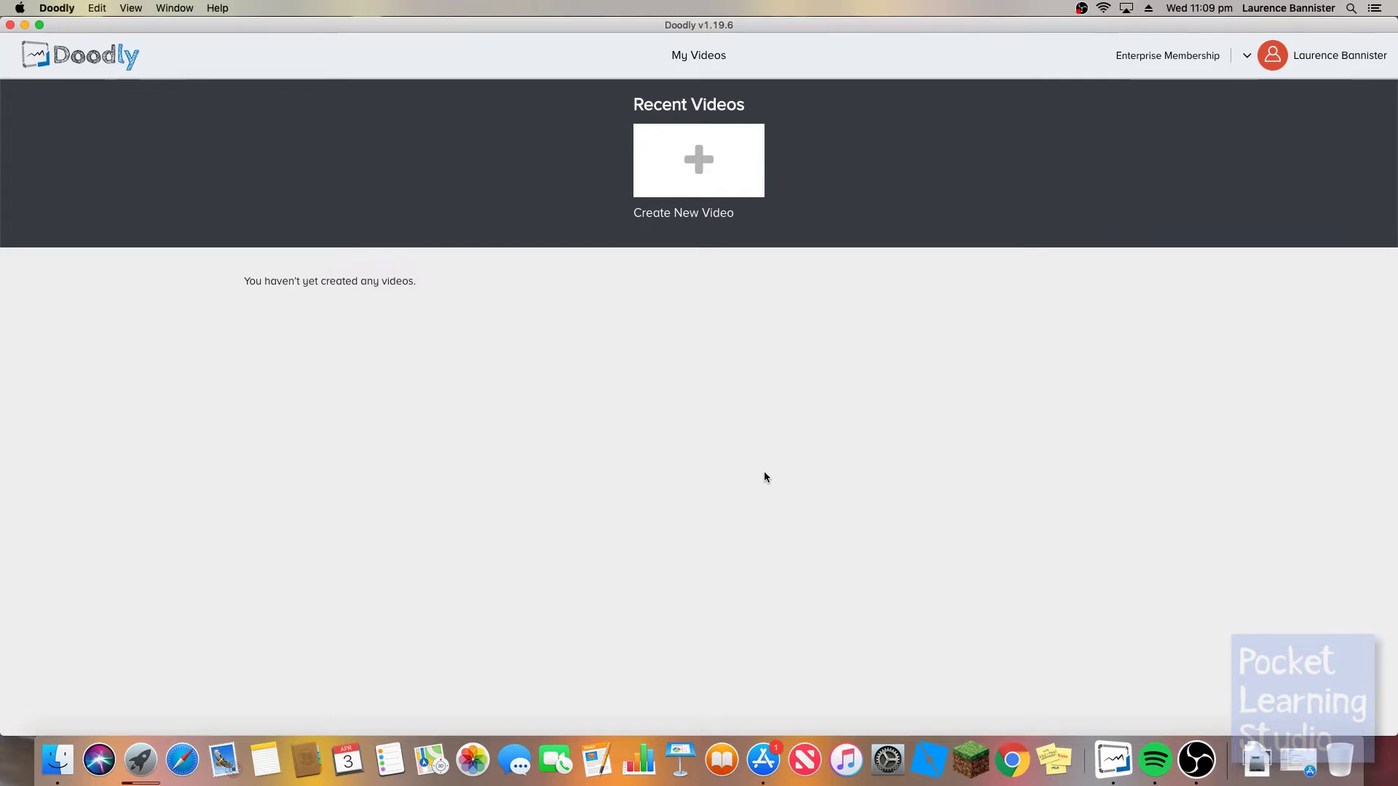
# Create a new custom-style video titled "quill" with a bright green background colour, entering 256 for the green value
pyautogui.click(721, 180)
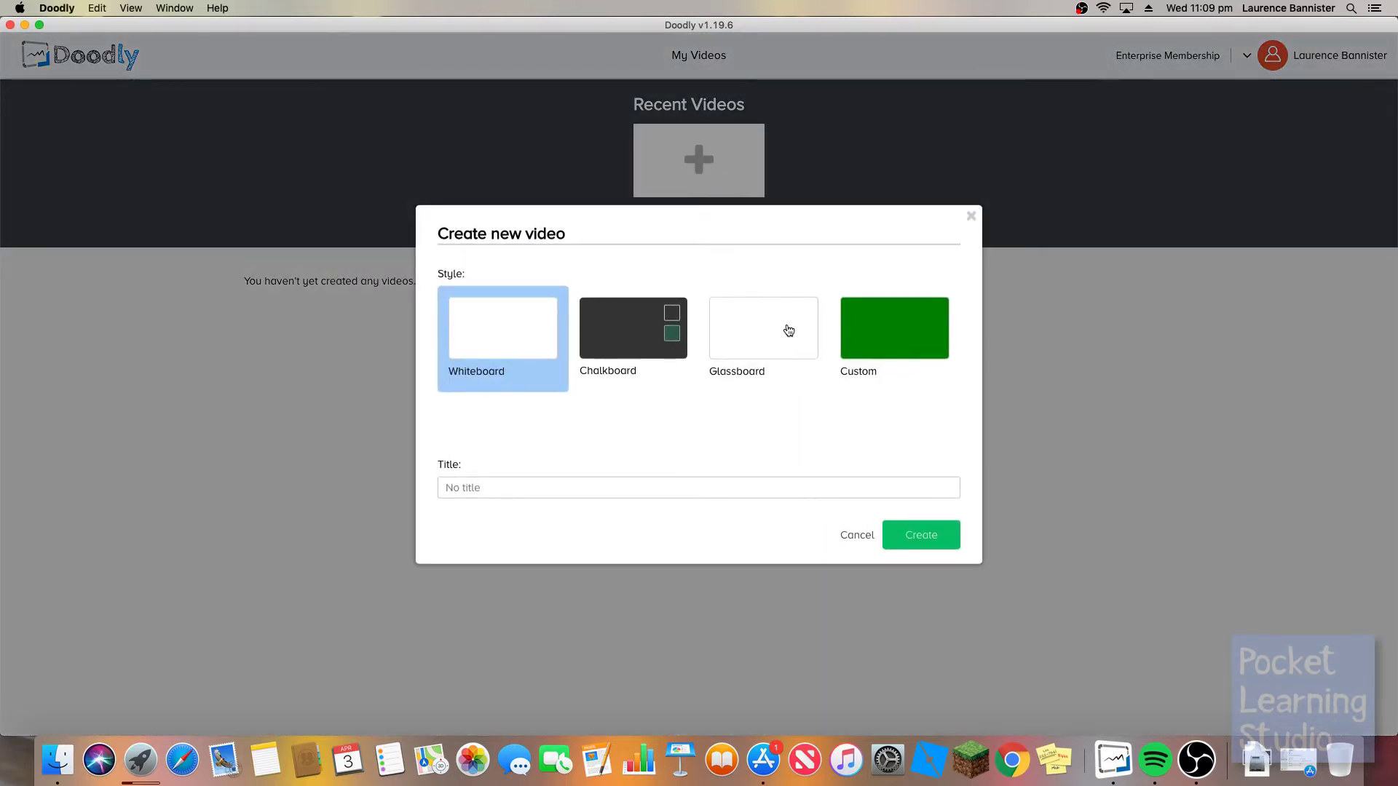
pyautogui.click(946, 345)
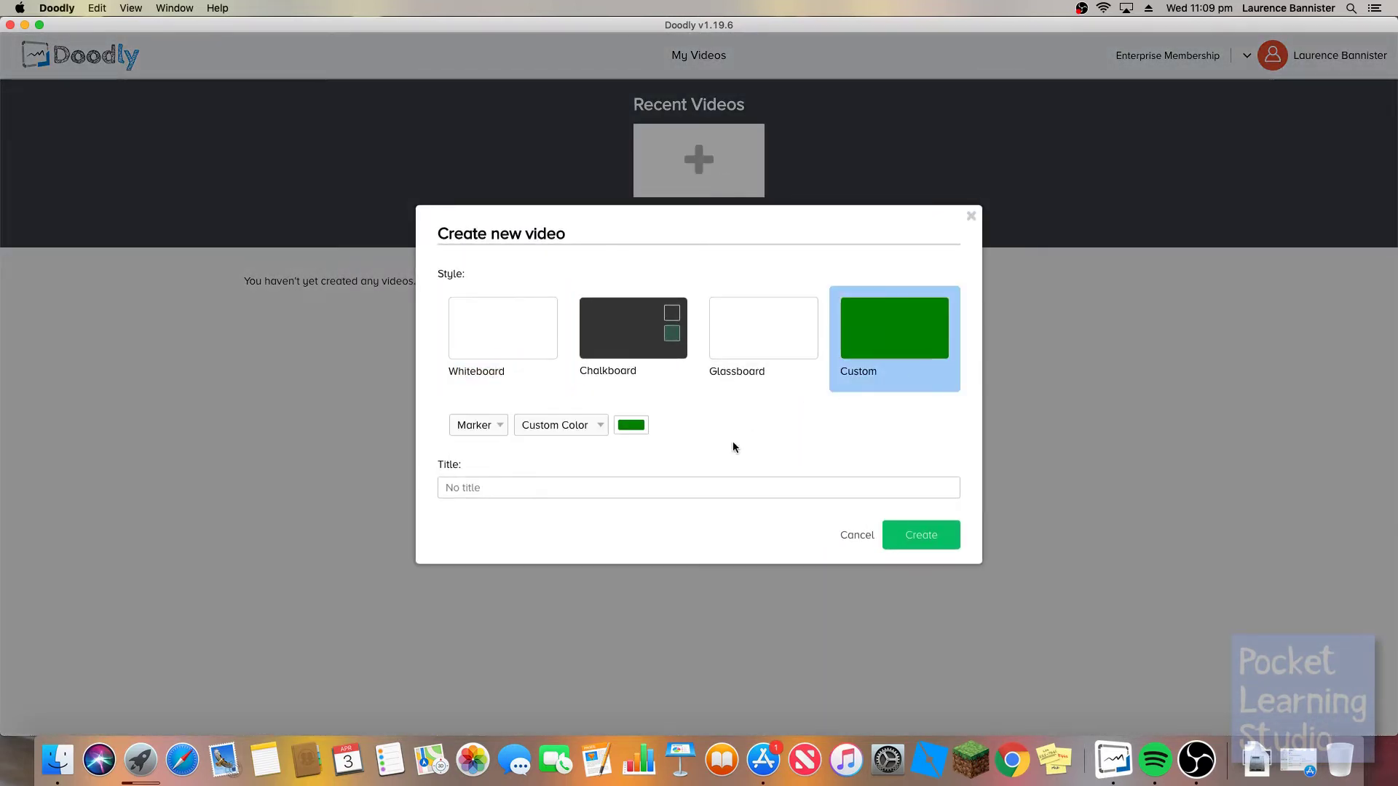
pyautogui.click(648, 426)
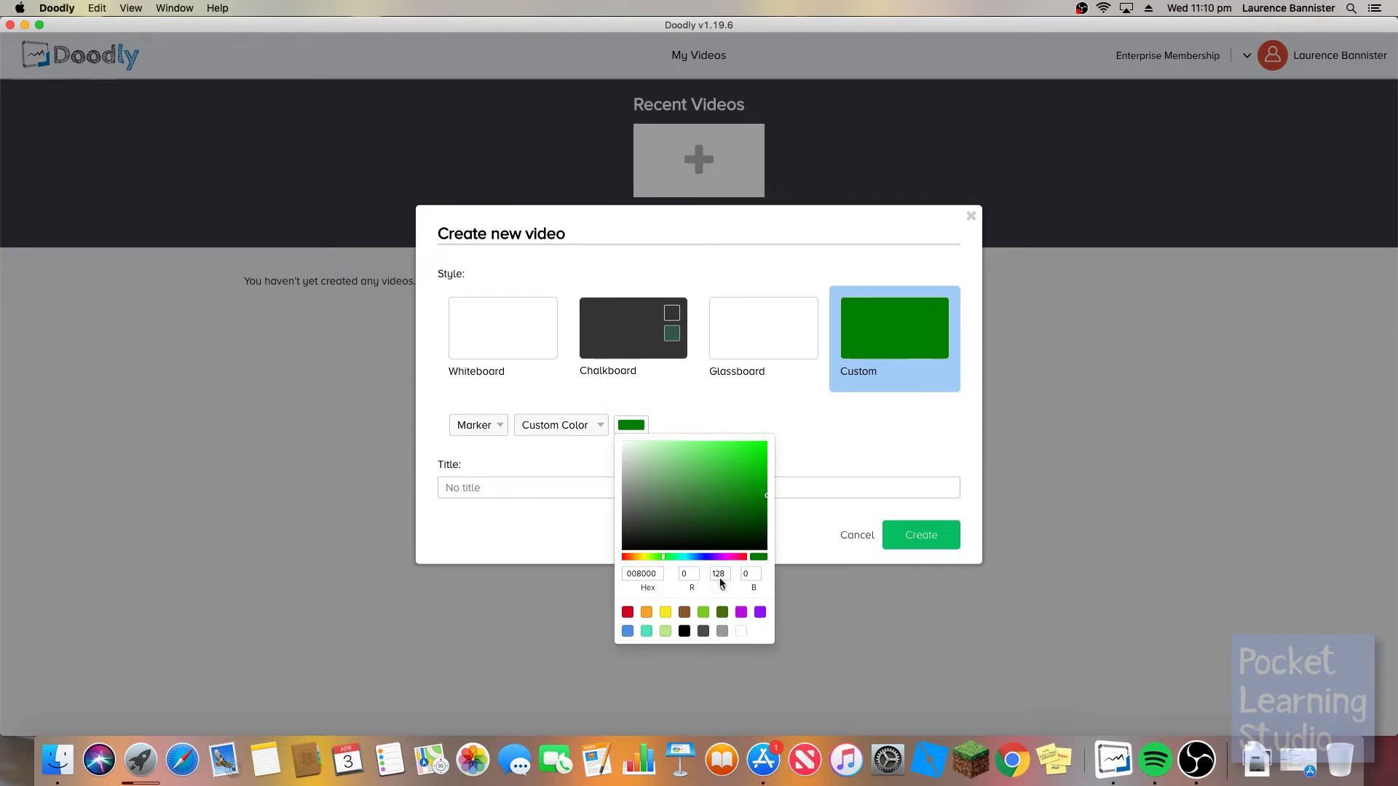
pyautogui.moveTo(723, 577); pyautogui.dragTo(708, 575)
pyautogui.write('256')
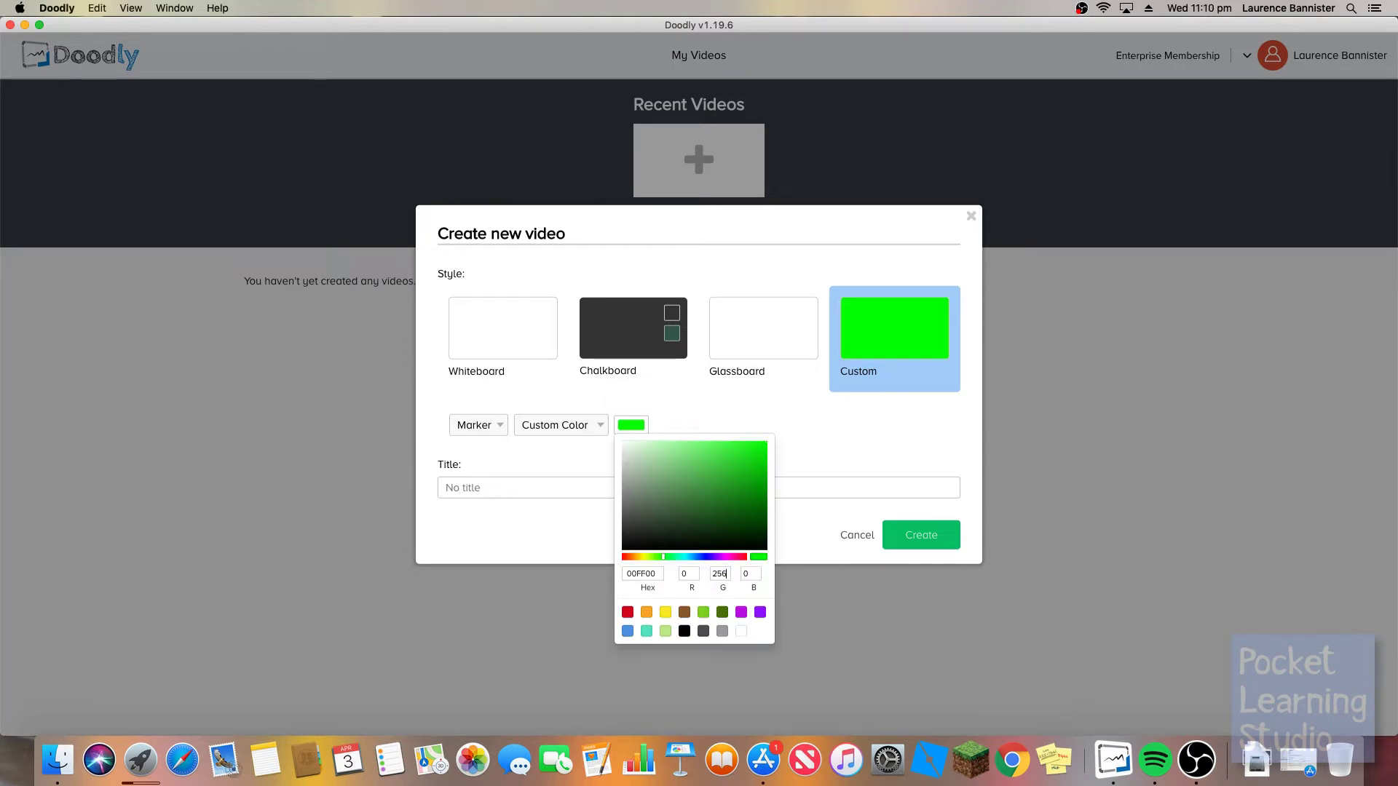
pyautogui.click(549, 490)
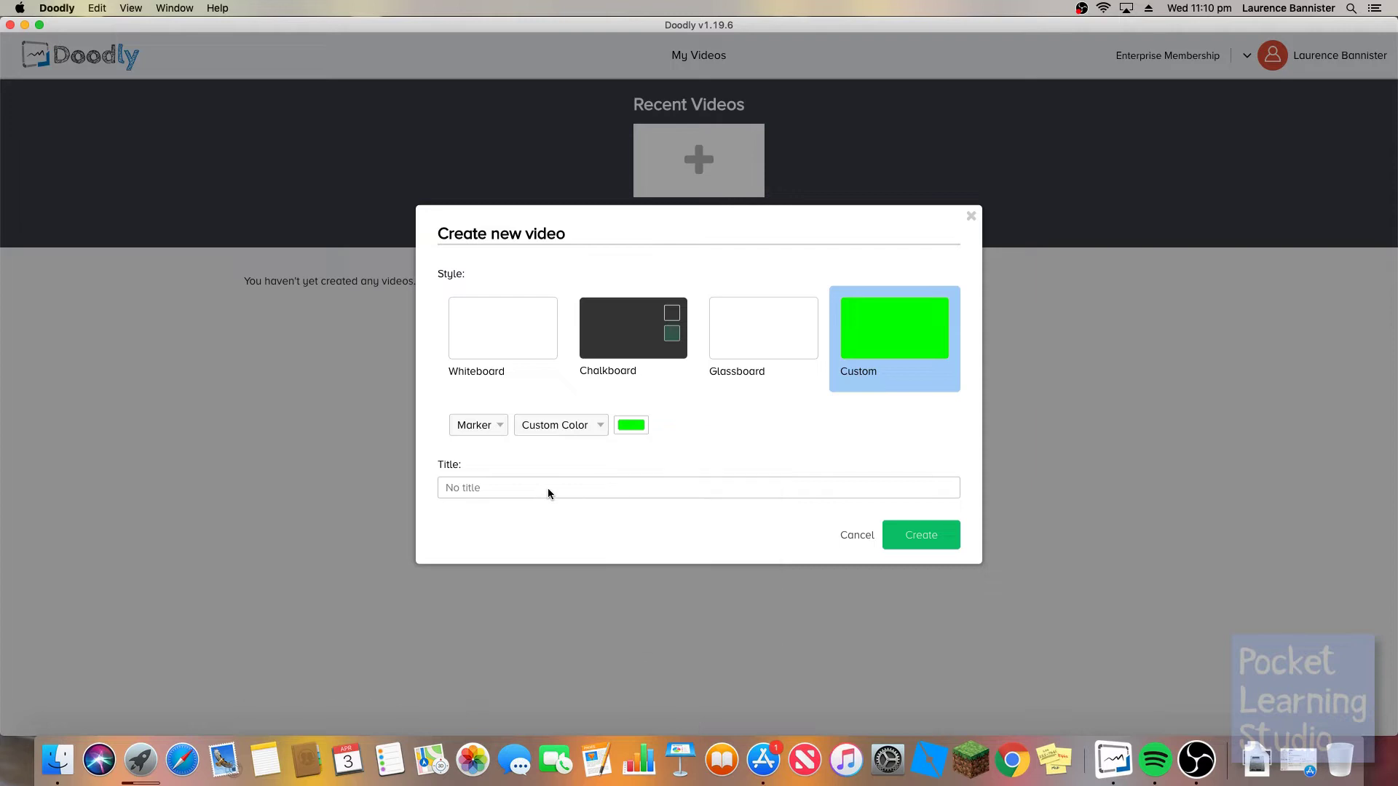
pyautogui.write('quill')
pyautogui.click(901, 535)
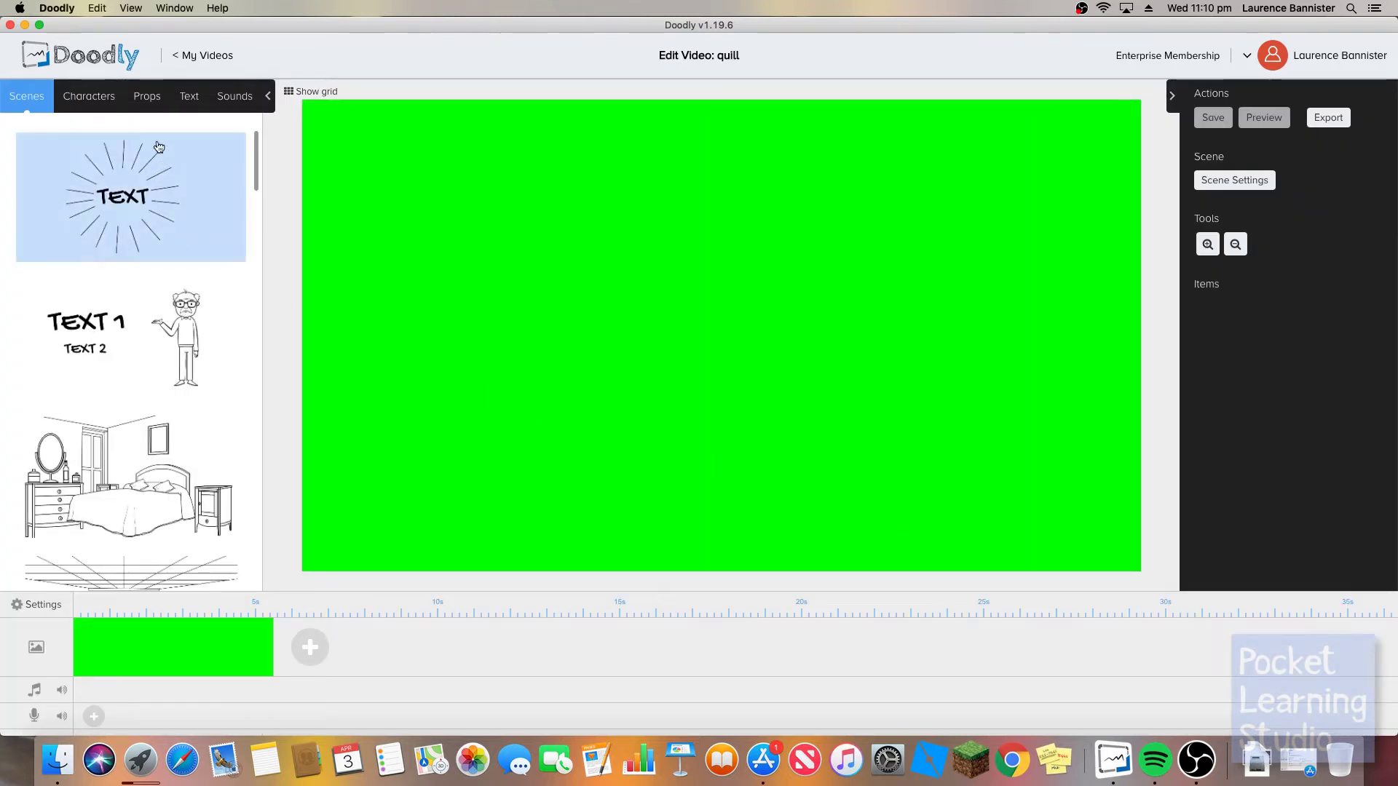
# Add the feather prop to the scene and move it to the upper-left area of the canvas
pyautogui.click(145, 99)
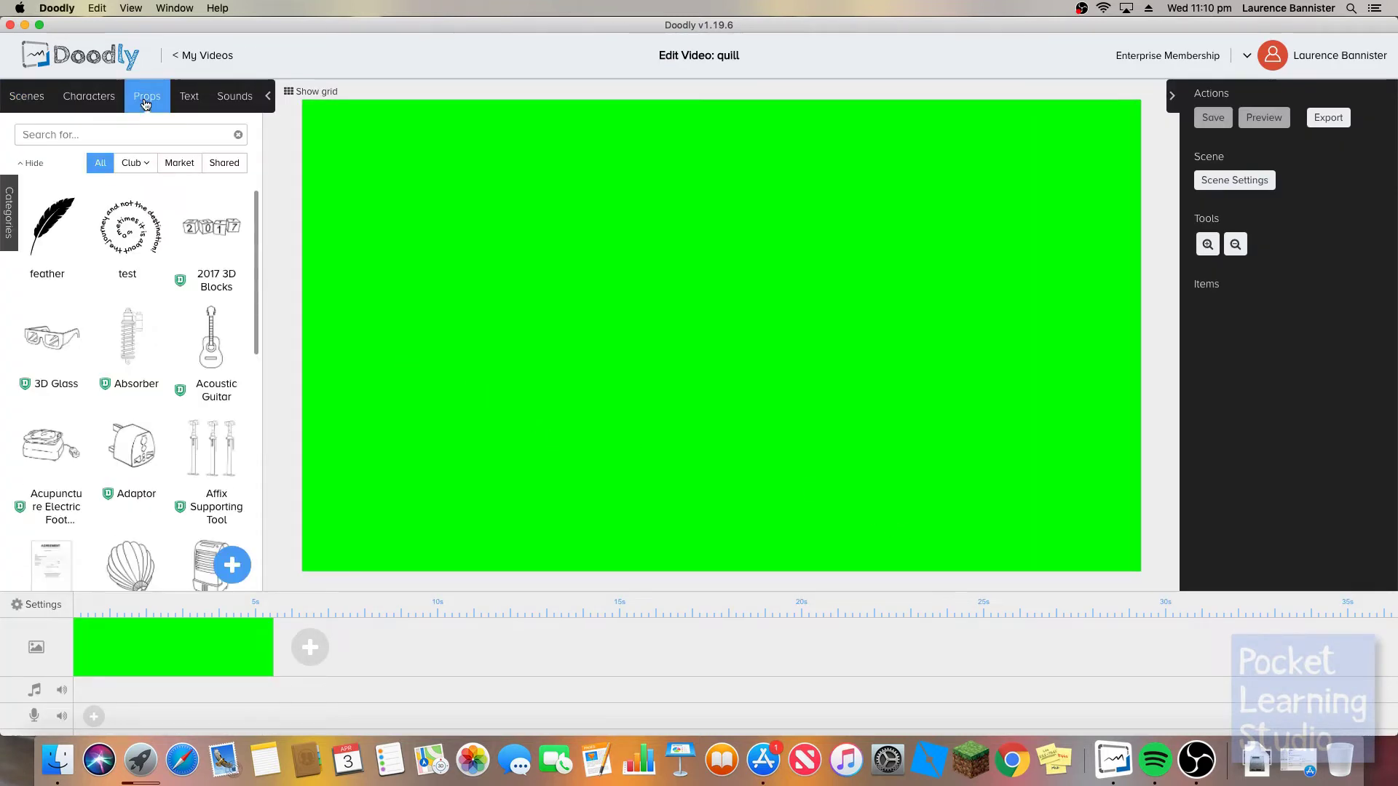
pyautogui.click(51, 226)
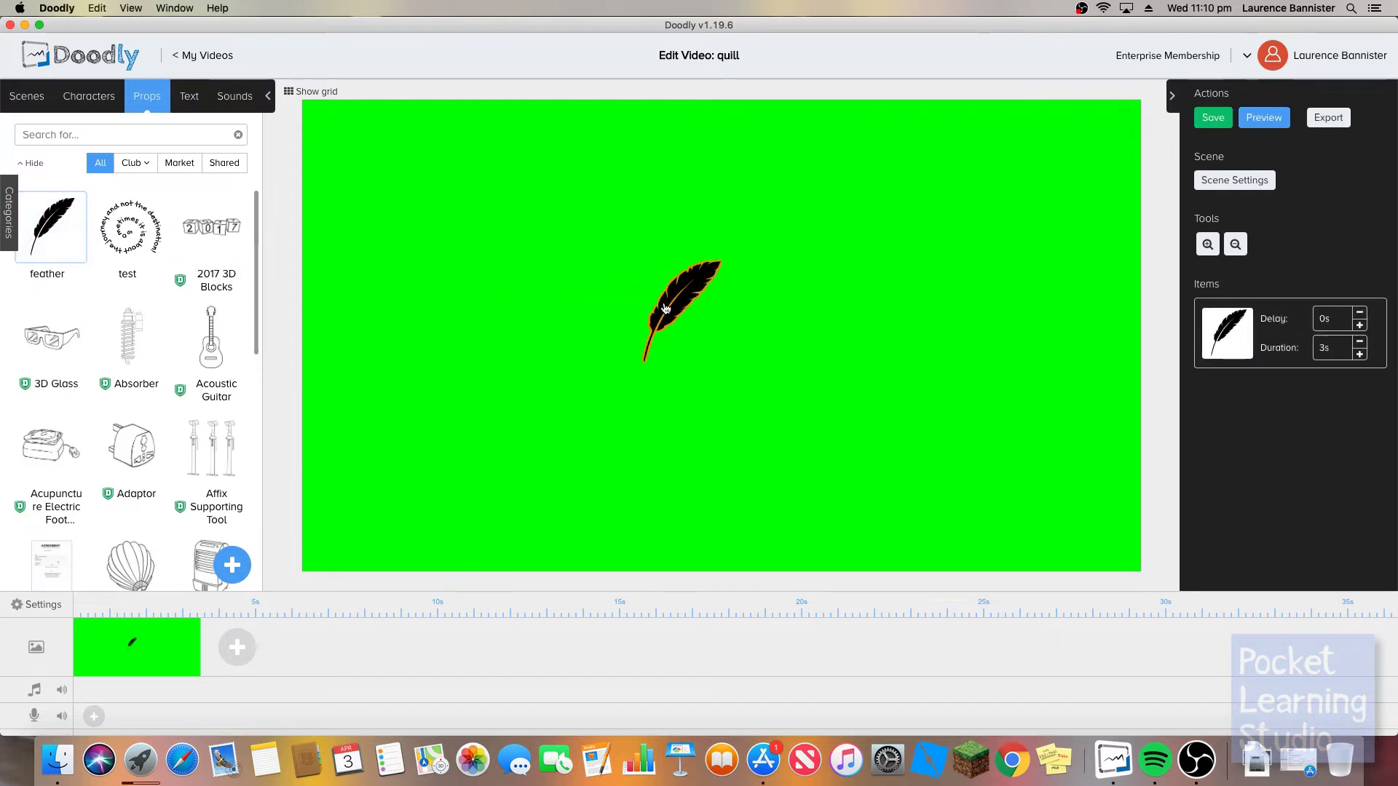
pyautogui.moveTo(653, 303); pyautogui.dragTo(391, 270)
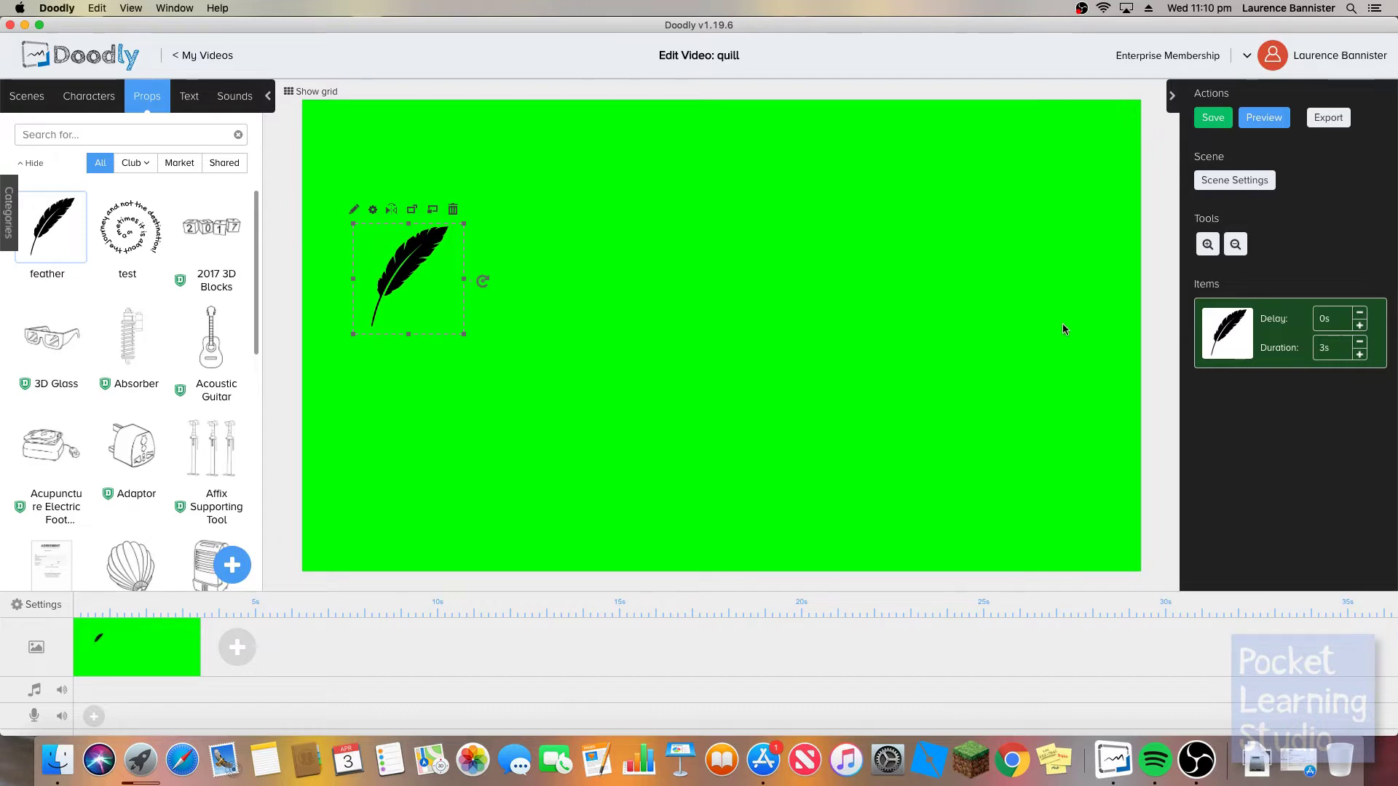
# Set the feather's drawing duration to 10 seconds
pyautogui.click(1324, 348)
pyautogui.press('BackSpace')
pyautogui.press('BackSpace')
pyautogui.write('10')
pyautogui.press('Return')
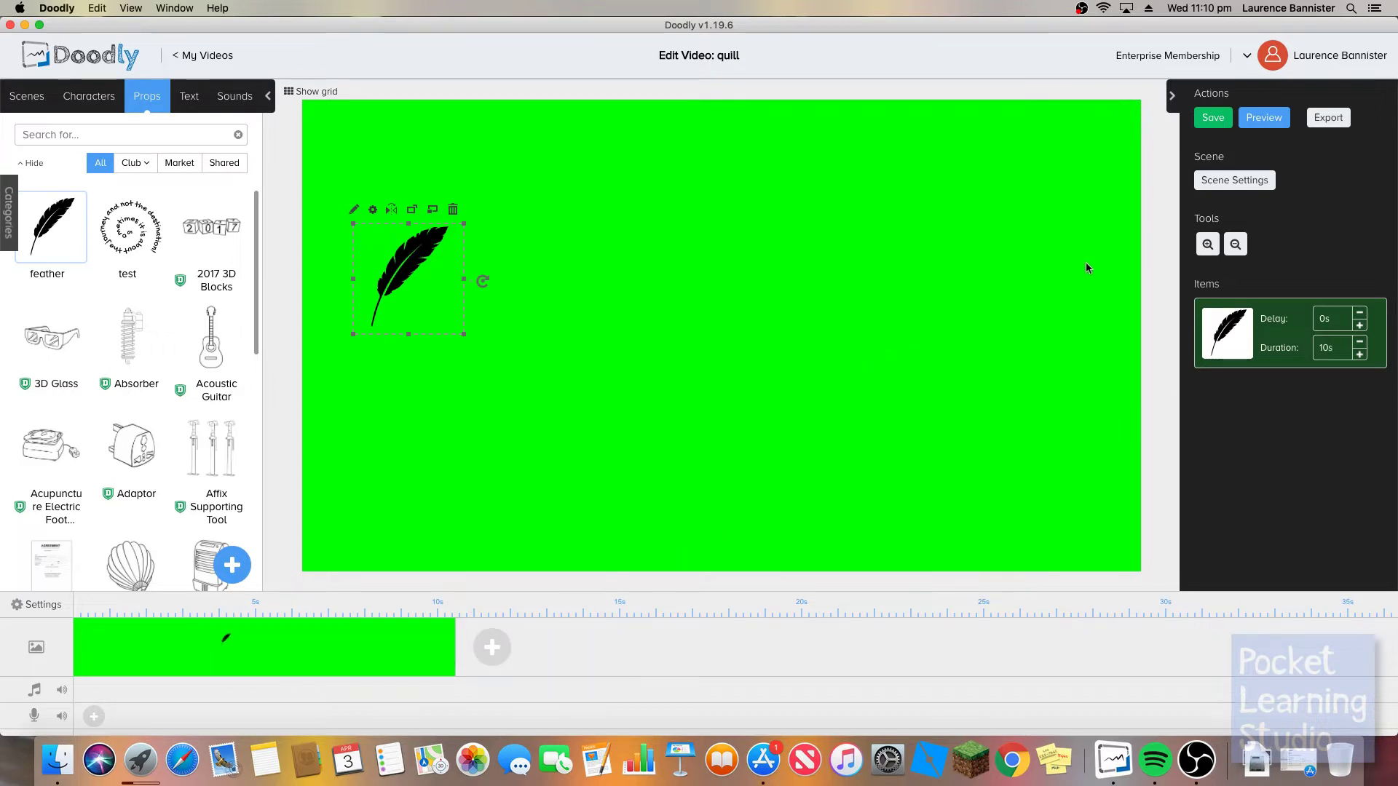
# Set the feather scene's exit animation to None with 3s of extra time at the end, and duplicate the scene
pyautogui.click(1229, 182)
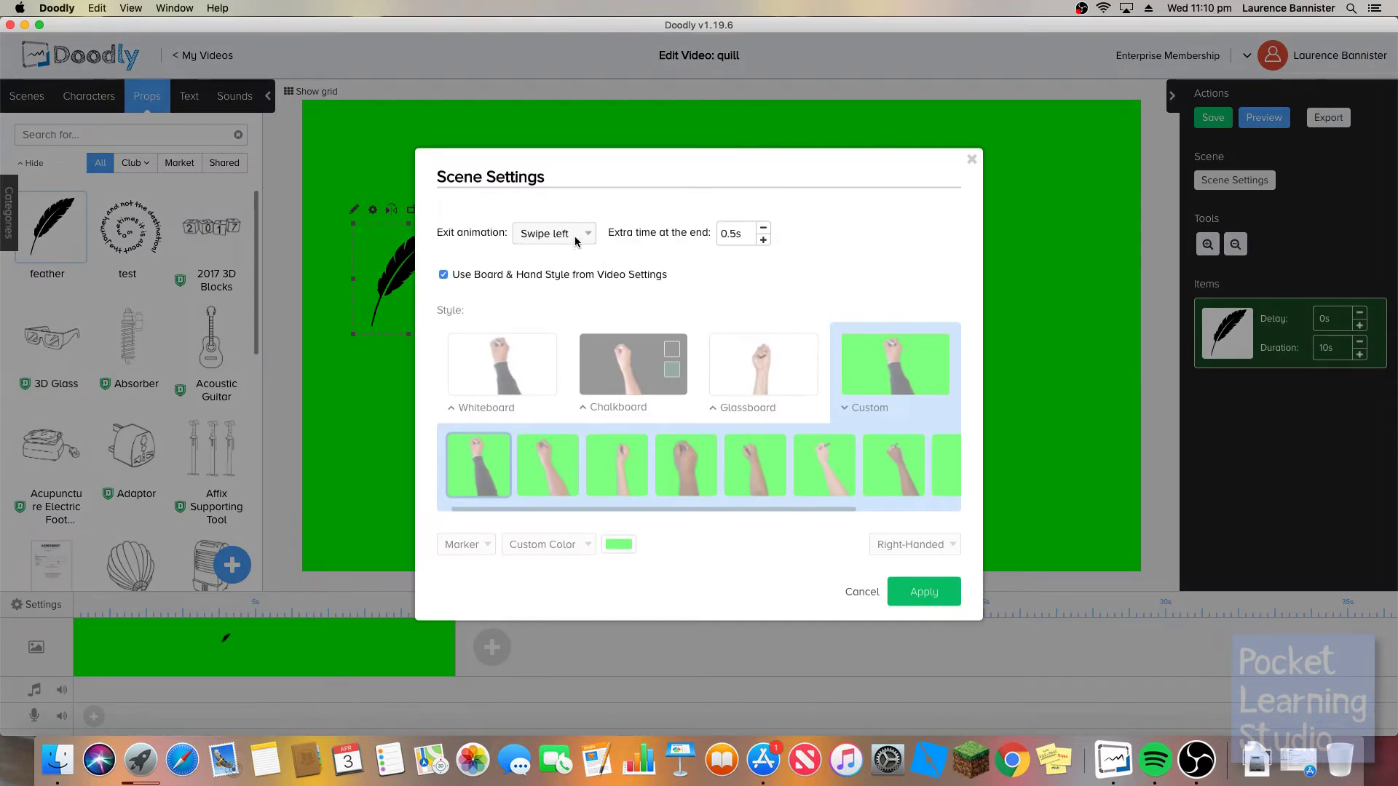
pyautogui.click(575, 241)
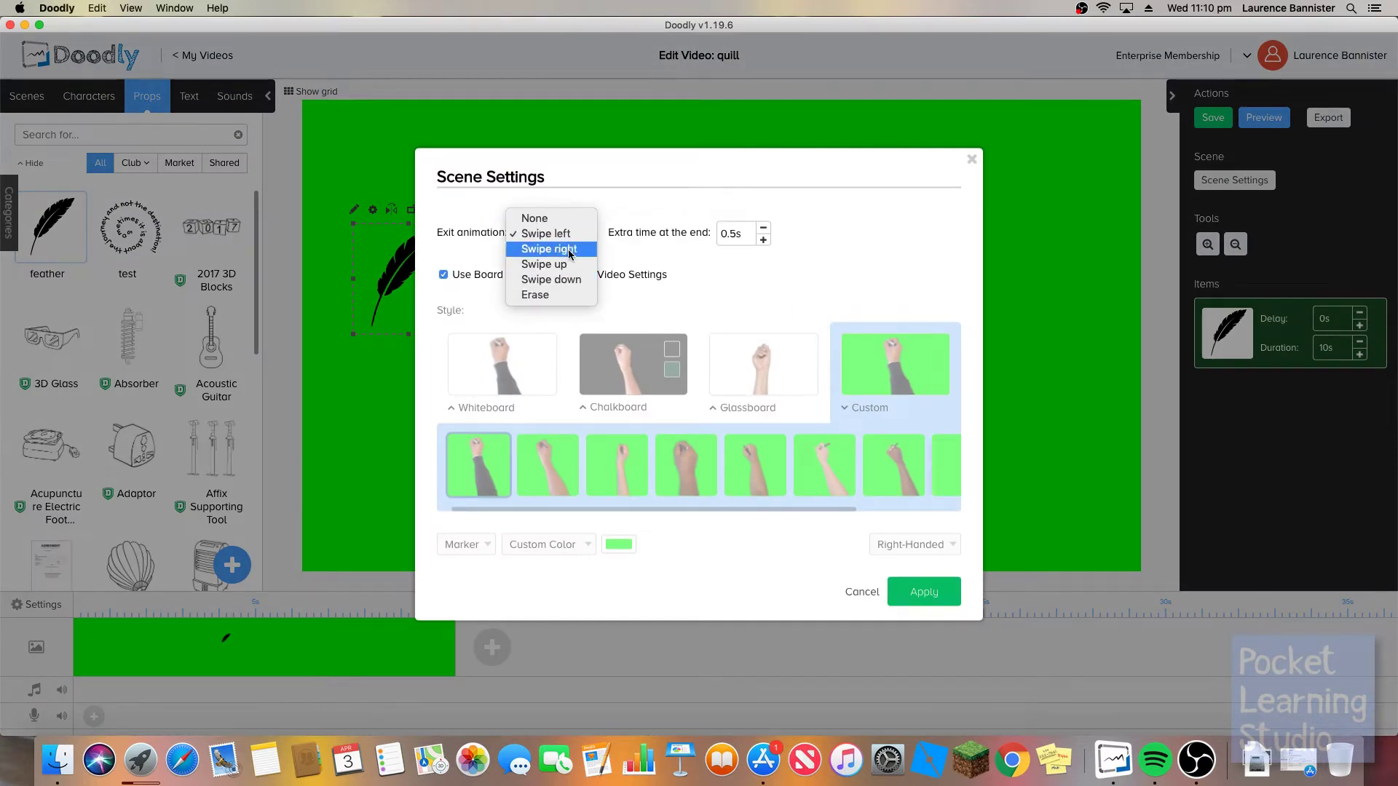
pyautogui.click(568, 219)
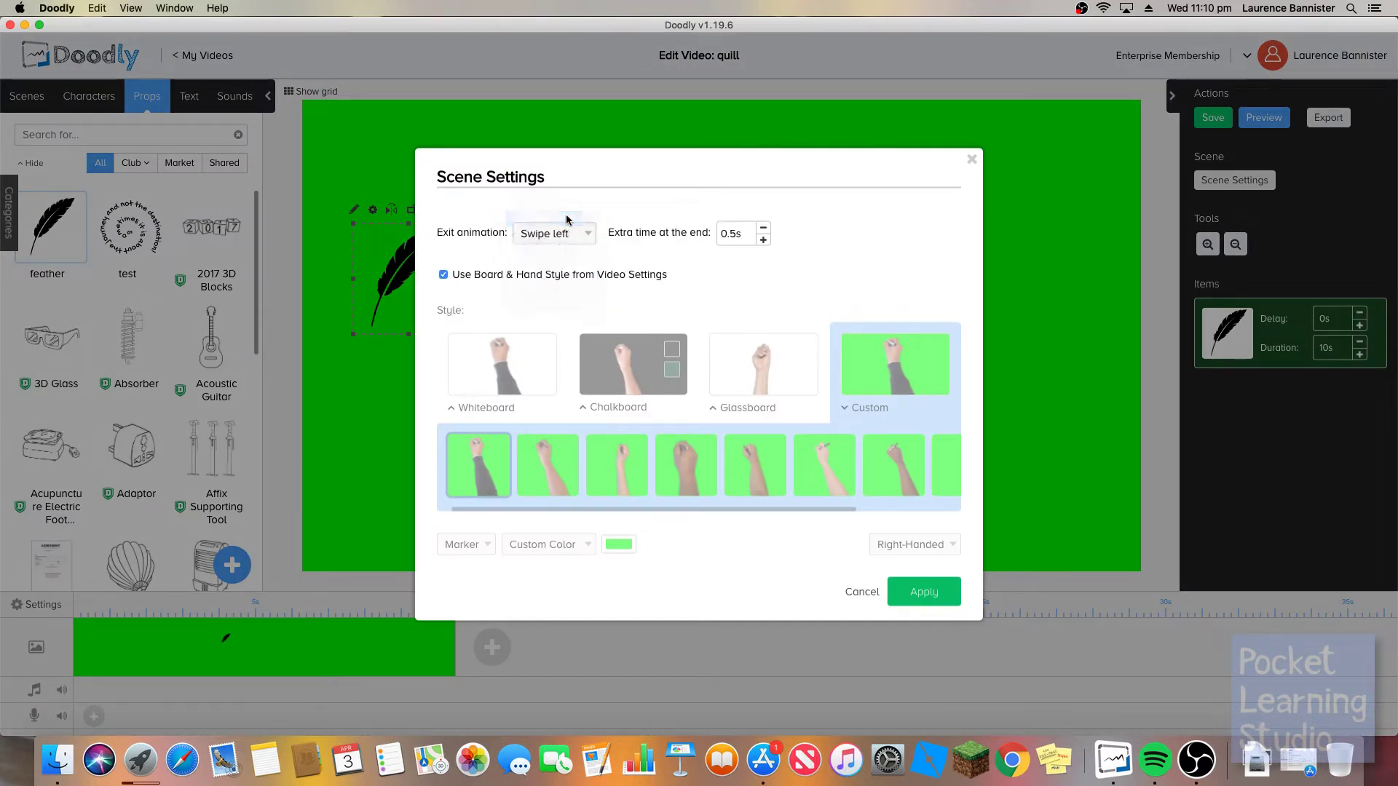
pyautogui.click(743, 236)
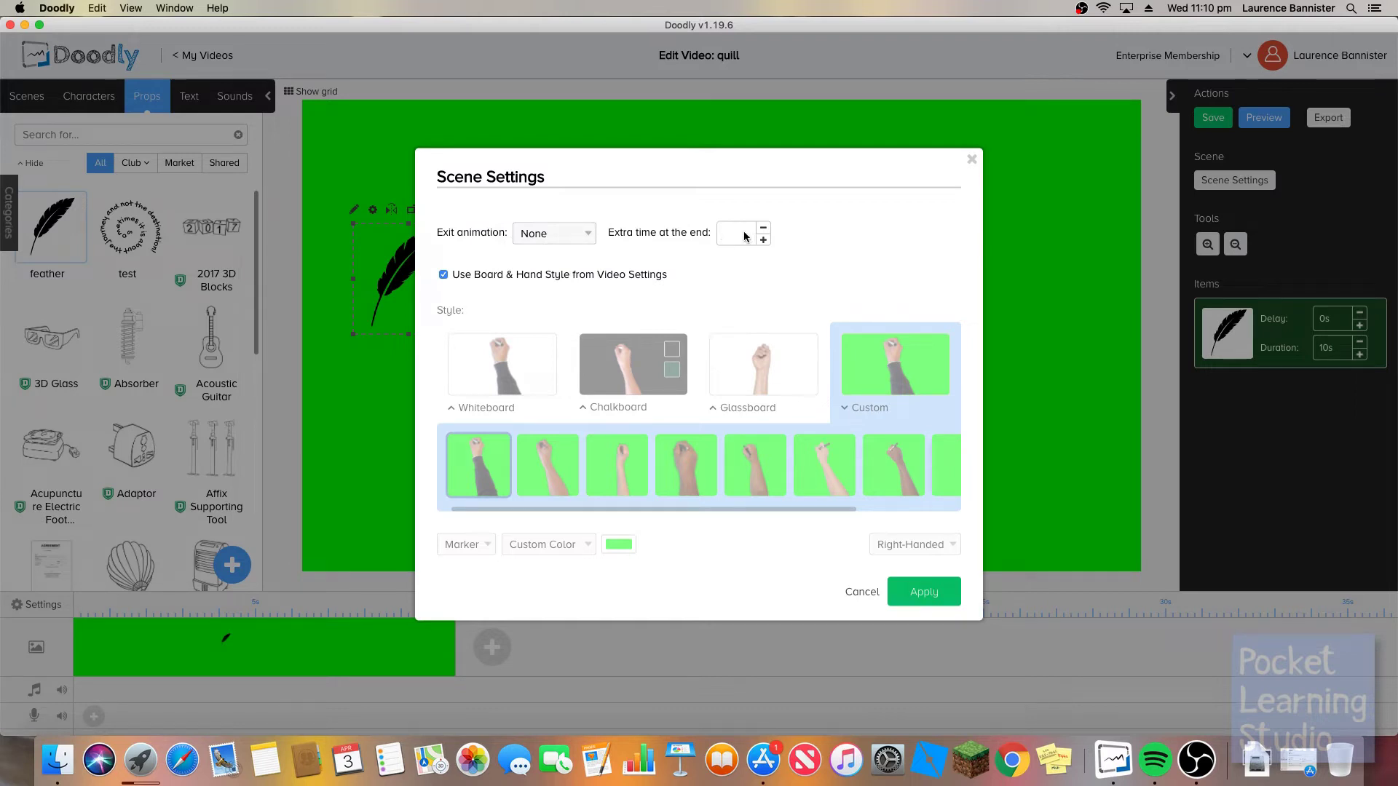
pyautogui.write('3s')
pyautogui.click(924, 603)
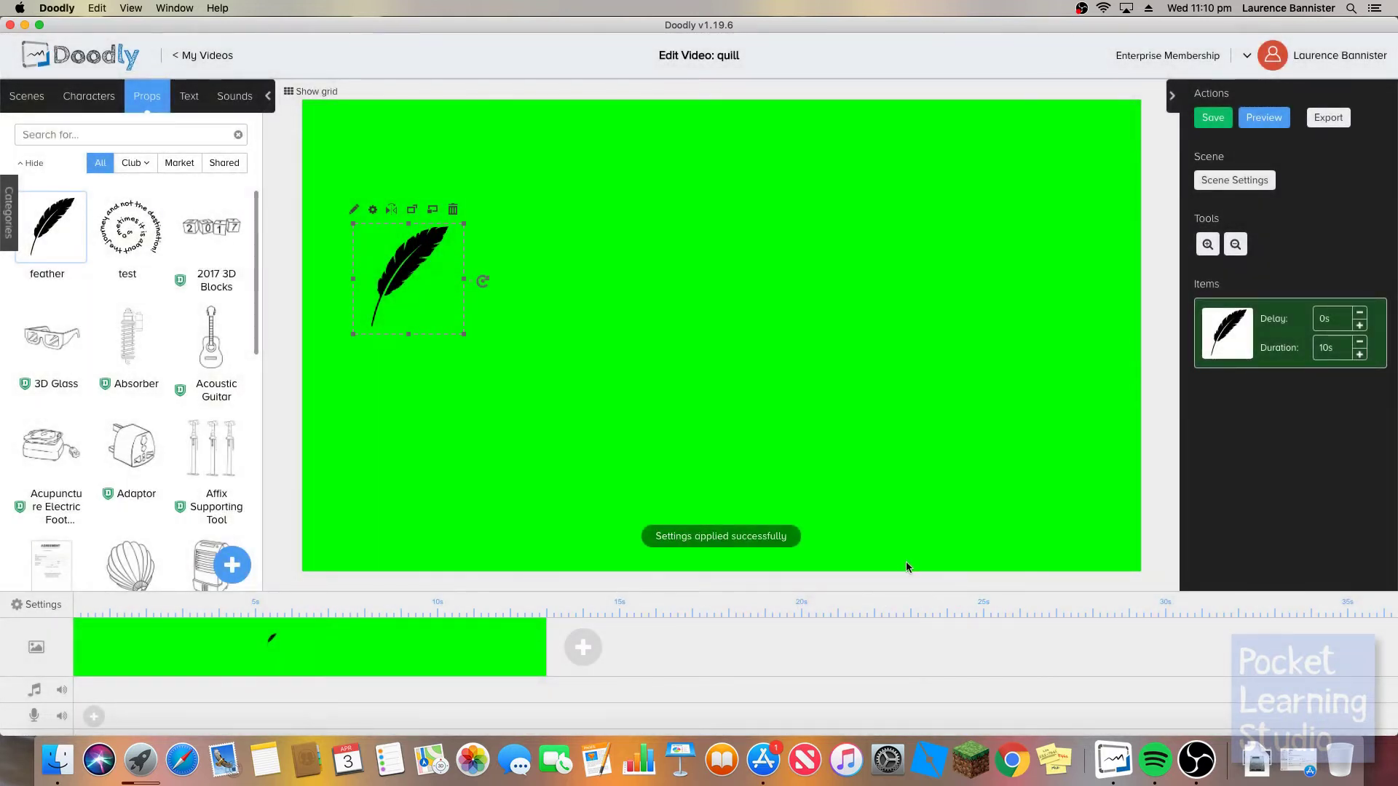
pyautogui.rightClick(497, 636)
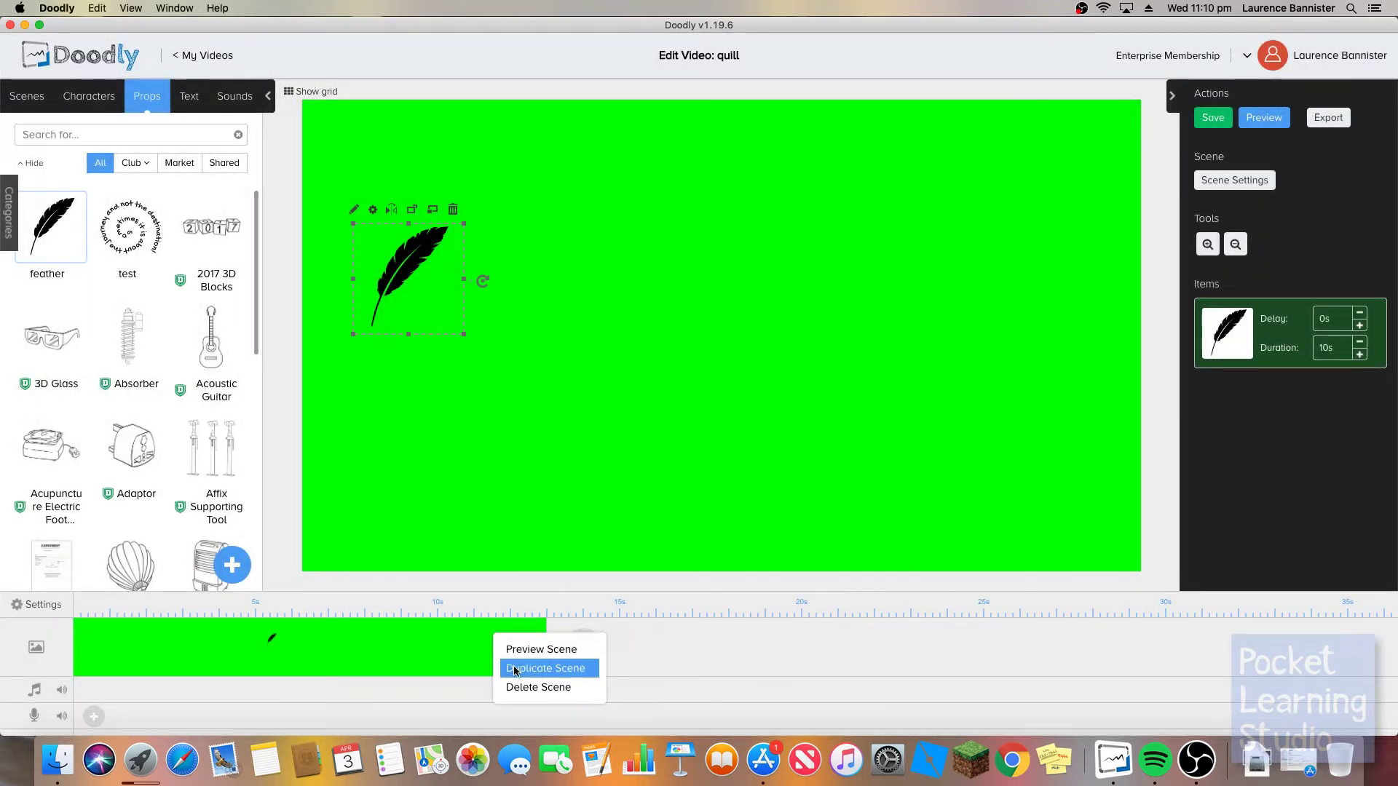
pyautogui.click(512, 668)
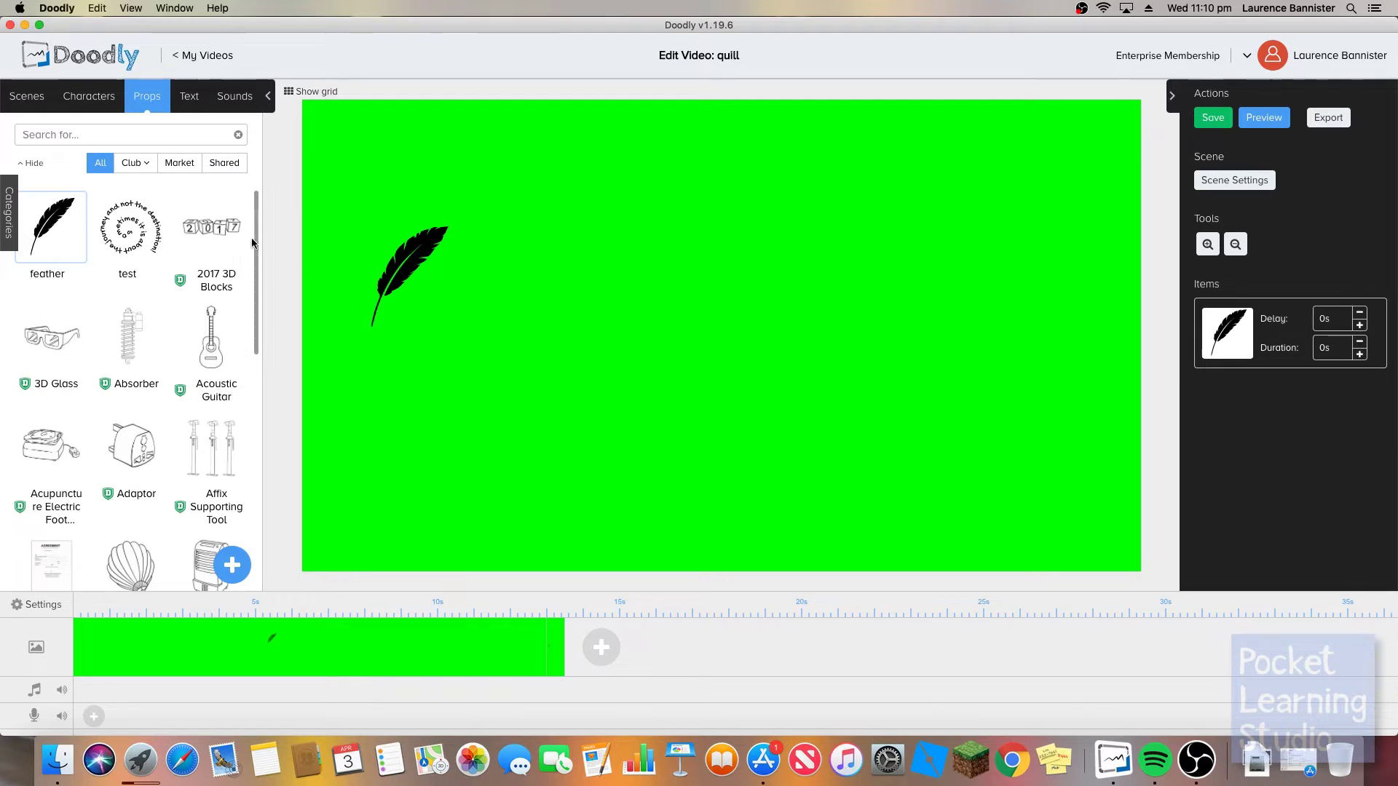
# Add the Gochi Hand Regular text "Why not add a touch of class?" to the duplicate scene, enlarged and starting at the feather's tip
pyautogui.click(189, 96)
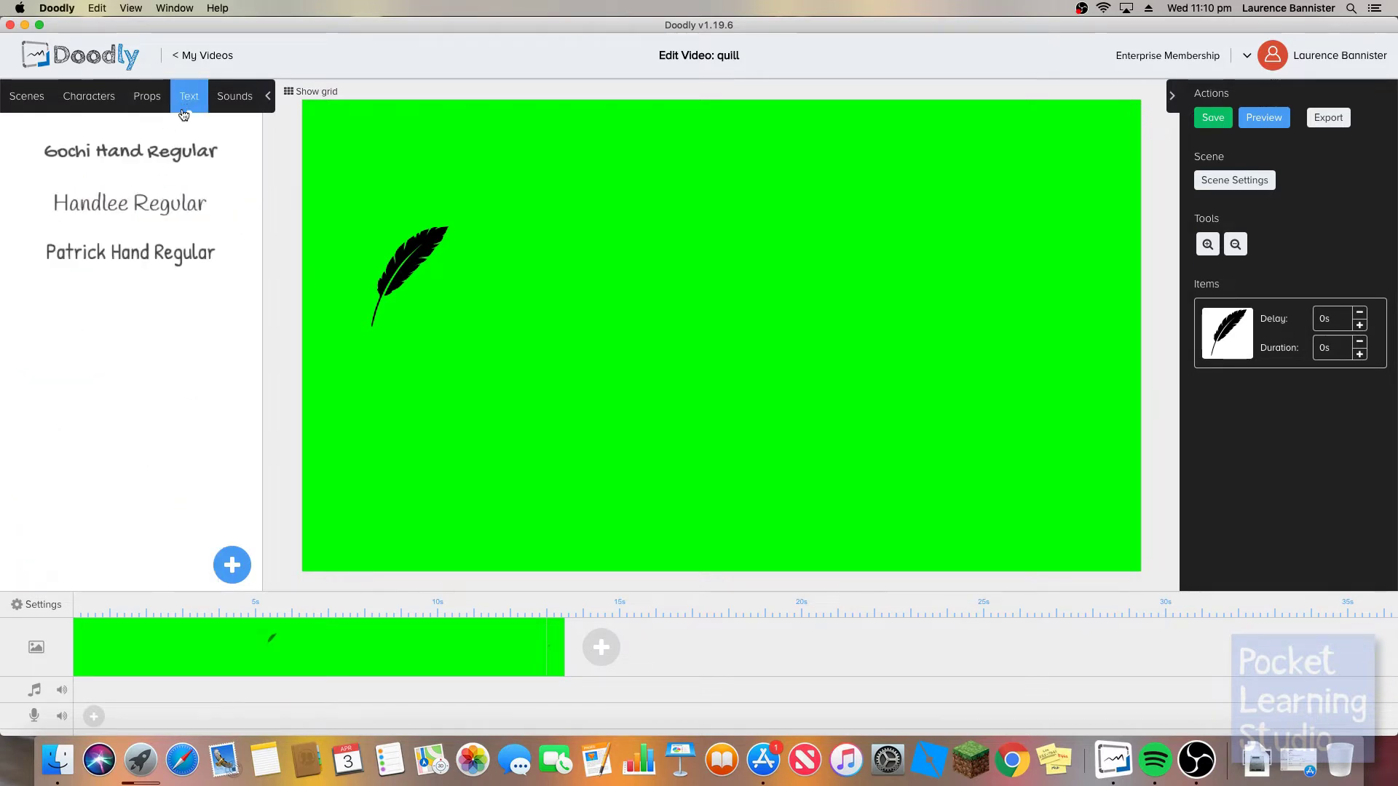
pyautogui.click(172, 150)
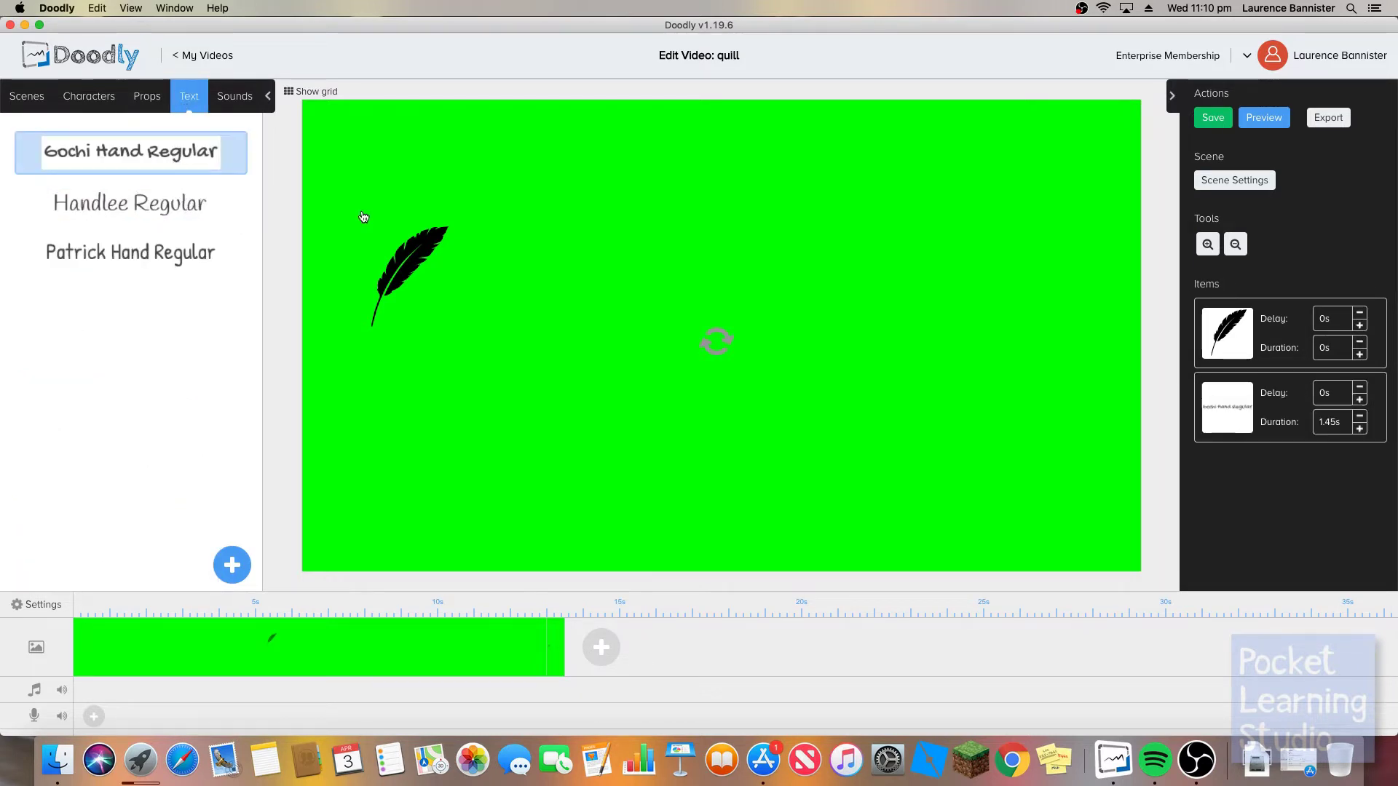
pyautogui.doubleClick(849, 368)
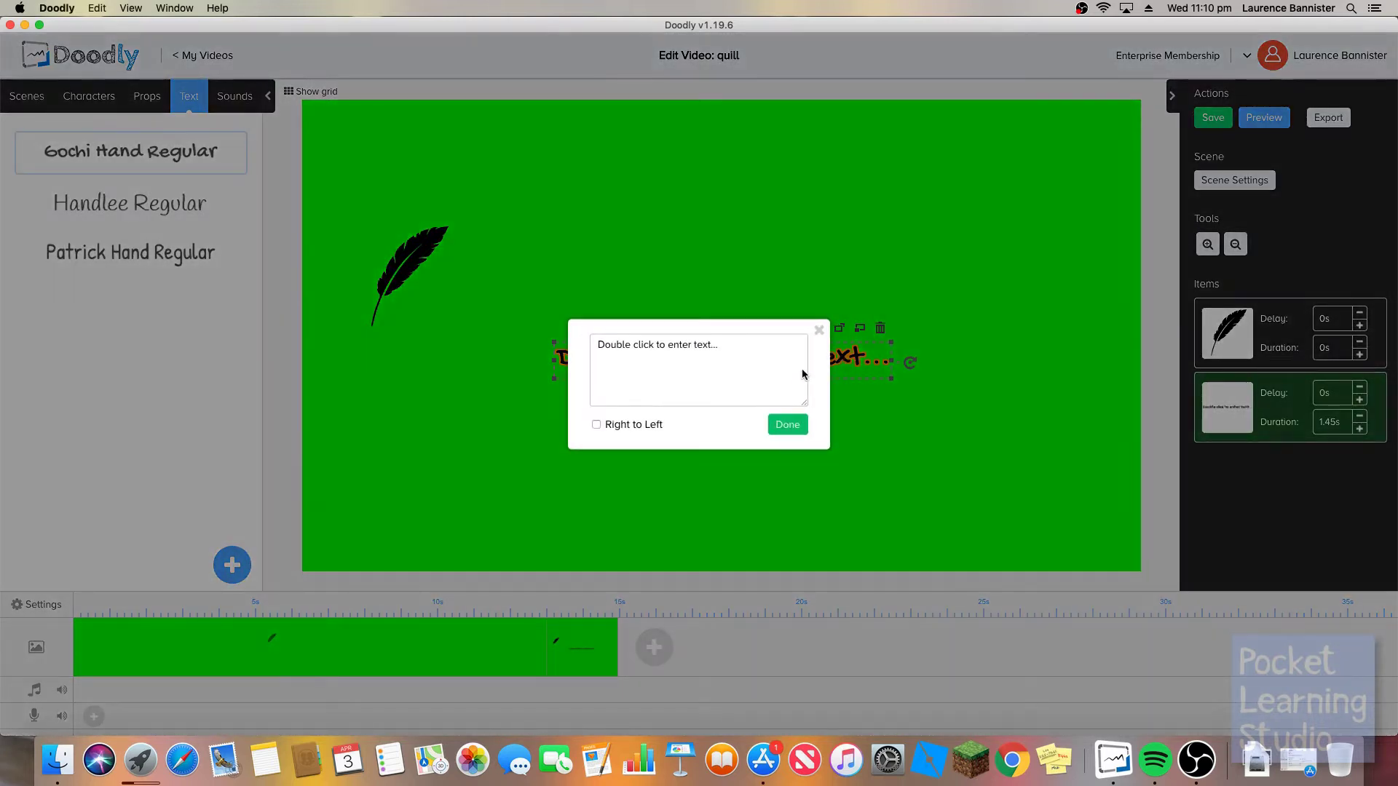
pyautogui.press('super+a')
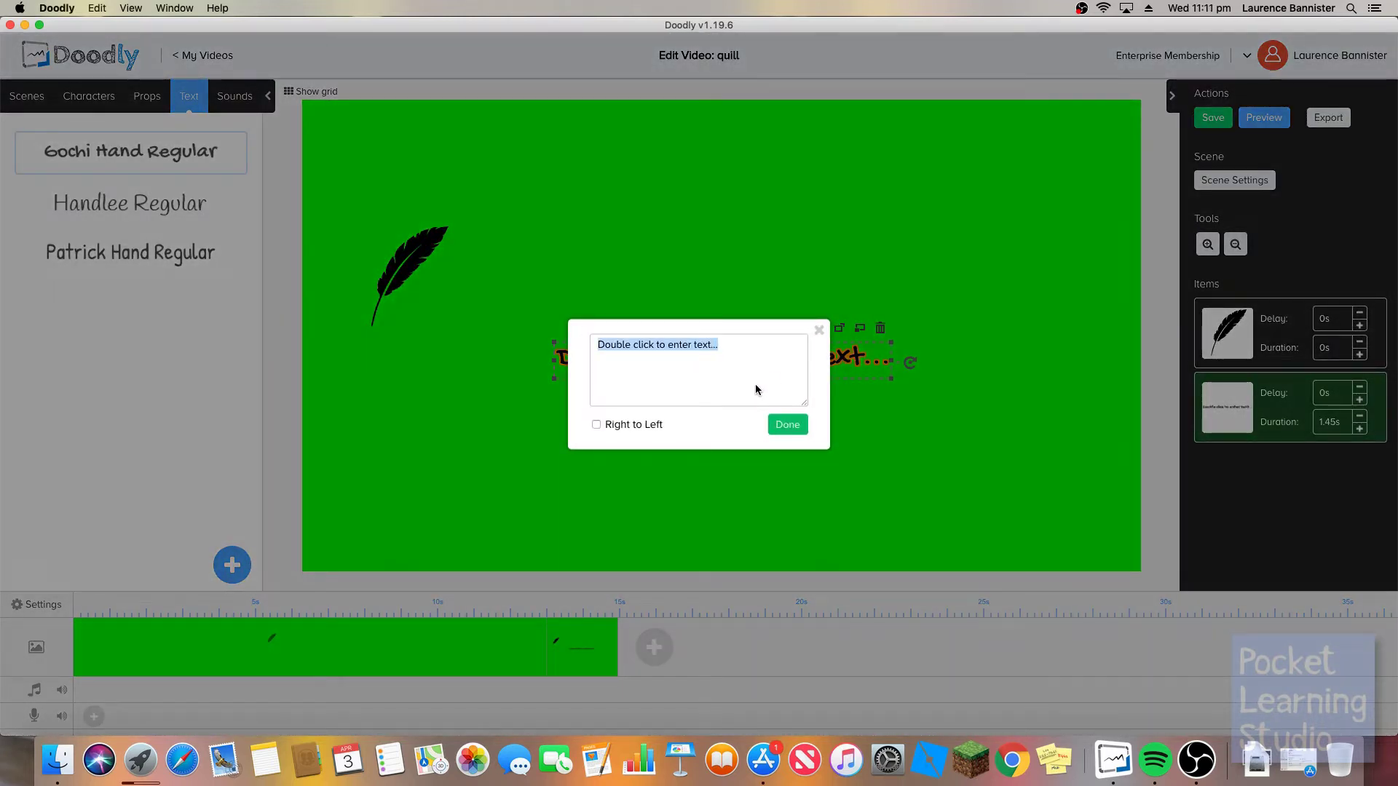
pyautogui.write('Why')
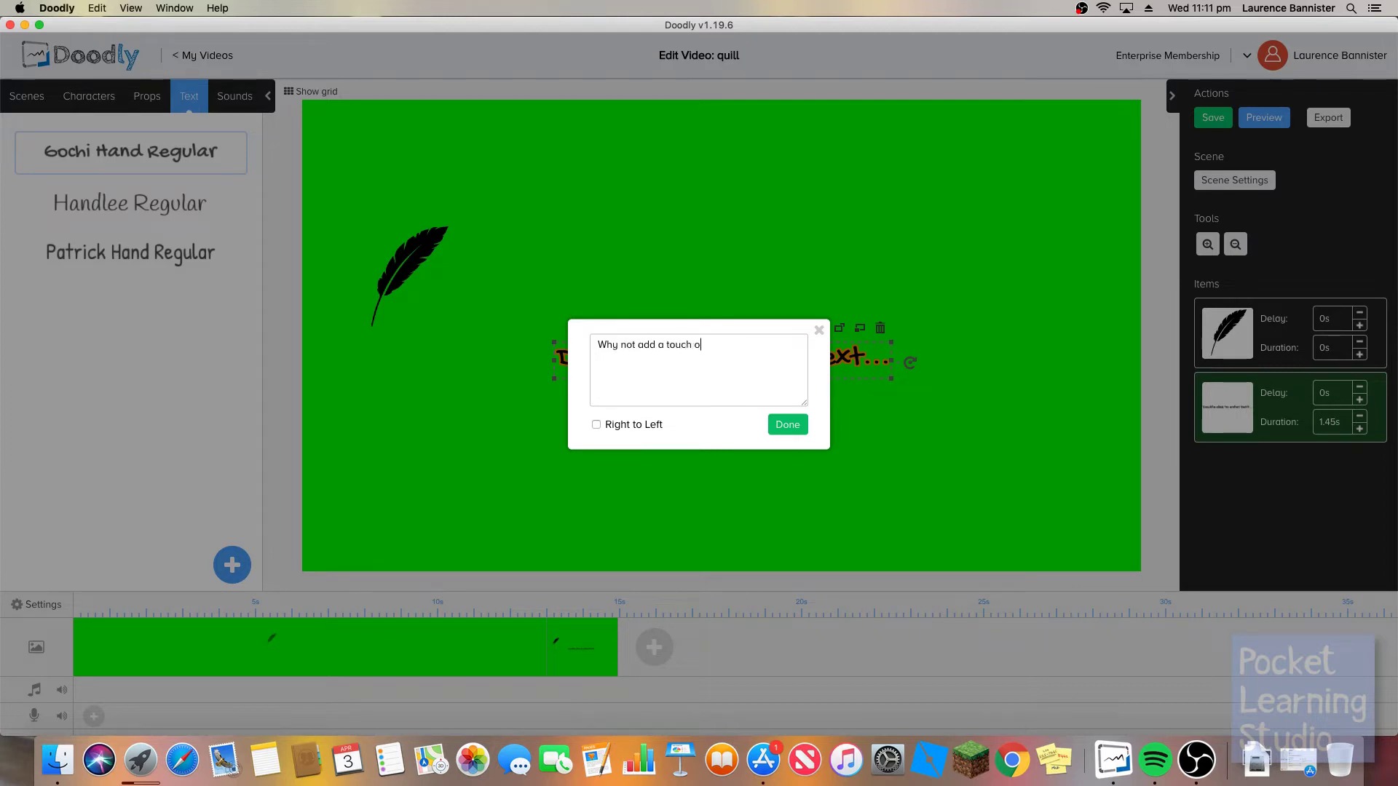
pyautogui.write('not add a touch of class?')
pyautogui.click(802, 426)
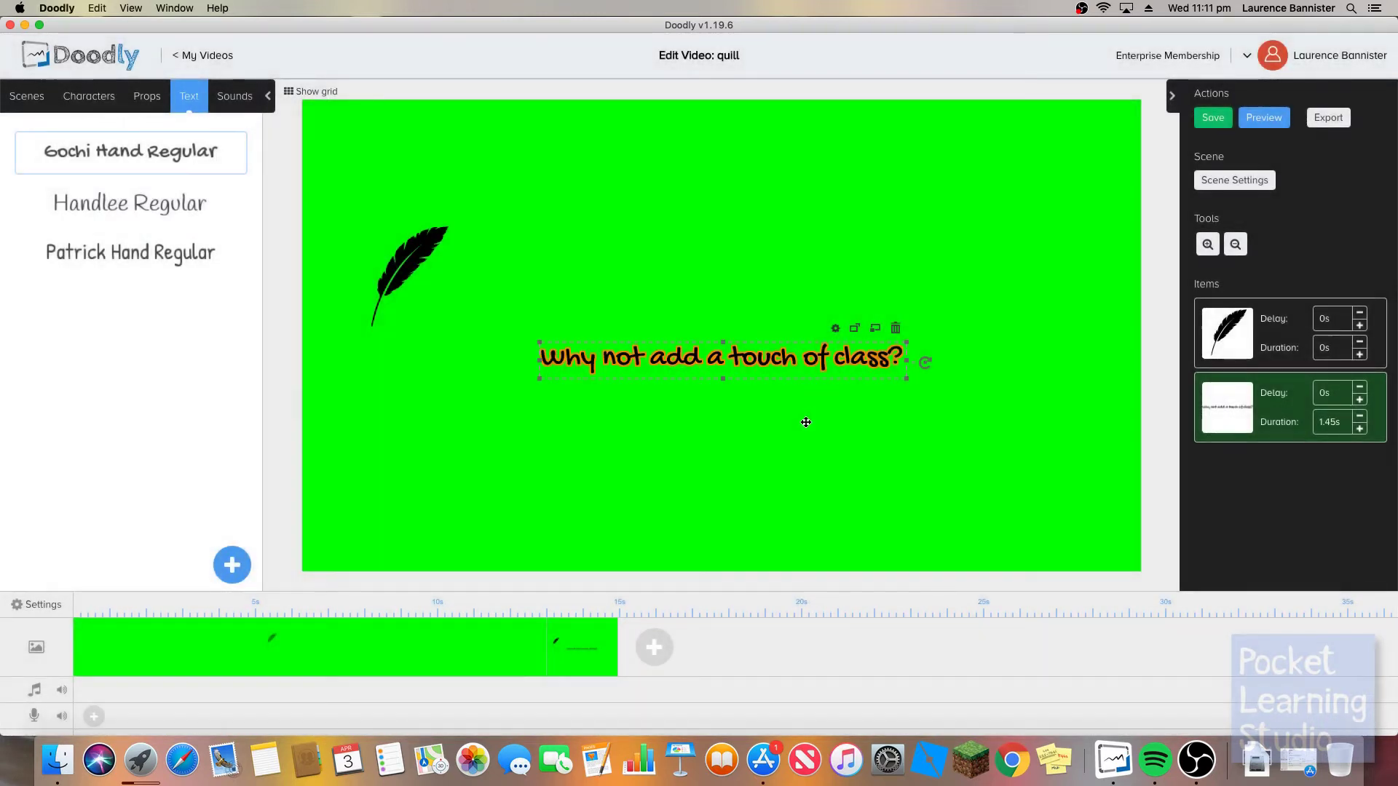
pyautogui.moveTo(908, 373); pyautogui.dragTo(977, 427)
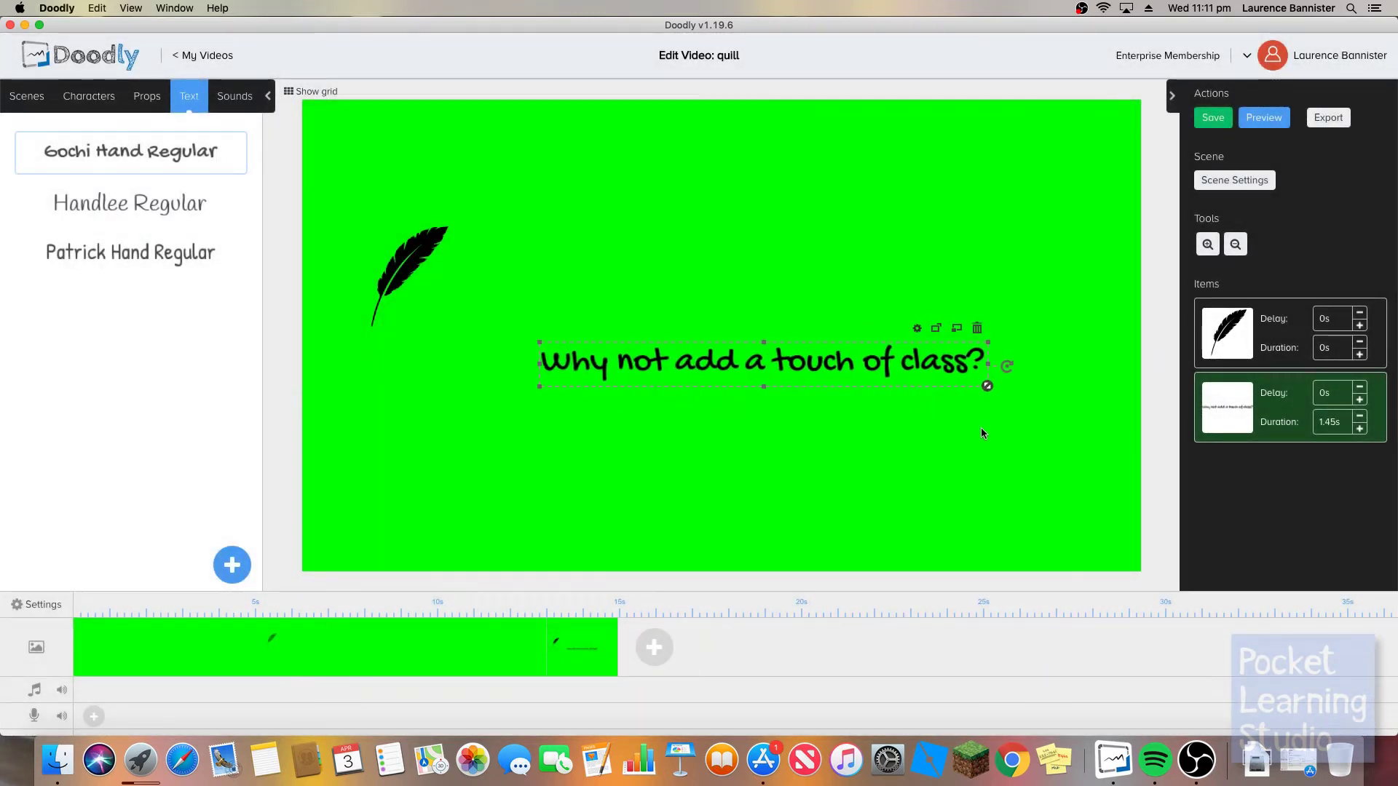
pyautogui.moveTo(918, 360); pyautogui.dragTo(766, 347)
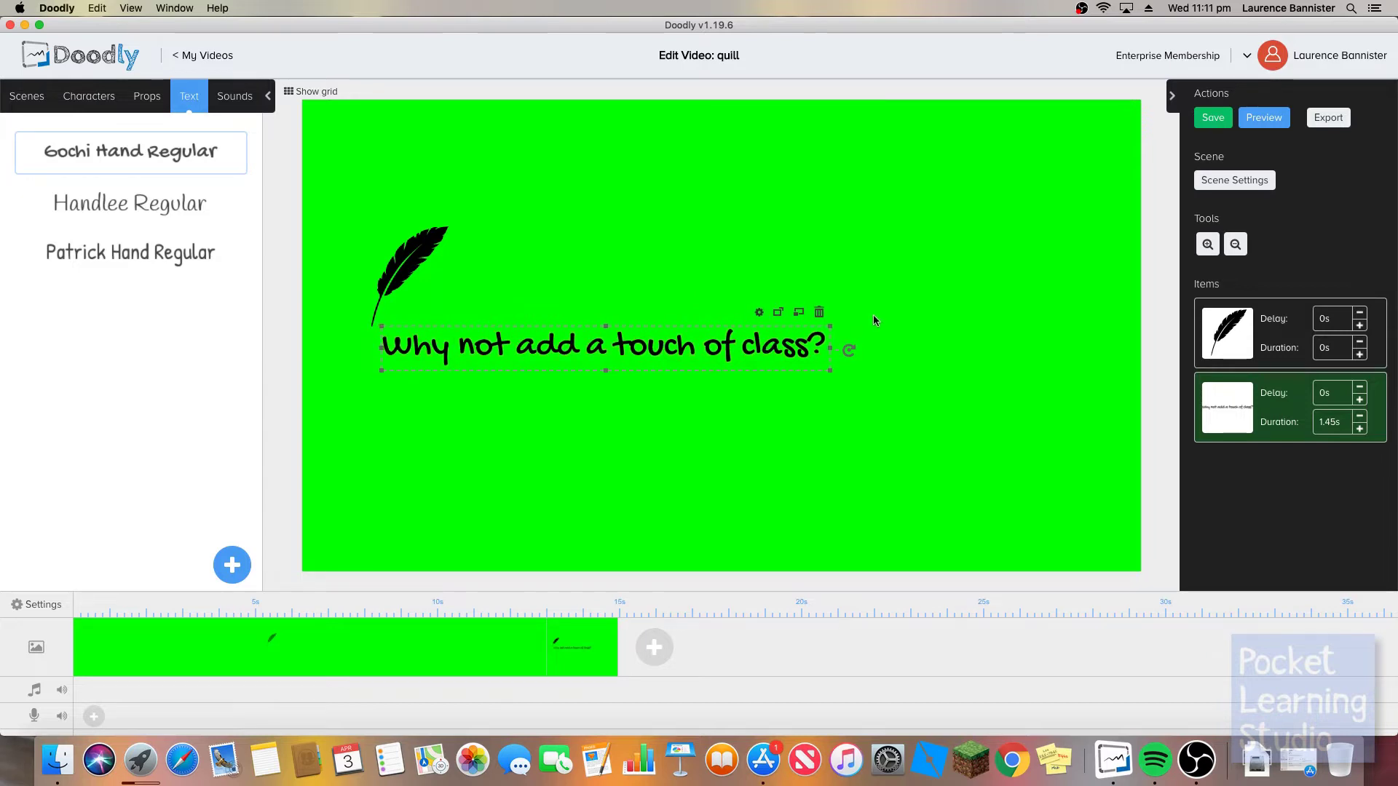
# Set the text scene's exit animation to None, extra end time to 3s, and its own custom hand style to No Hand
pyautogui.click(1201, 181)
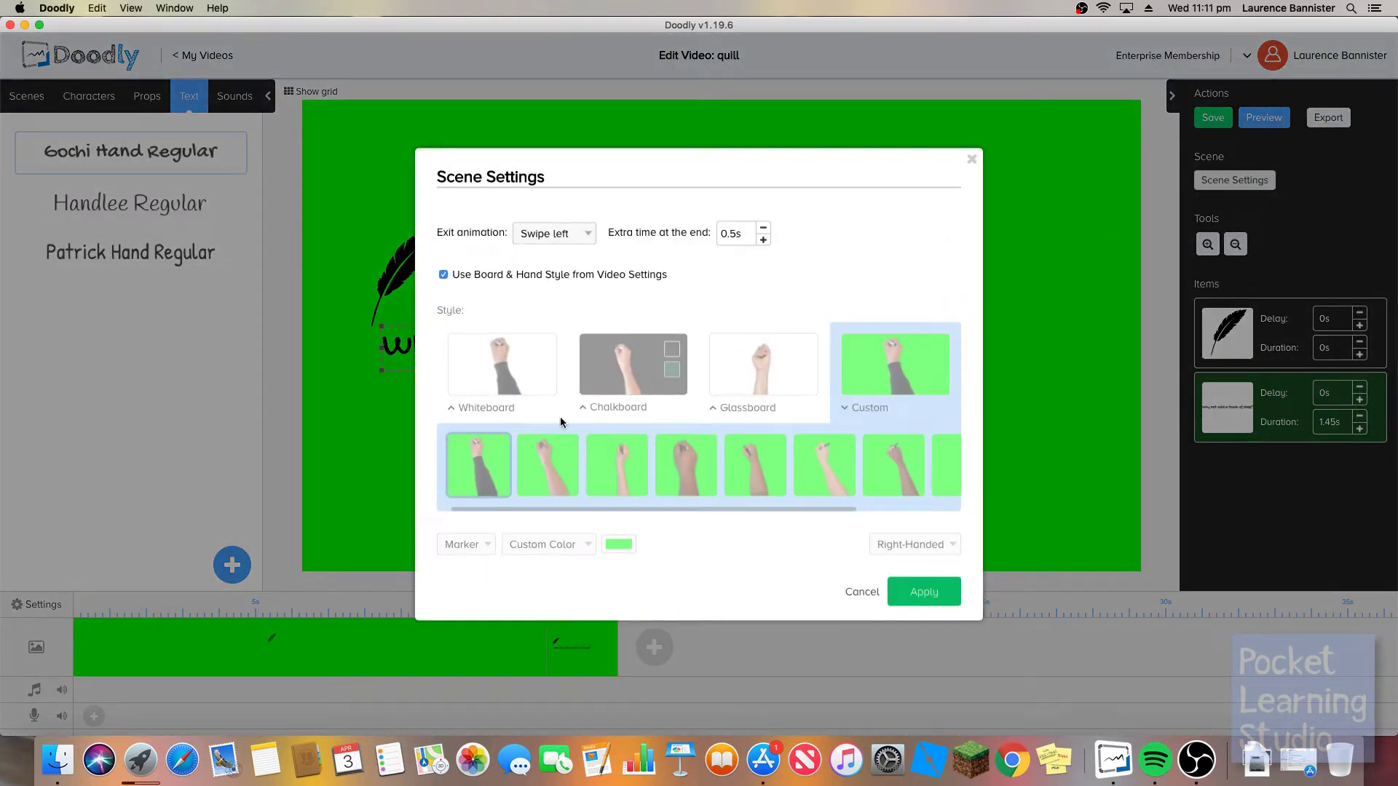
pyautogui.click(560, 240)
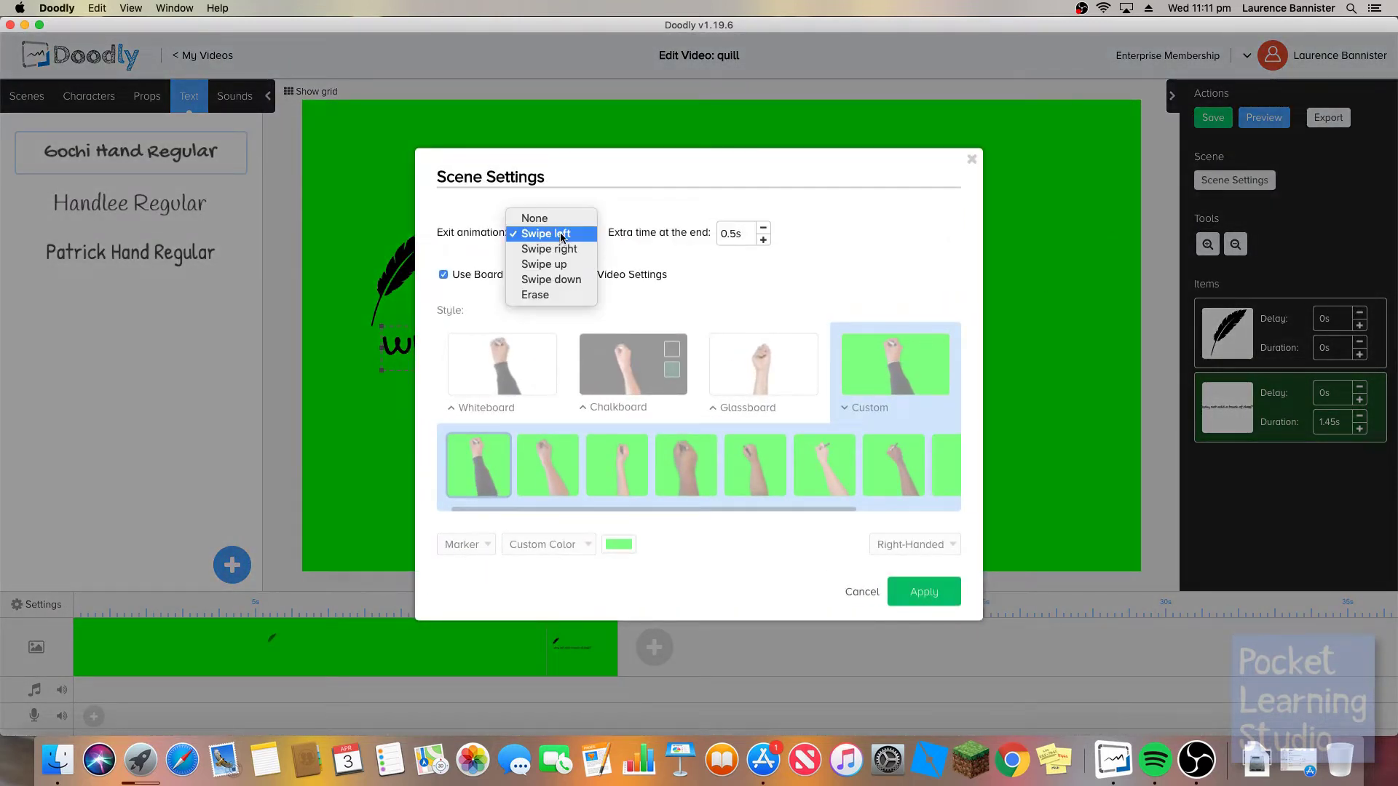
pyautogui.click(553, 218)
pyautogui.doubleClick(741, 233)
pyautogui.press('BackSpace')
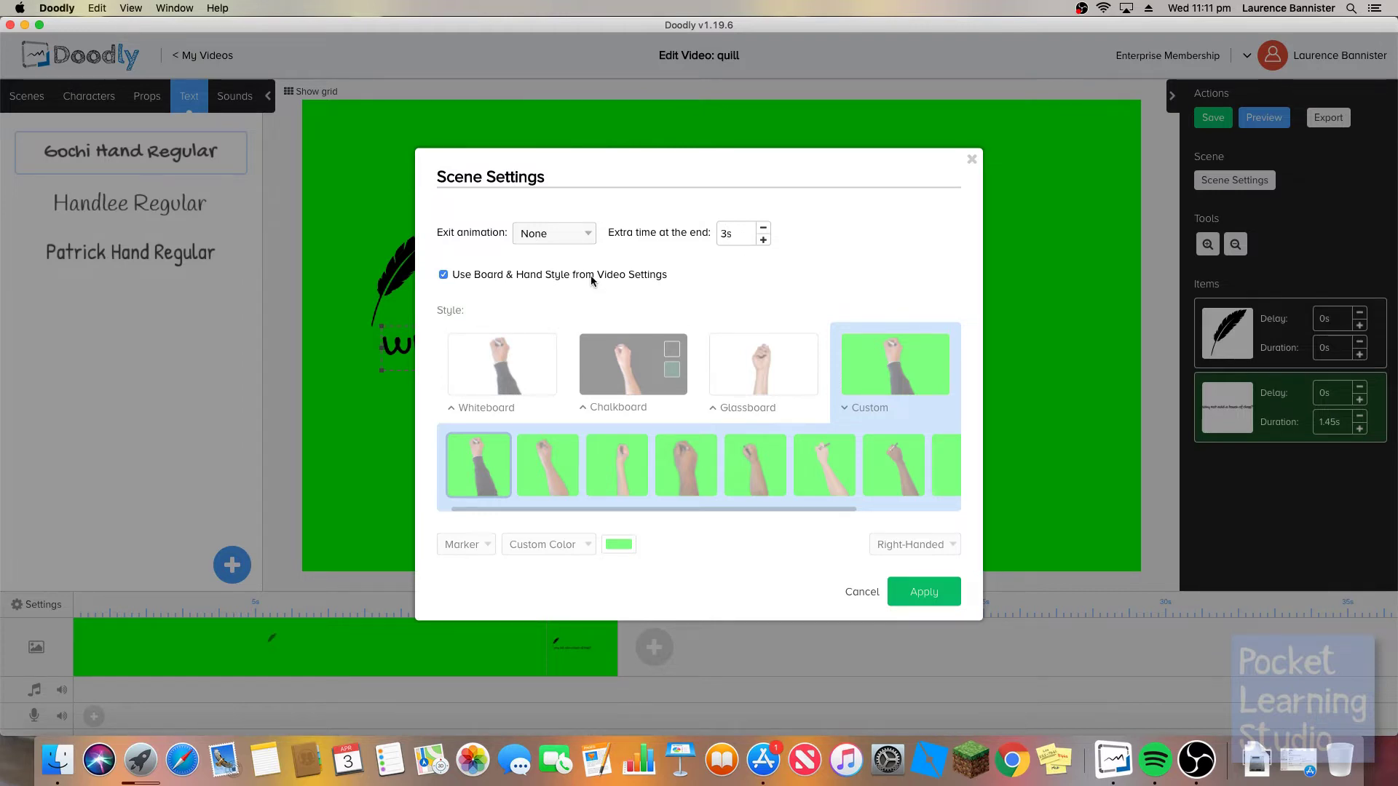
pyautogui.click(443, 274)
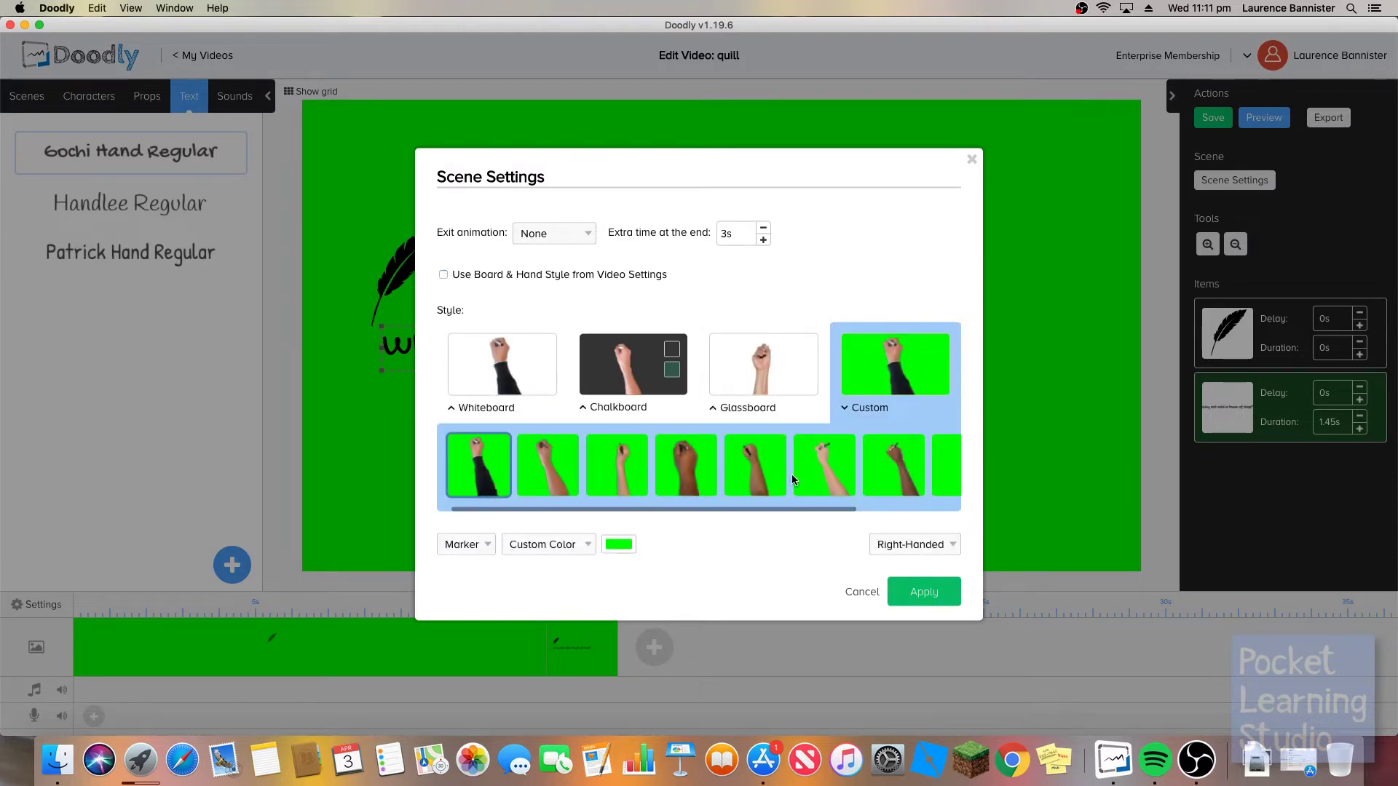
pyautogui.moveTo(783, 508); pyautogui.dragTo(913, 503)
pyautogui.click(910, 472)
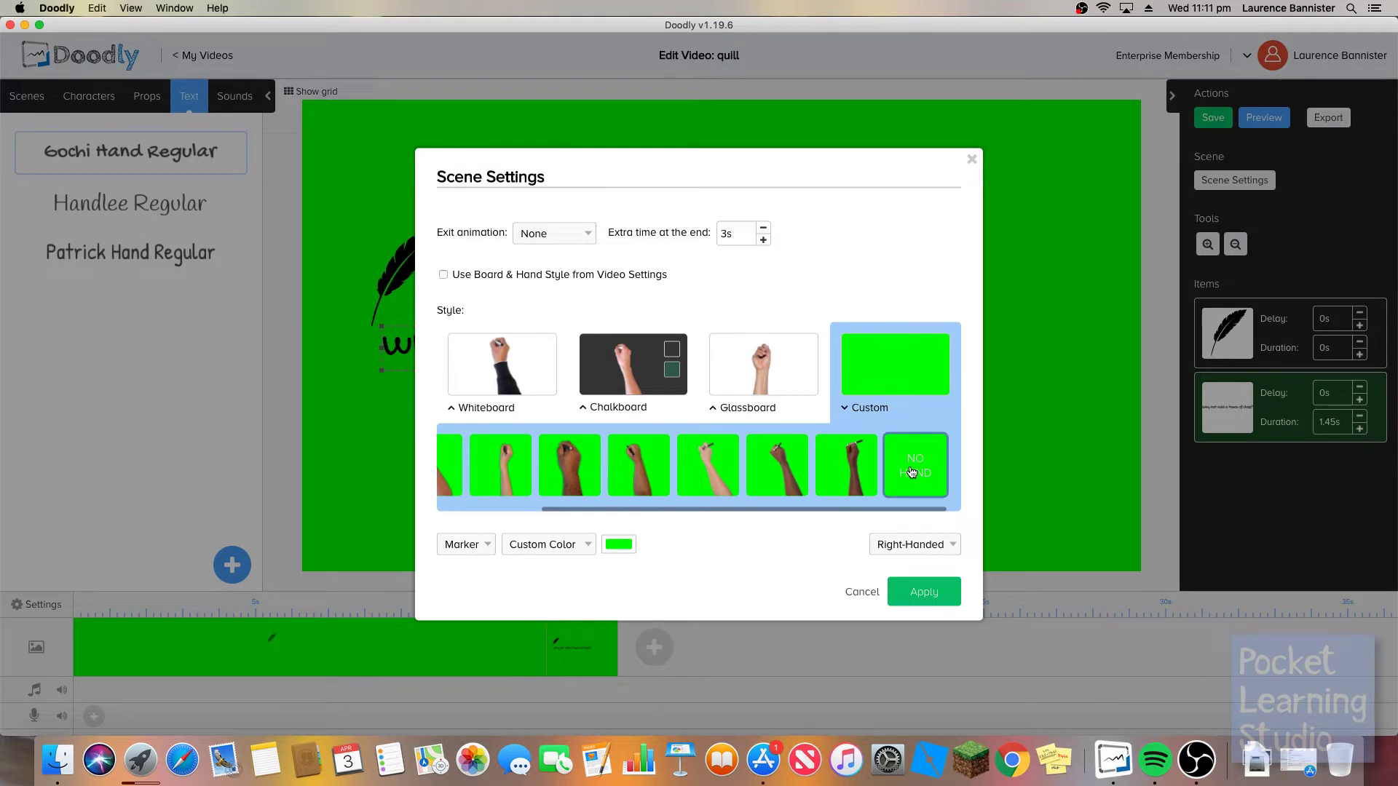
pyautogui.click(922, 591)
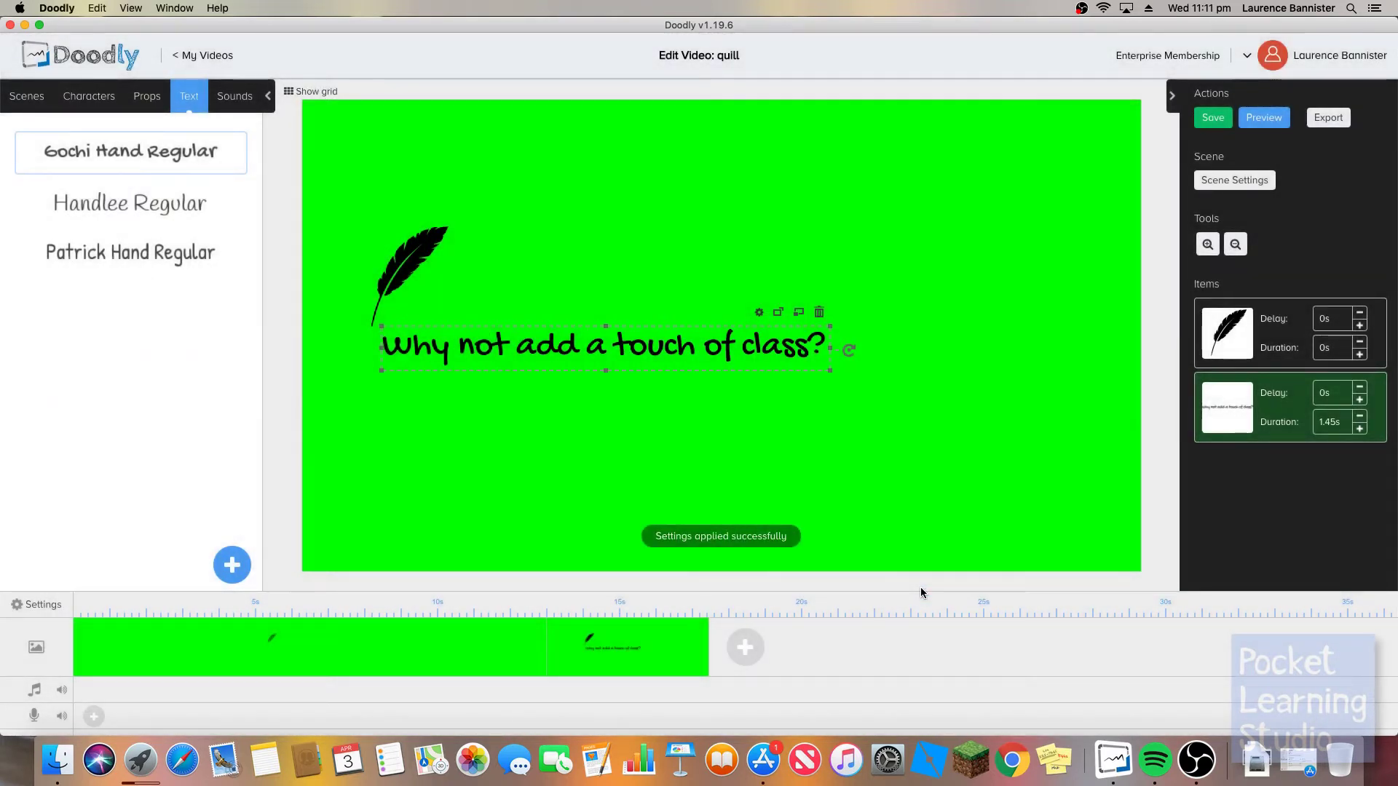
# Delete the feather from the text scene
pyautogui.click(437, 275)
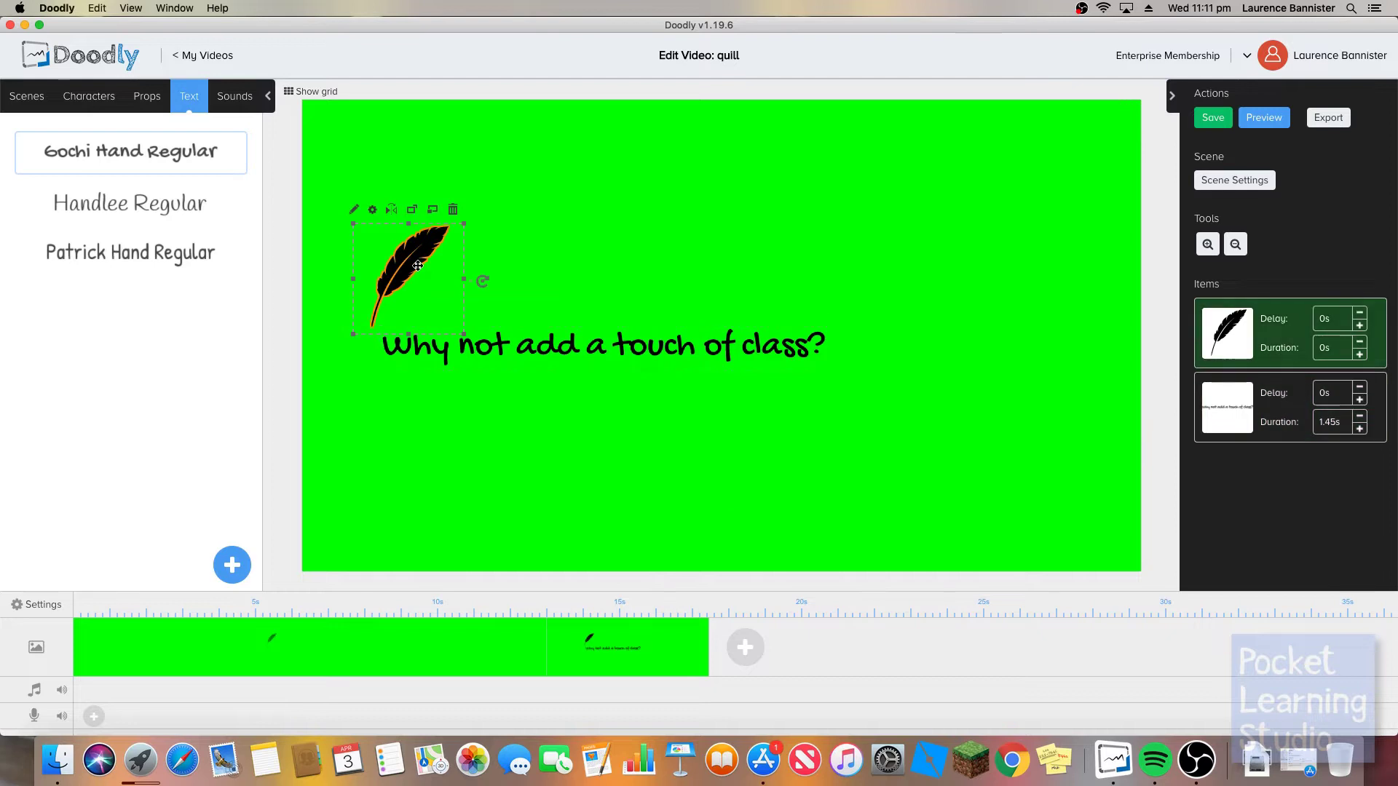
pyautogui.click(453, 210)
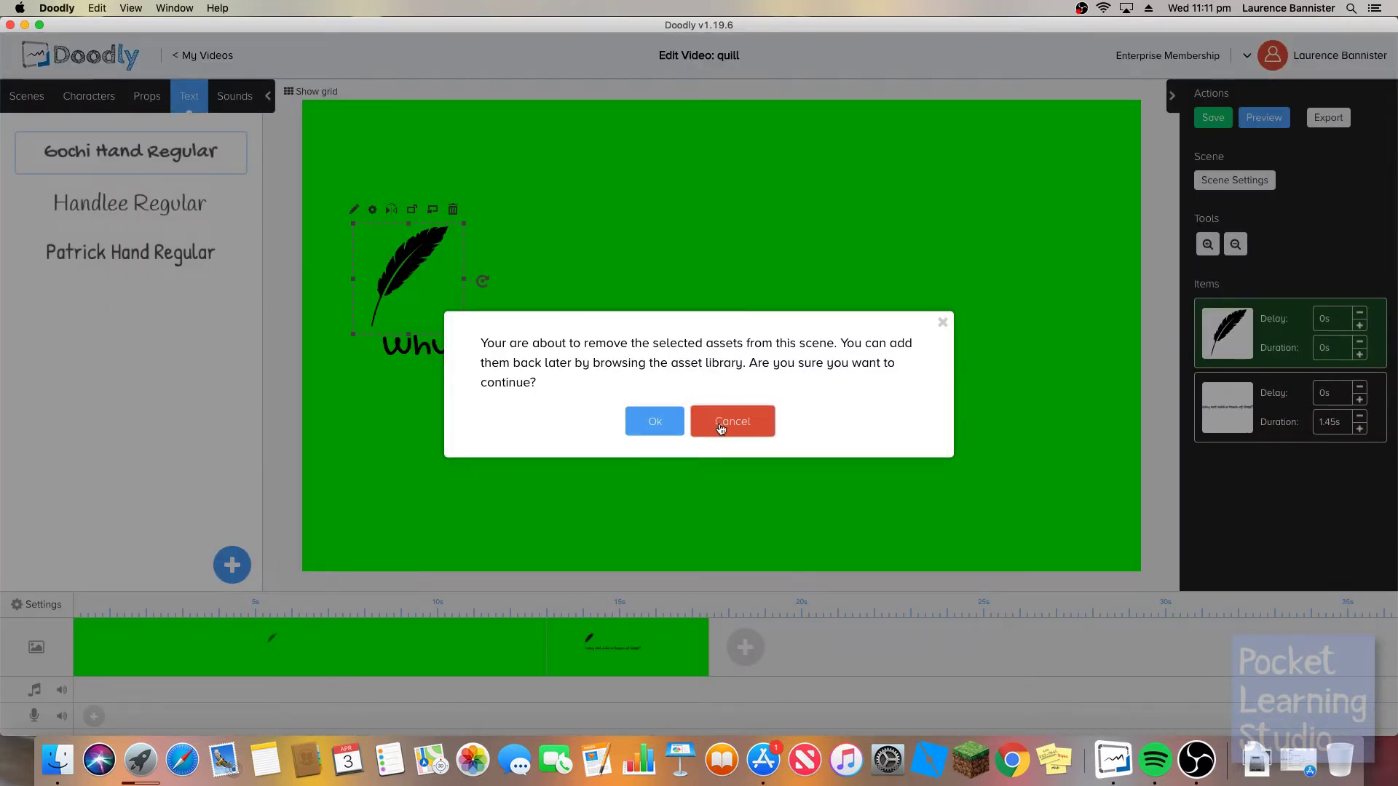
pyautogui.click(666, 427)
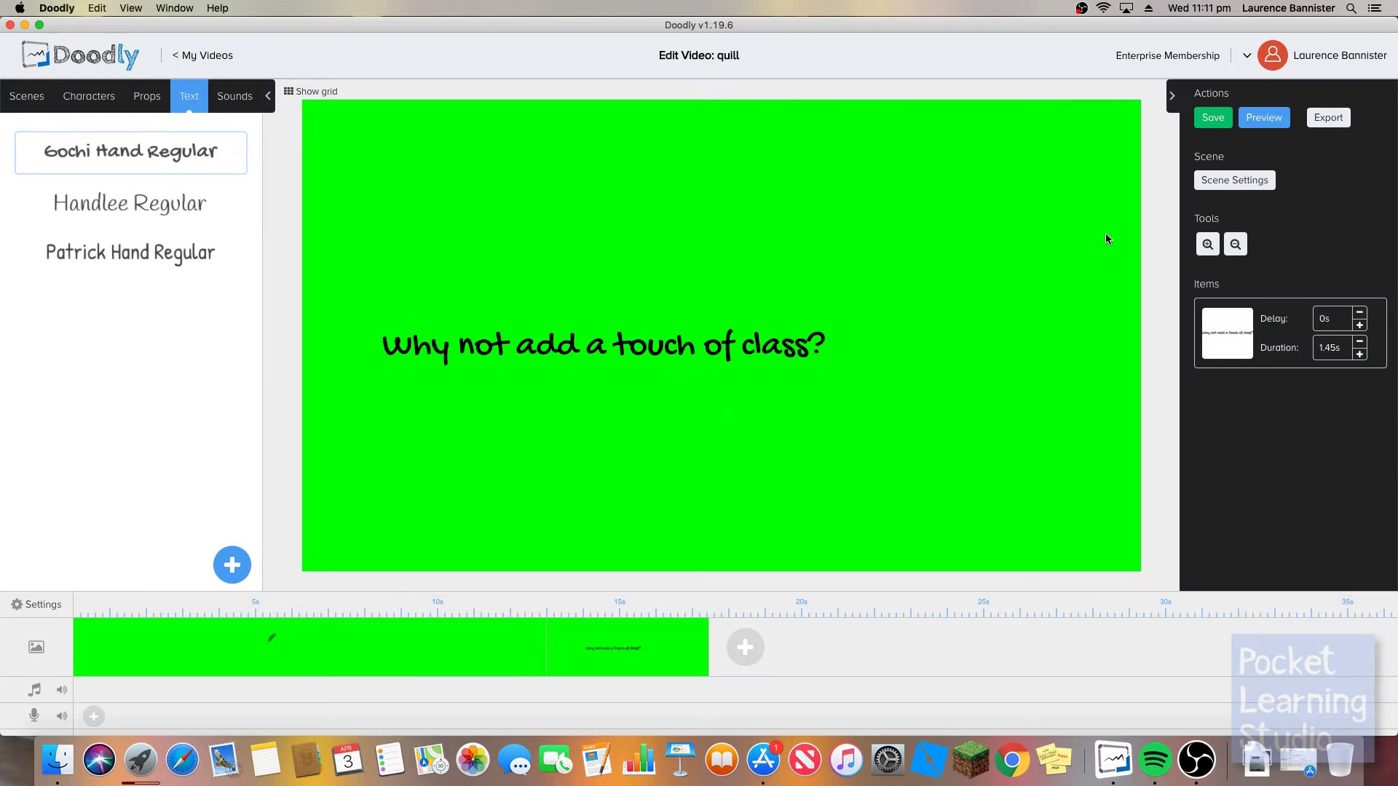
# Export the quill video at 1080p (1920x1080), choosing the export frame rate
pyautogui.click(1325, 119)
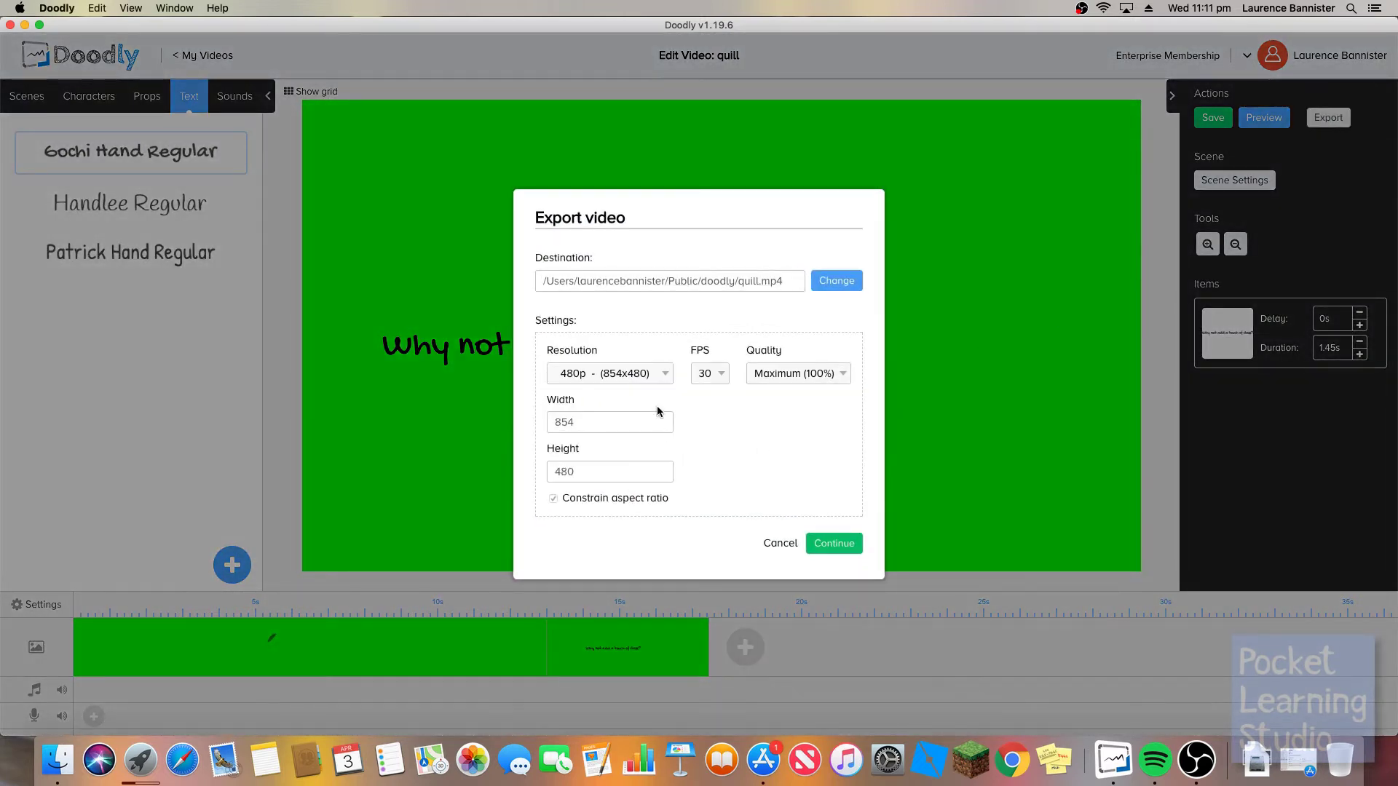
pyautogui.click(653, 375)
pyautogui.click(640, 403)
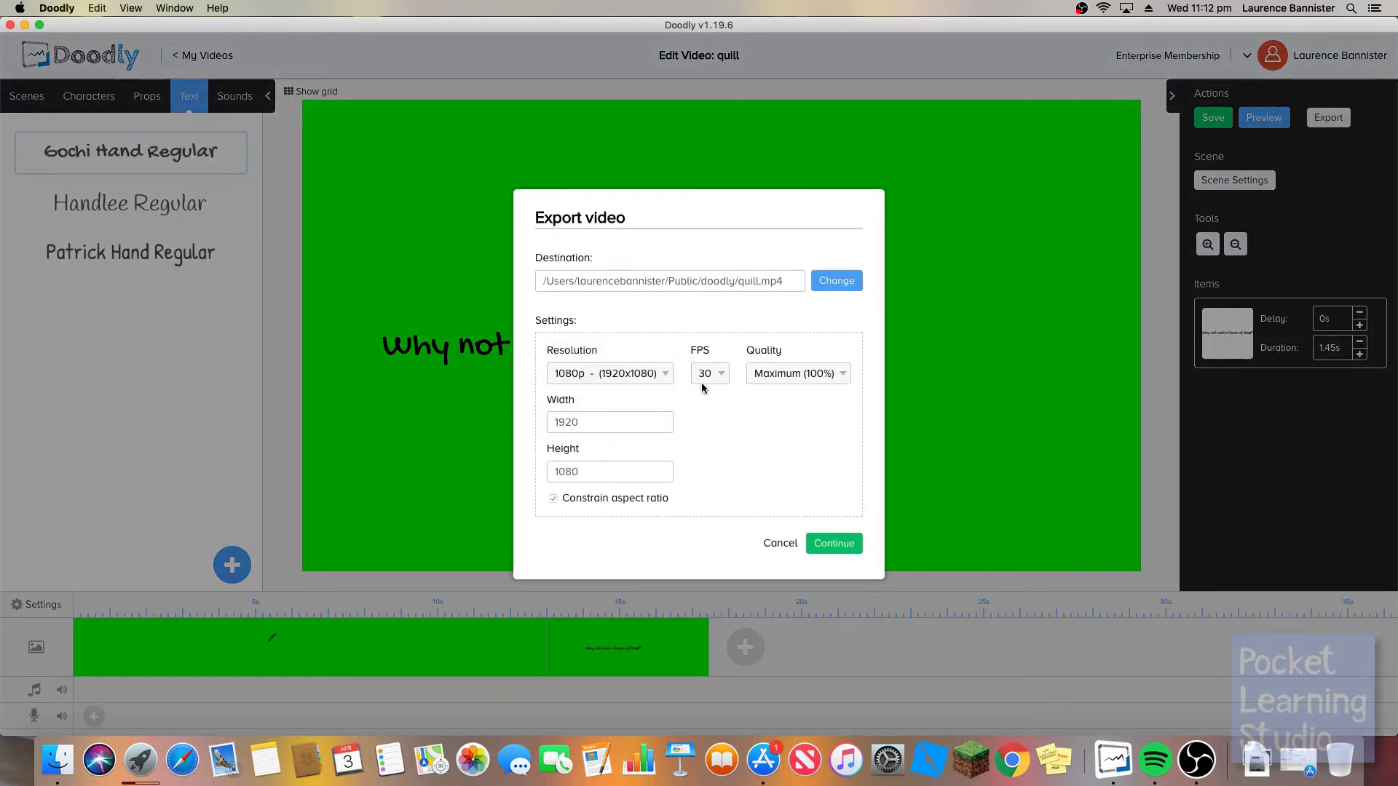
pyautogui.click(704, 374)
pyautogui.click(706, 341)
pyautogui.click(825, 545)
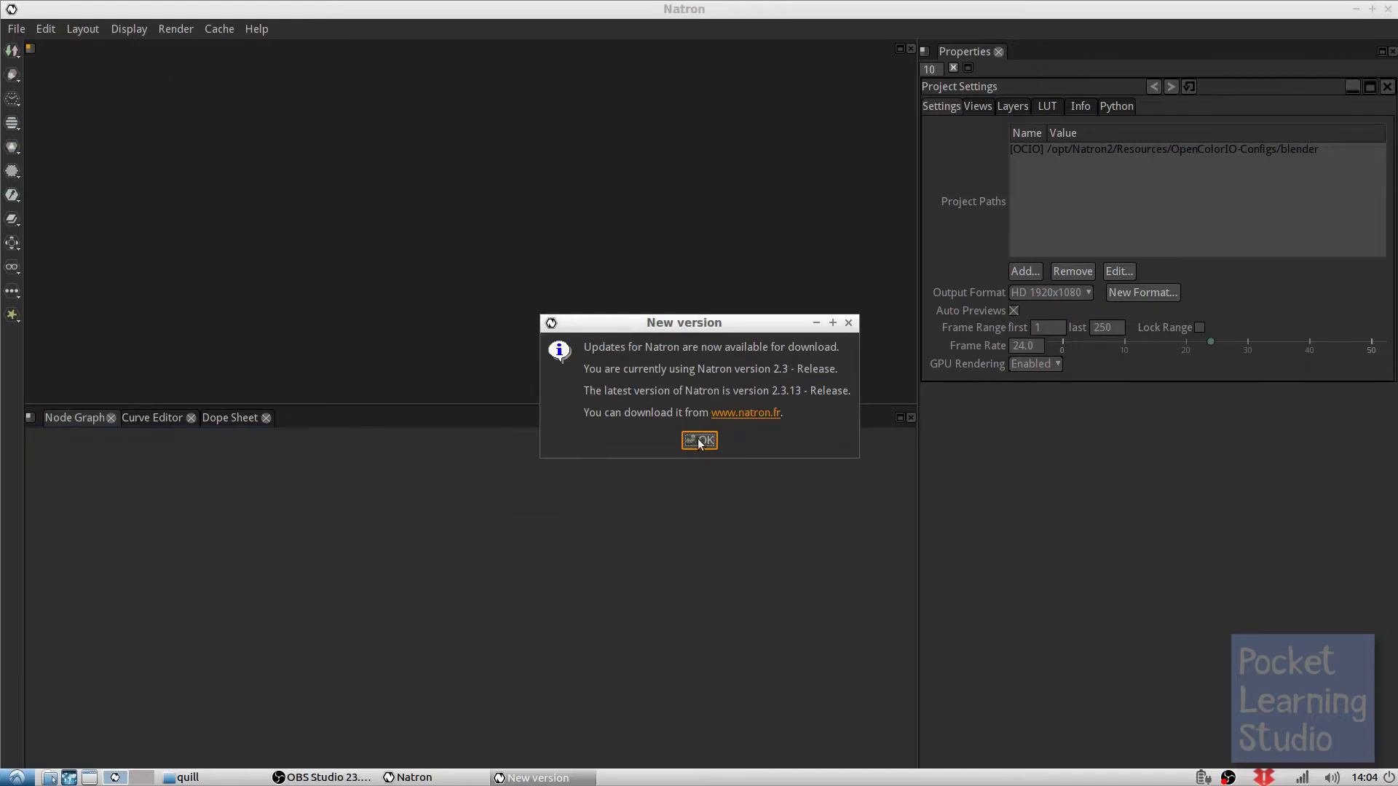
# Switch to Natron, load quill.mp4 in a Read node, and place the reader and viewer at opposite ends of the node graph
pyautogui.click(699, 440)
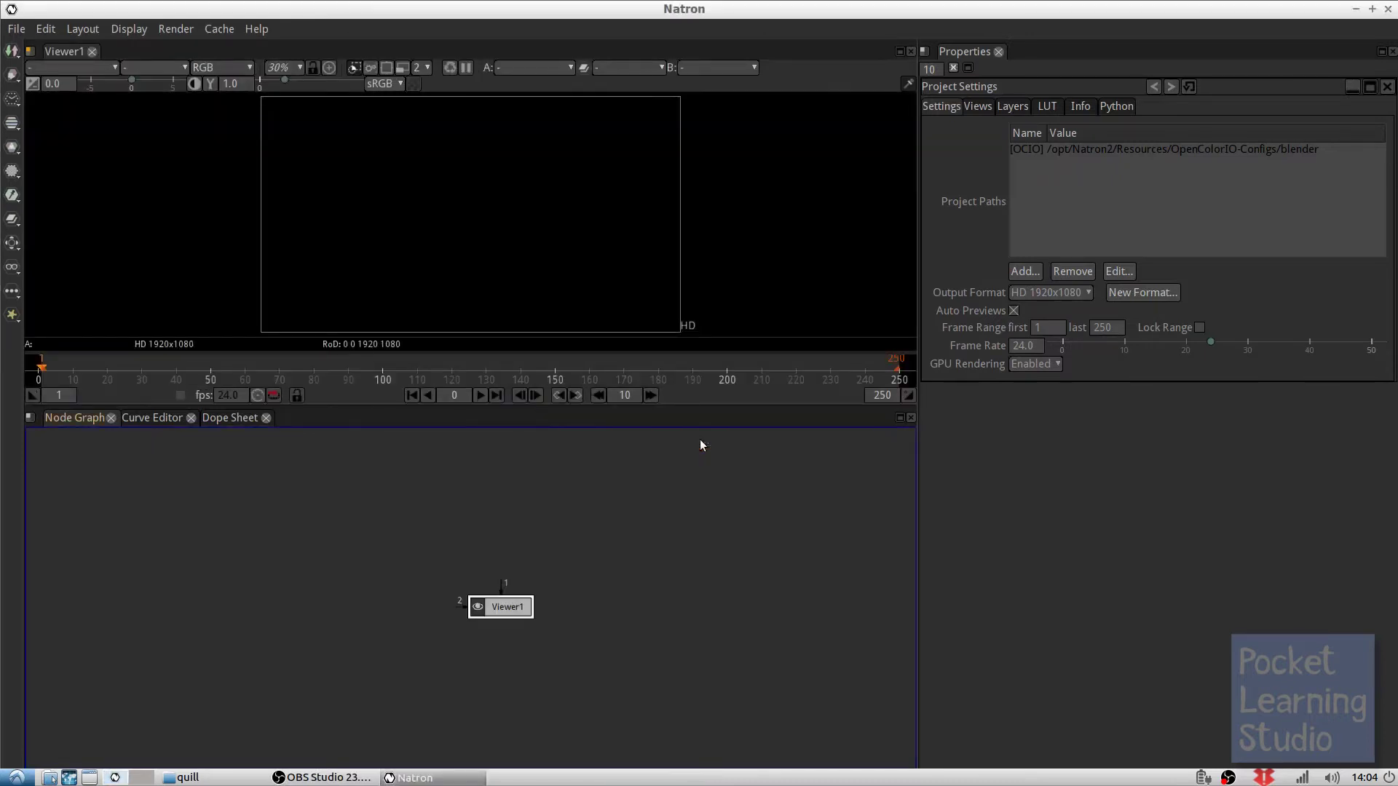
pyautogui.rightClick(570, 504)
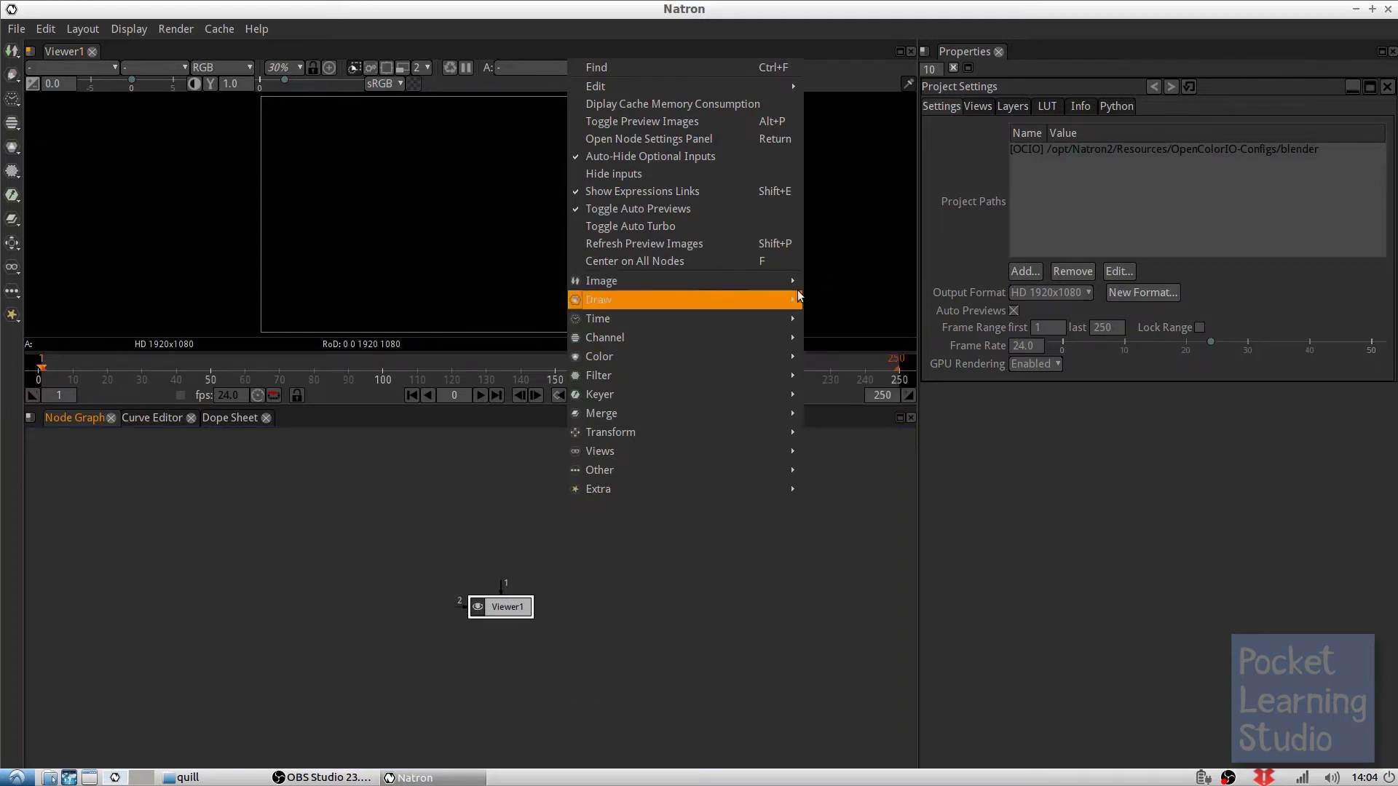
pyautogui.moveTo(786, 281)
pyautogui.click(832, 359)
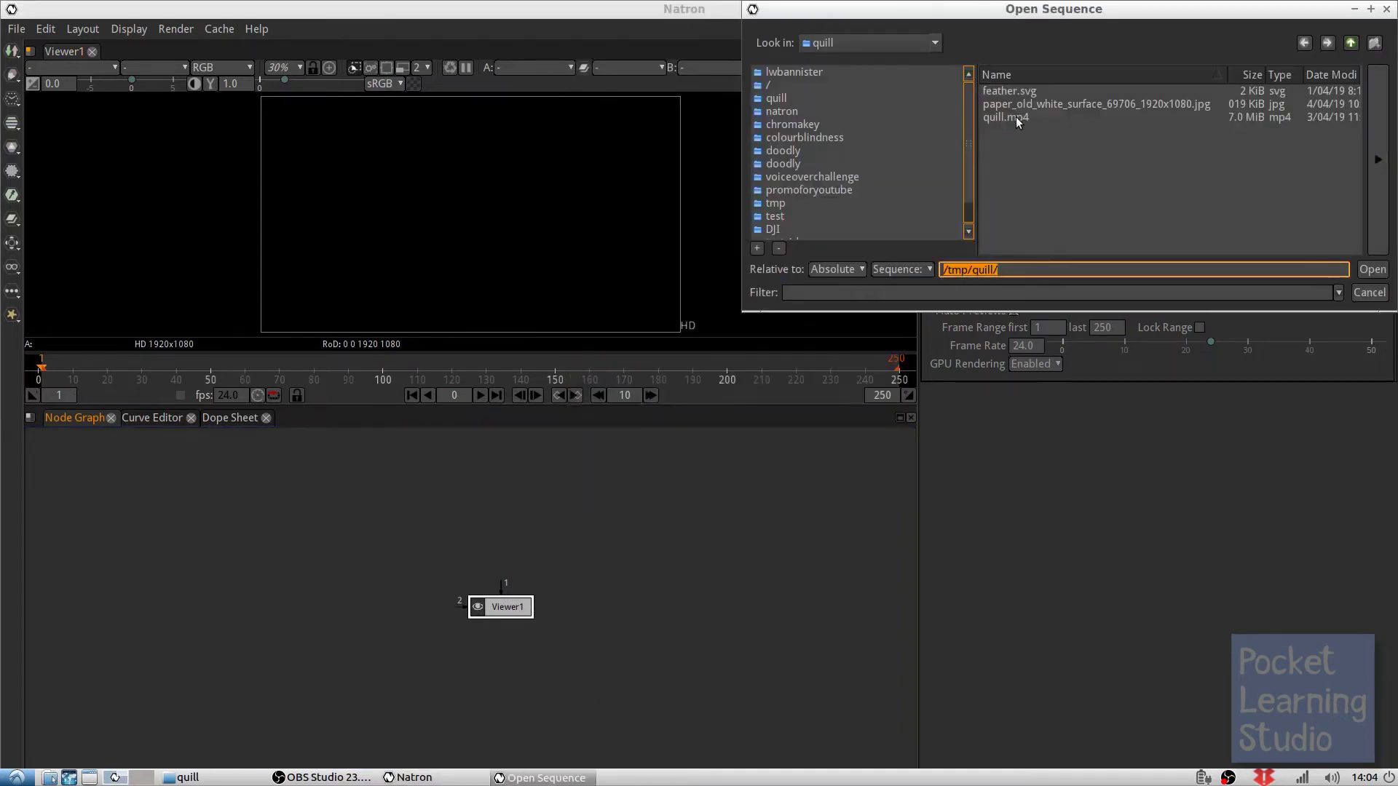
pyautogui.doubleClick(1015, 116)
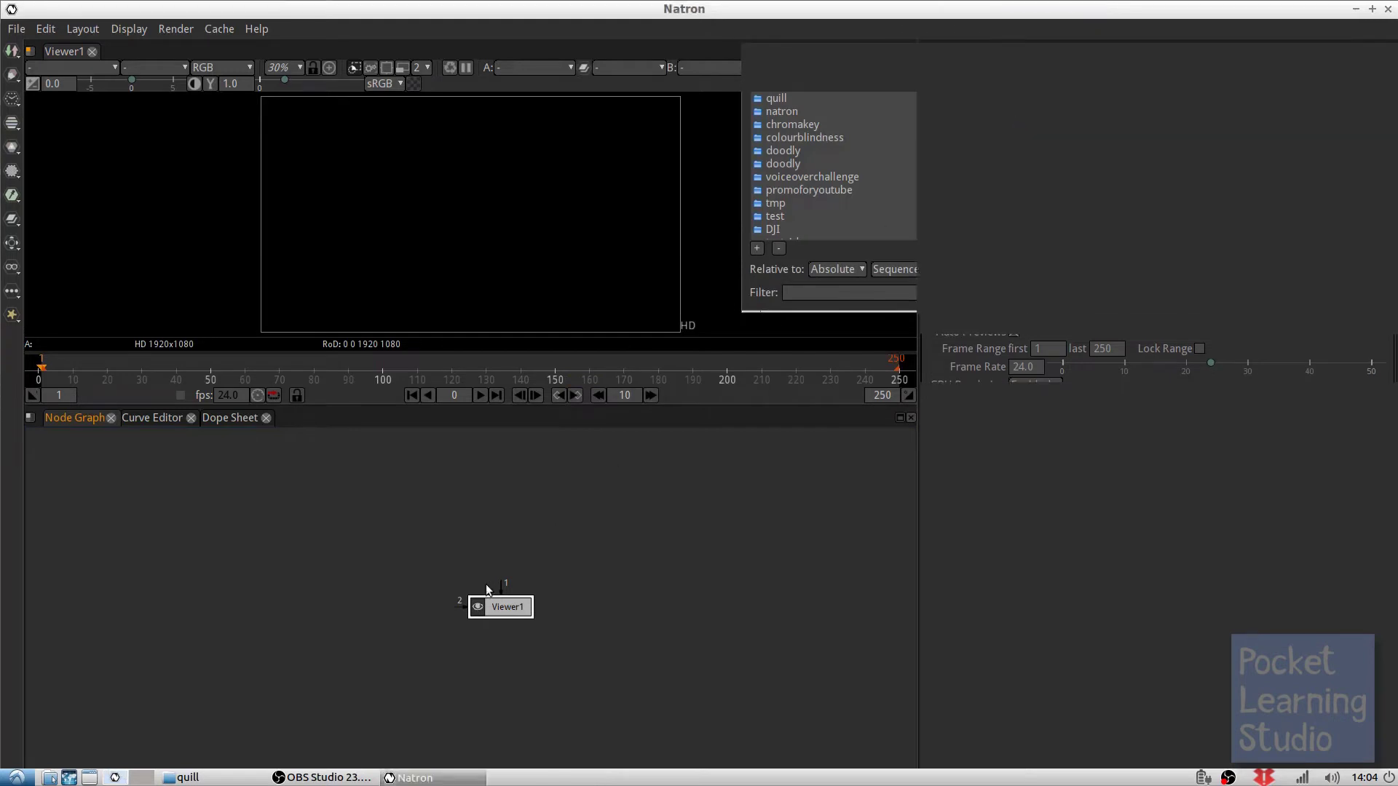
pyautogui.moveTo(486, 565); pyautogui.dragTo(110, 473)
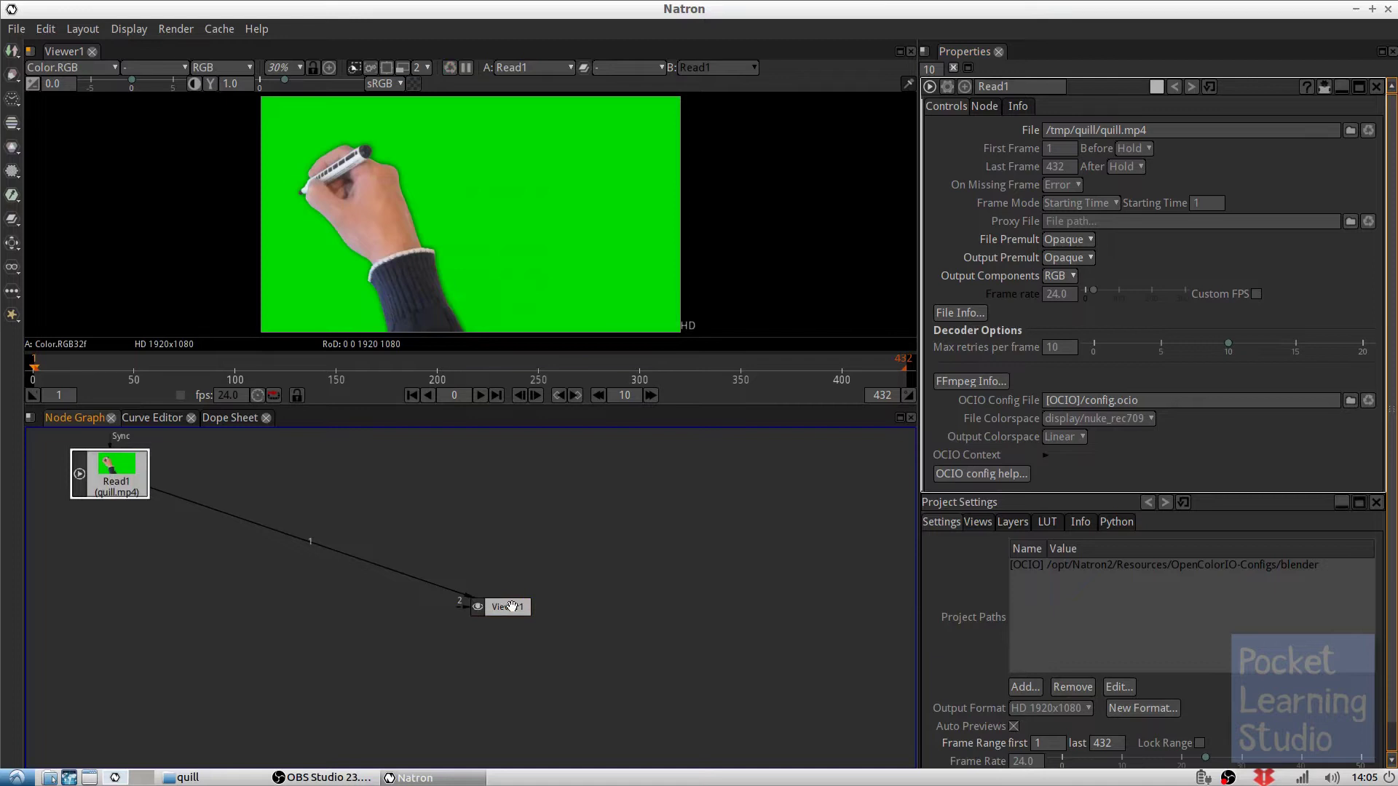
pyautogui.moveTo(512, 606); pyautogui.dragTo(725, 474)
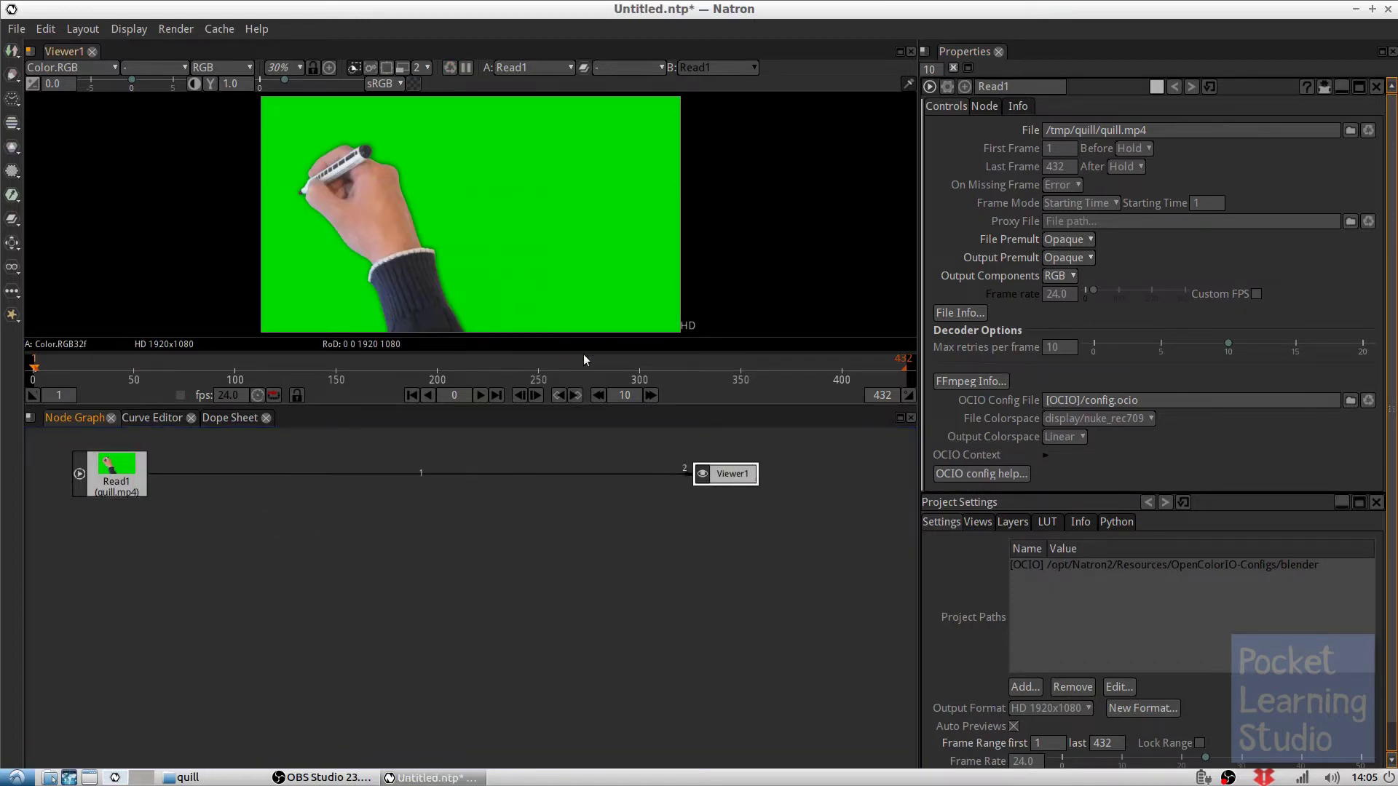
# Preview the feather and text sections of the quill.mp4 clip, returning the playhead to frame 281
pyautogui.click(601, 364)
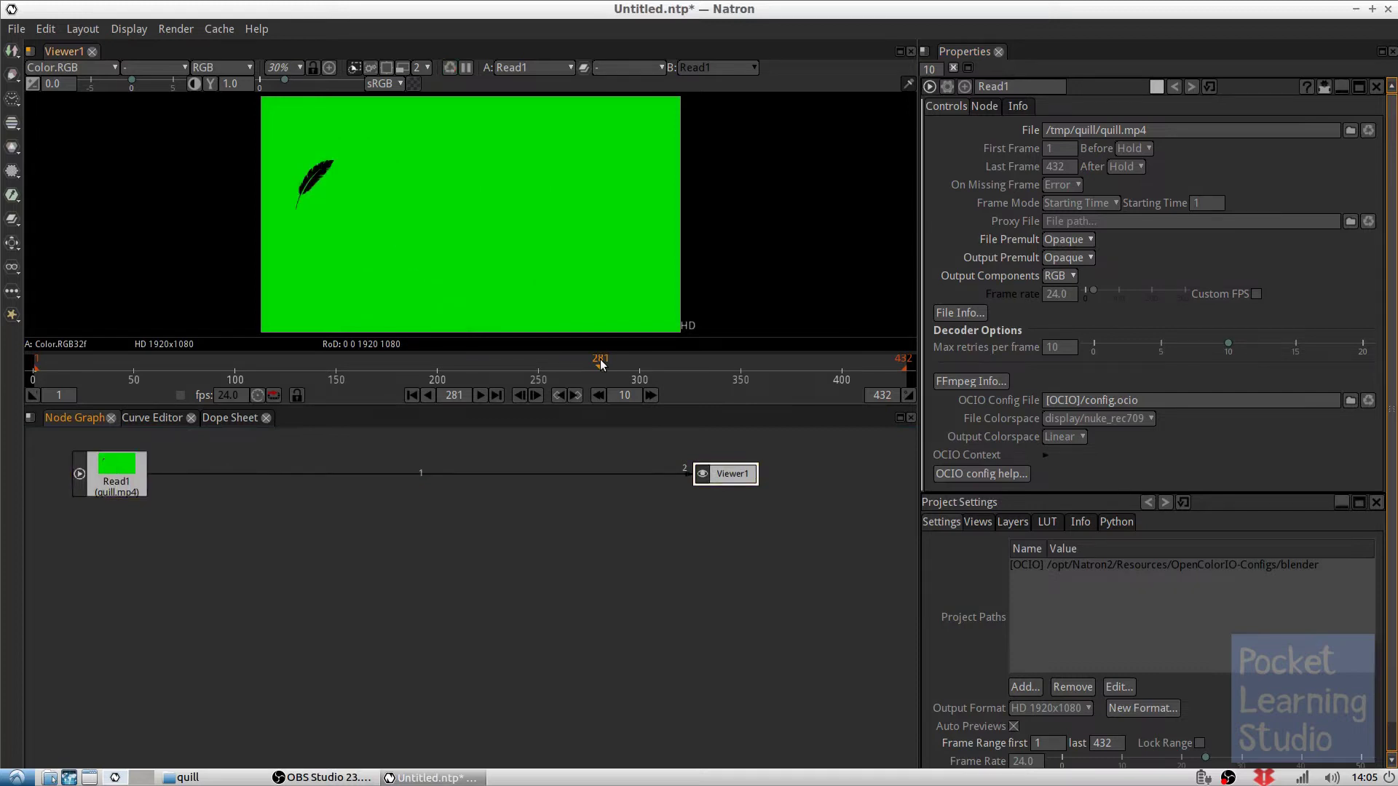
pyautogui.click(517, 368)
pyautogui.click(691, 362)
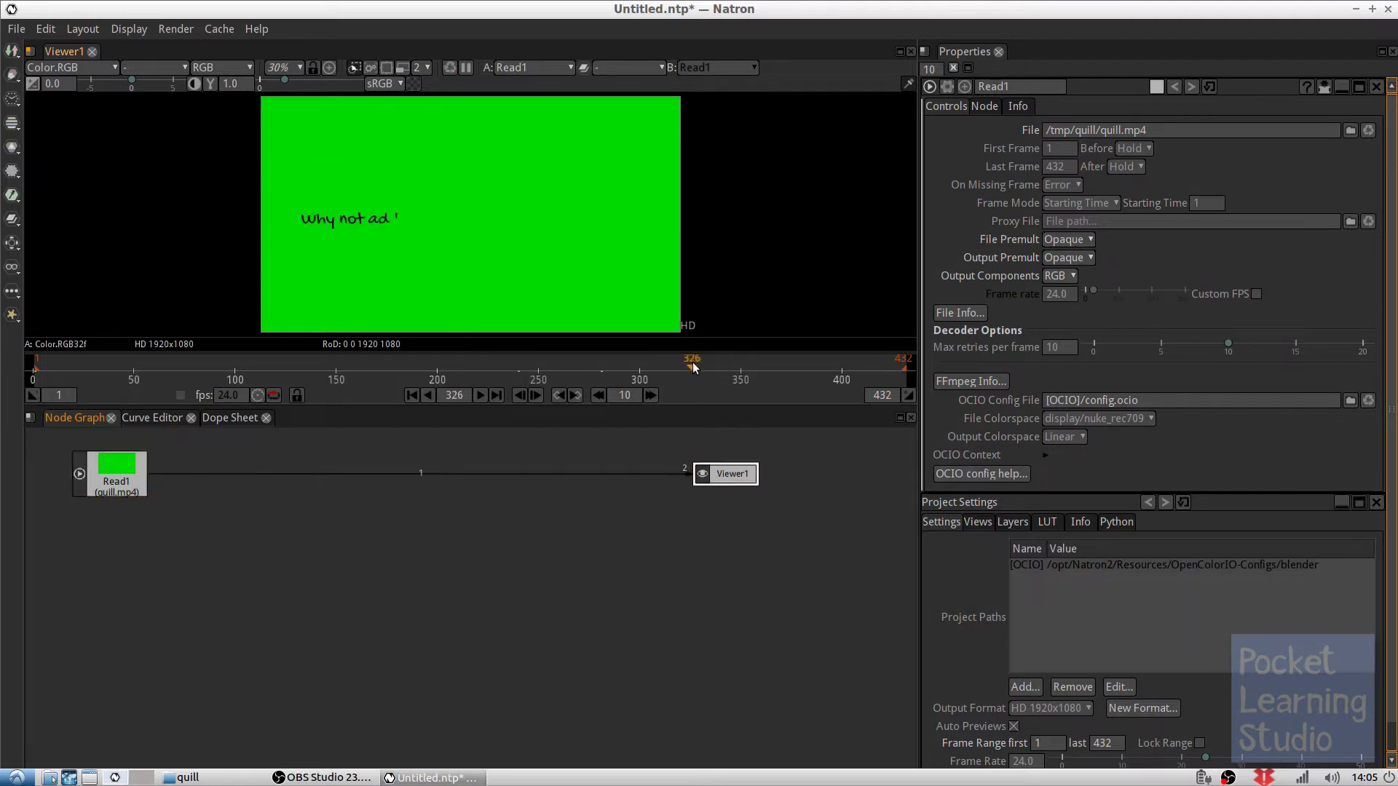
pyautogui.click(601, 371)
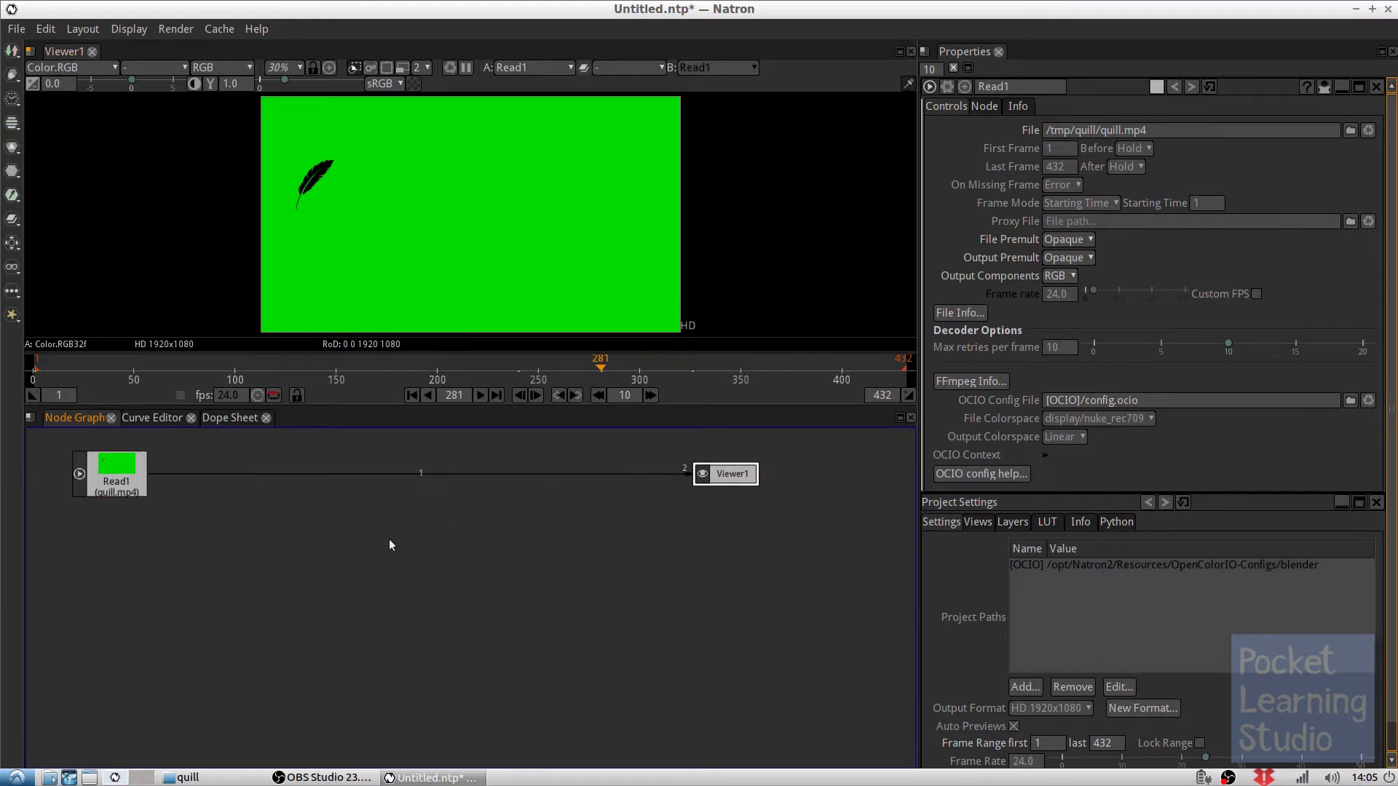
# Disconnect the viewer from the quill.mp4 reader
pyautogui.click(318, 566)
pyautogui.moveTo(279, 471); pyautogui.dragTo(343, 503)
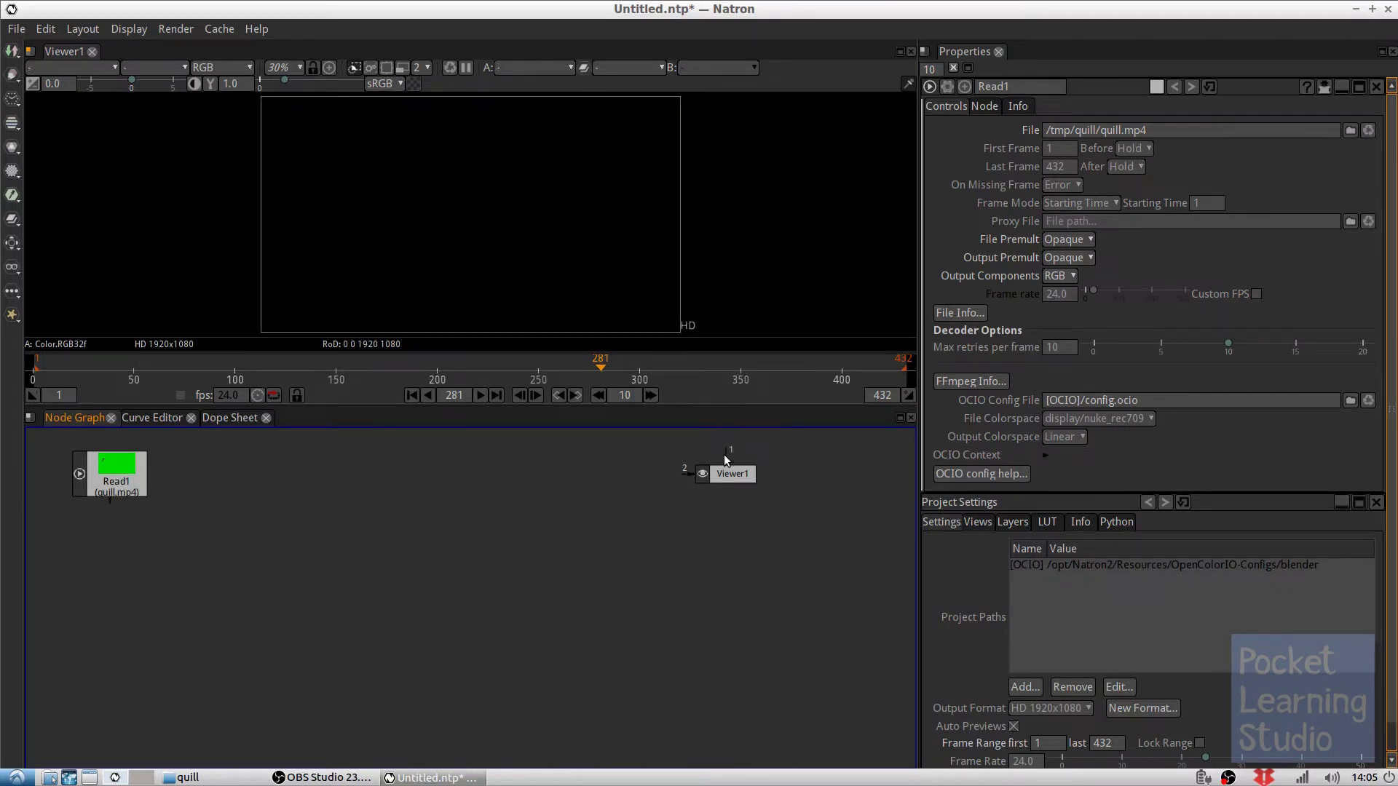
pyautogui.moveTo(726, 459); pyautogui.dragTo(267, 494)
# Load feather.svg in a second Read node and place it below the quill.mp4 reader
pyautogui.rightClick(109, 571)
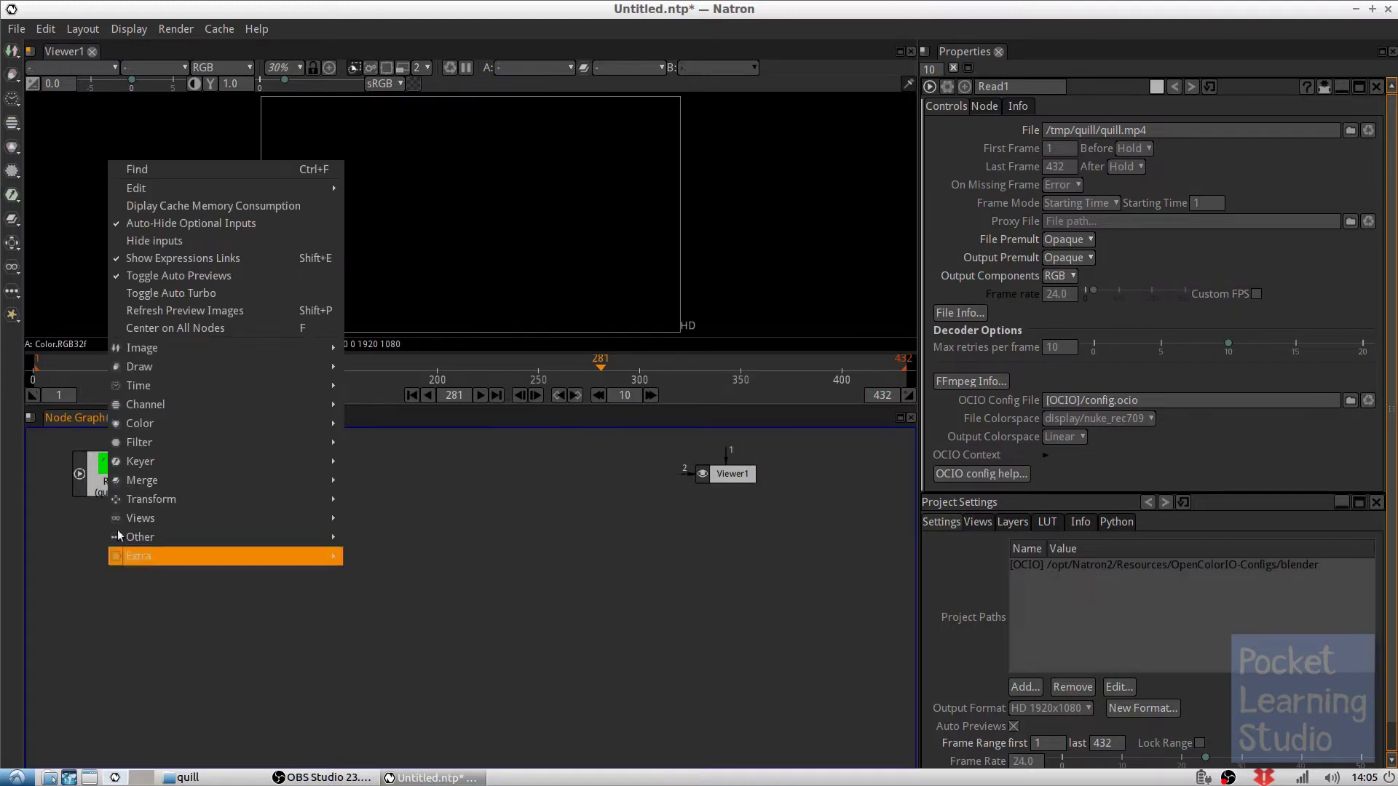
pyautogui.moveTo(161, 365)
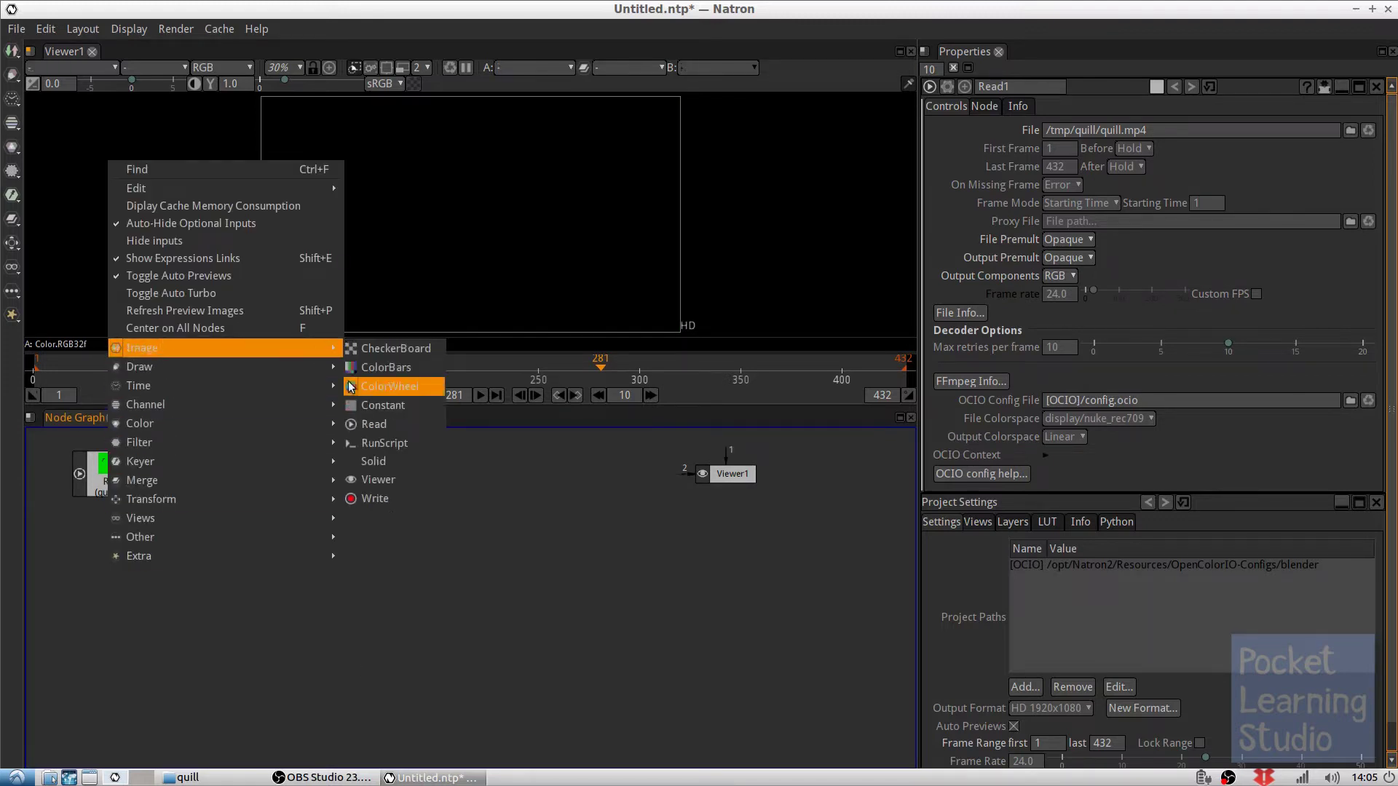
pyautogui.click(357, 426)
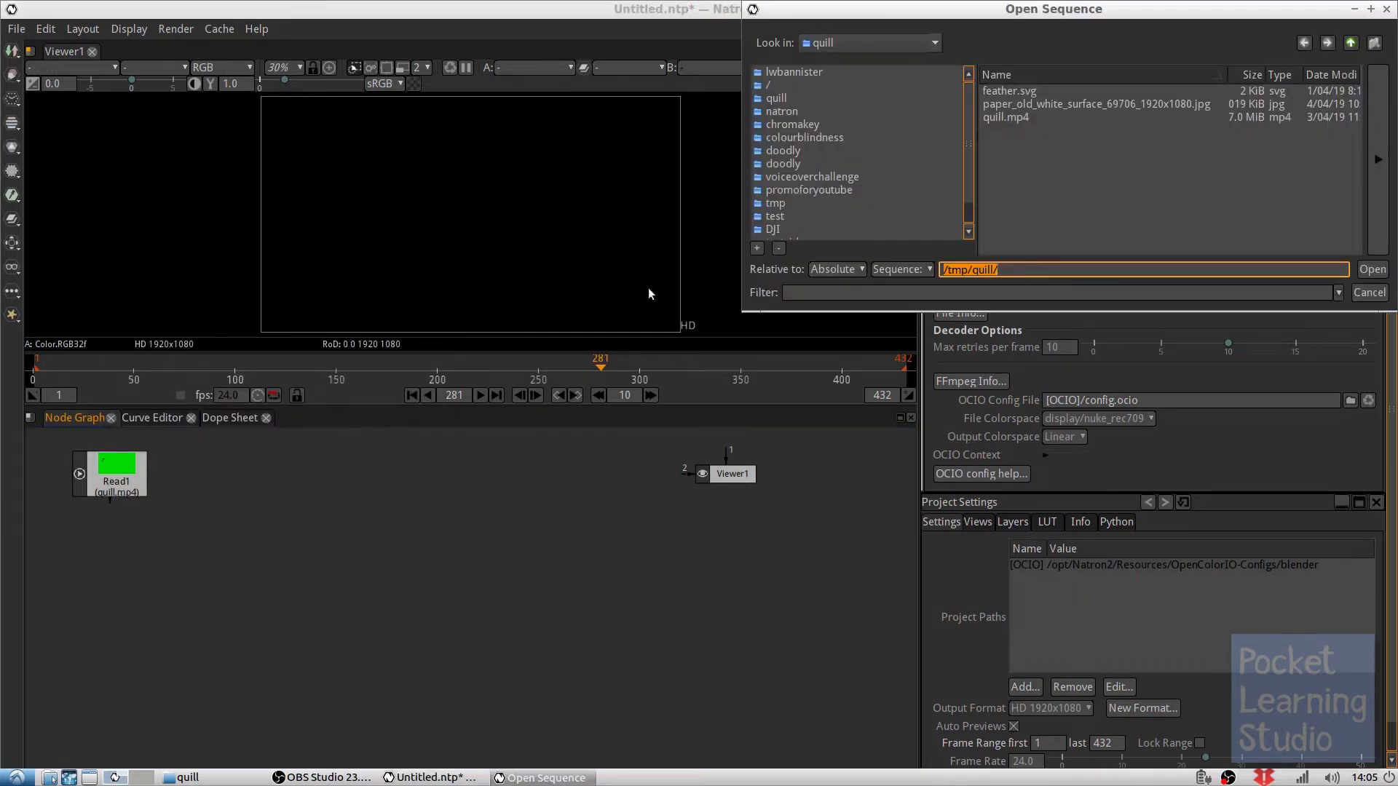
pyautogui.doubleClick(1023, 92)
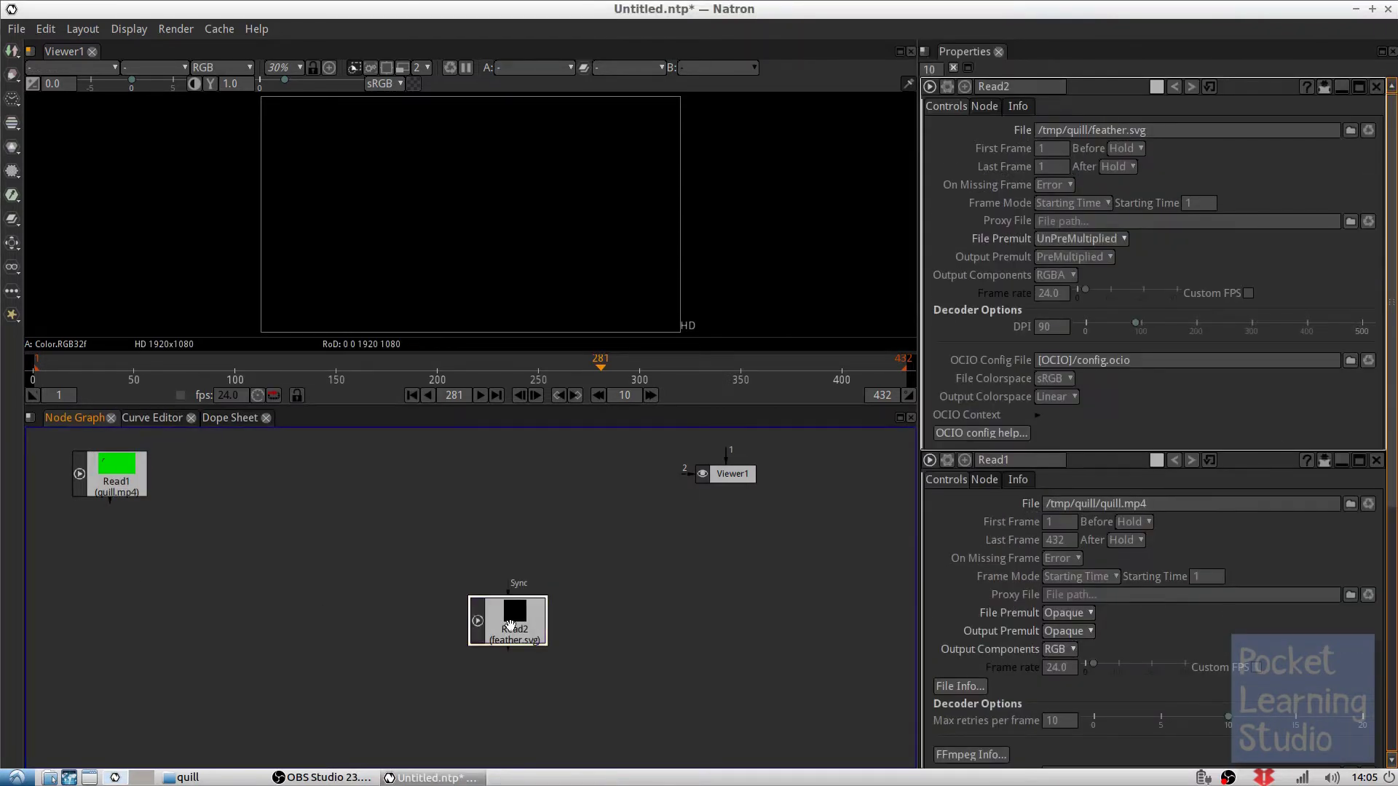
pyautogui.moveTo(504, 624); pyautogui.dragTo(113, 568)
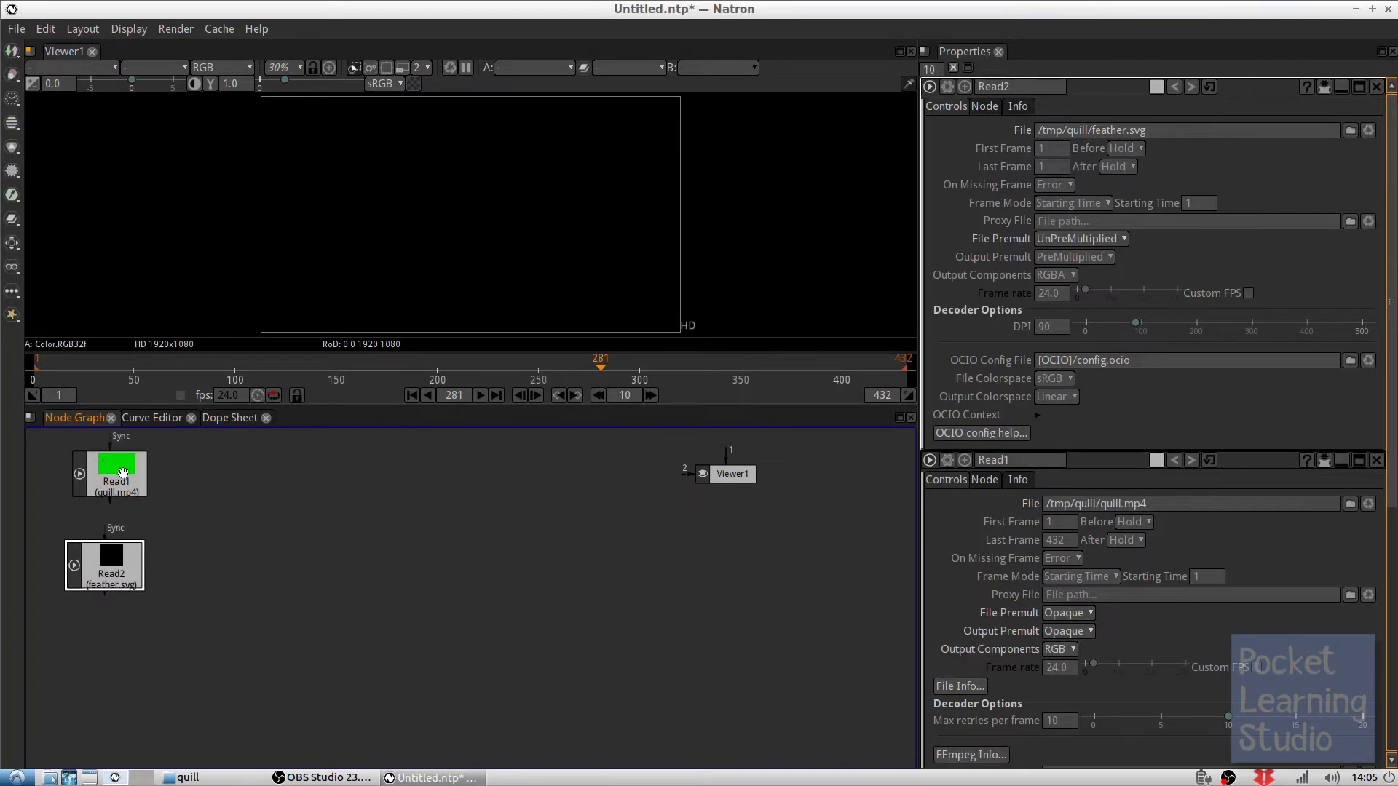
pyautogui.click(185, 477)
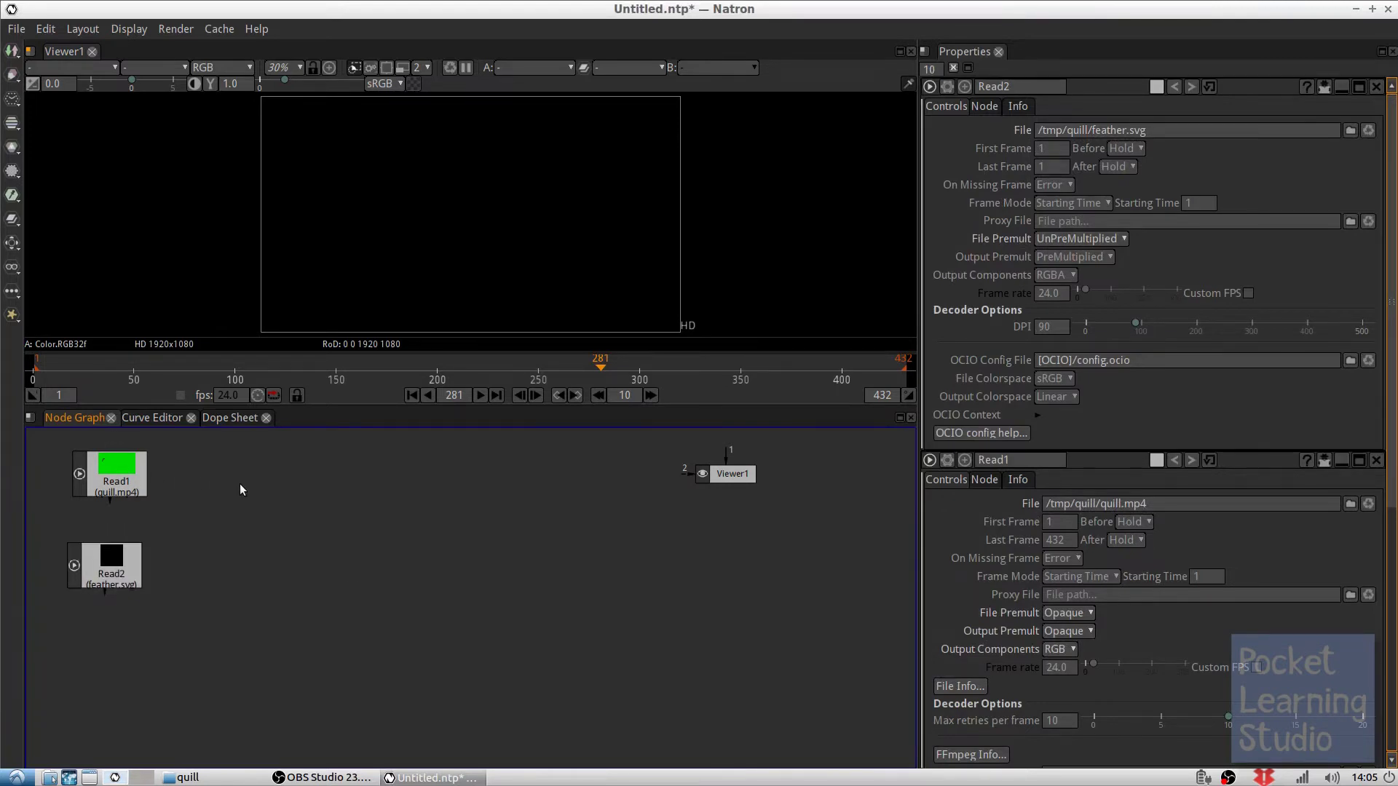
# Add a ChromaKeyer node, connect its Source input to the quill.mp4 reader, and place it beside that reader
pyautogui.rightClick(251, 492)
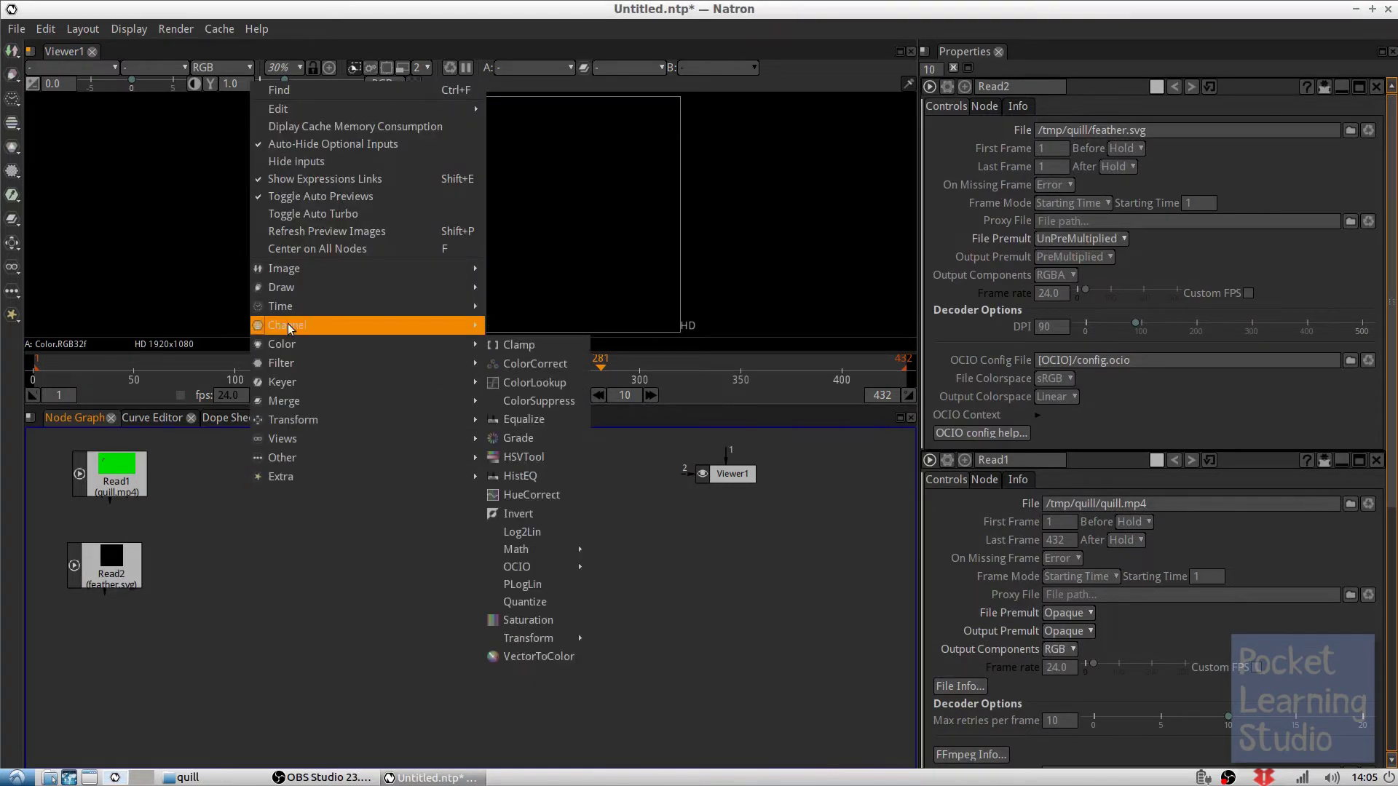
pyautogui.moveTo(287, 398)
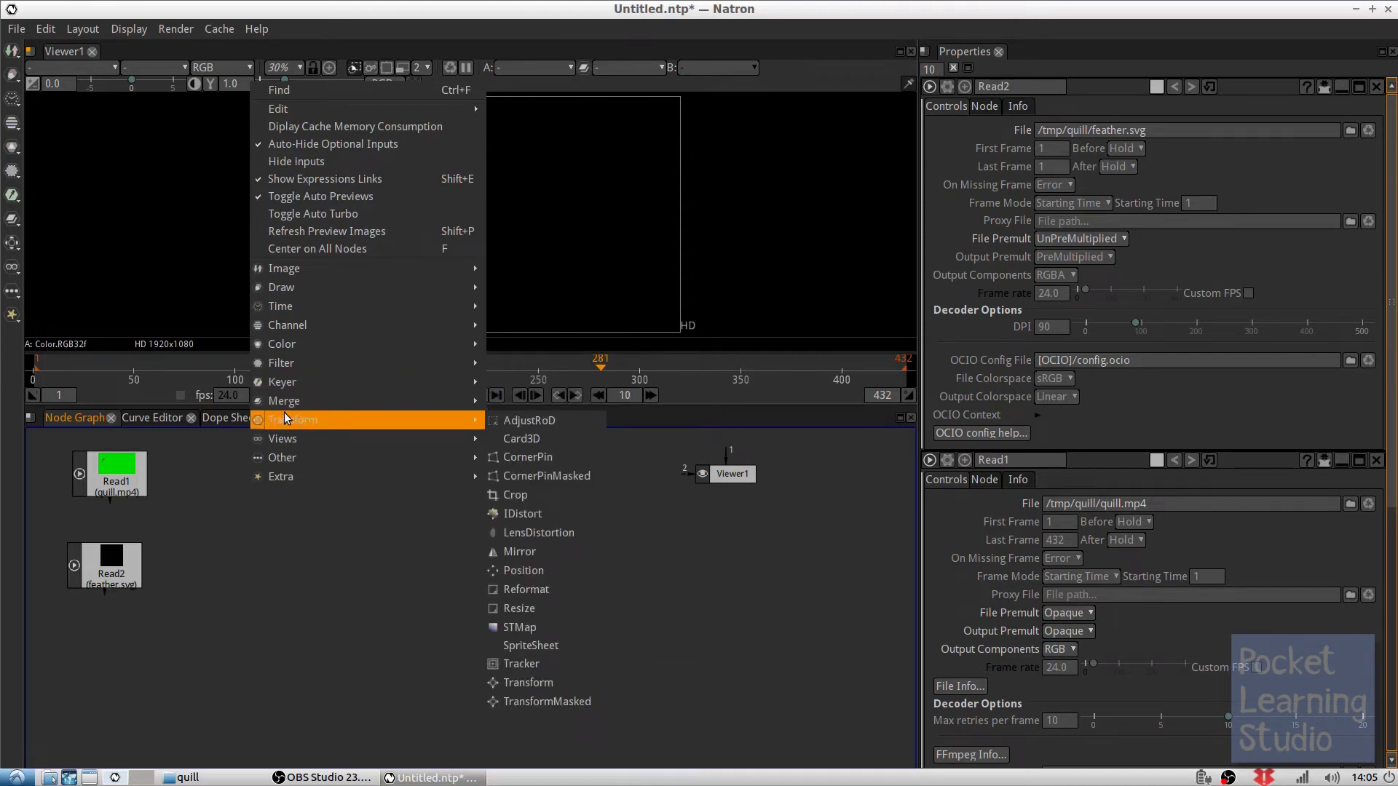
pyautogui.moveTo(295, 368)
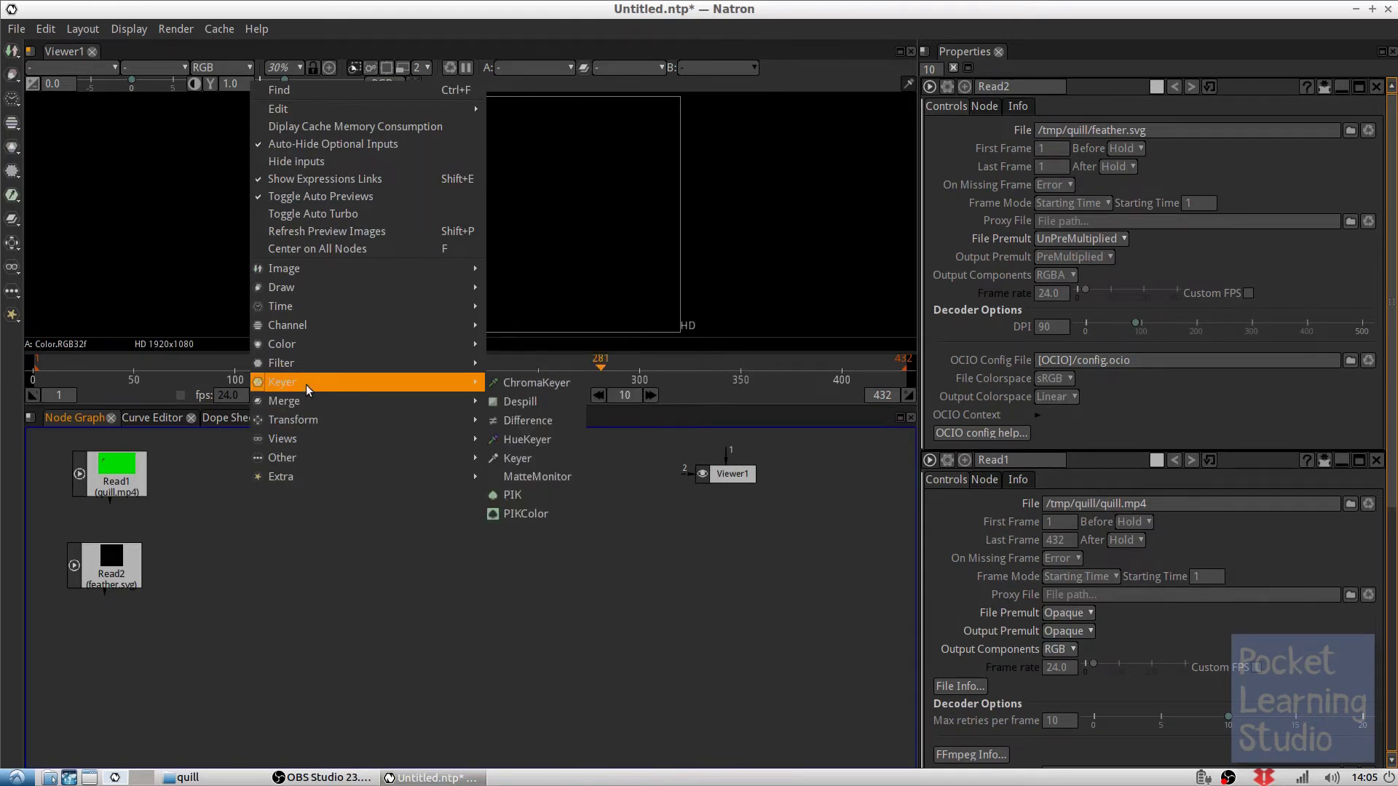
pyautogui.click(520, 384)
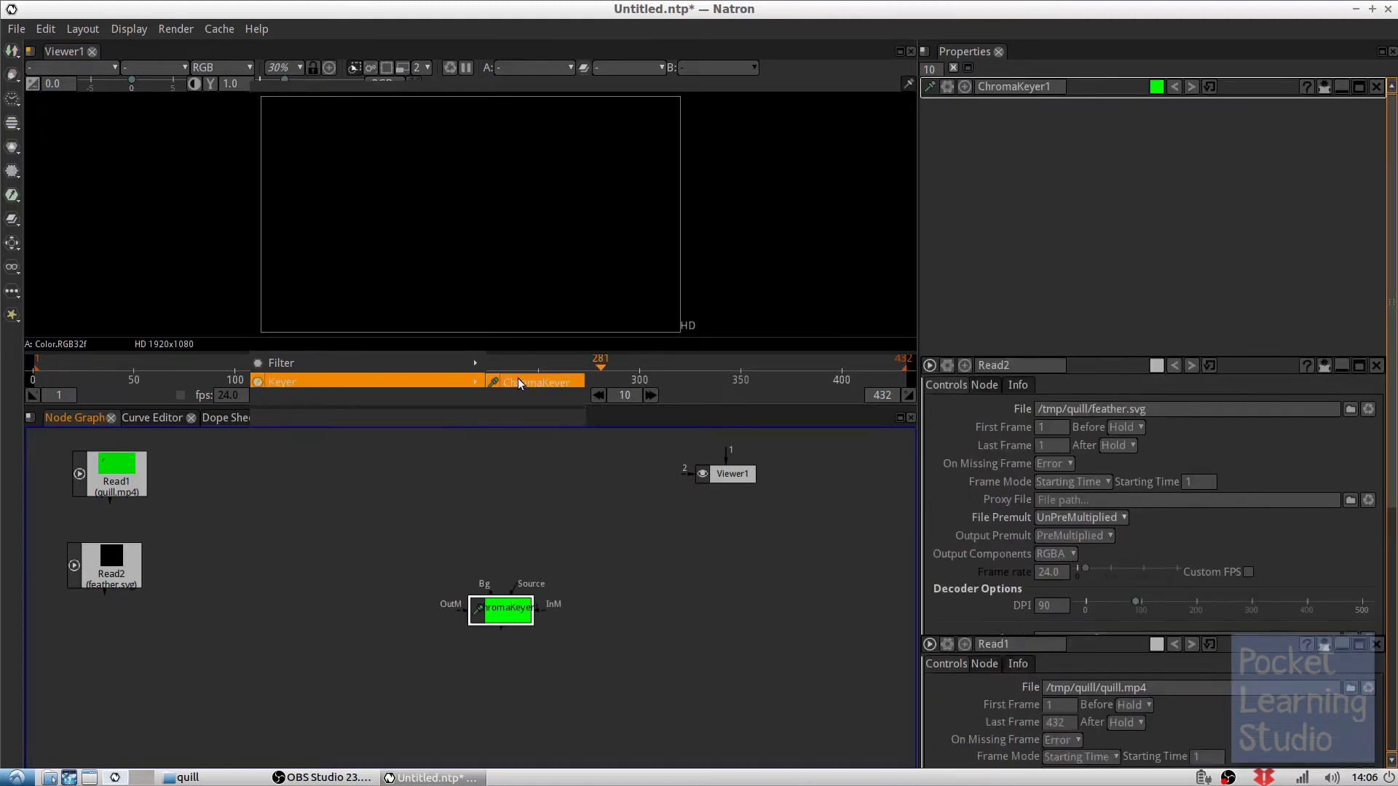
pyautogui.moveTo(516, 589); pyautogui.dragTo(131, 483)
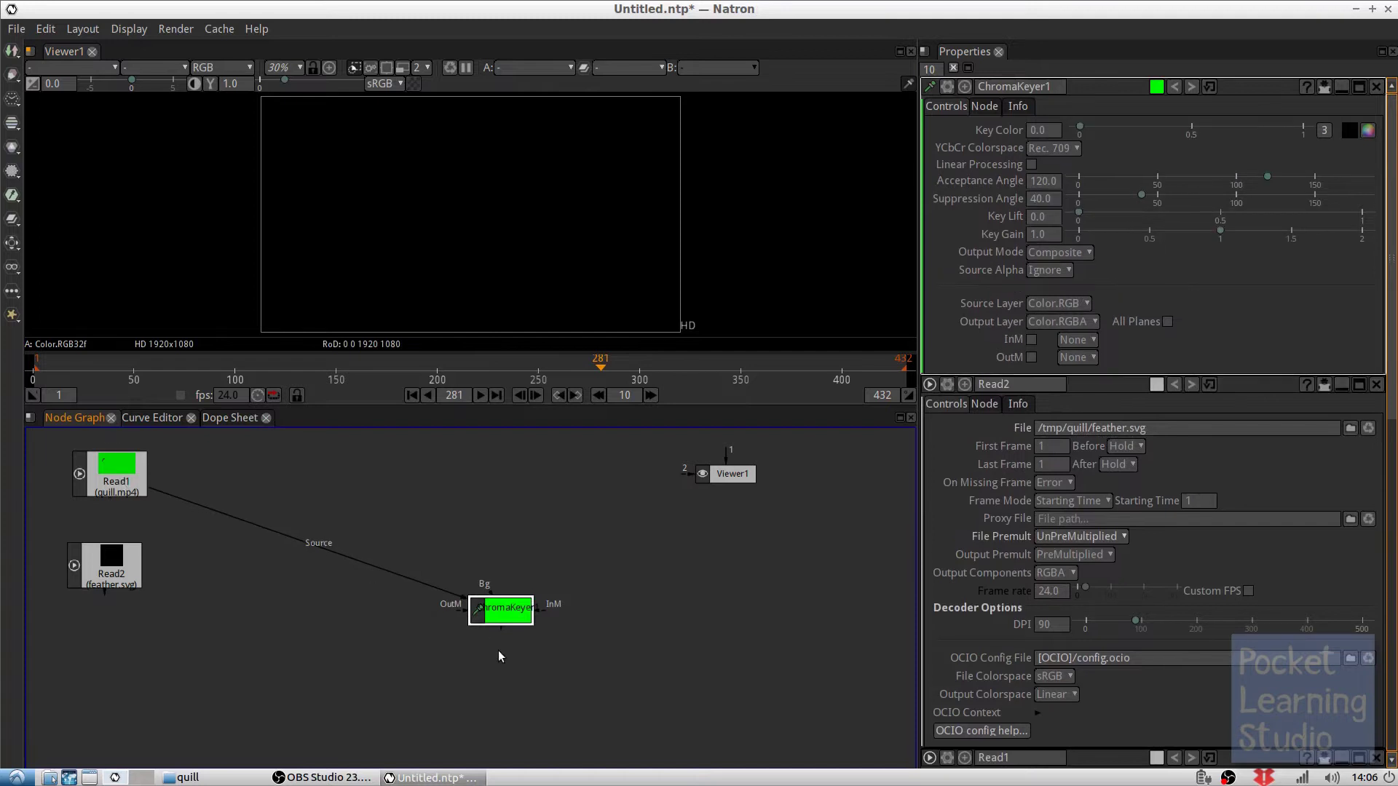
pyautogui.moveTo(501, 610); pyautogui.dragTo(268, 484)
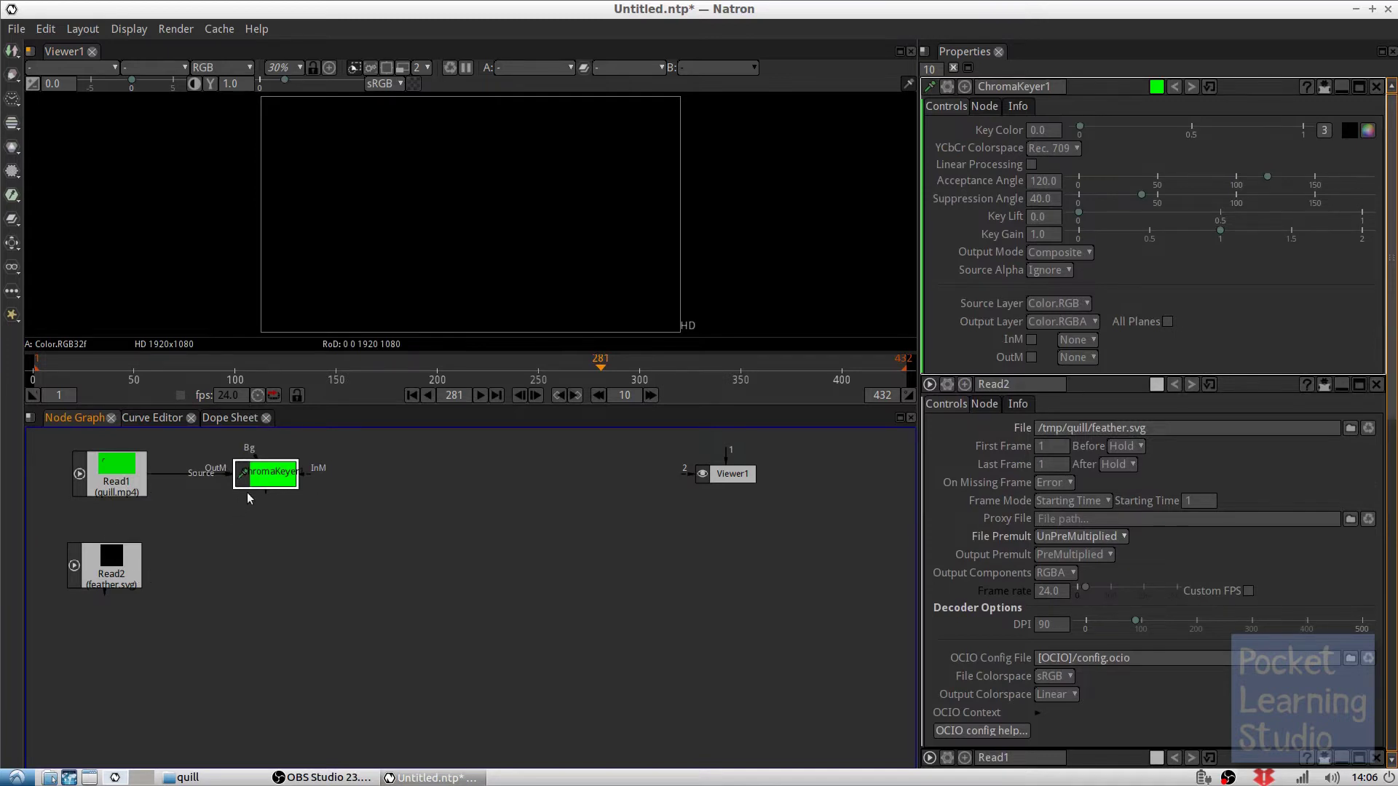
# Add a Merge node and position it between the ChromaKeyer and the viewer
pyautogui.click(347, 538)
pyautogui.rightClick(346, 537)
pyautogui.moveTo(369, 487)
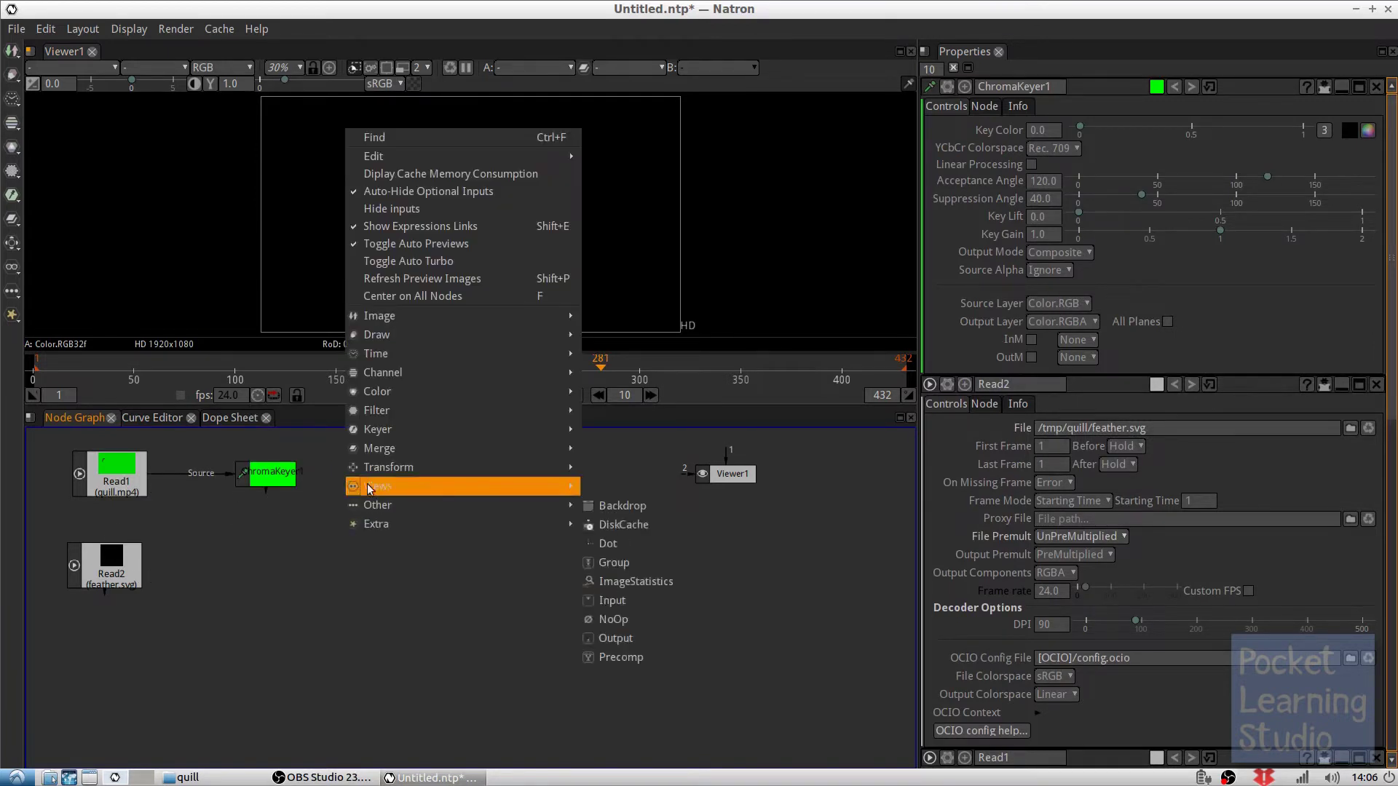
pyautogui.moveTo(384, 450)
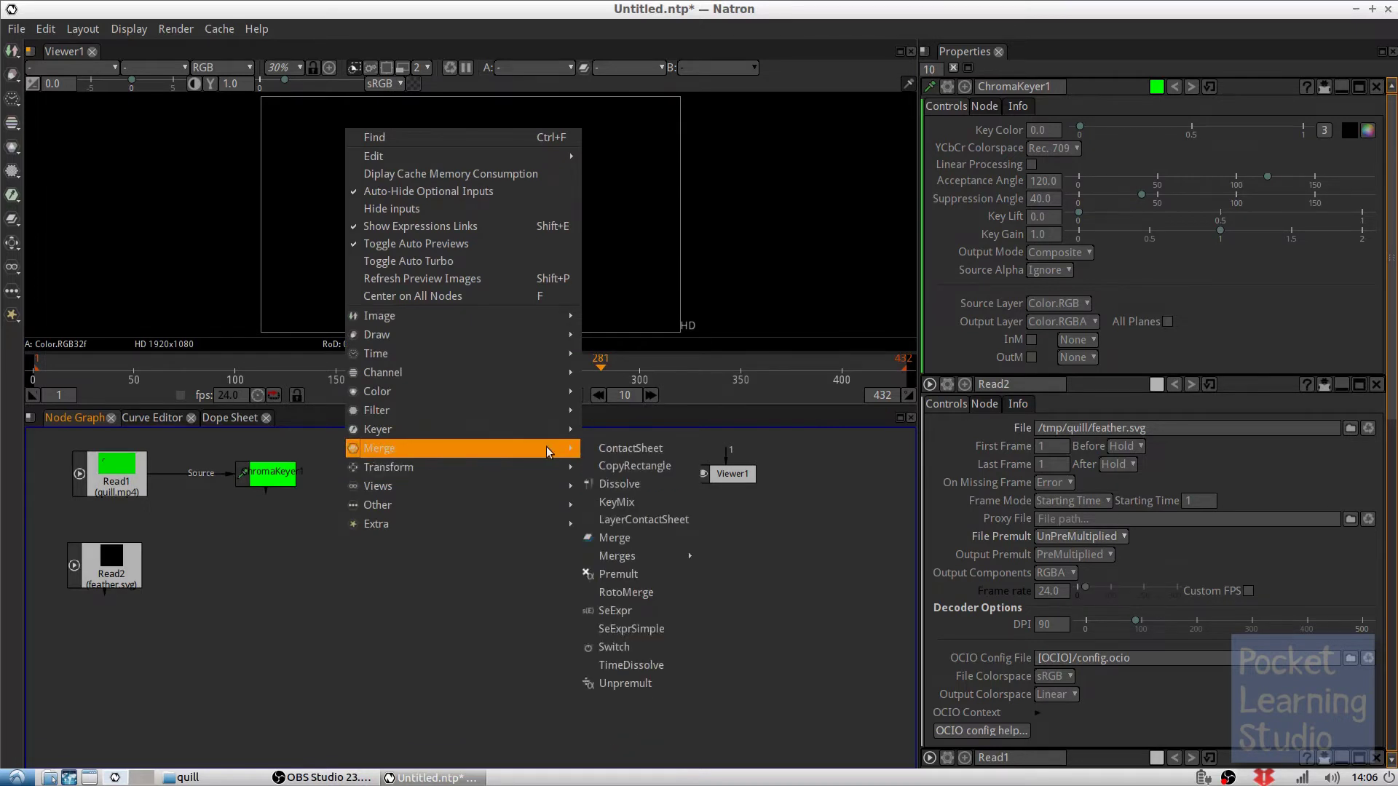
pyautogui.click(618, 536)
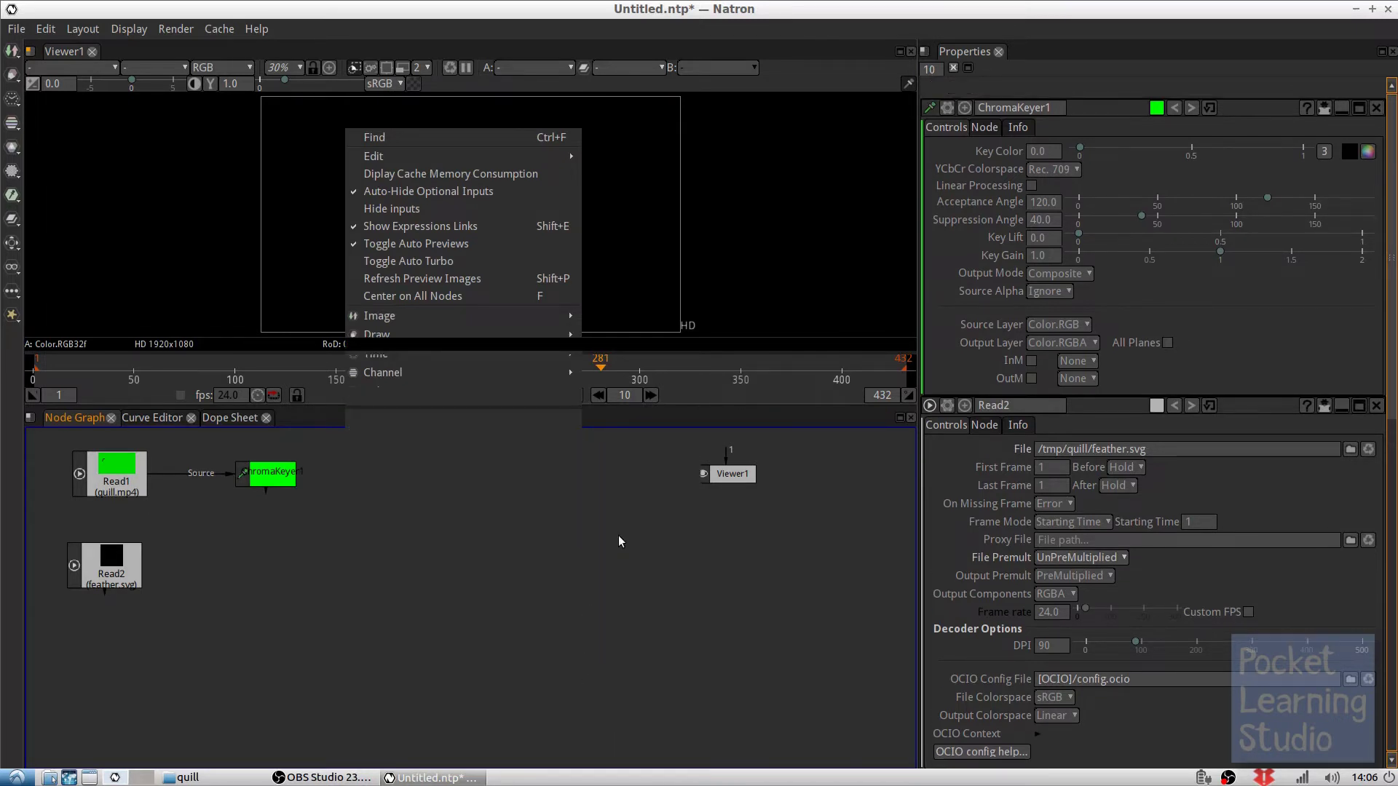
pyautogui.moveTo(486, 606); pyautogui.dragTo(398, 512)
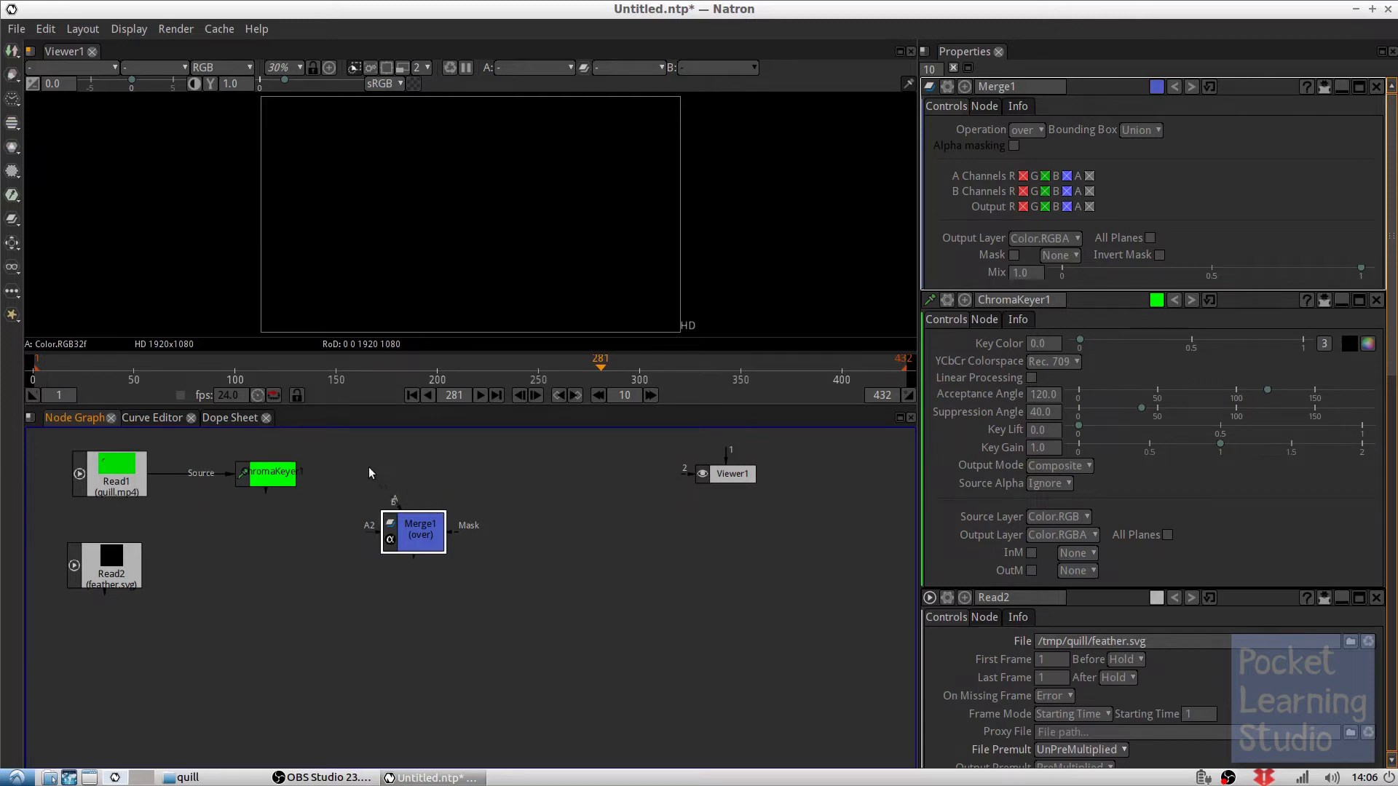
# Connect the Merge node's B input to the ChromaKeyer and A input to the feather.svg reader, aligning it with the keyer row
pyautogui.moveTo(397, 505); pyautogui.dragTo(287, 481)
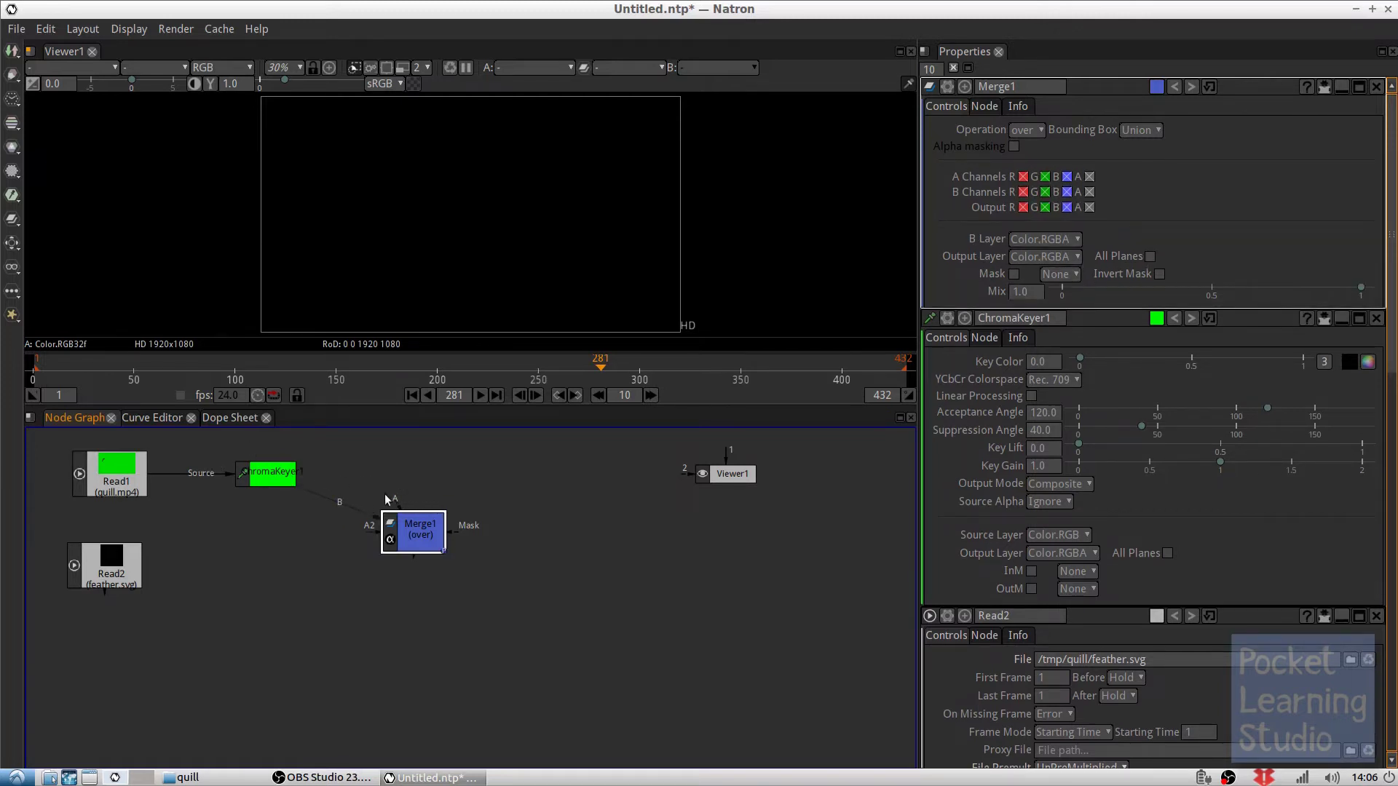
pyautogui.moveTo(394, 499); pyautogui.dragTo(262, 525)
pyautogui.moveTo(146, 562); pyautogui.dragTo(144, 564)
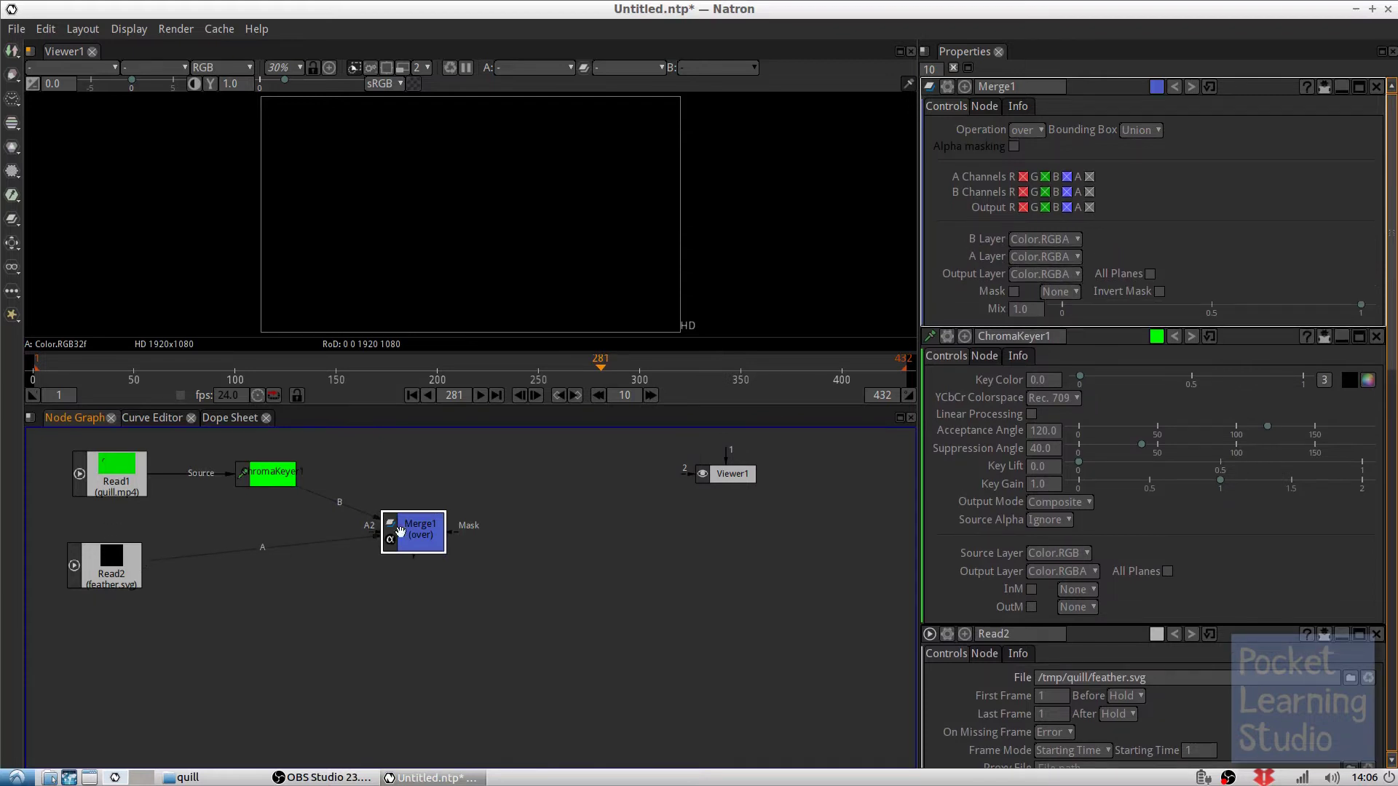
pyautogui.moveTo(401, 529); pyautogui.dragTo(397, 471)
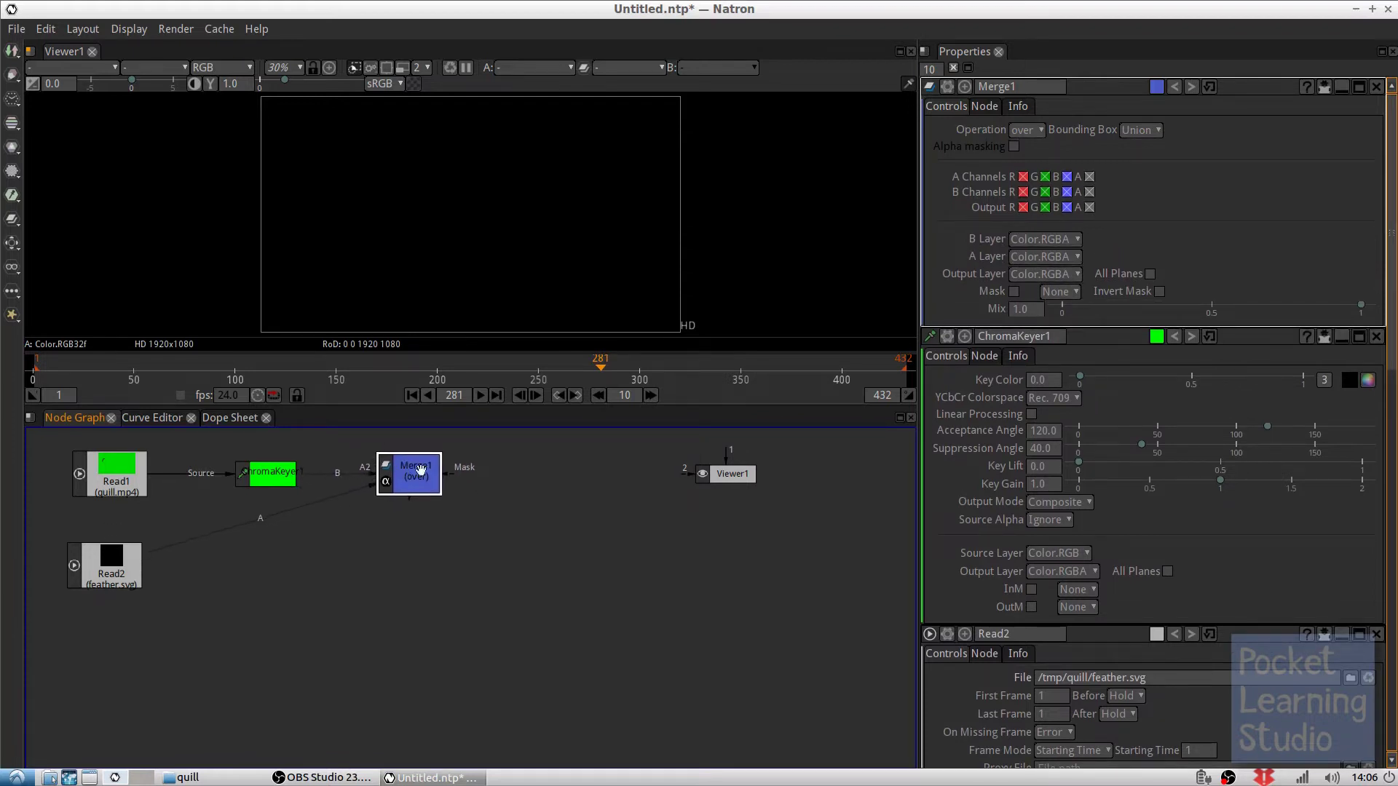
# Connect the viewer to the Merge node and compare its output with feather.svg detached from and reattached to input A
pyautogui.moveTo(726, 457); pyautogui.dragTo(415, 475)
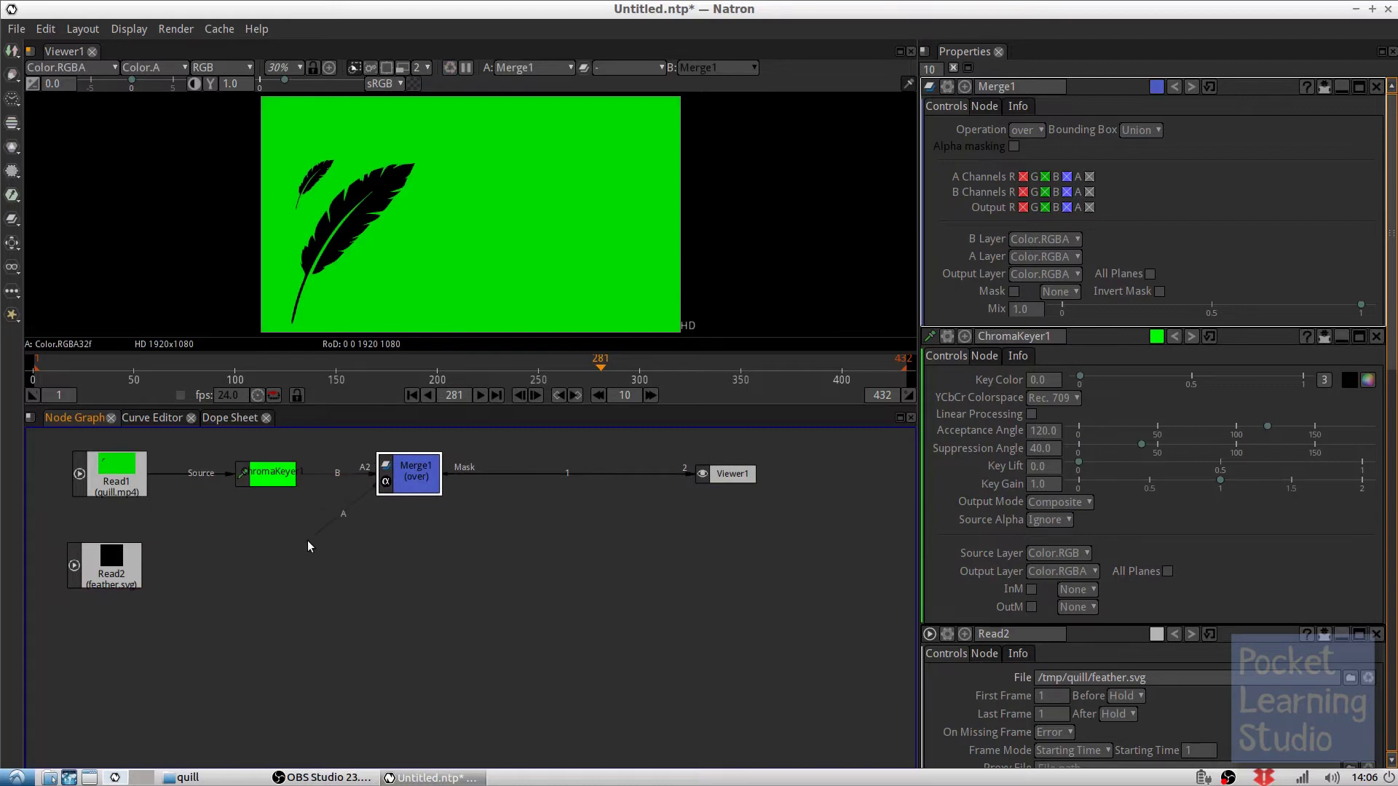
pyautogui.moveTo(308, 542); pyautogui.dragTo(308, 540)
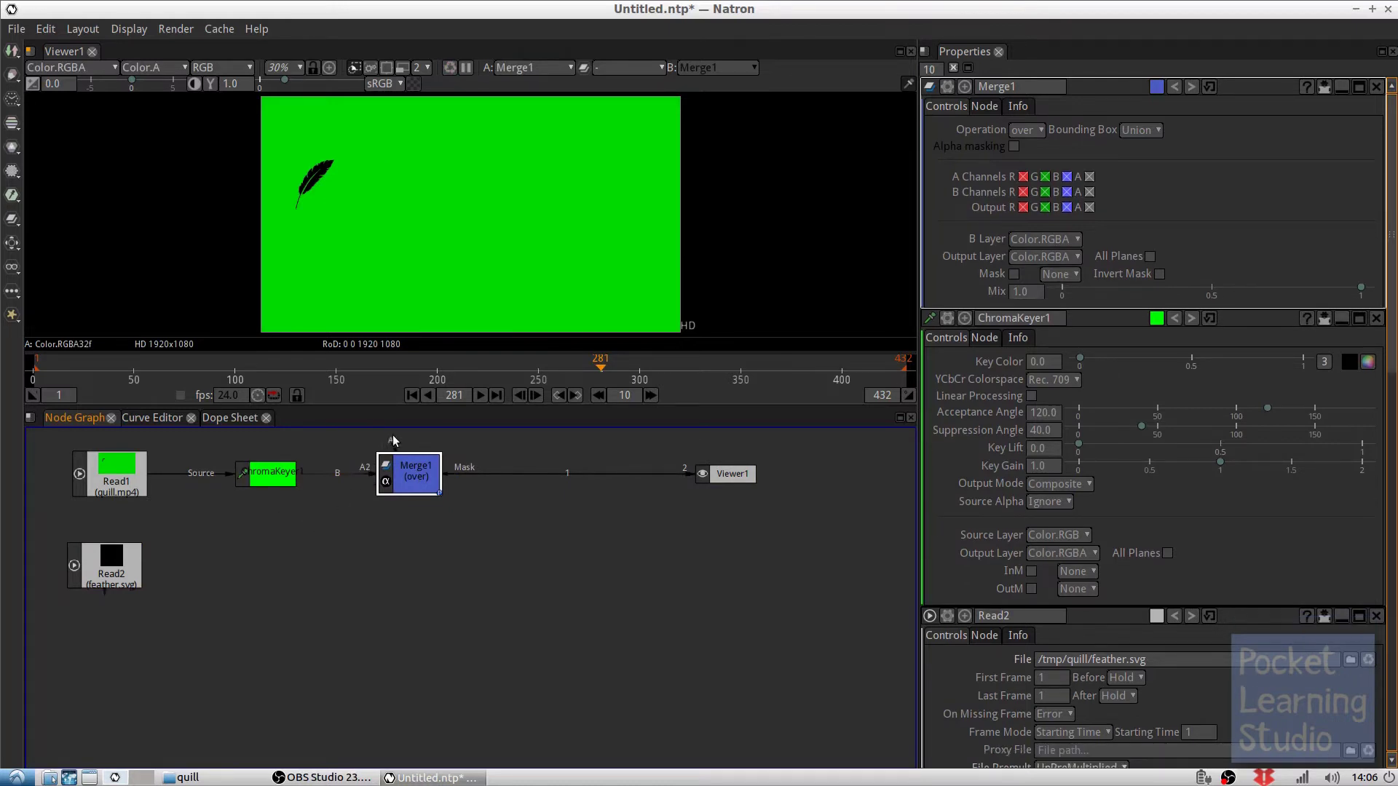
pyautogui.moveTo(393, 441); pyautogui.dragTo(139, 545)
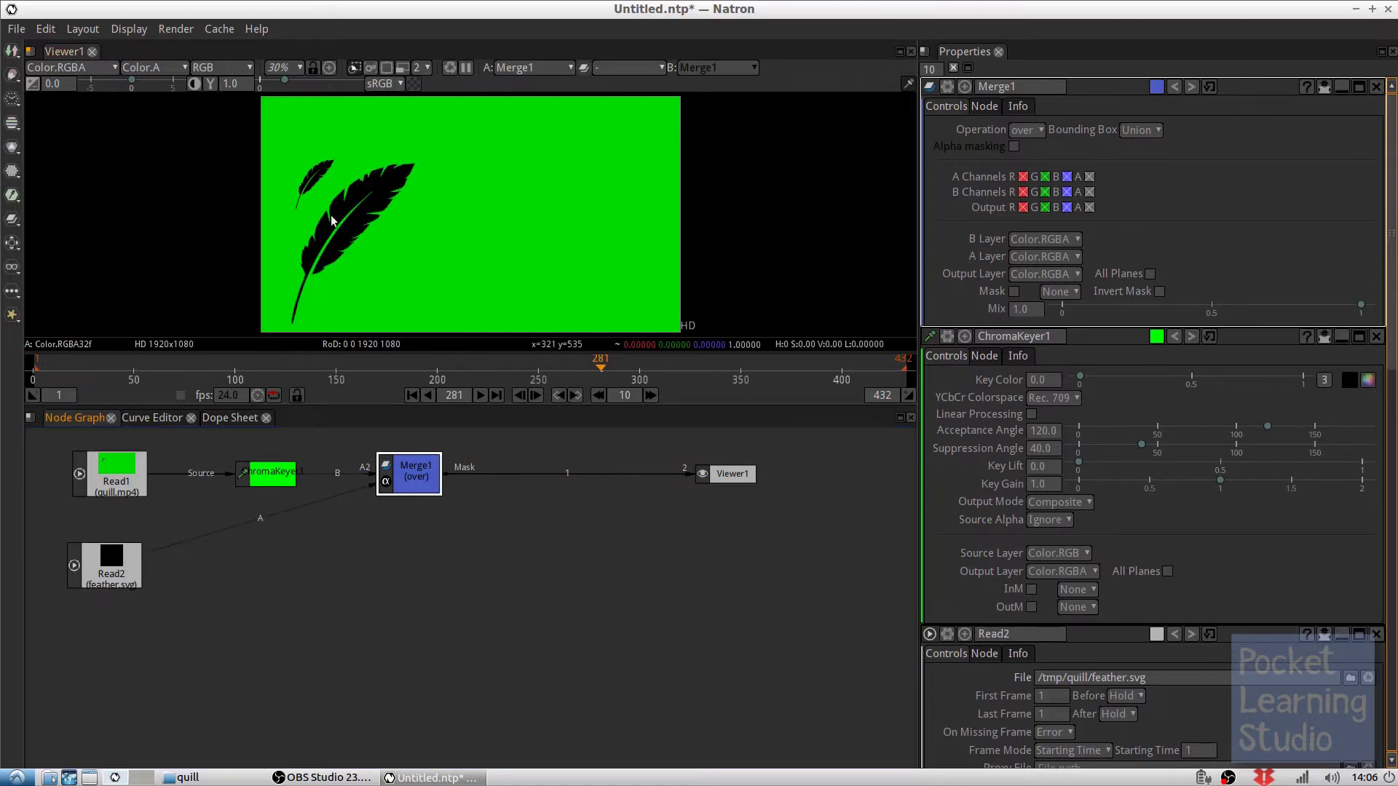
# Add a Transform node with its Source input connected to the feather.svg reader and place it beside that reader
pyautogui.click(270, 584)
pyautogui.rightClick(269, 583)
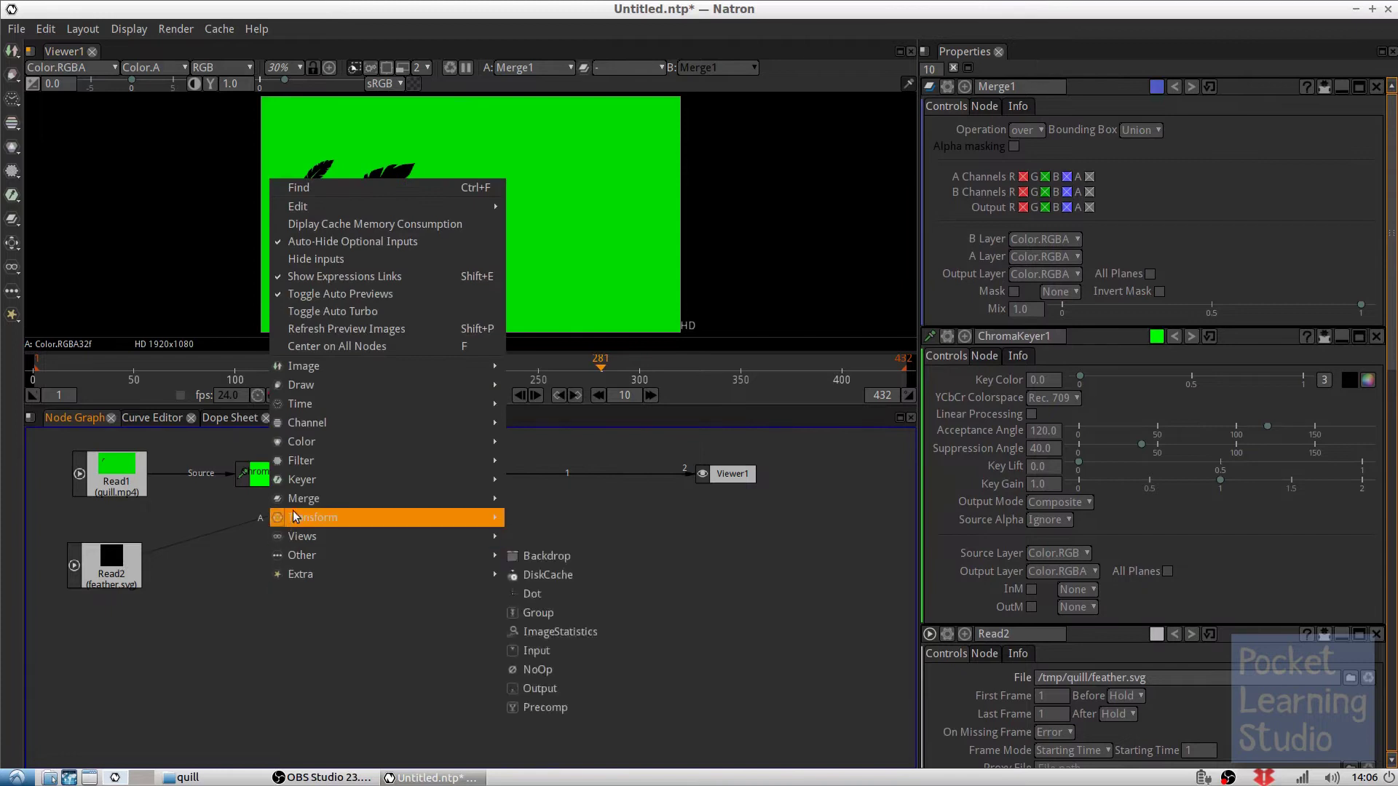
pyautogui.moveTo(496, 508)
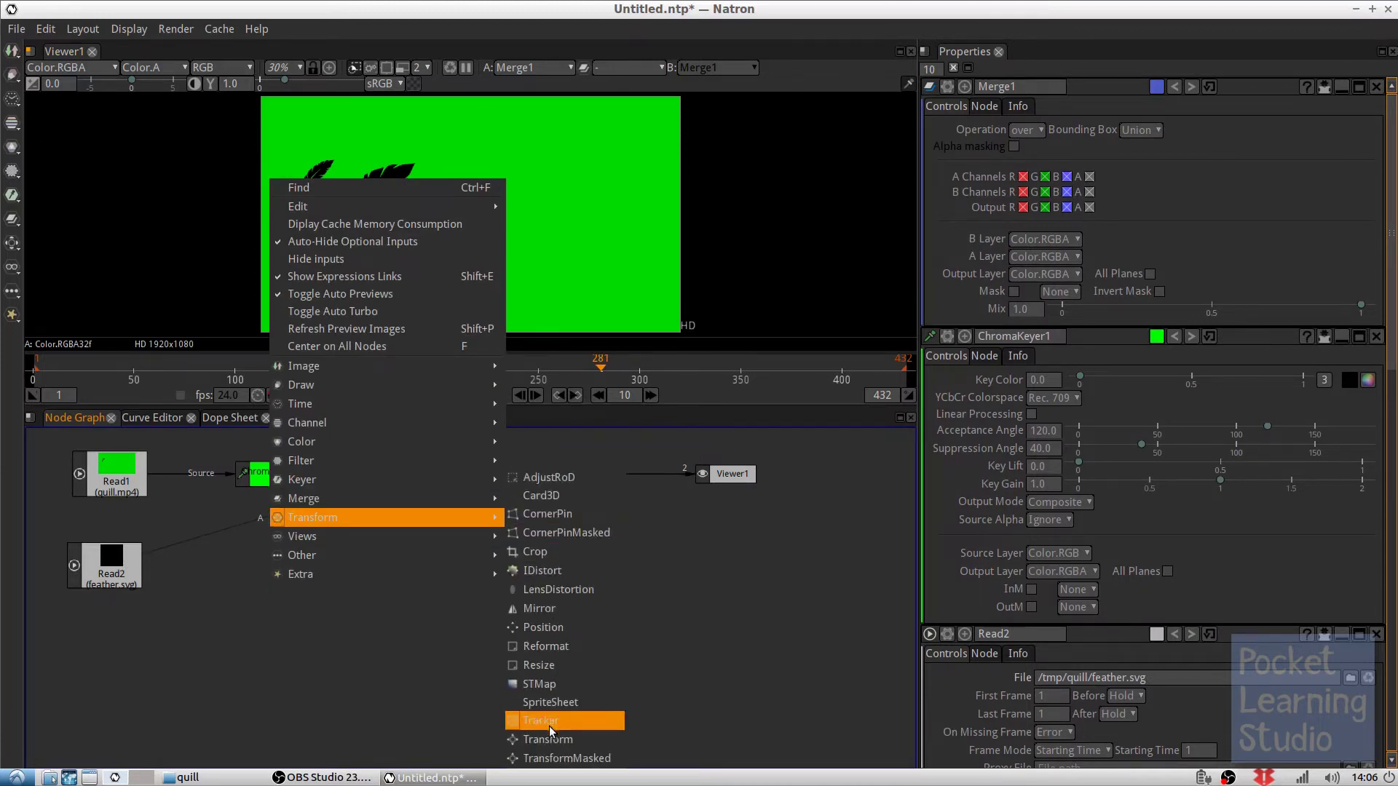
pyautogui.click(547, 734)
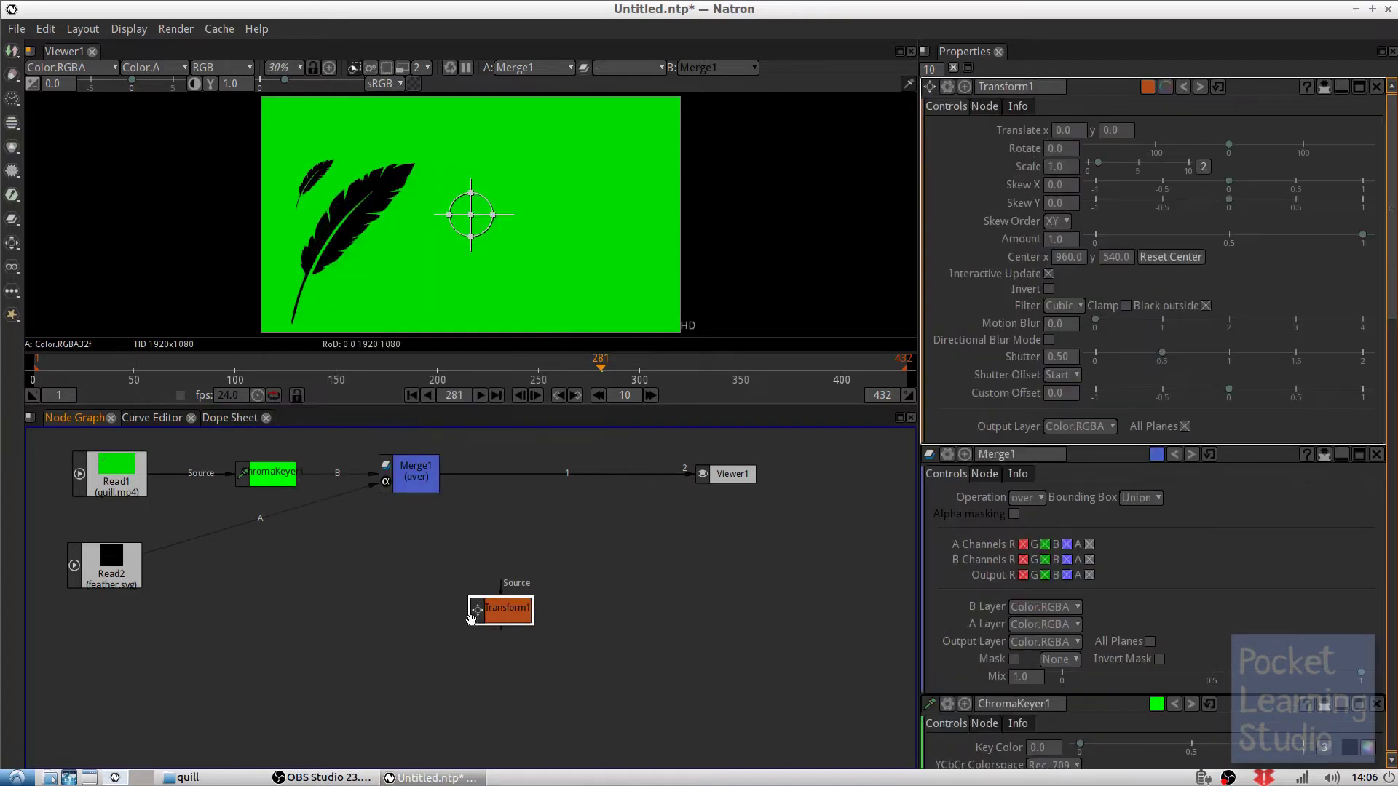
pyautogui.moveTo(472, 617); pyautogui.dragTo(109, 535)
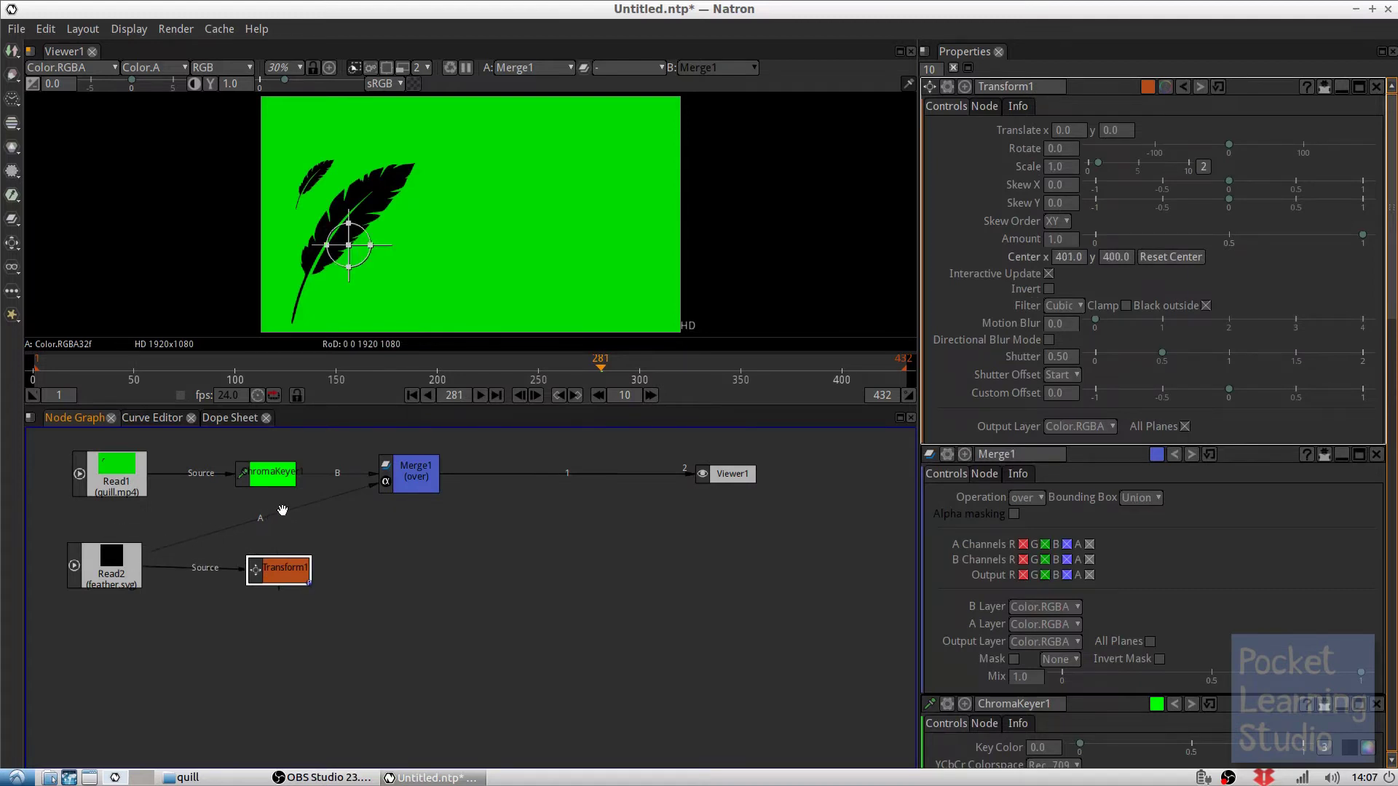
# Reconnect the Merge node's A input to the Transform, and move the ChromaKeyer and Merge nodes closer to the quill.mp4 reader
pyautogui.moveTo(283, 510); pyautogui.dragTo(299, 575)
pyautogui.moveTo(281, 474); pyautogui.dragTo(209, 473)
pyautogui.moveTo(413, 482); pyautogui.dragTo(287, 486)
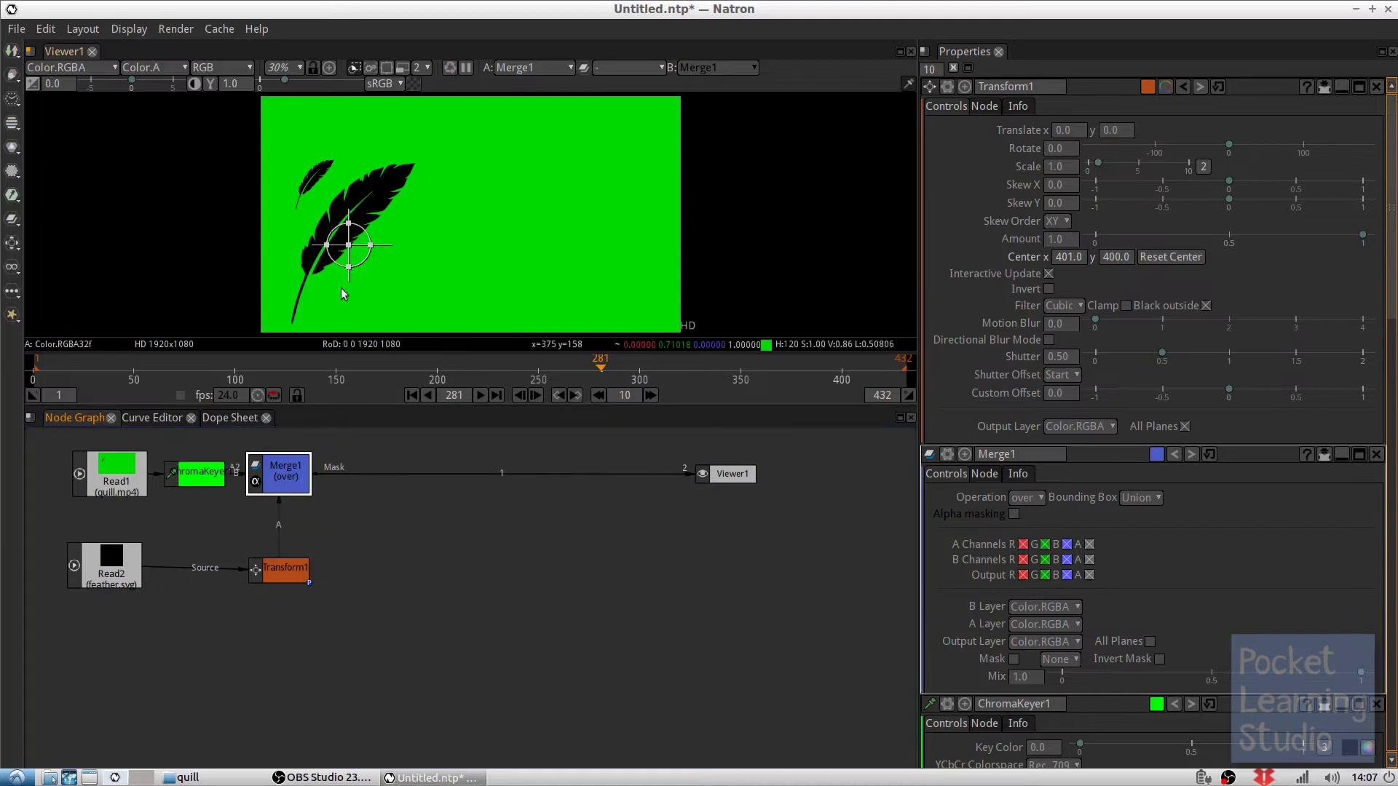
# Scale the feather image to .3 with the Transform node
pyautogui.click(284, 568)
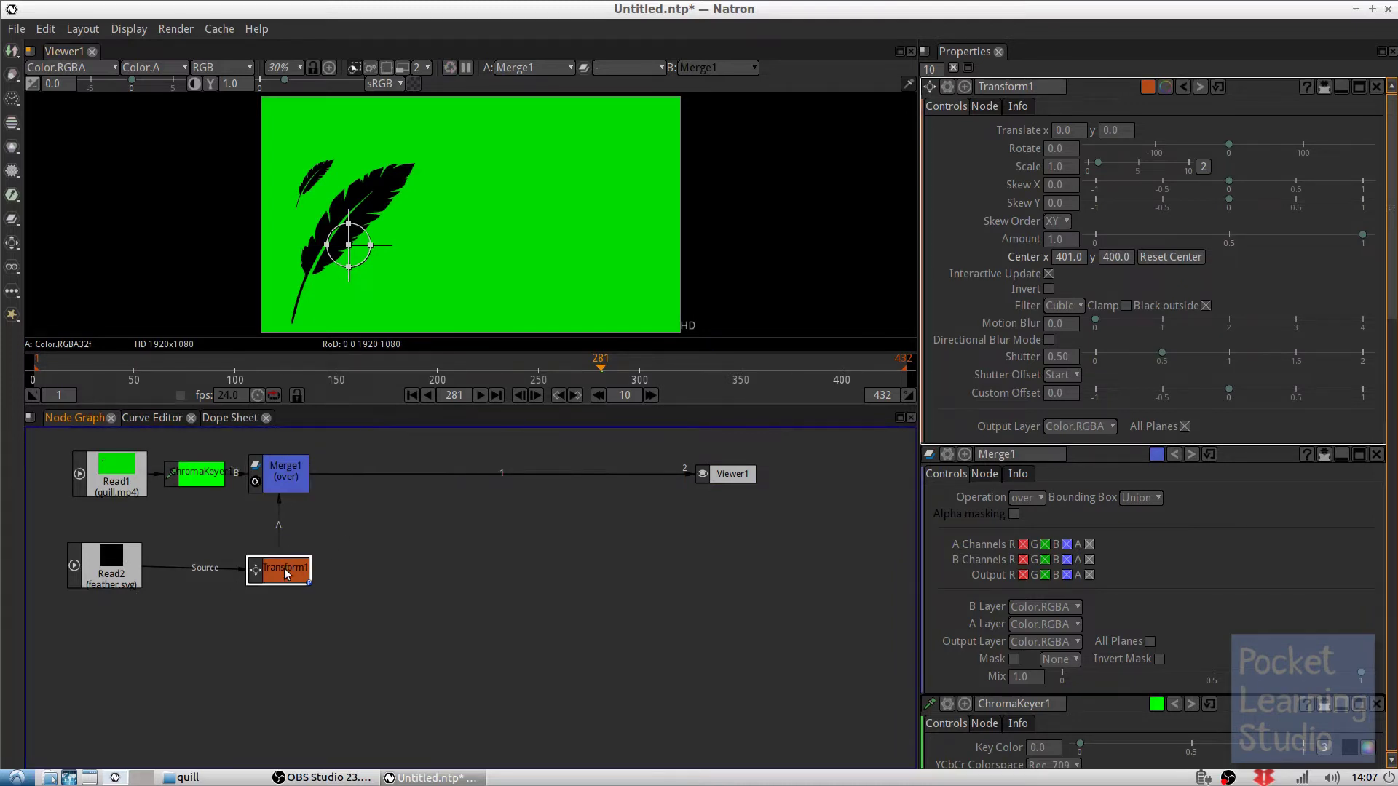
pyautogui.click(1057, 148)
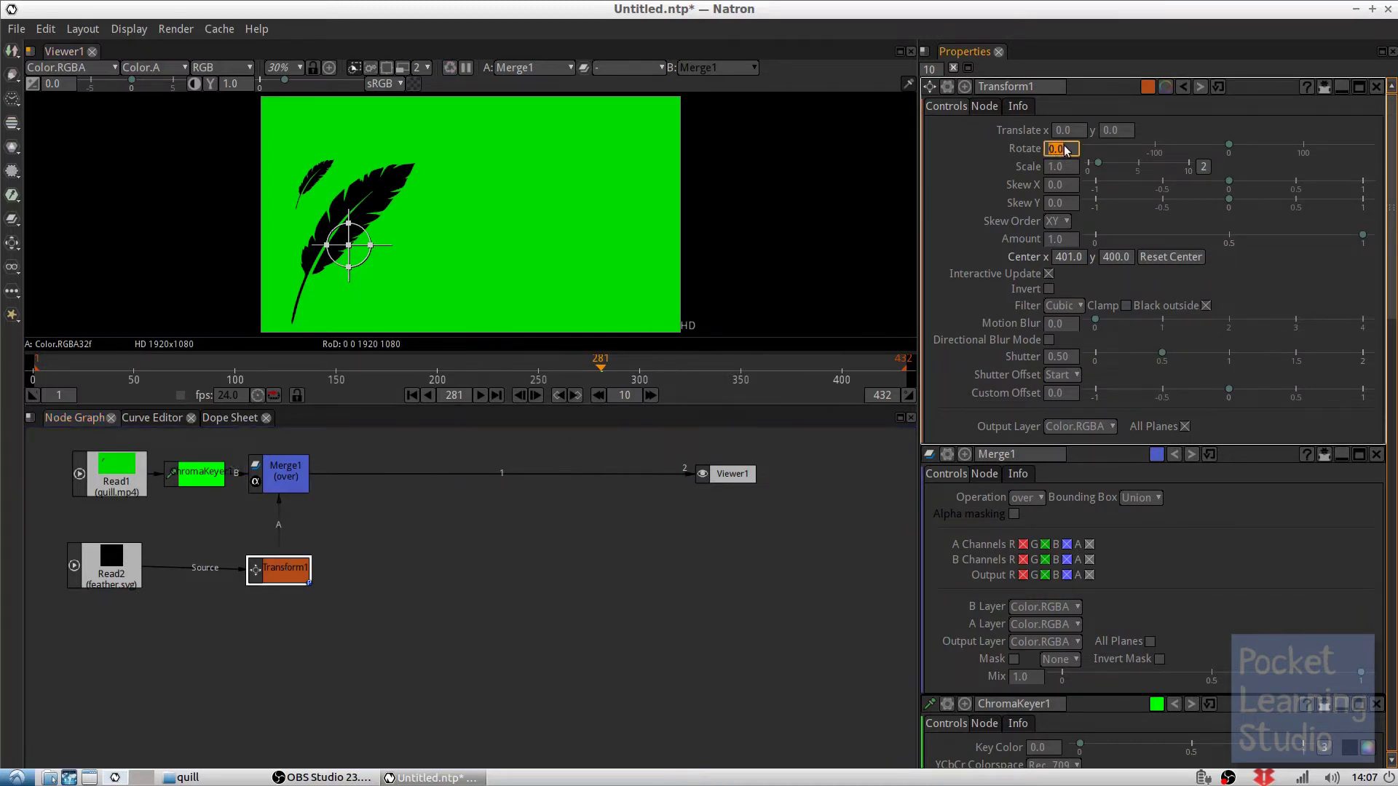
pyautogui.click(1062, 168)
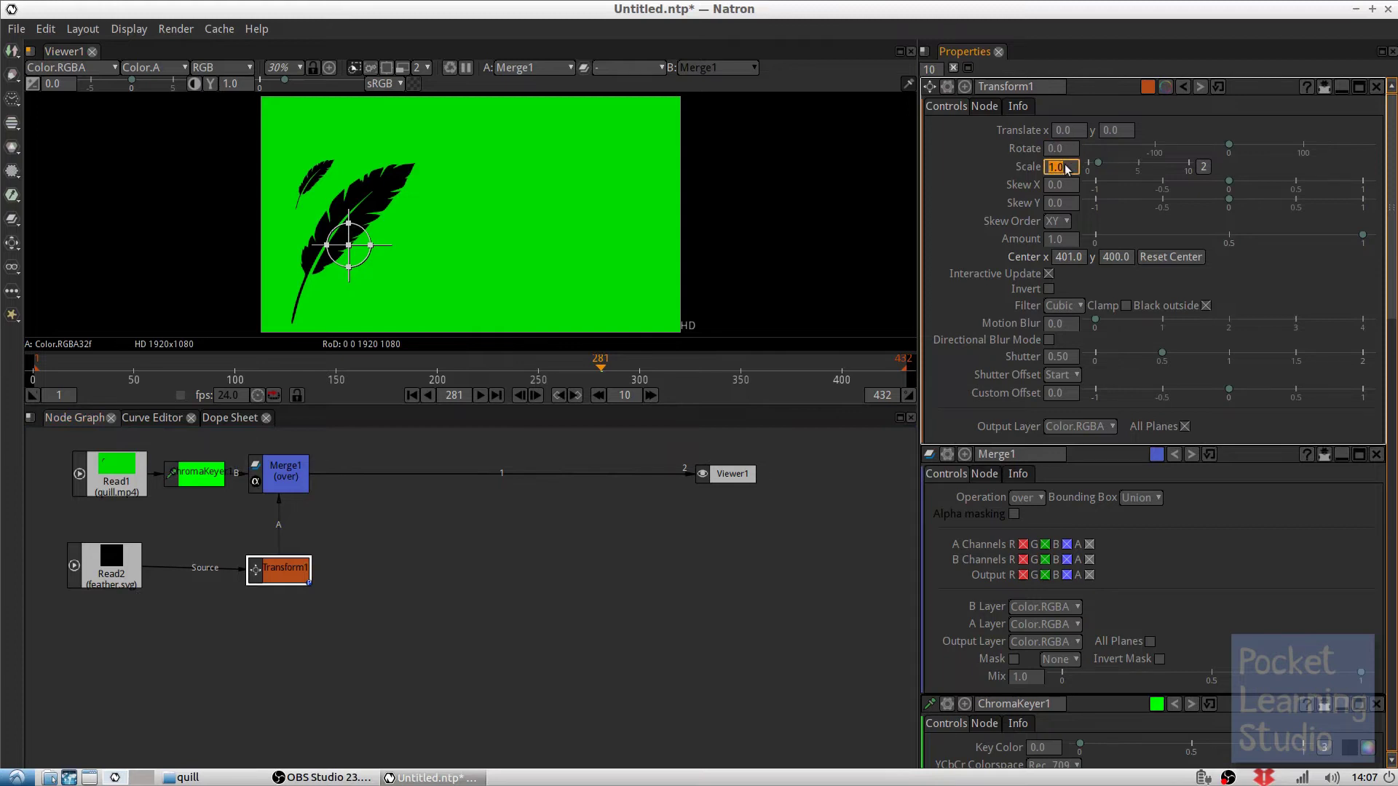
pyautogui.click(1066, 169)
pyautogui.doubleClick(1064, 168)
pyautogui.write('.3')
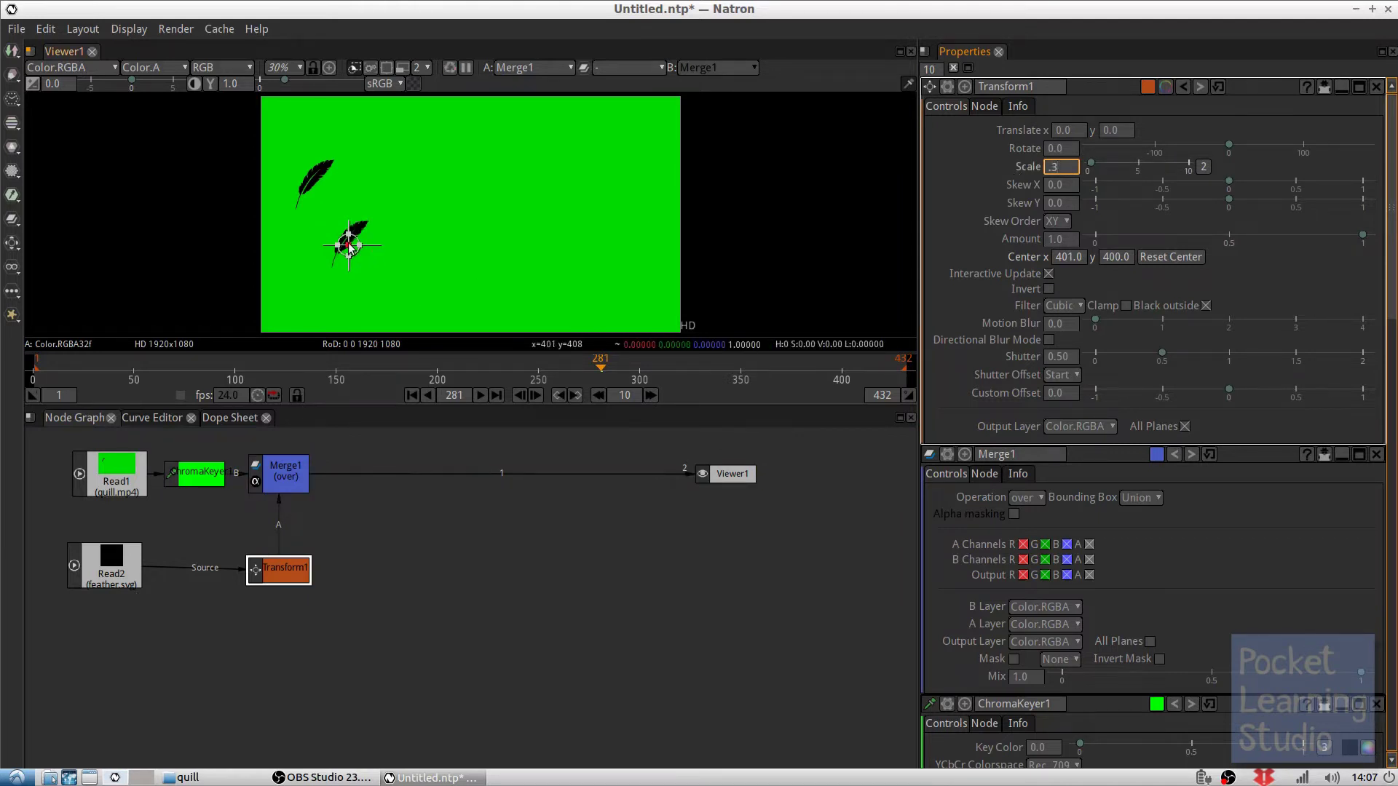
# Move the scaled feather onto the feather in the video, at about Translate x -169 and y 255
pyautogui.moveTo(350, 248); pyautogui.dragTo(315, 195)
pyautogui.scroll(5, 344, 210)
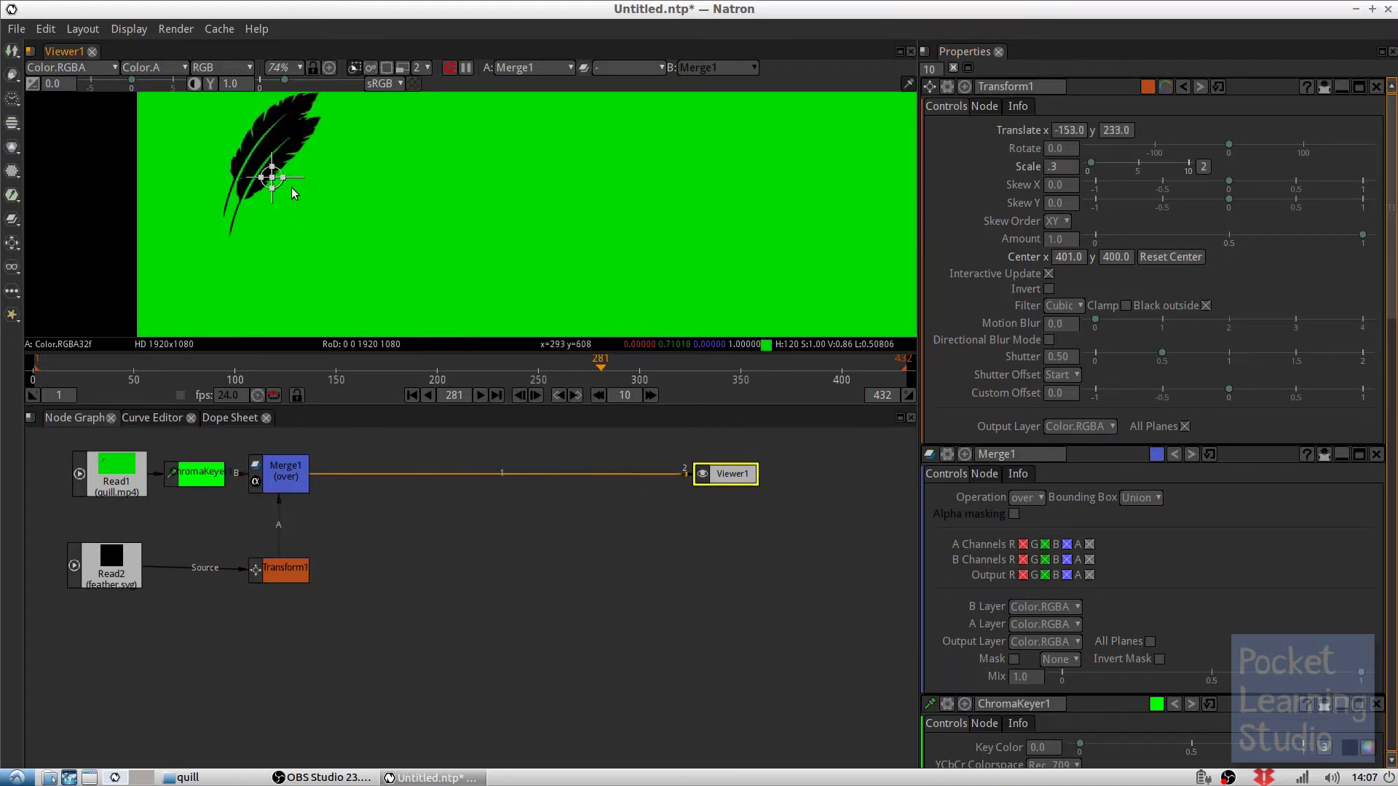
pyautogui.moveTo(270, 174); pyautogui.dragTo(263, 166)
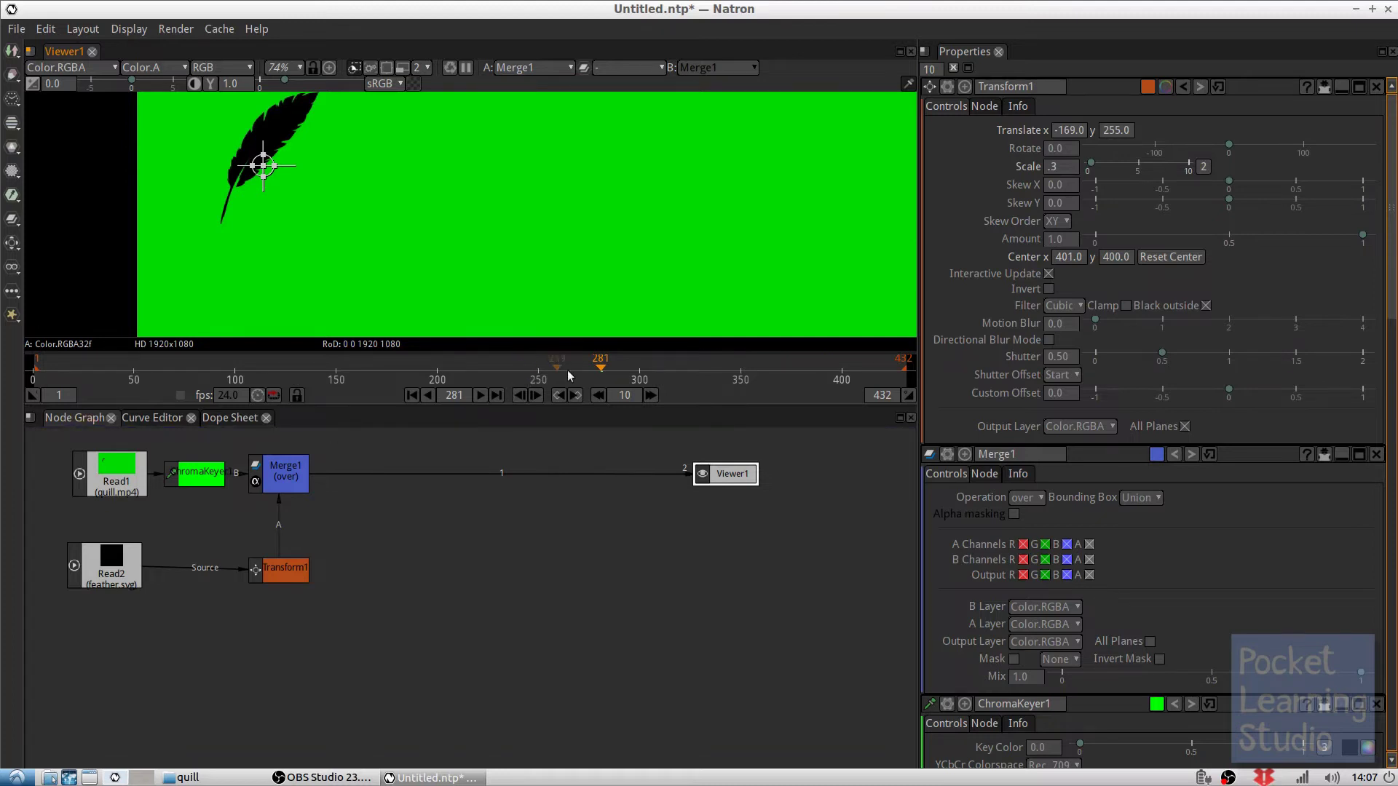
# Scrub and step through frames 302 to 317 to find where the video's feather gives way to the written word
pyautogui.click(643, 375)
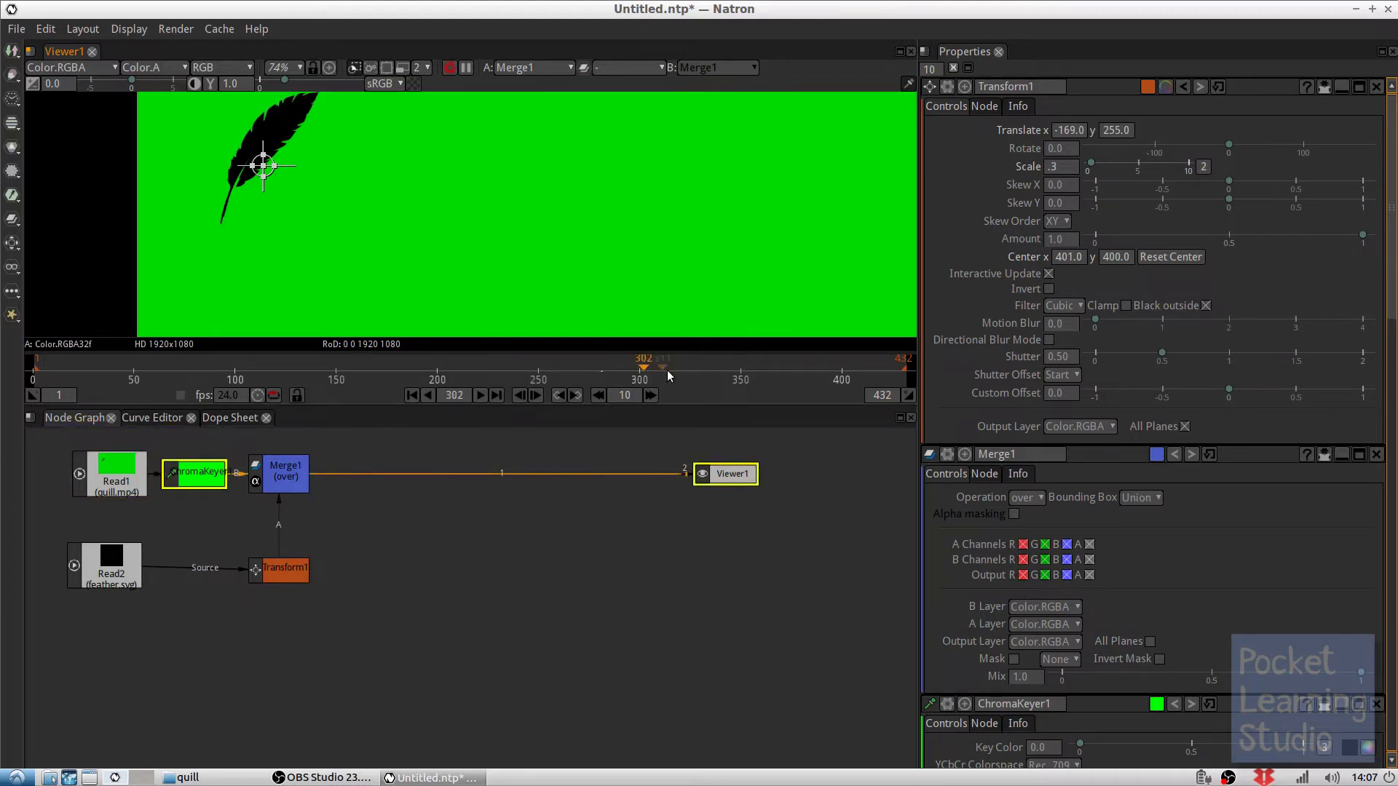
pyautogui.click(674, 369)
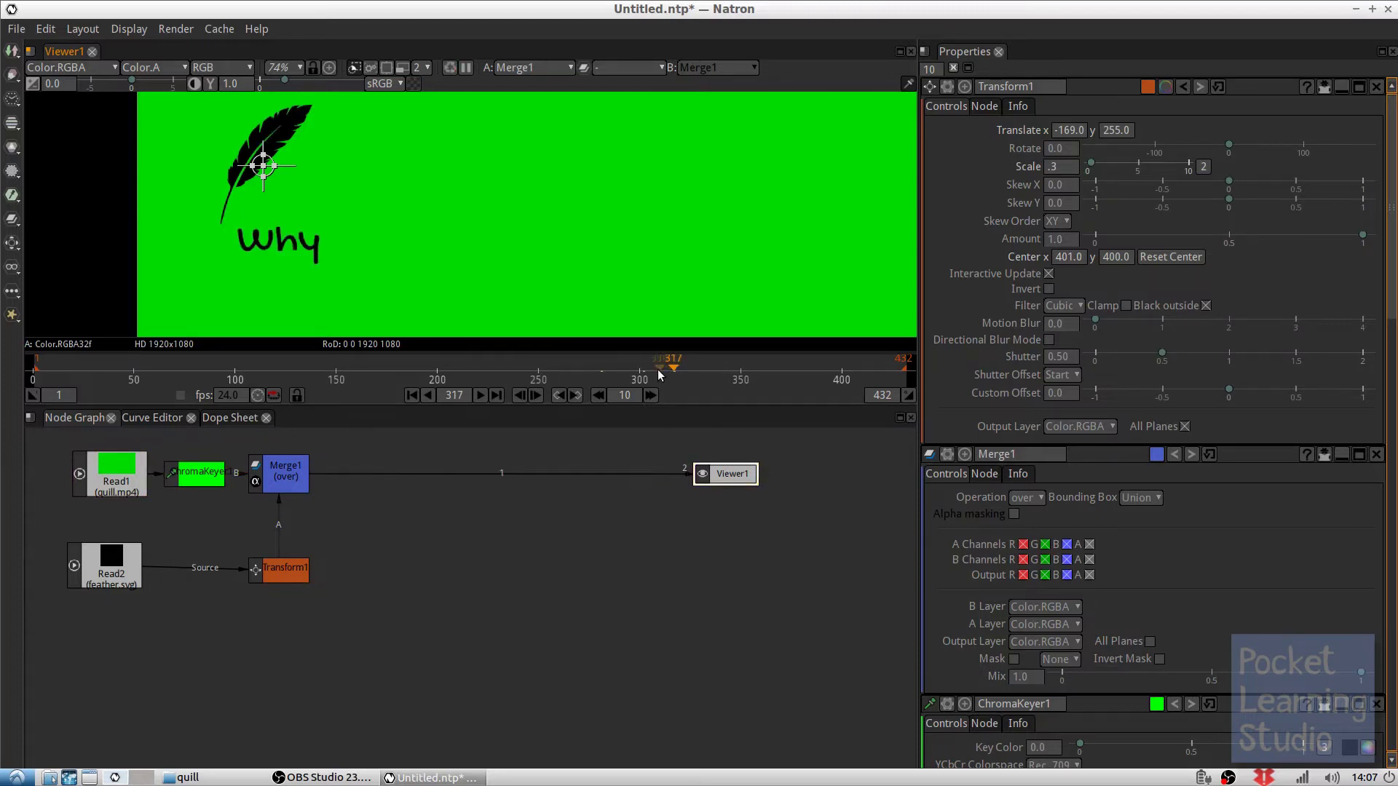
pyautogui.click(657, 369)
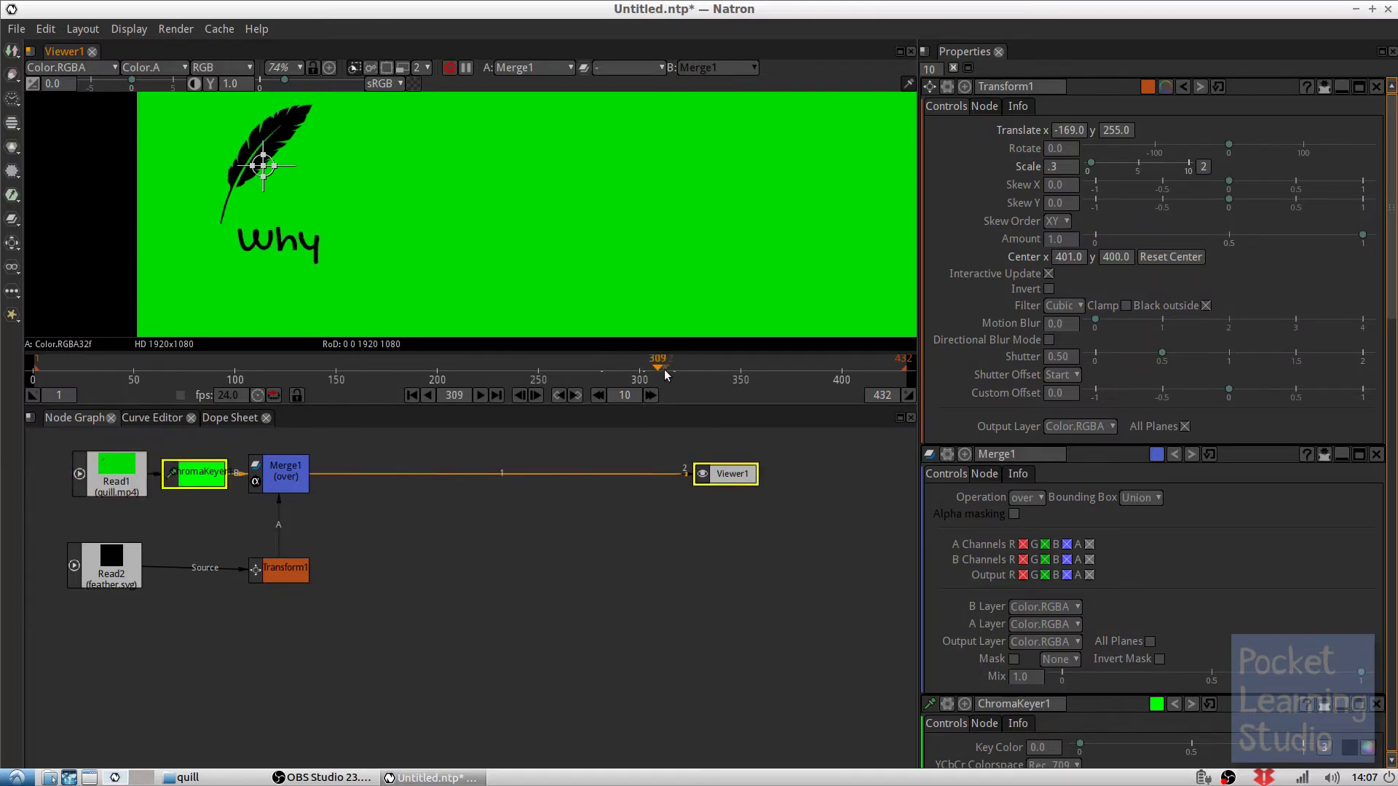
pyautogui.click(664, 376)
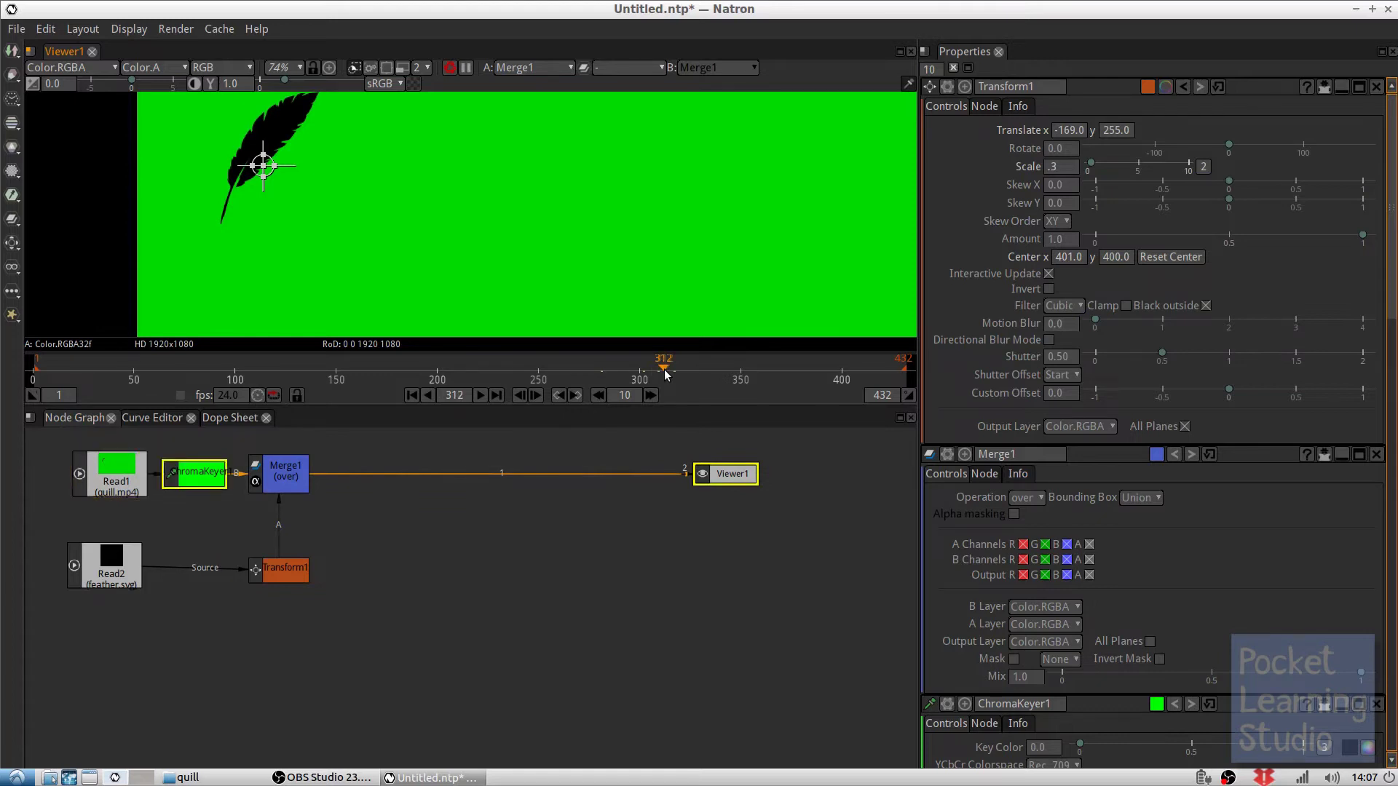
pyautogui.click(535, 395)
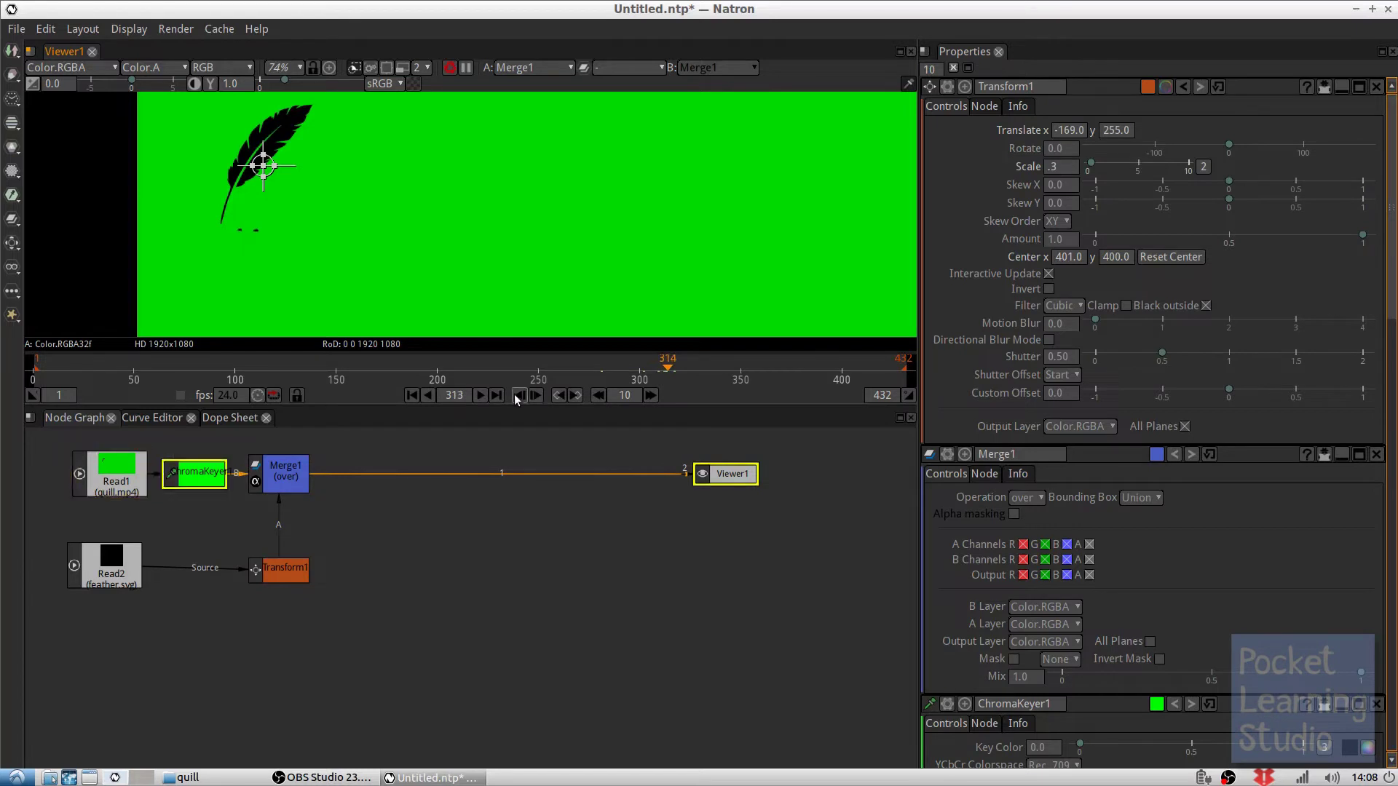
pyautogui.click(513, 395)
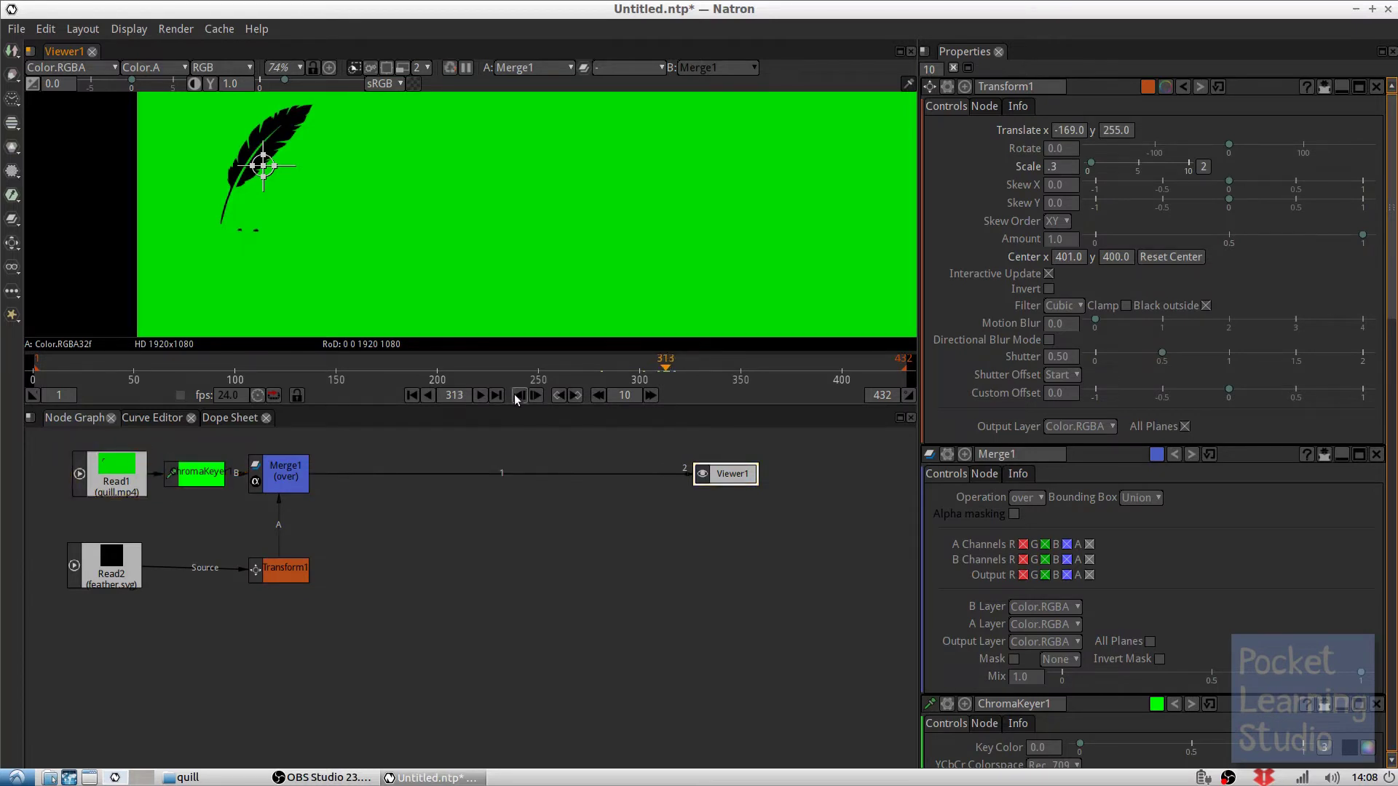
pyautogui.click(514, 395)
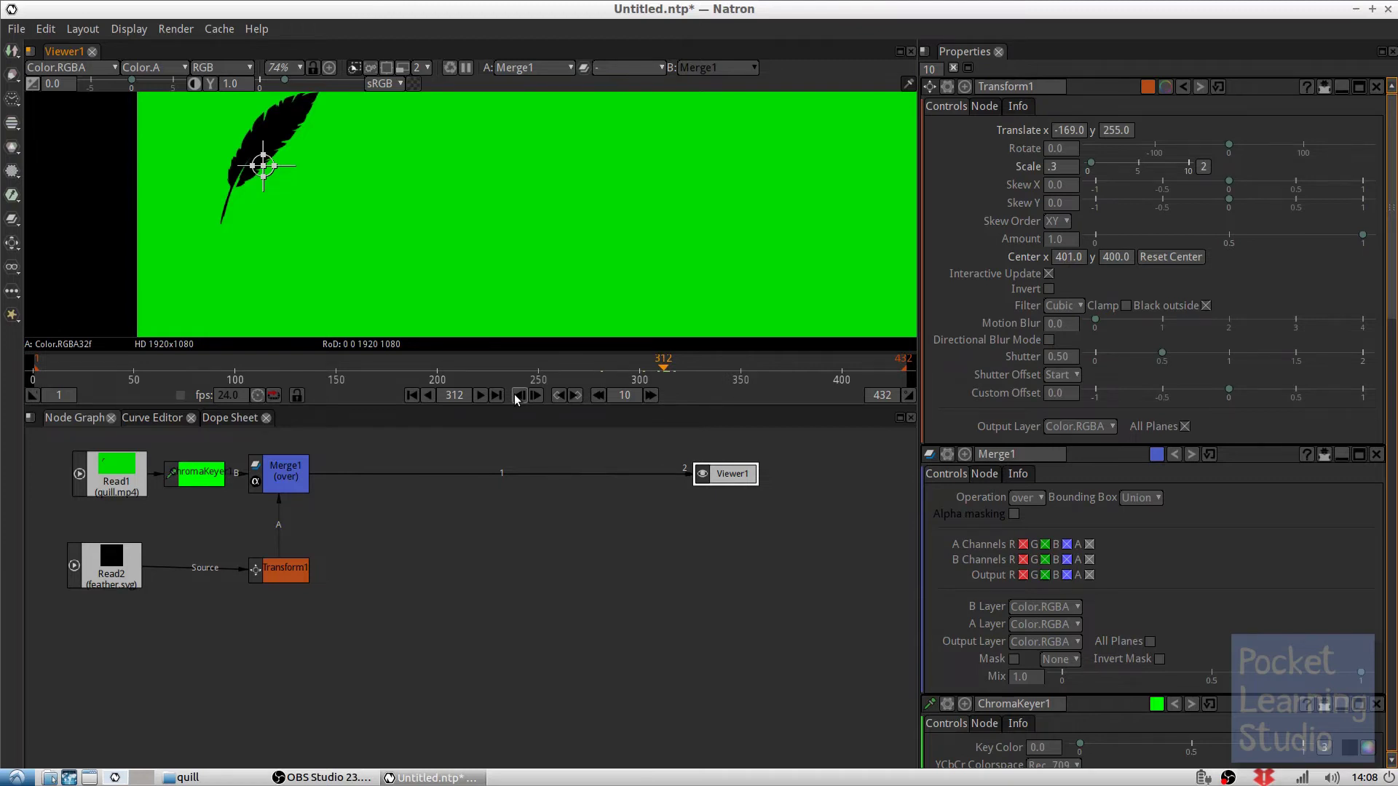
pyautogui.click(534, 394)
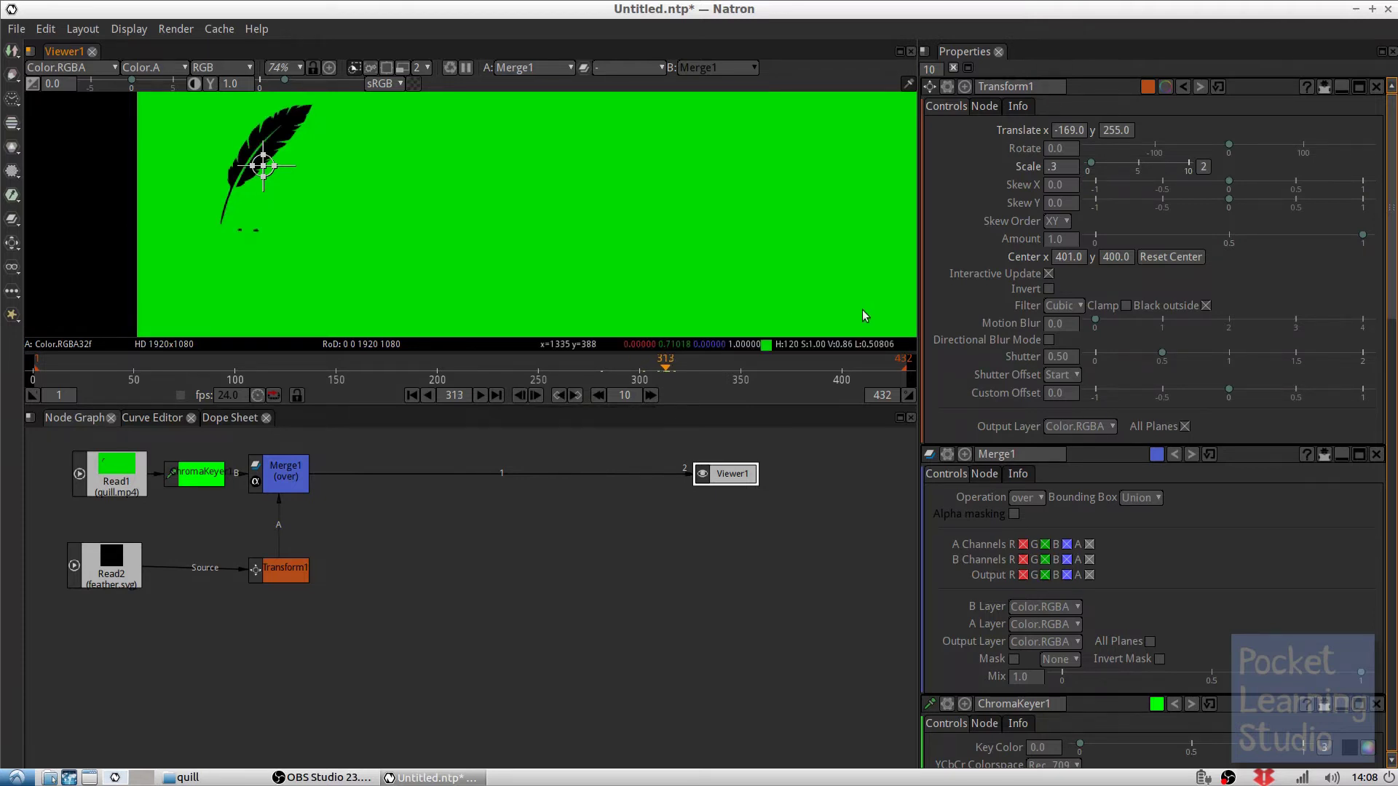
# Set the feather.svg reader's Starting Time to 313 and its Before behaviour to Black
pyautogui.doubleClick(110, 573)
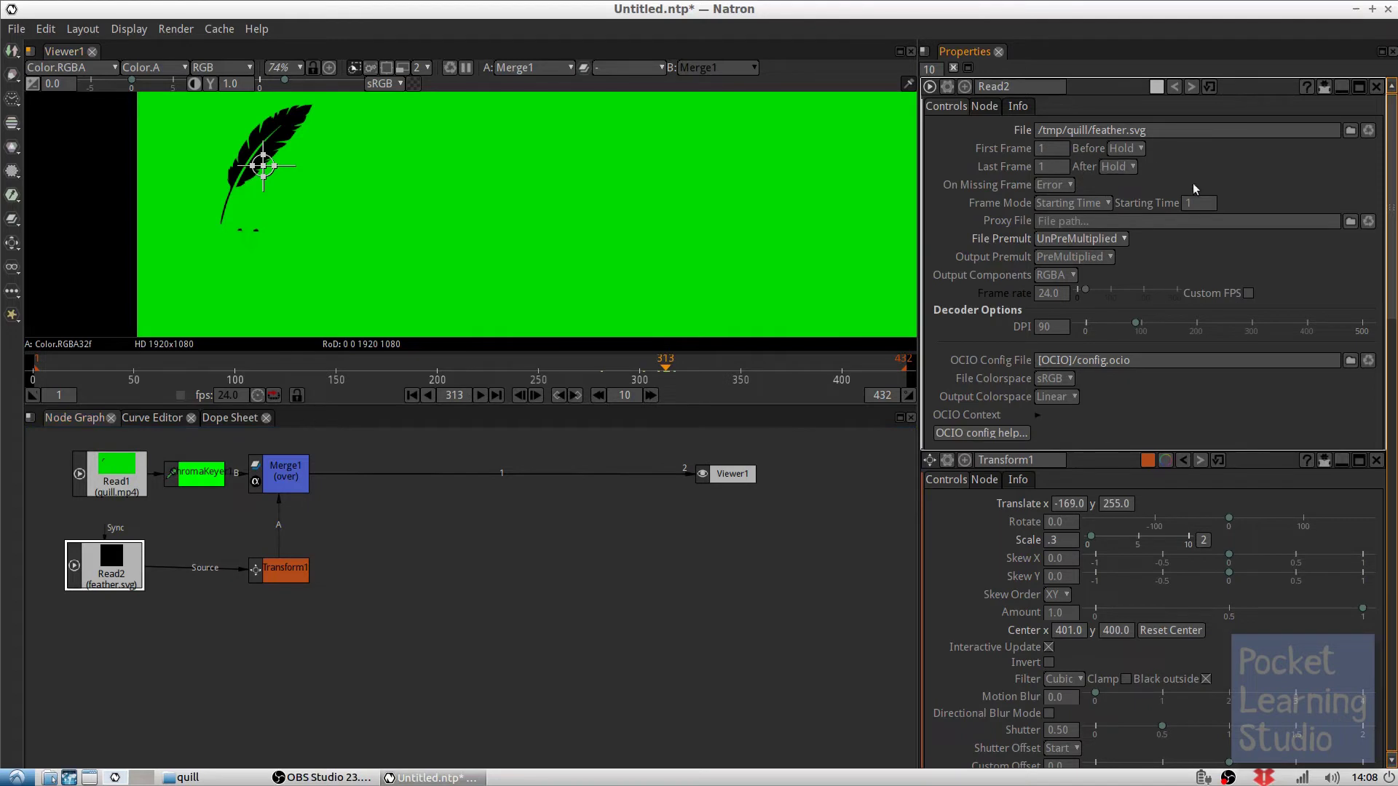
pyautogui.click(1210, 206)
pyautogui.click(1211, 209)
pyautogui.click(1119, 148)
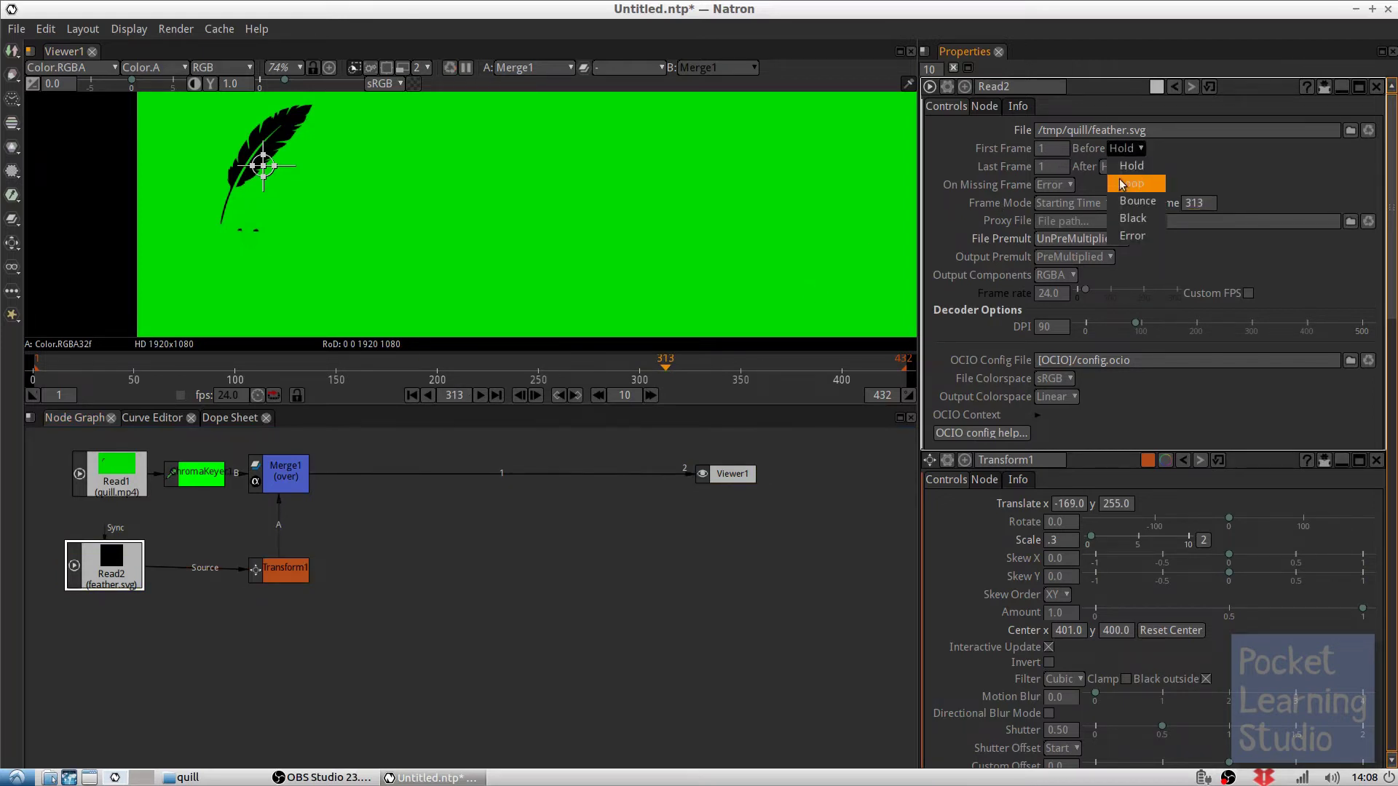
pyautogui.click(1132, 218)
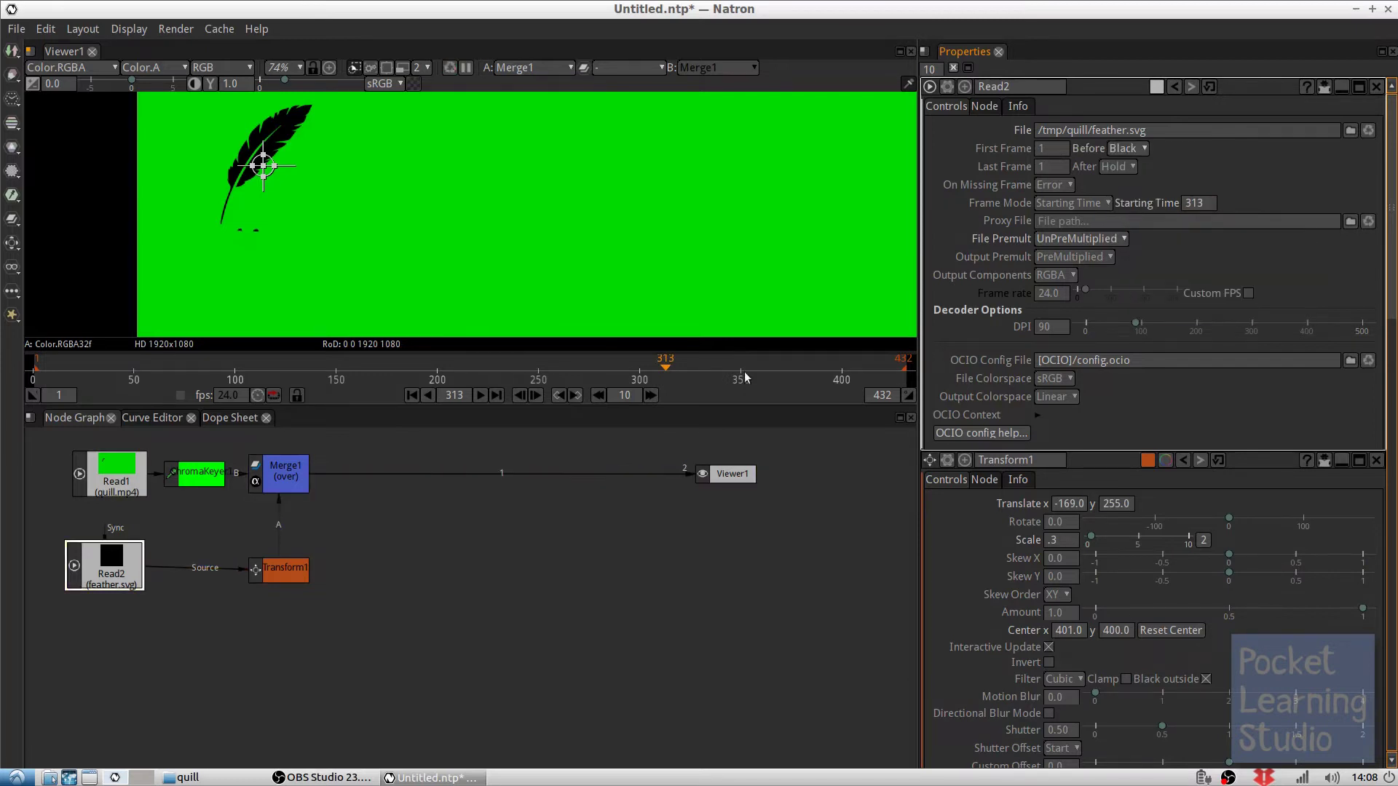
# Go to frame 312 and set the feather.svg reader's Before behaviour to Error
pyautogui.click(518, 396)
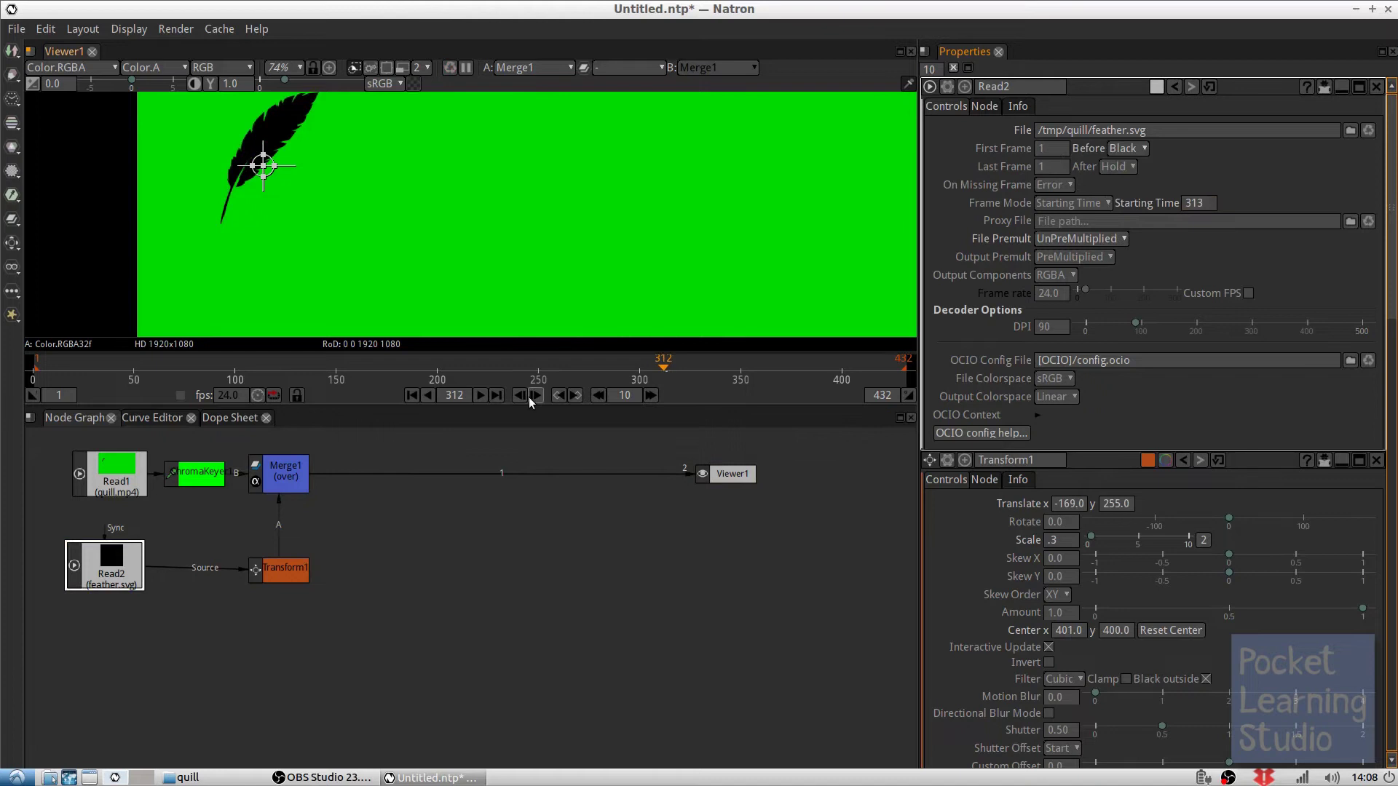
pyautogui.click(1055, 151)
pyautogui.click(1050, 168)
pyautogui.click(1050, 151)
pyautogui.click(1127, 149)
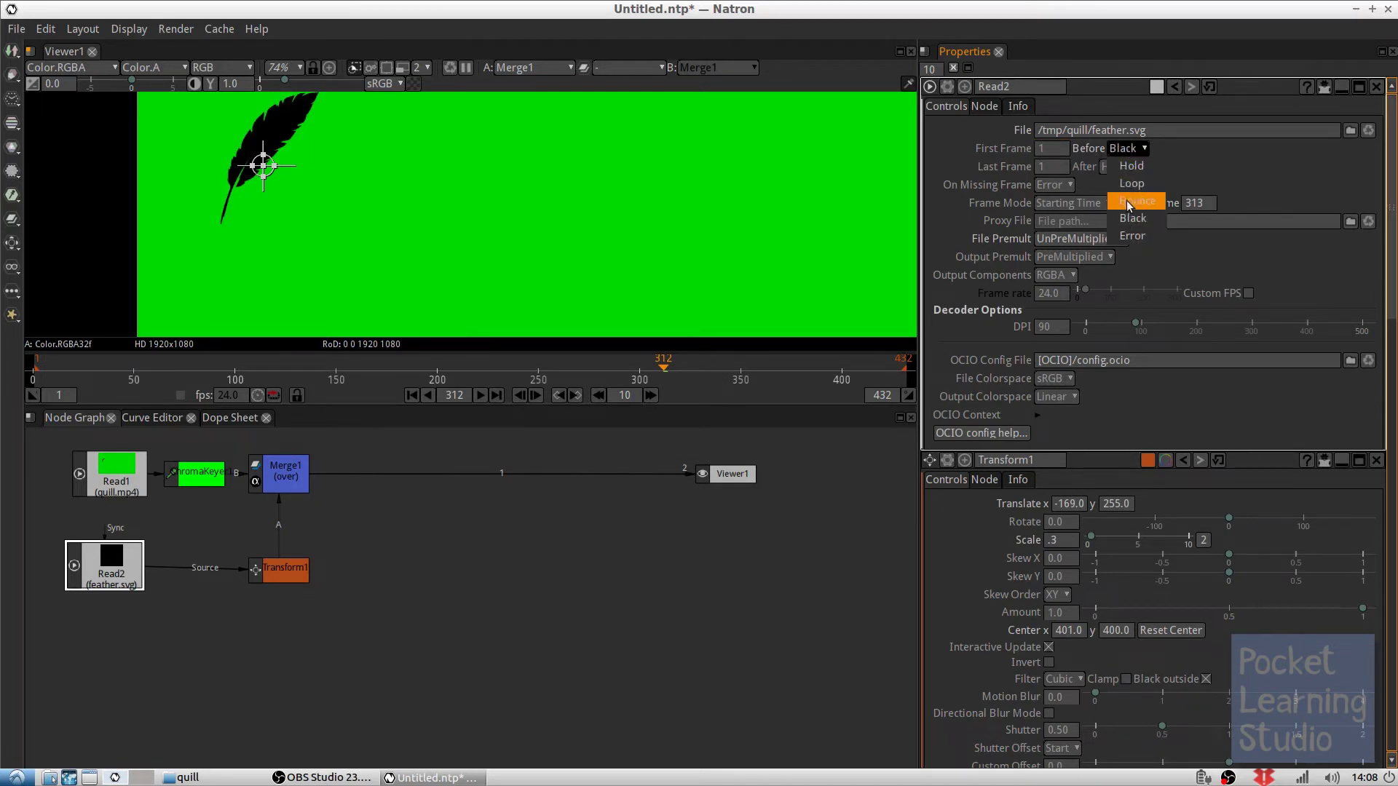
pyautogui.click(1131, 235)
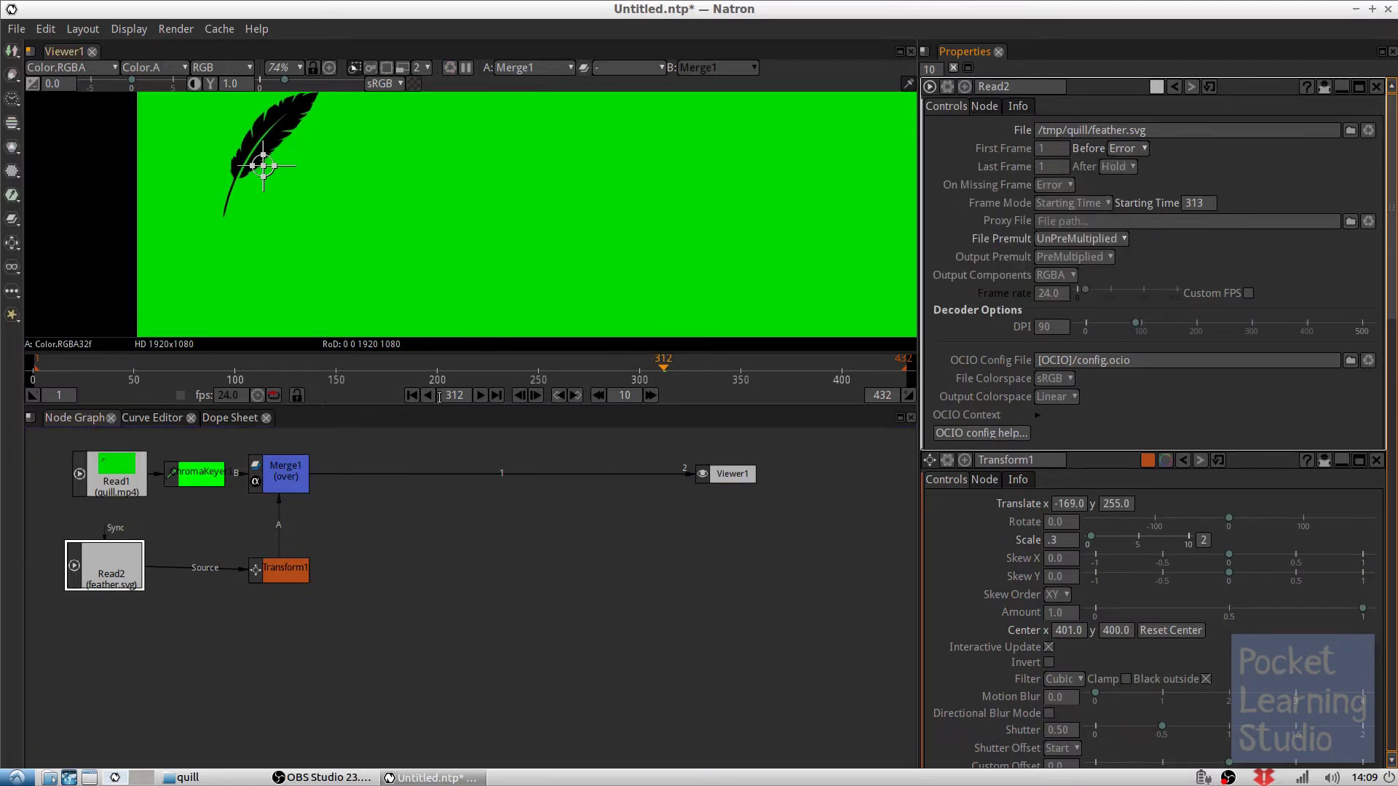
# Step back and forth between frames 312 and 313 to compare the feather before and at its starting time
pyautogui.click(532, 396)
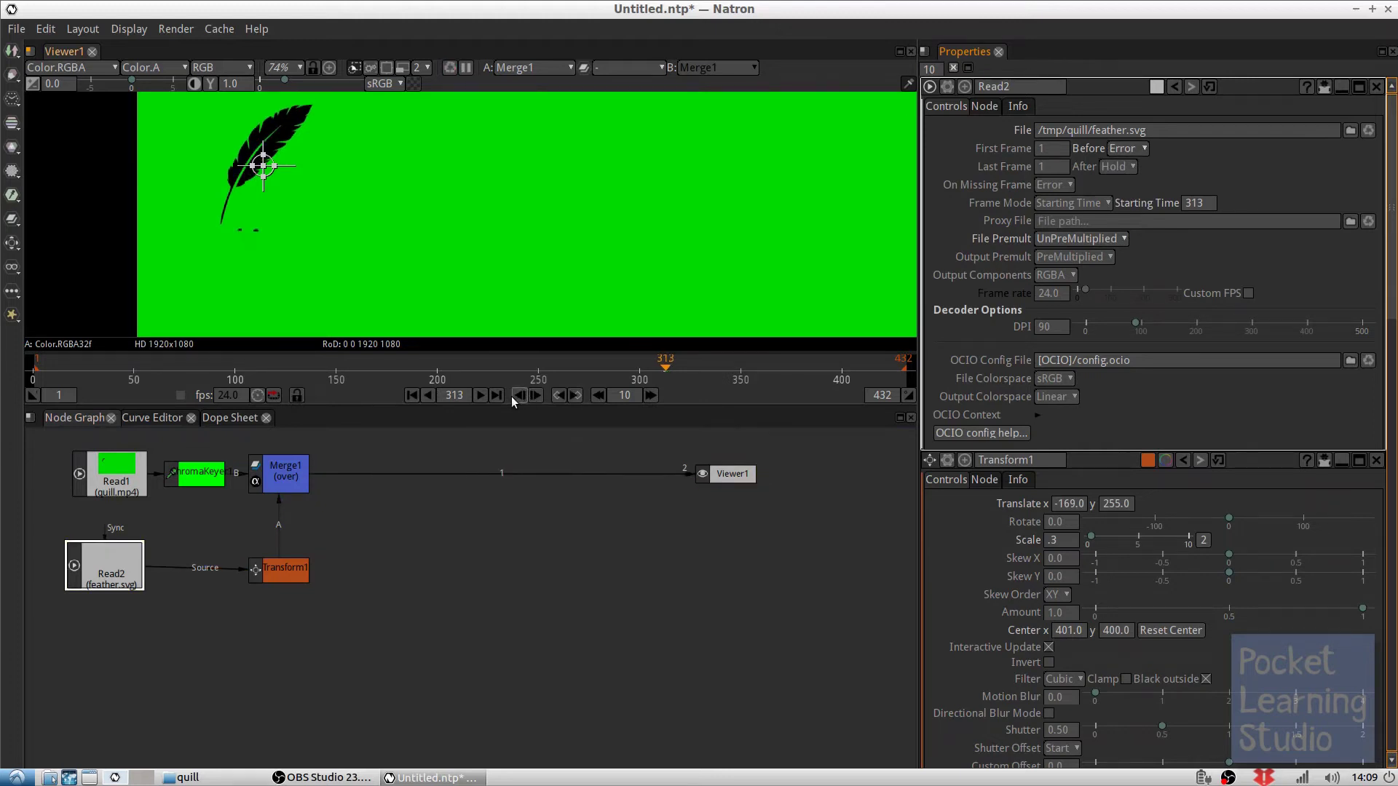
pyautogui.click(511, 396)
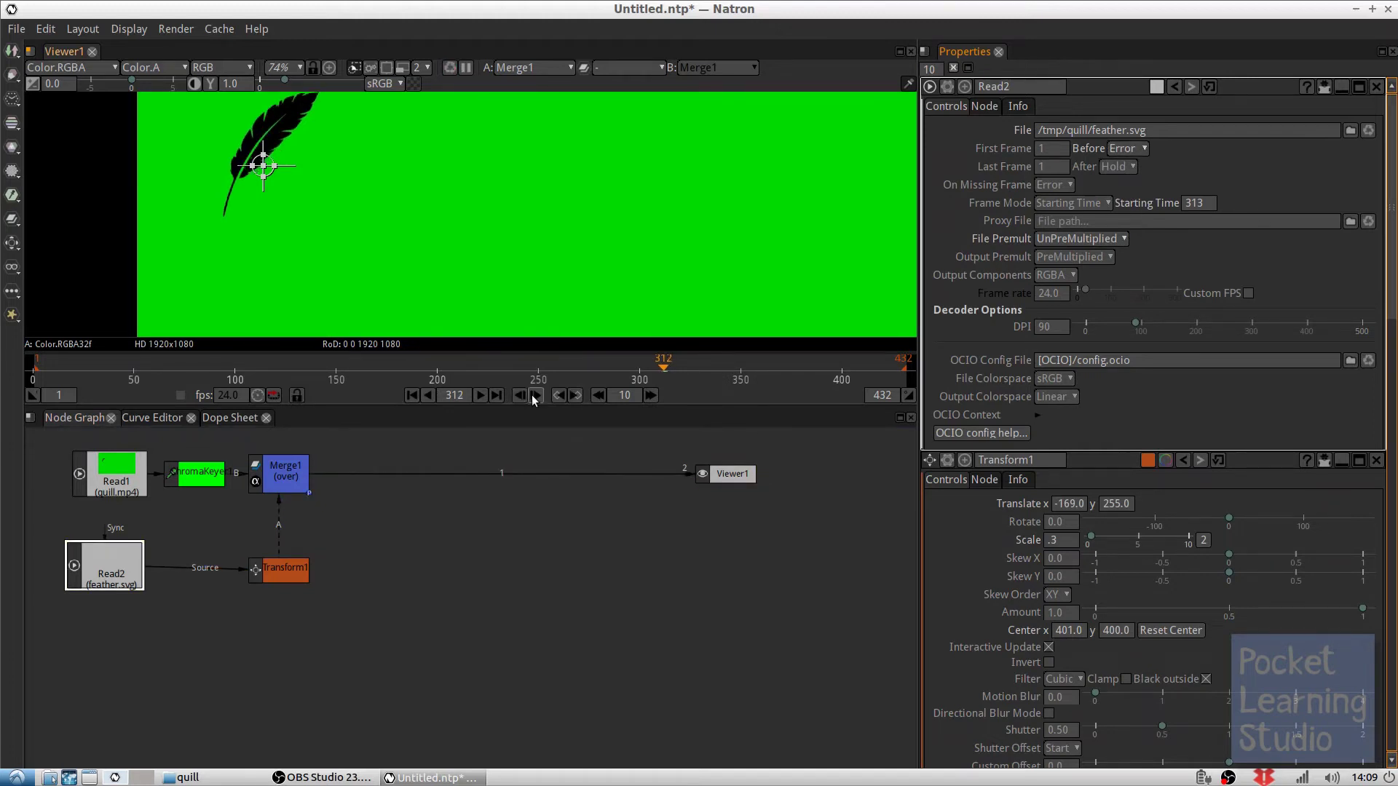
pyautogui.click(532, 395)
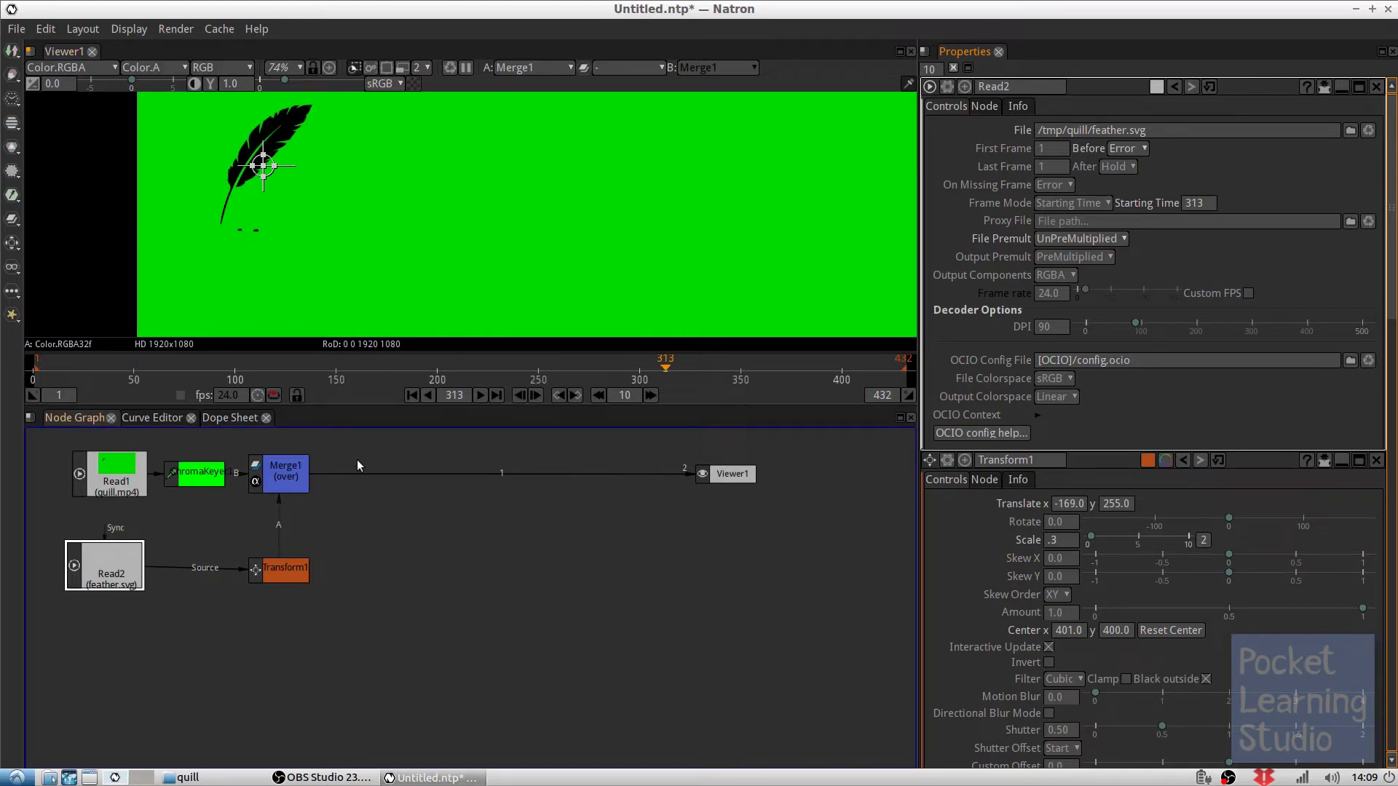
pyautogui.click(518, 398)
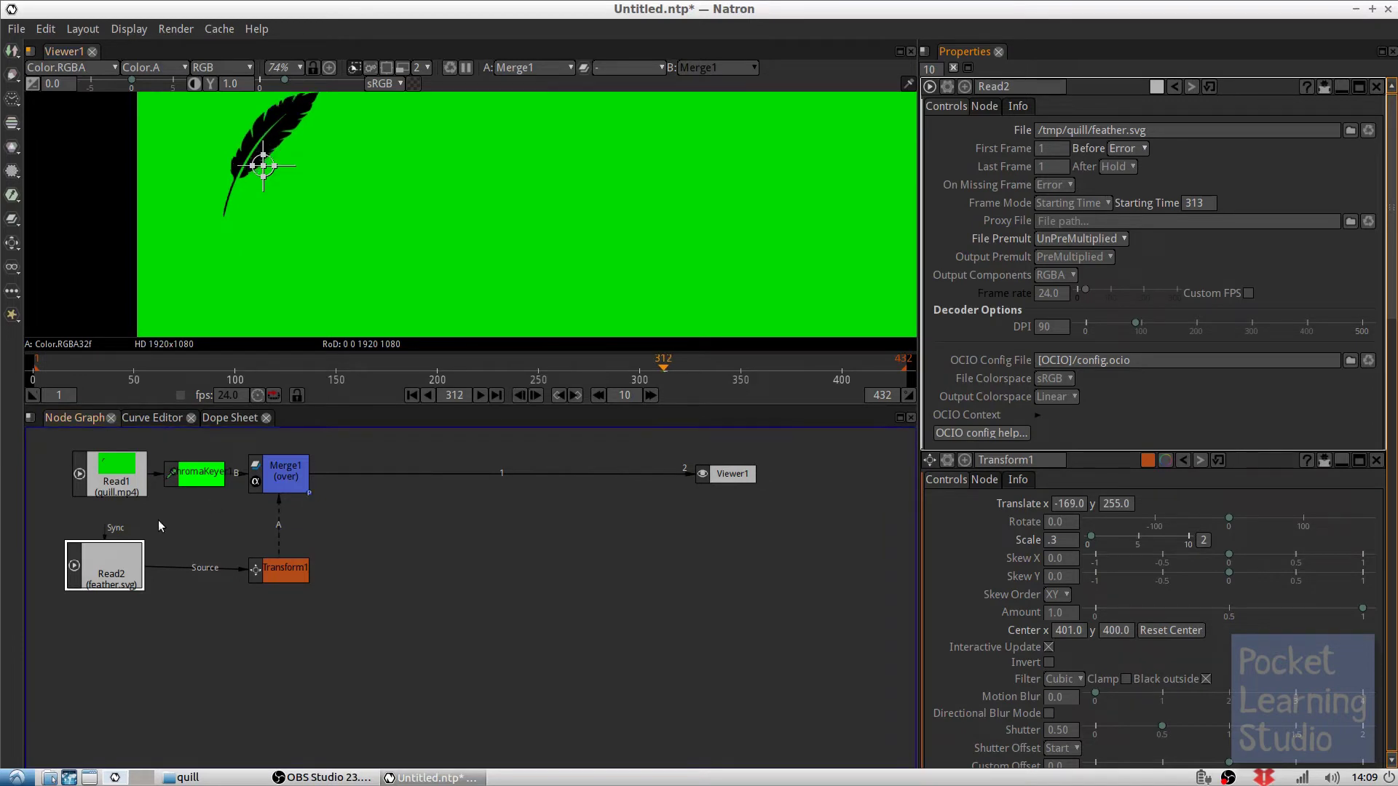
# Set a key on the Transform node's Translate x at frame 312 and move the timeline to frame 323
pyautogui.click(275, 574)
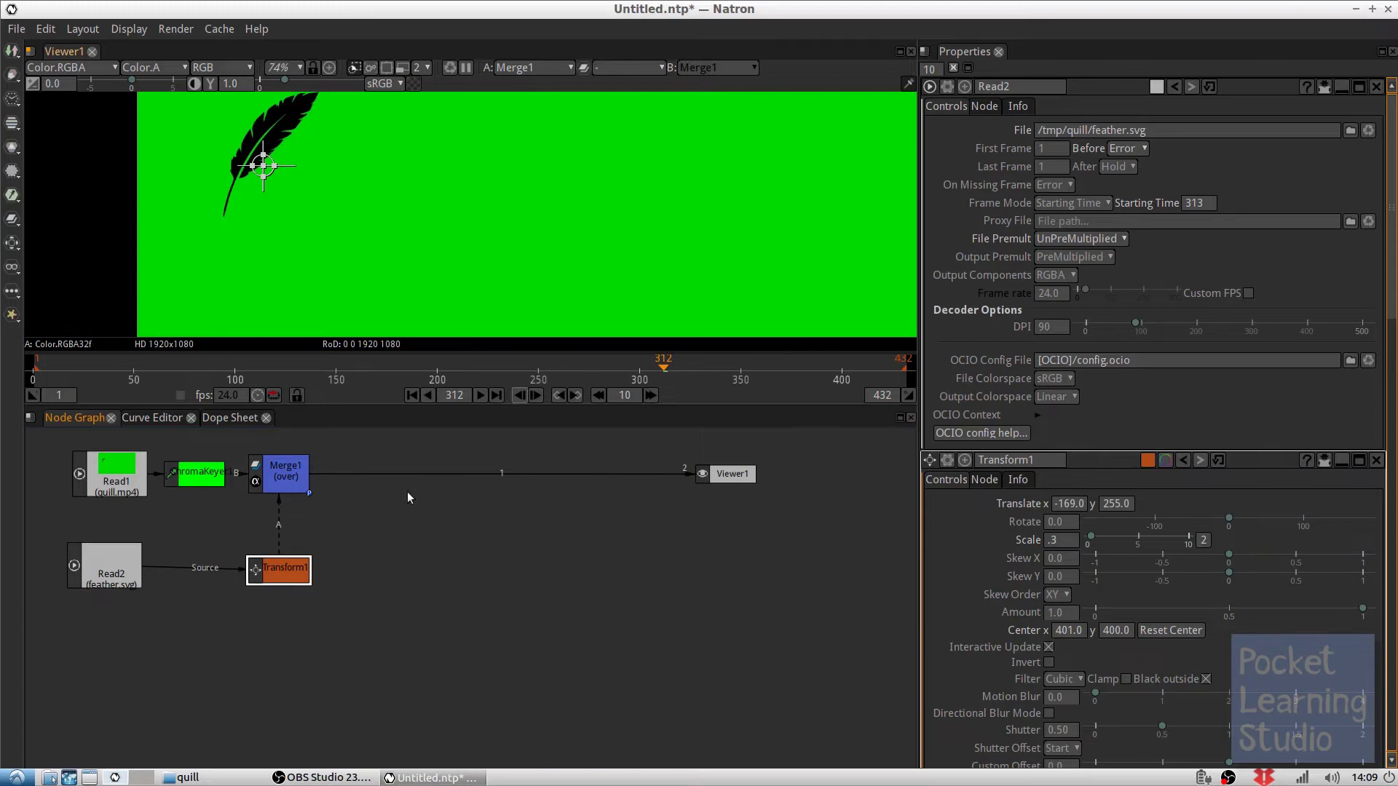
pyautogui.doubleClick(288, 568)
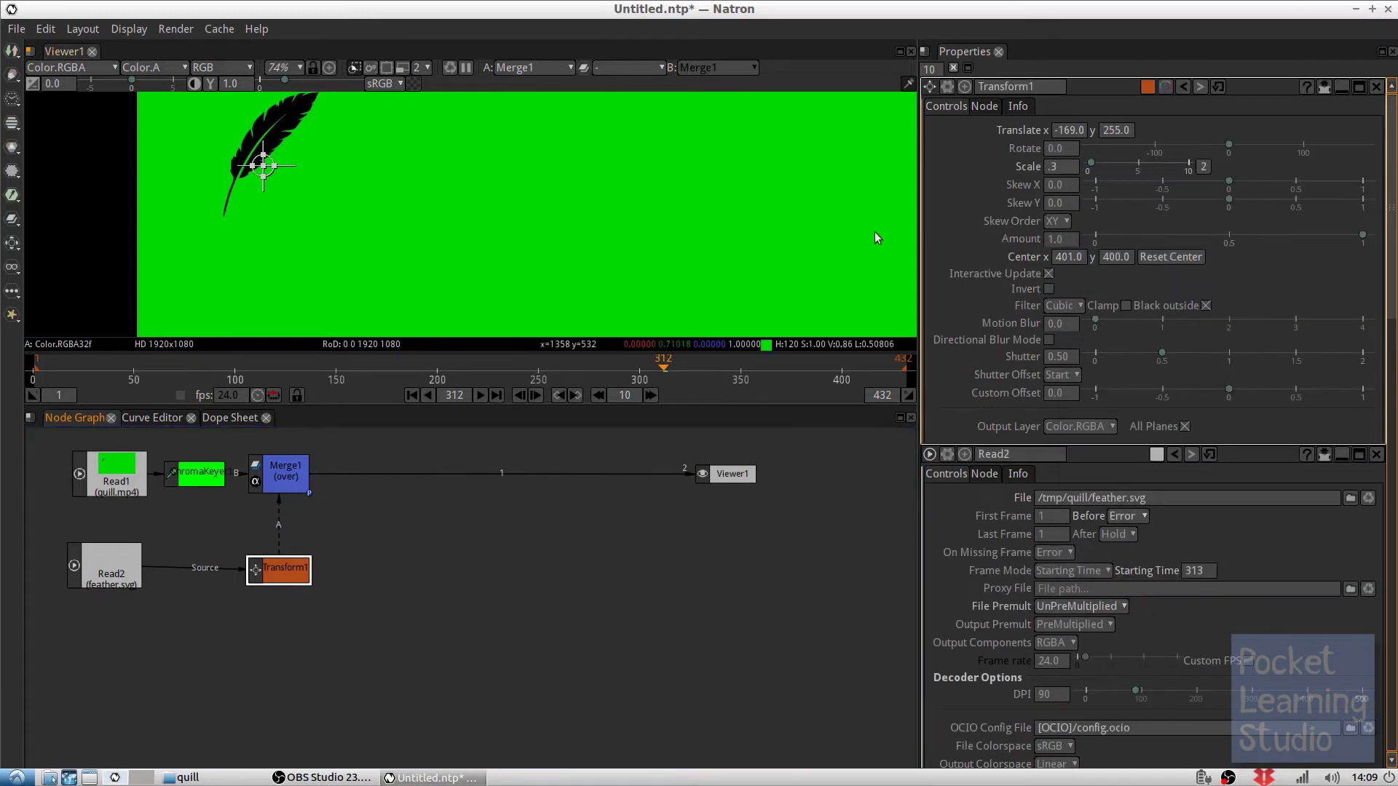
pyautogui.click(1078, 132)
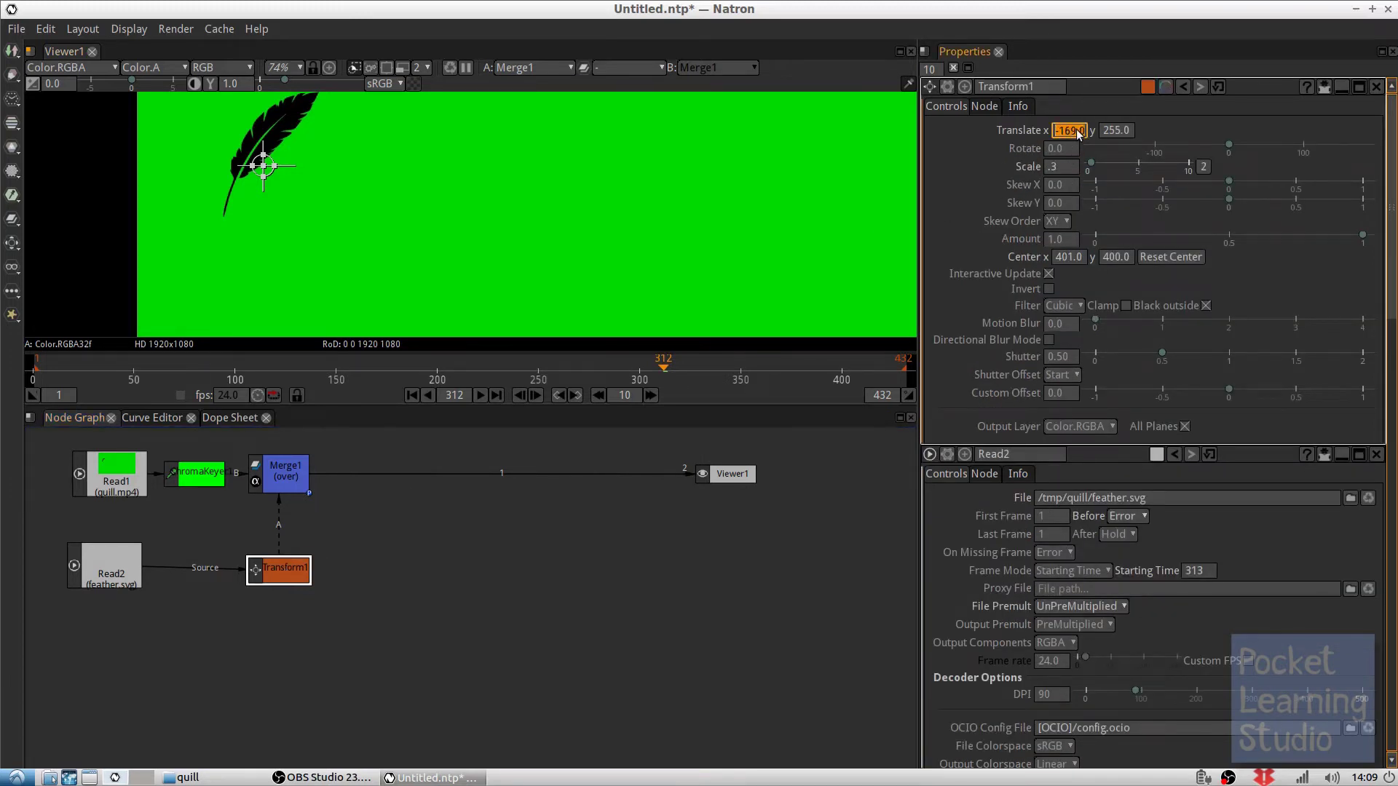
pyautogui.rightClick(1078, 134)
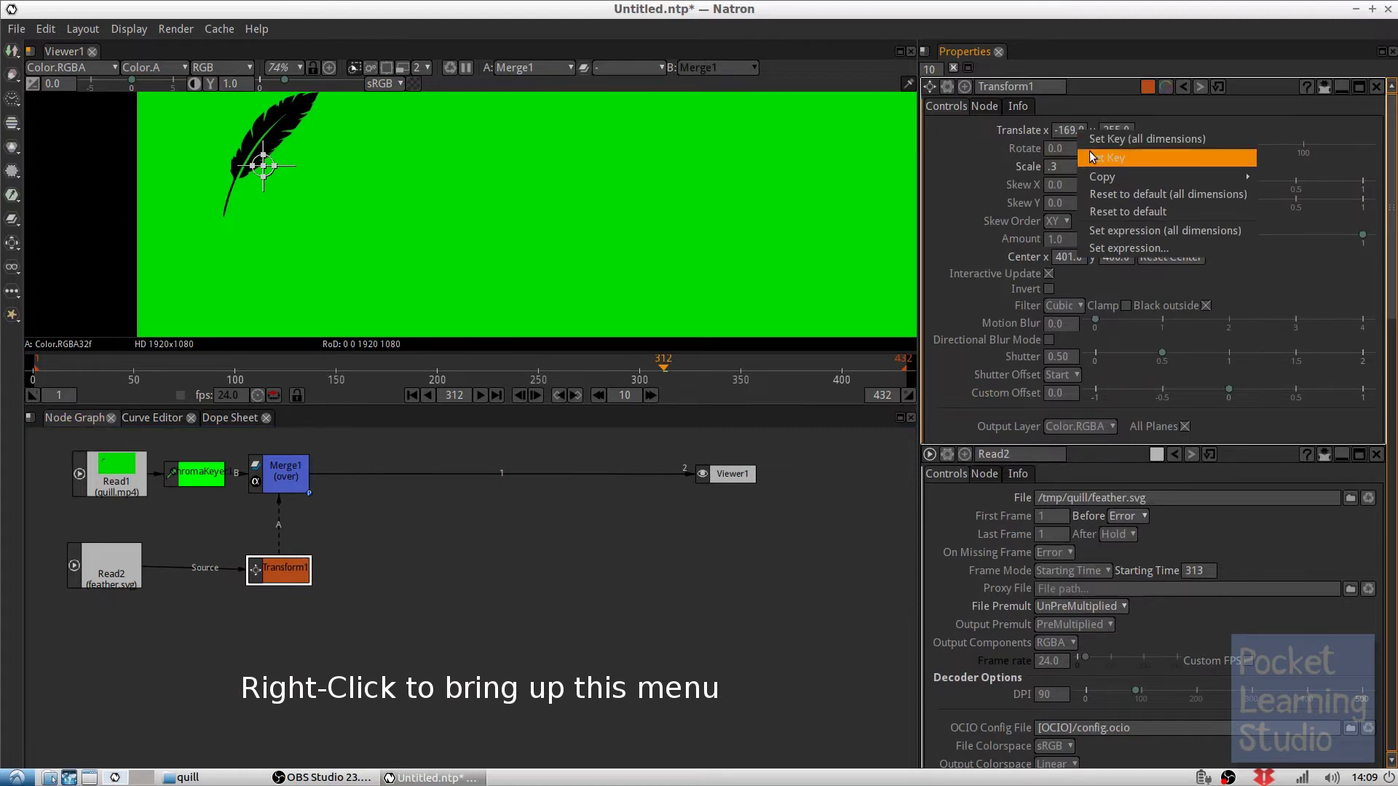
pyautogui.click(1091, 157)
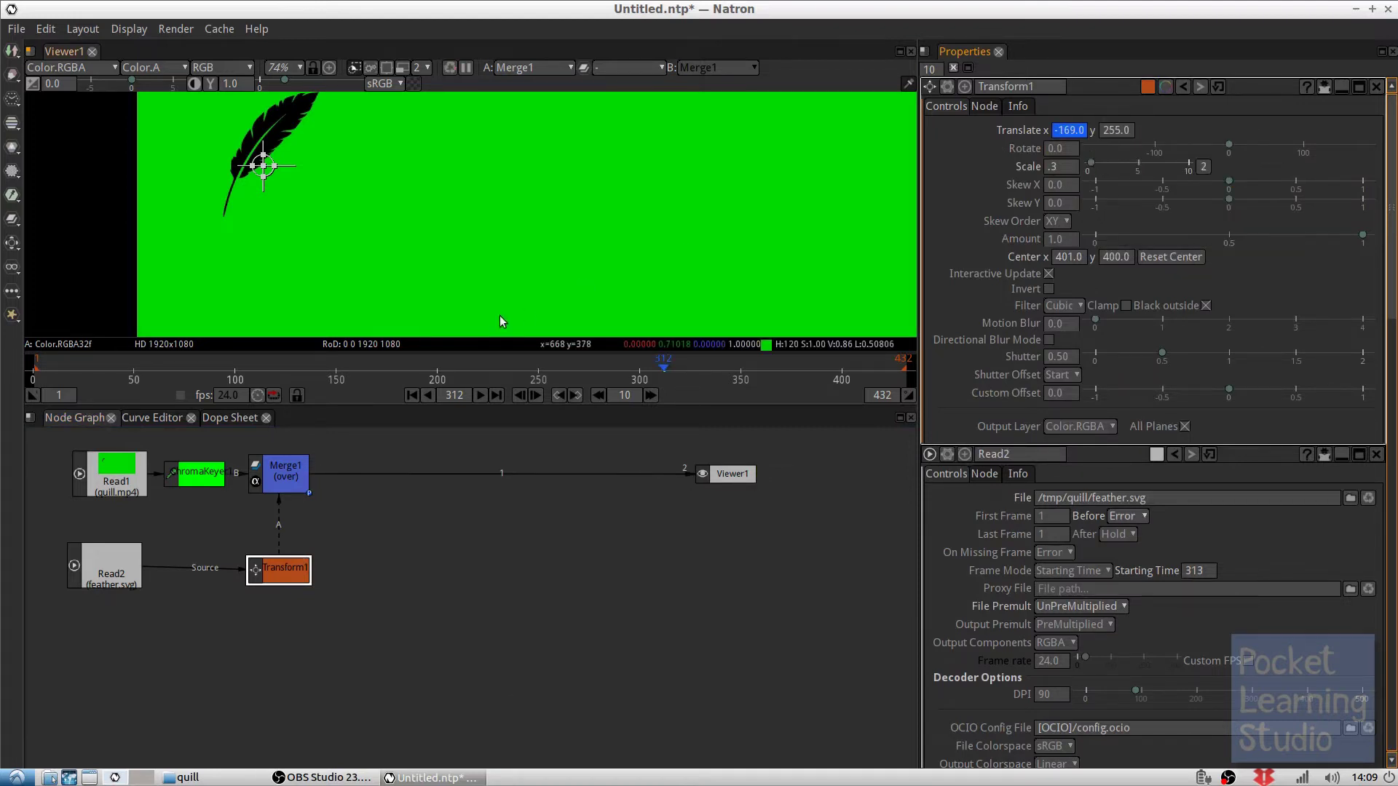
pyautogui.click(685, 366)
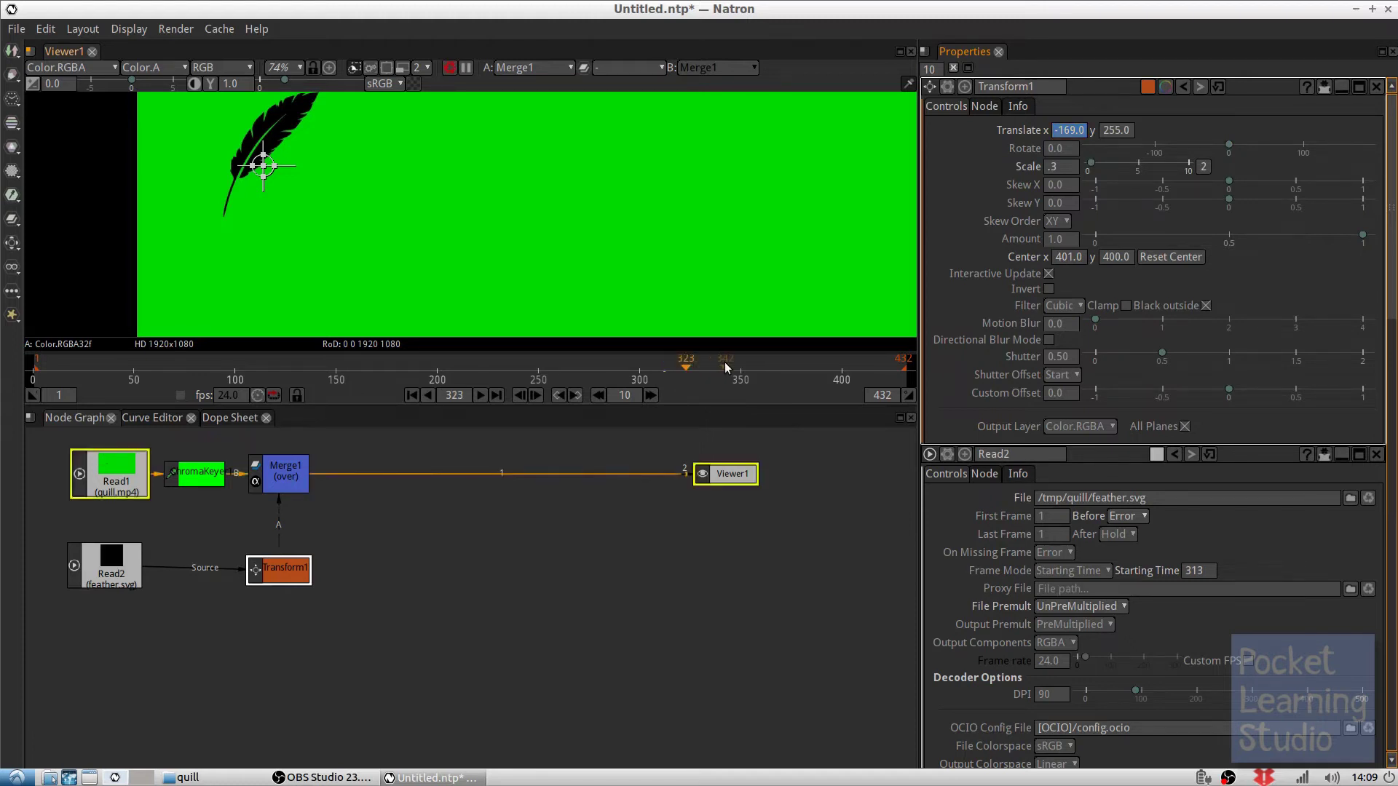
# At frame 347, move the feather to the end of the written sentence, at about Translate x 872, y 253
pyautogui.click(725, 368)
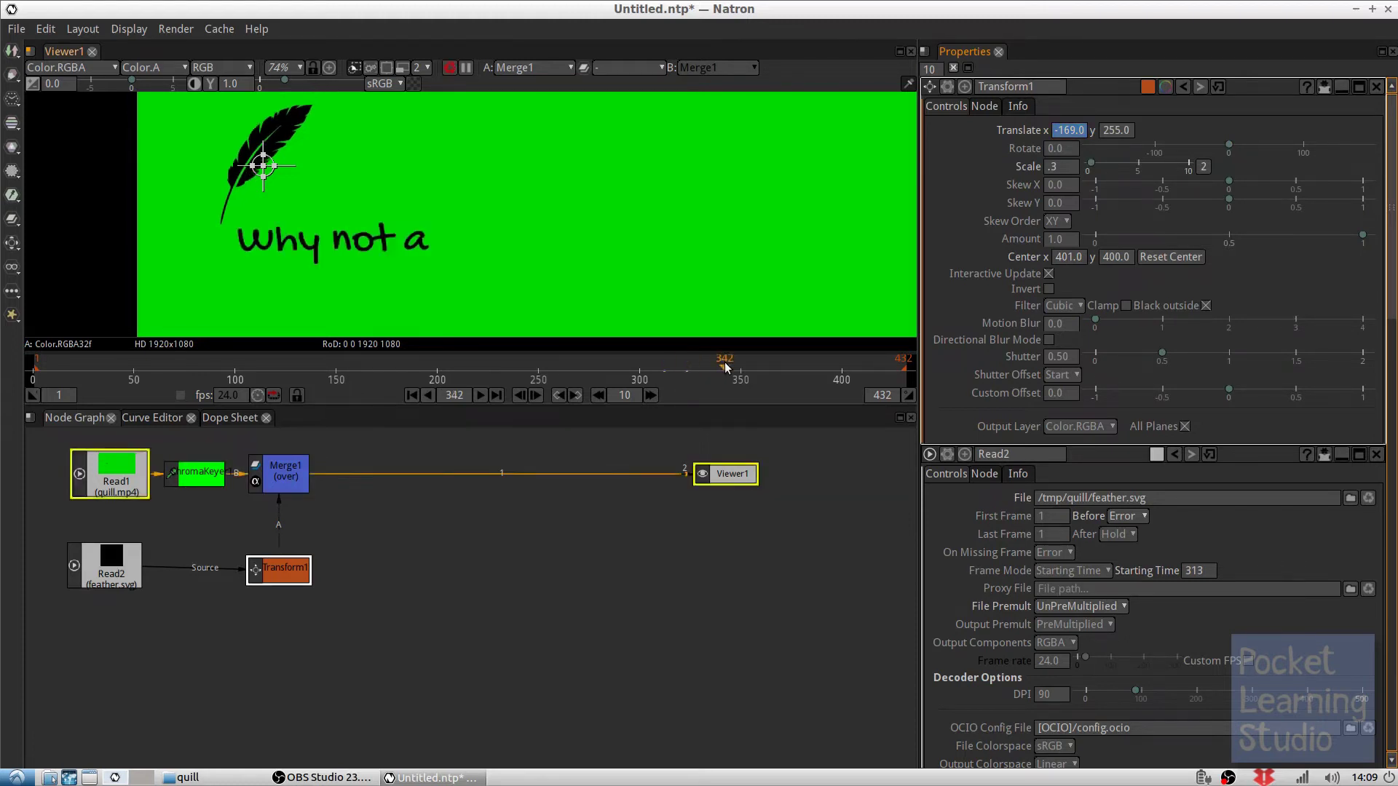
pyautogui.click(765, 368)
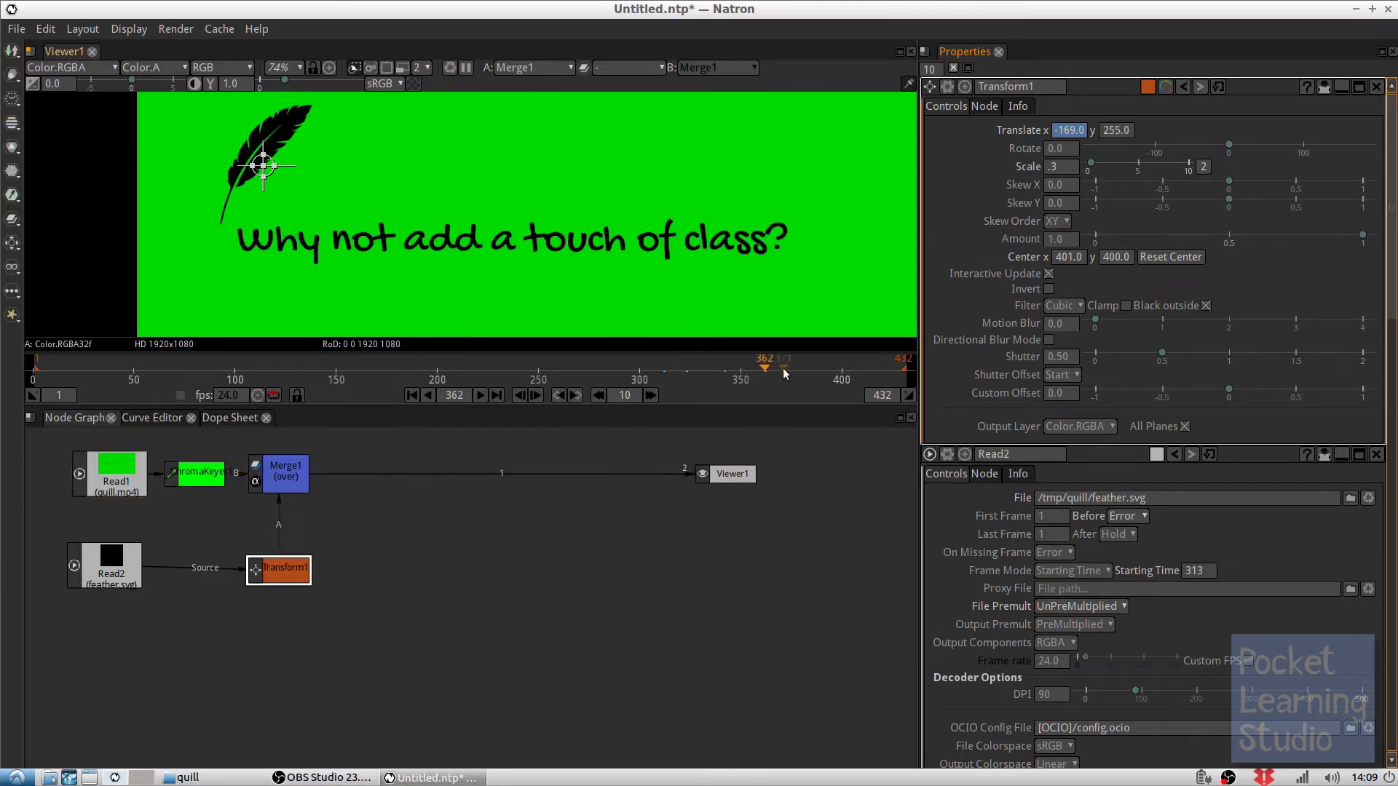
pyautogui.click(789, 369)
pyautogui.click(754, 369)
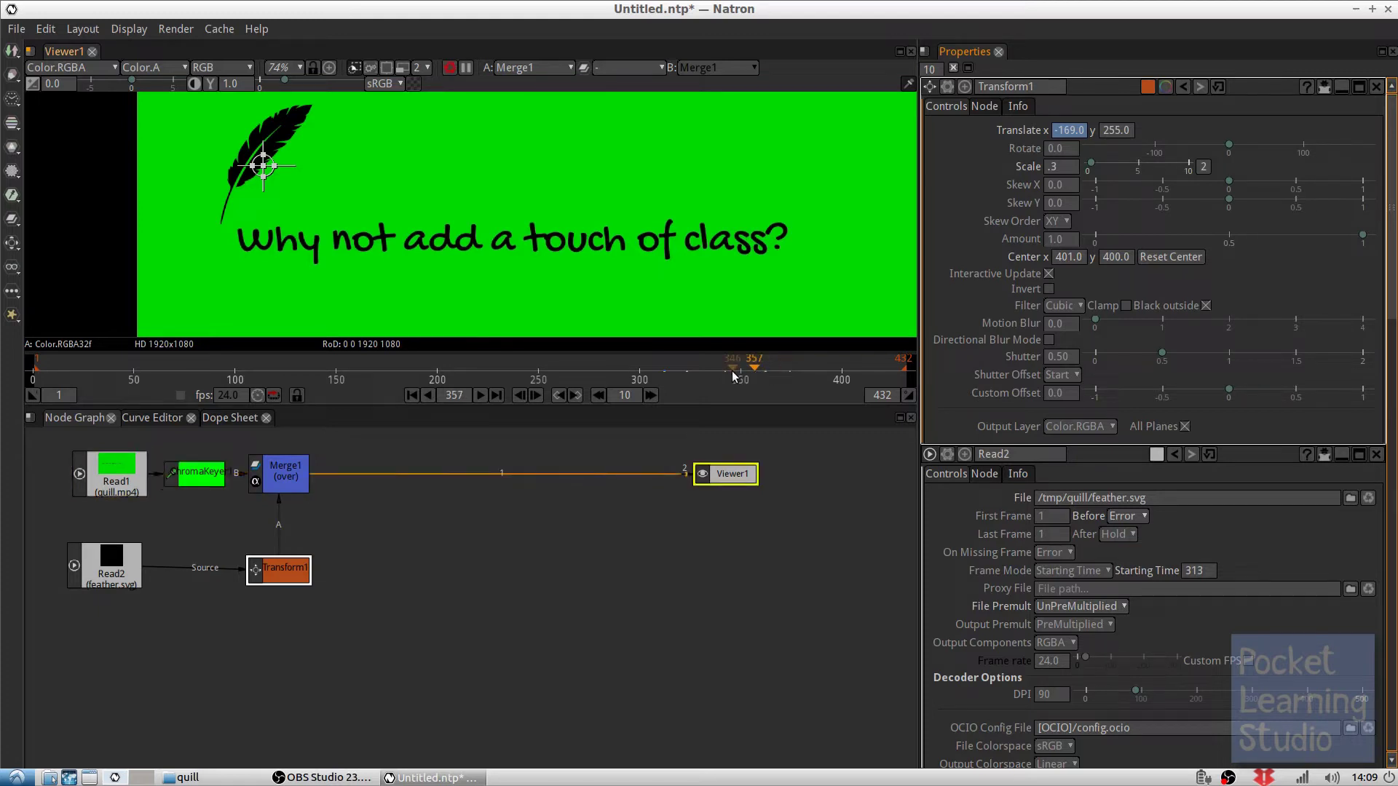
pyautogui.click(733, 373)
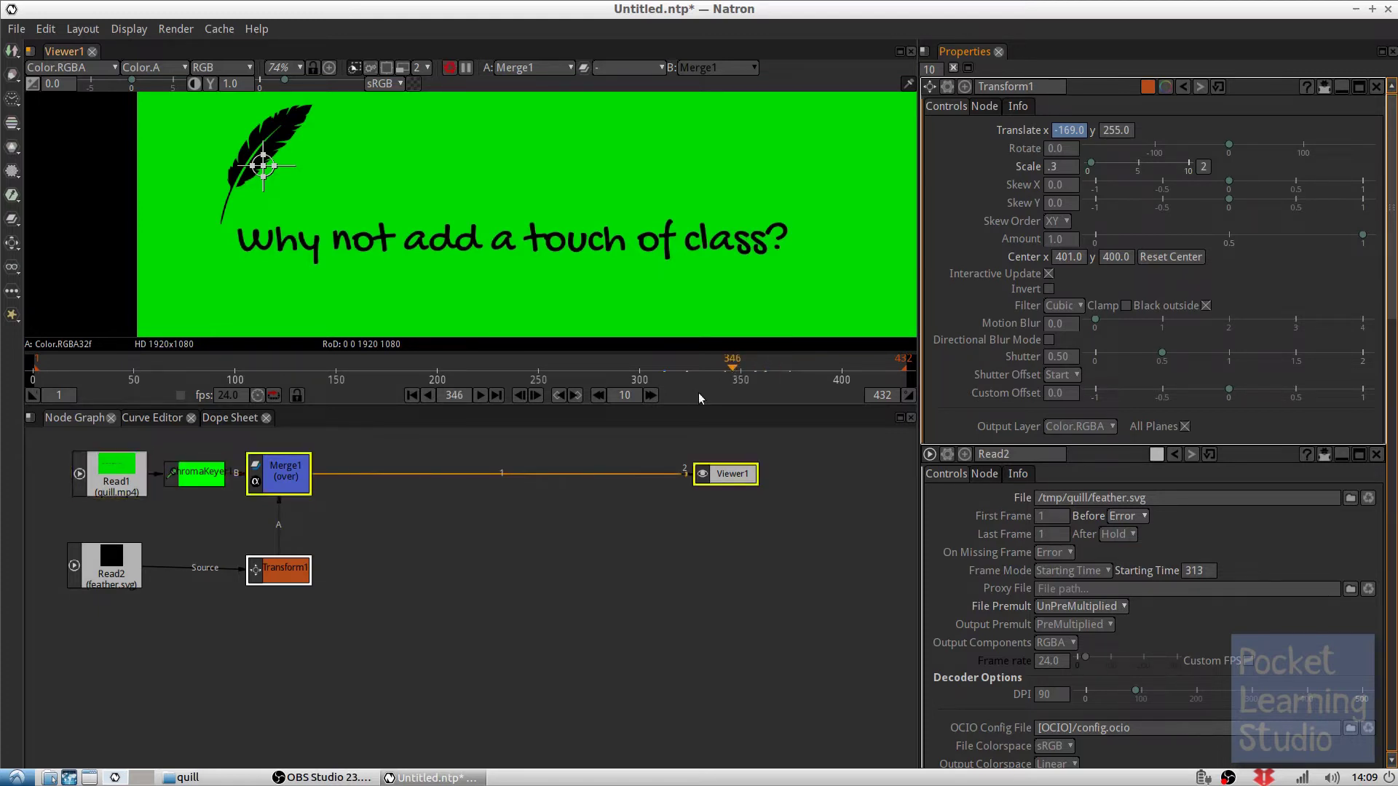
pyautogui.click(535, 395)
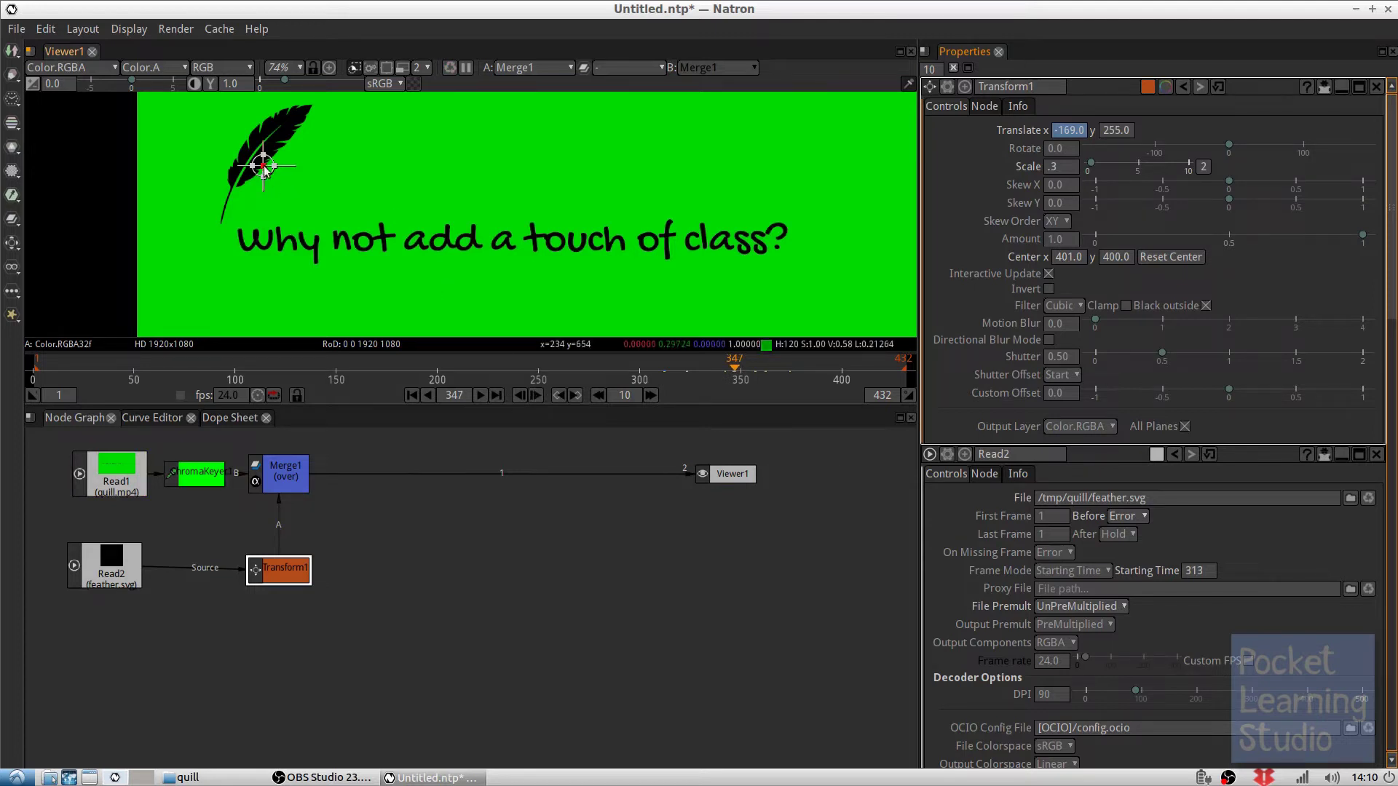
pyautogui.moveTo(264, 168); pyautogui.dragTo(833, 172)
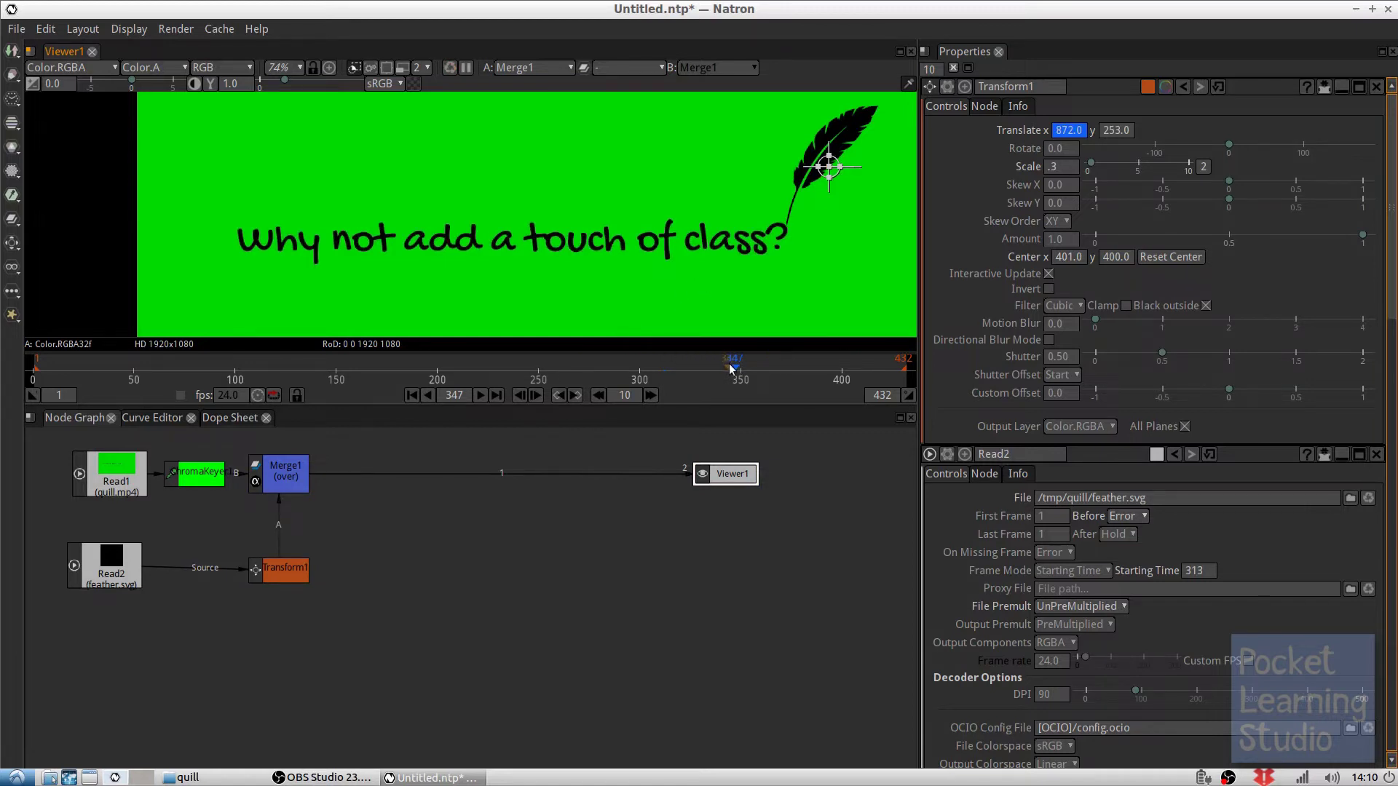
# At frame 316, move the feather slightly ahead along the line of text, to about Translate x -11, y 251
pyautogui.click(663, 366)
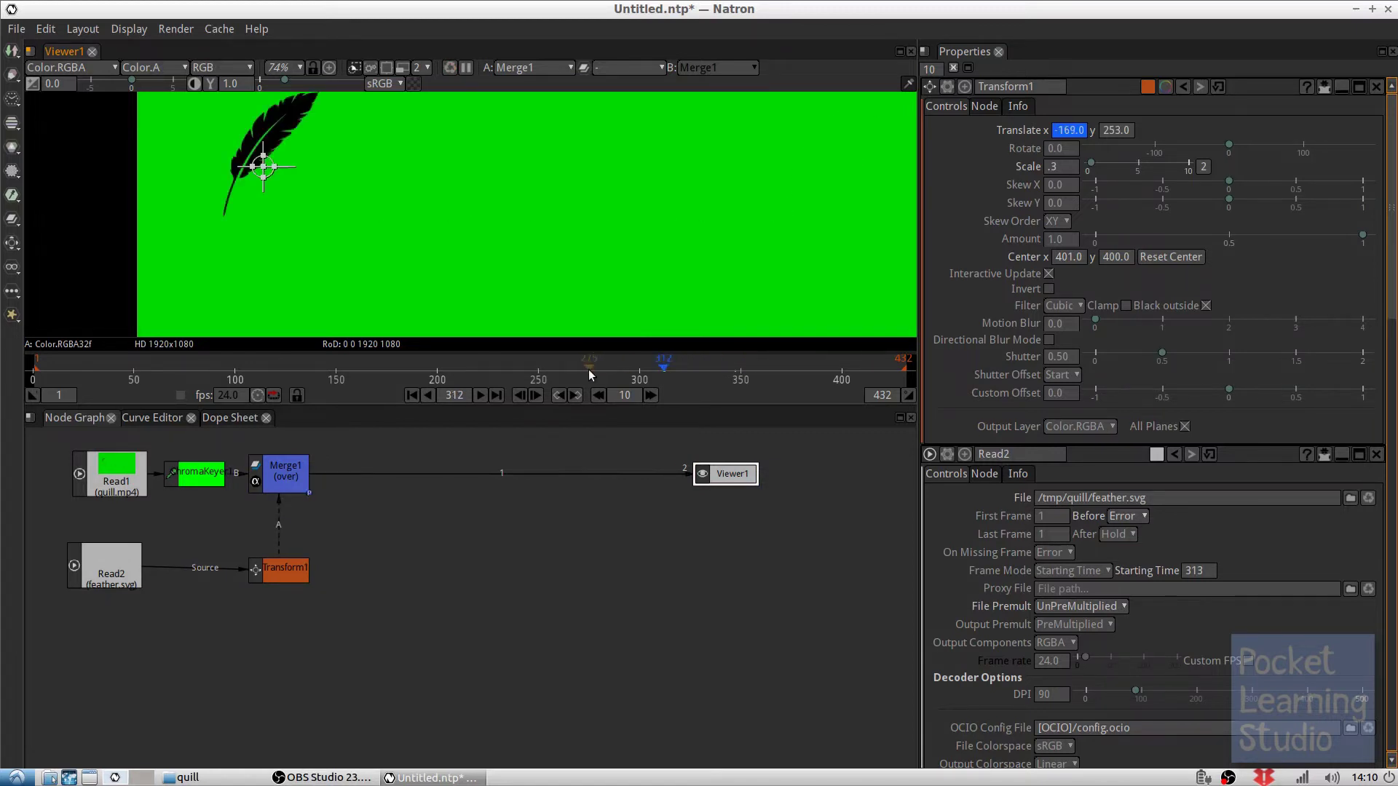
pyautogui.click(590, 375)
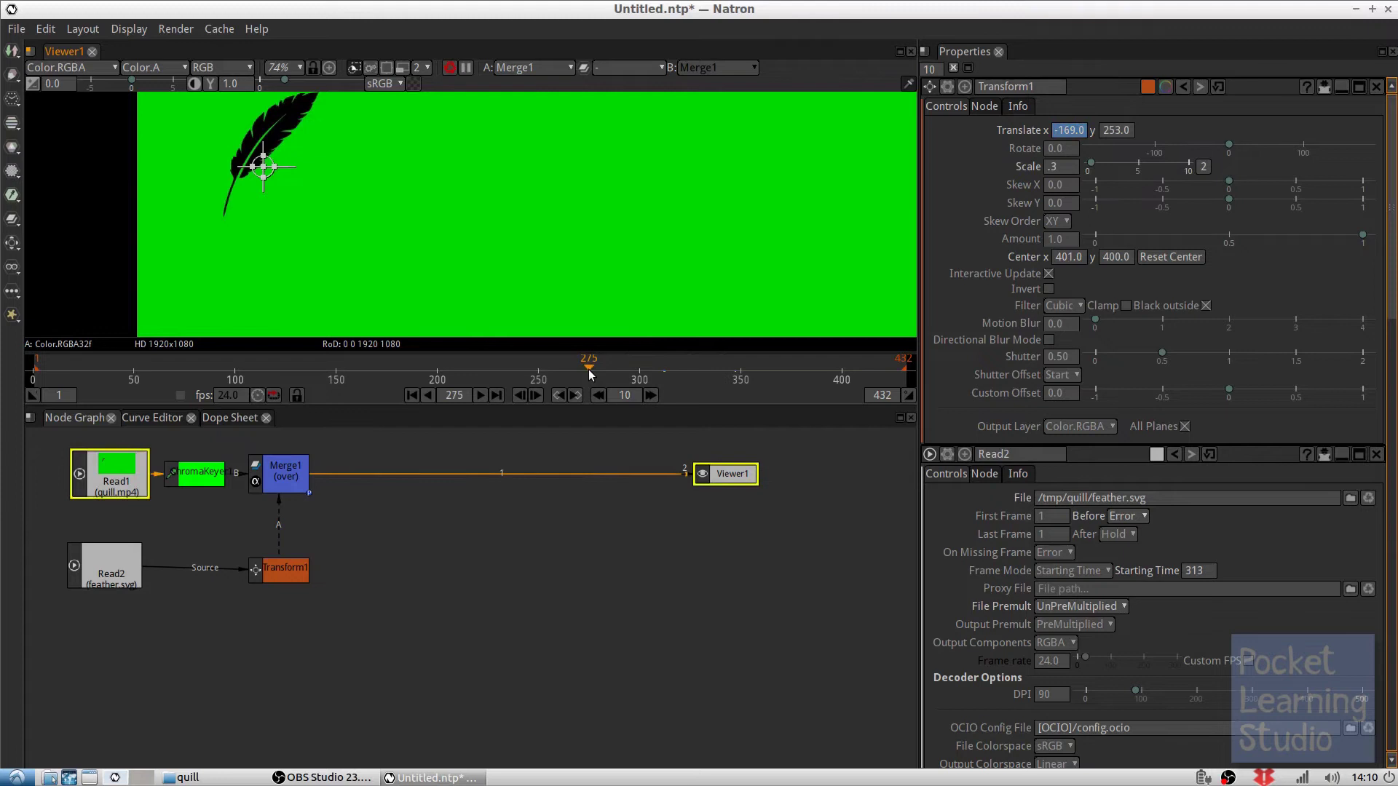
pyautogui.click(530, 369)
pyautogui.click(691, 375)
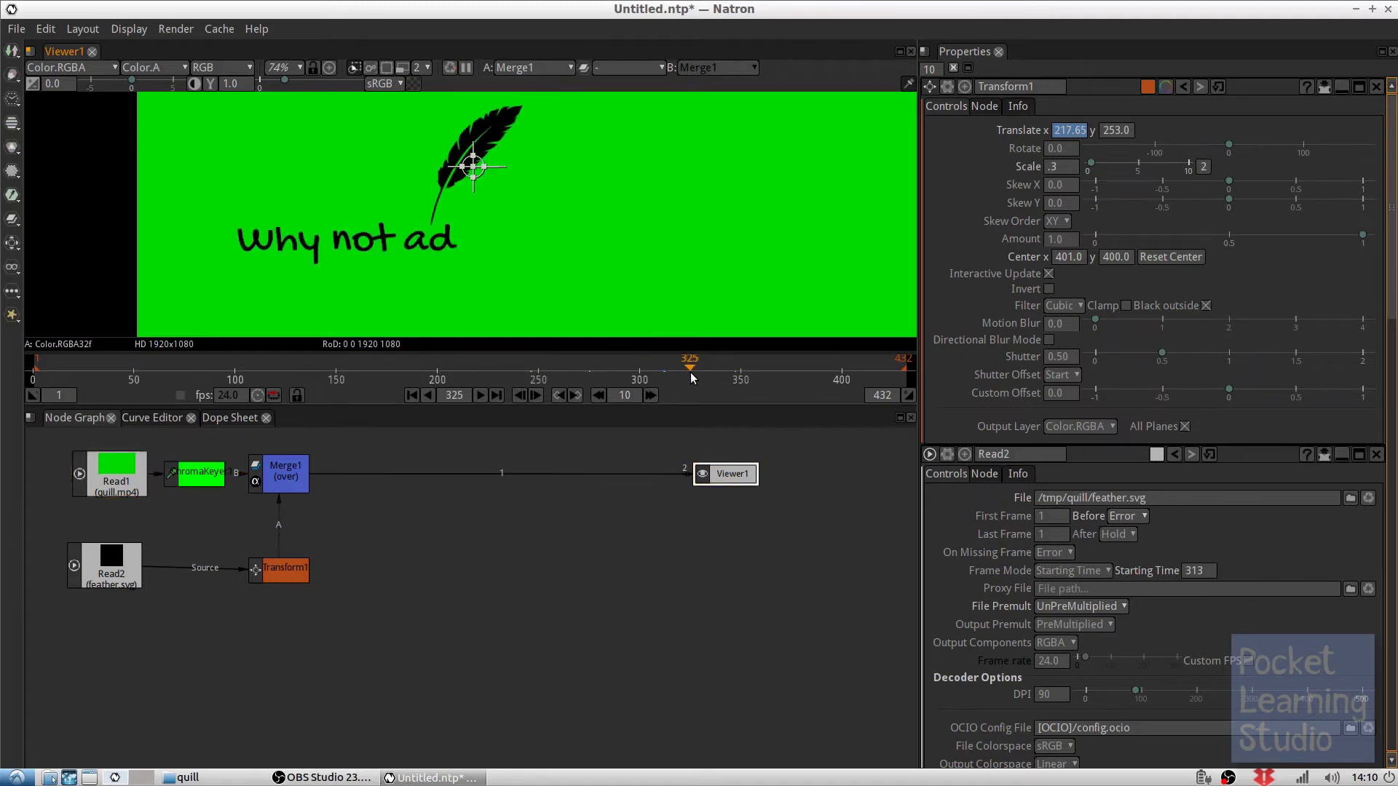
pyautogui.click(711, 375)
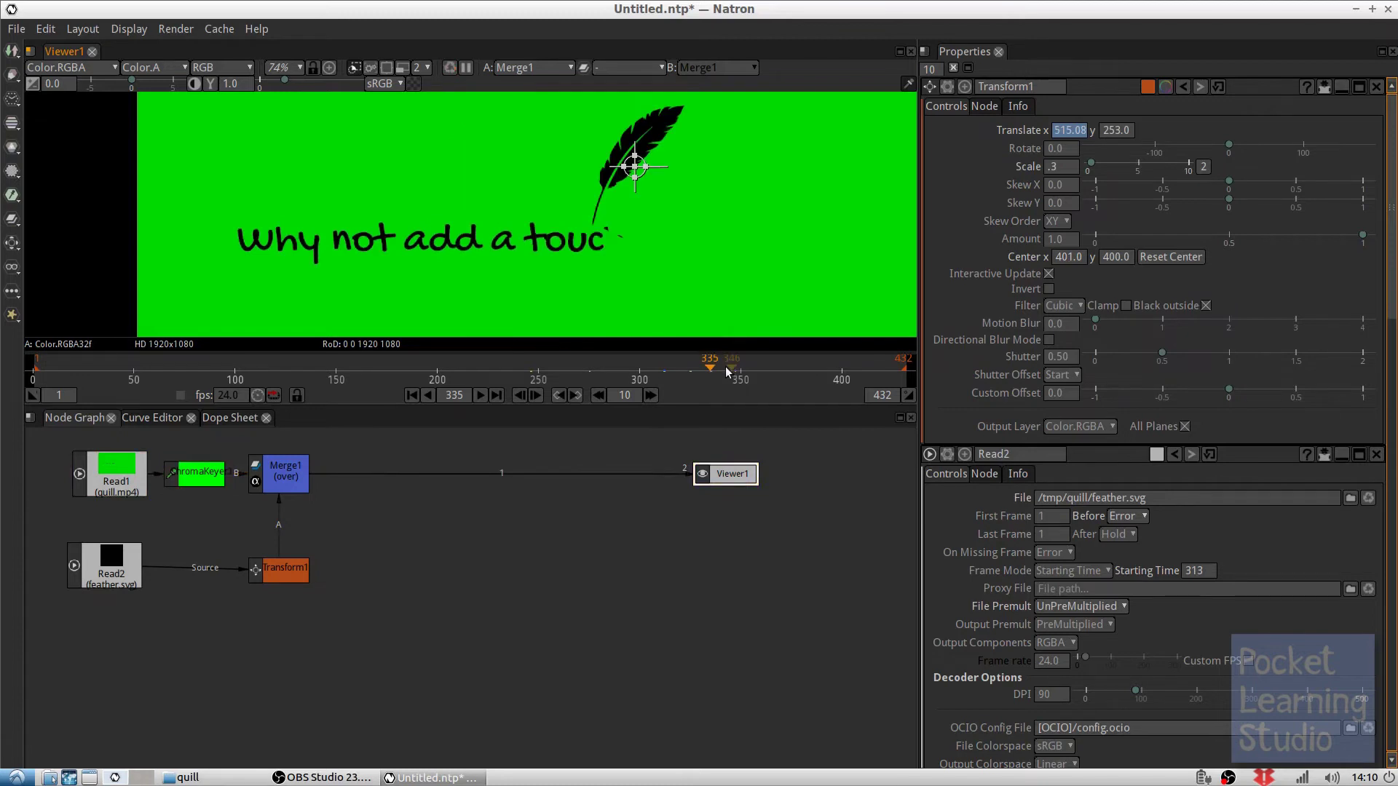
pyautogui.click(670, 371)
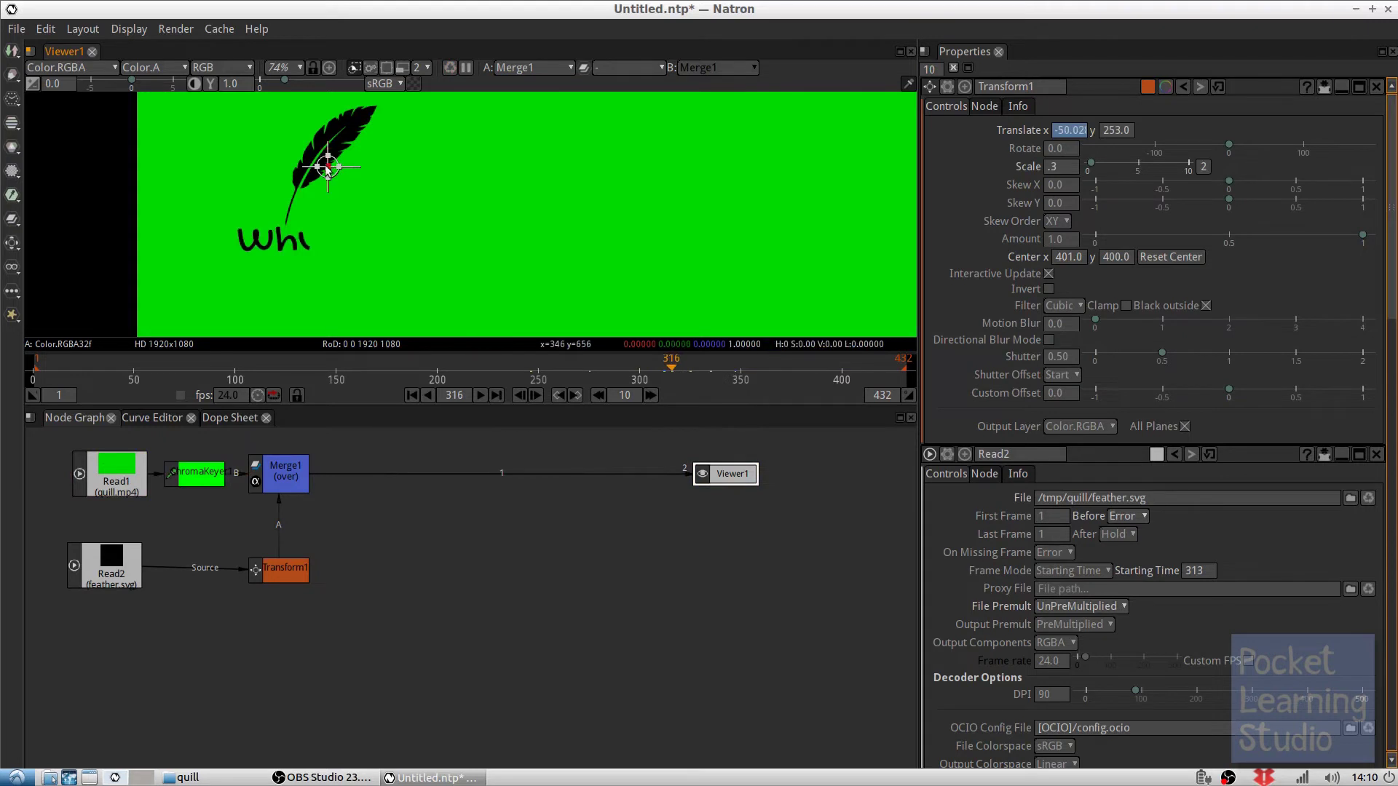
pyautogui.moveTo(328, 169); pyautogui.dragTo(349, 170)
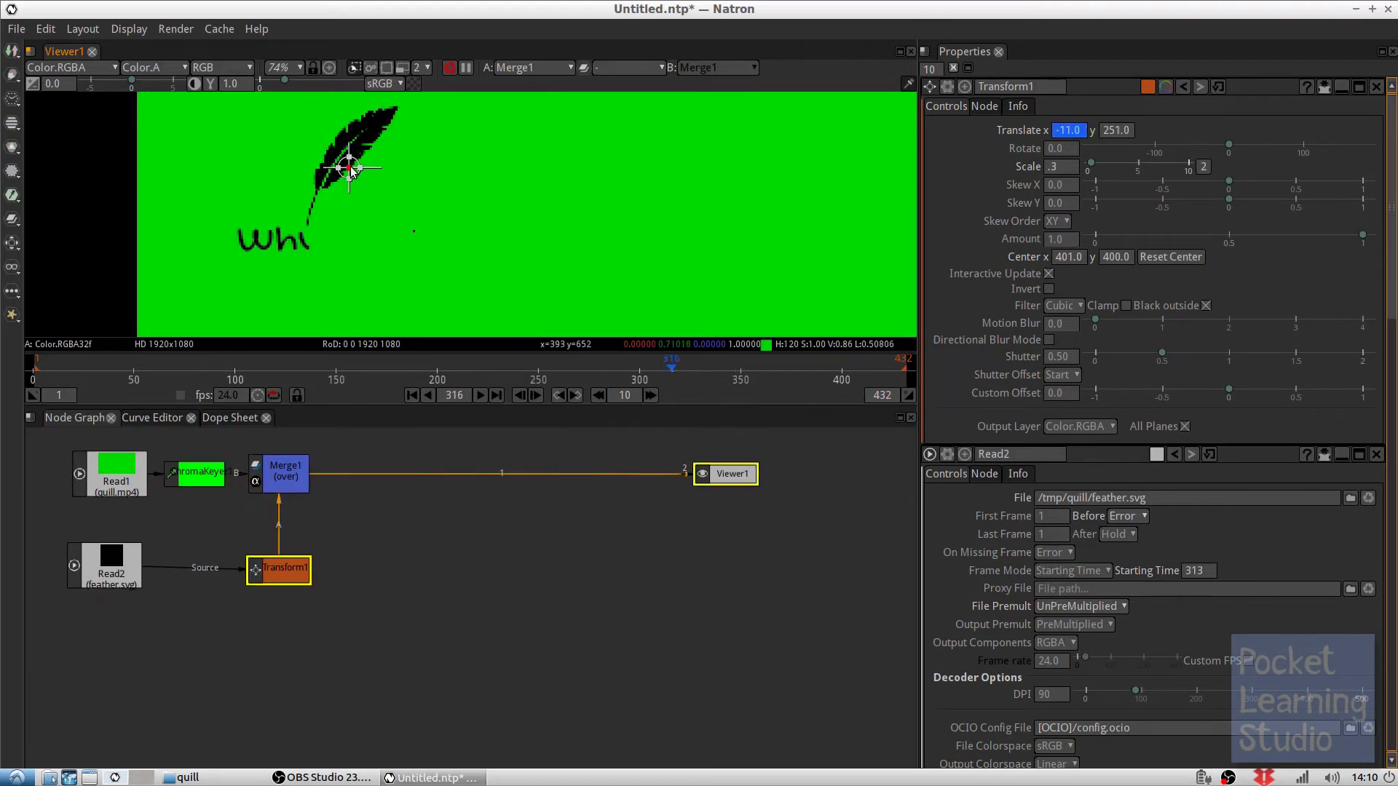
# Realign the feather with the writing at frame 322 (about x 199, y 251) and frame 339 (about x 708, y 249), then go to frame 345
pyautogui.click(684, 364)
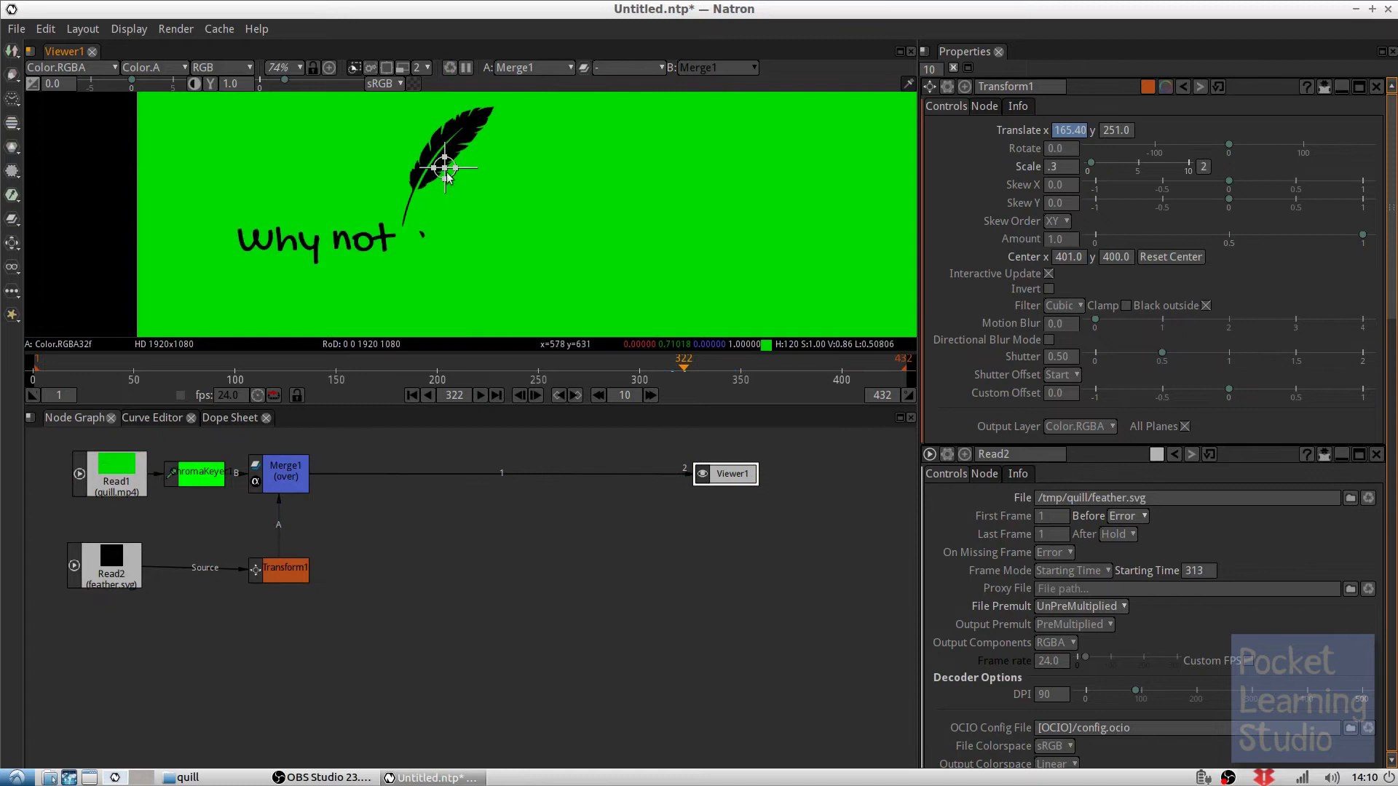
pyautogui.moveTo(447, 170); pyautogui.dragTo(466, 172)
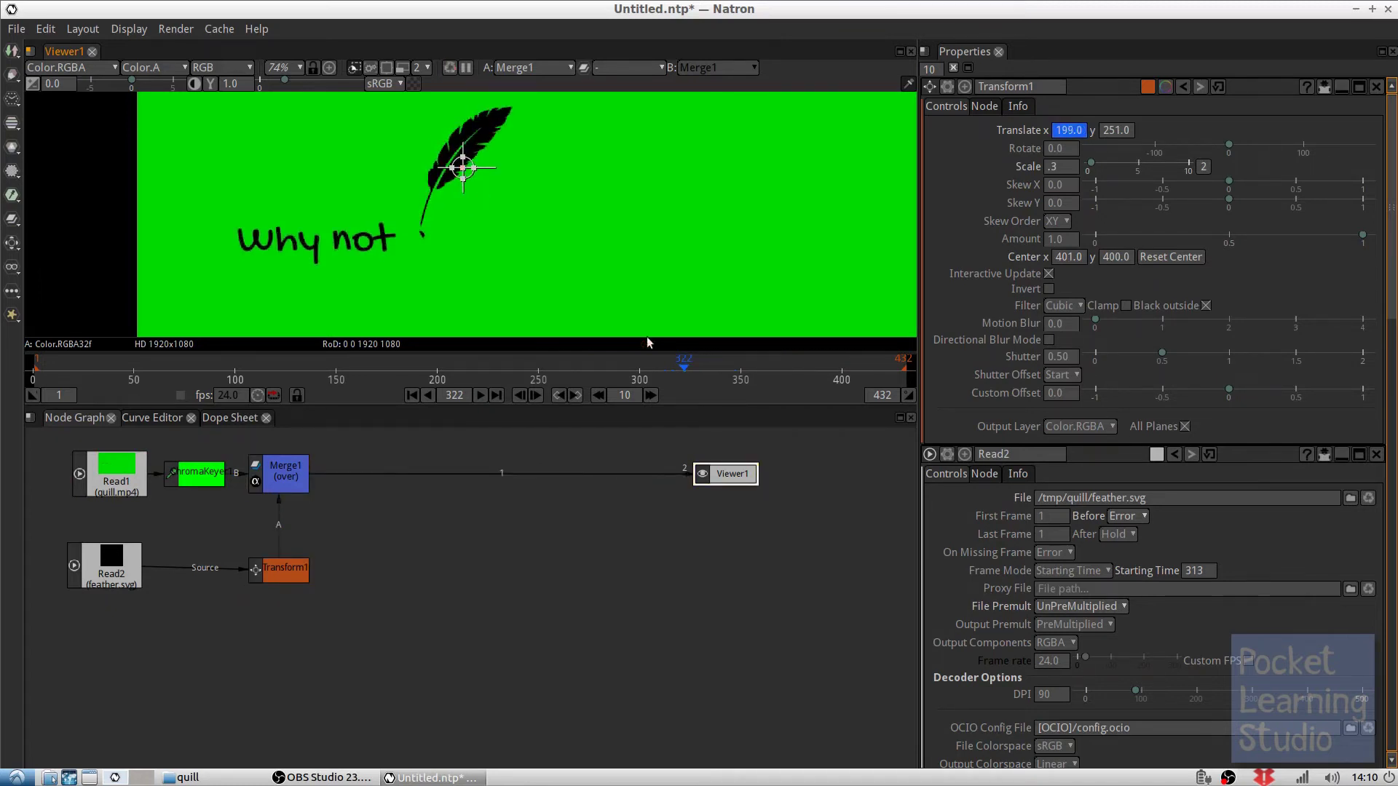
pyautogui.click(703, 367)
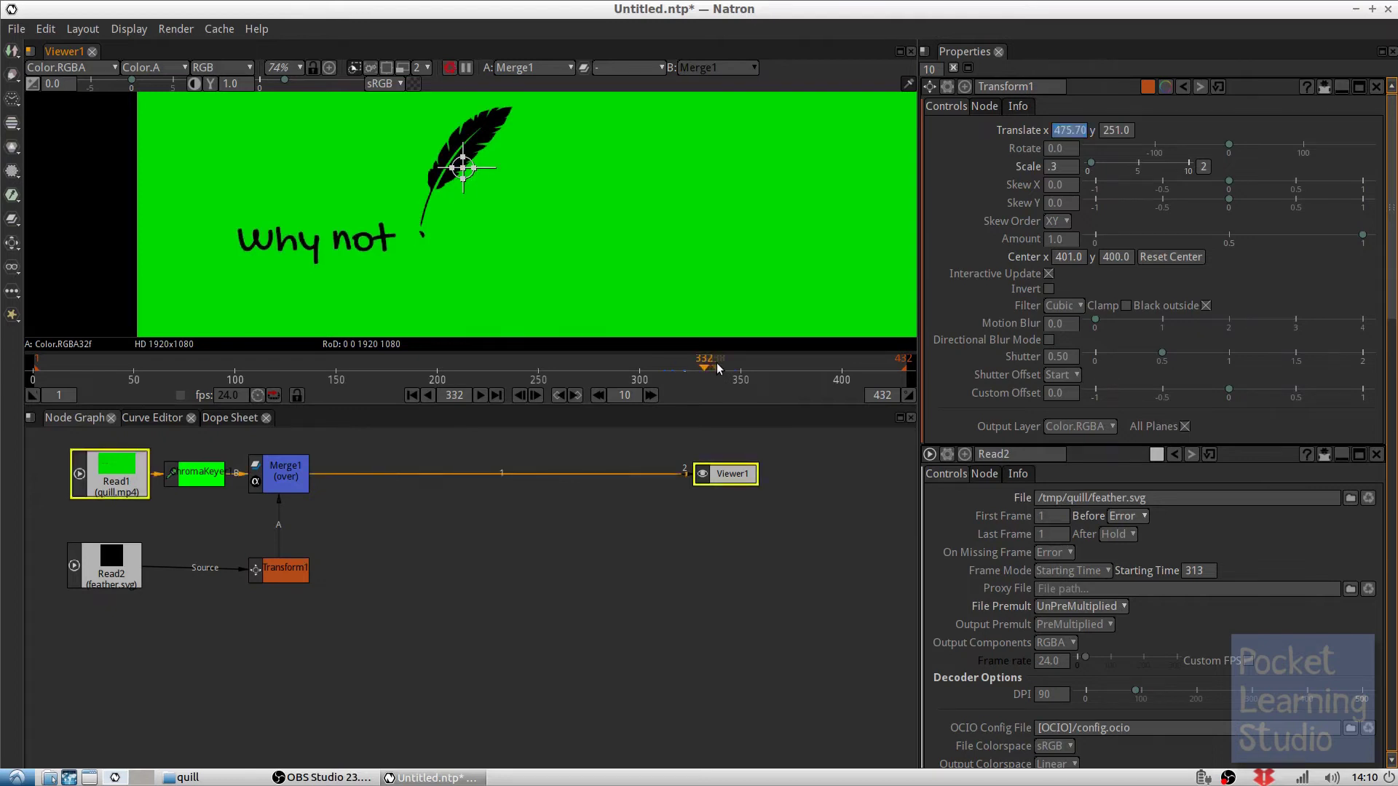
pyautogui.click(718, 367)
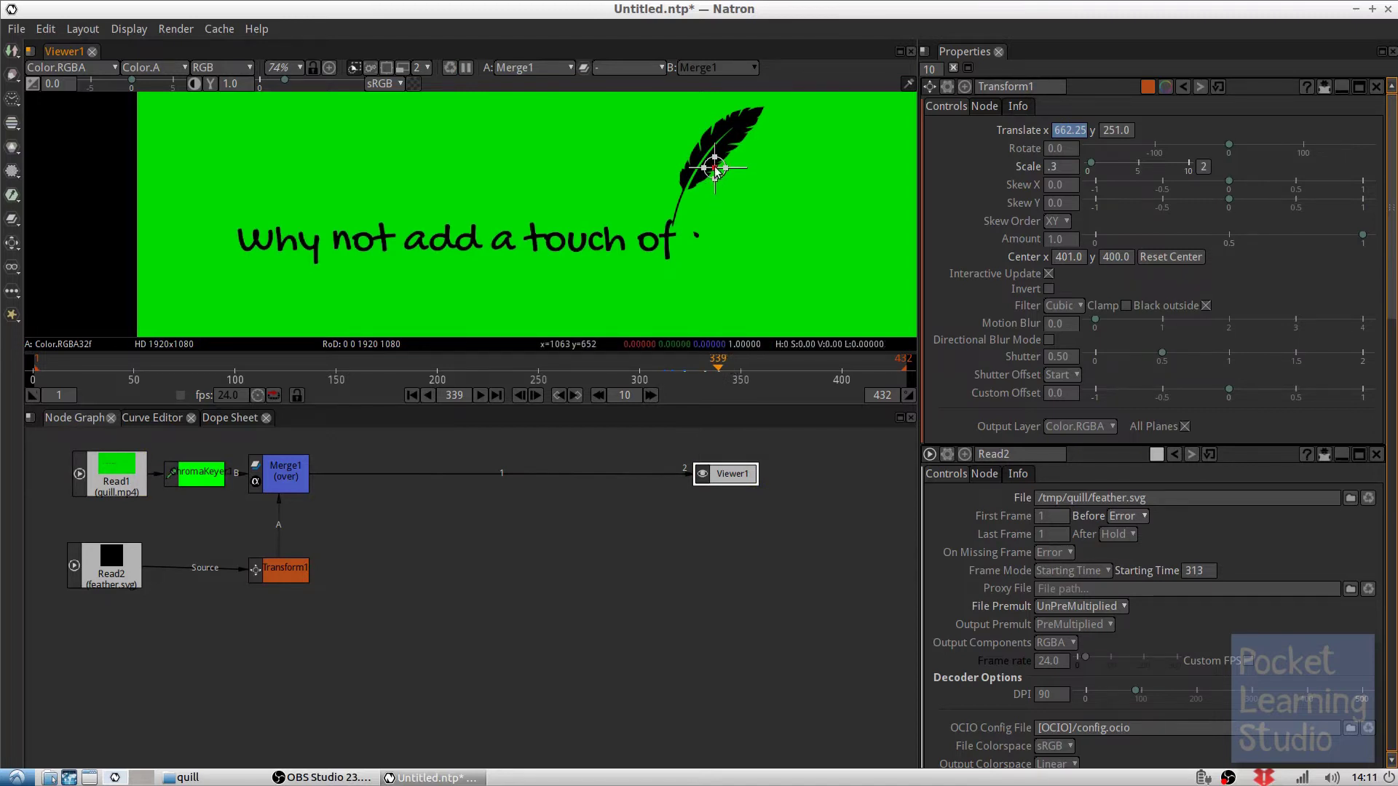
pyautogui.moveTo(719, 170); pyautogui.dragTo(744, 172)
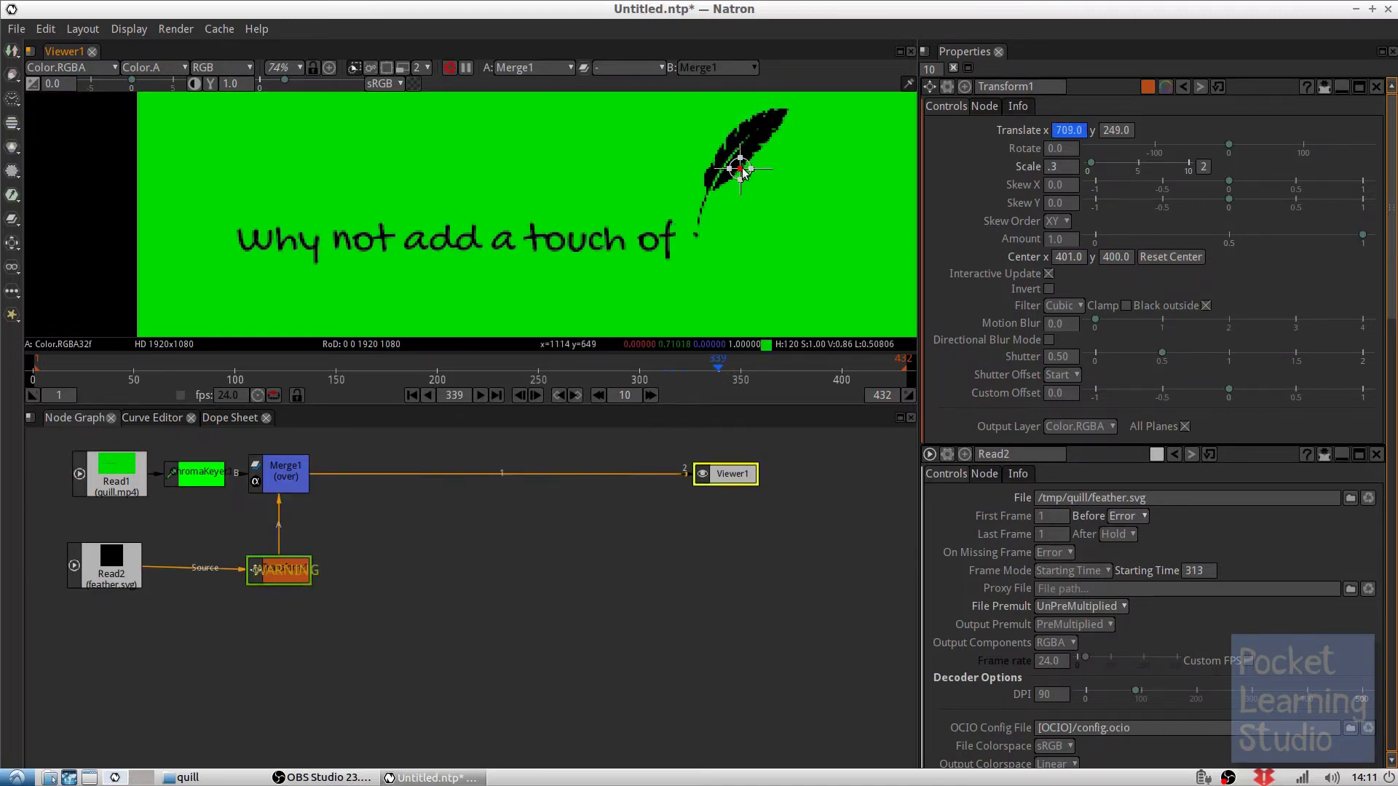
pyautogui.click(732, 369)
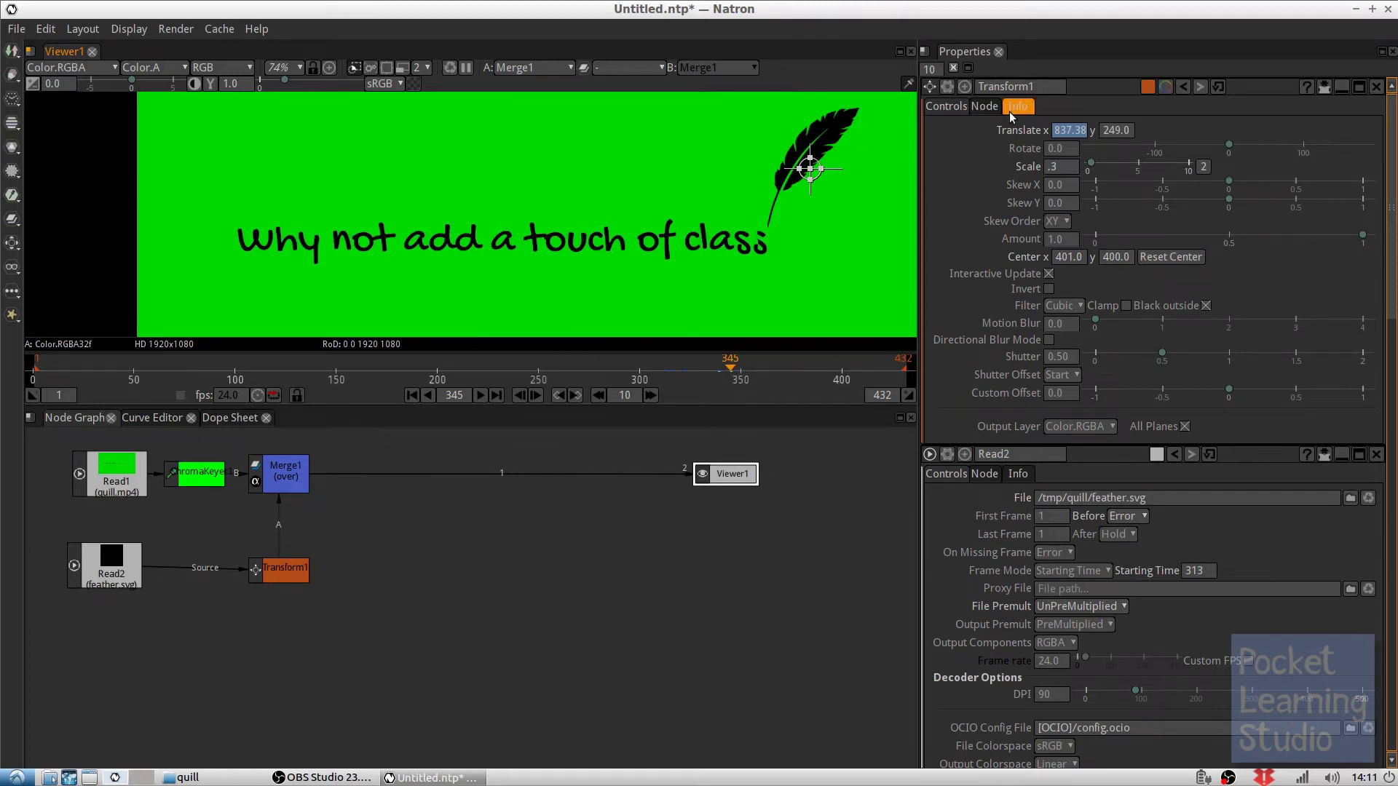
# Apply the expression 20*sin(thisNode.translate.ger()[0]) +220 to the Transform node's Translate y
pyautogui.click(1112, 130)
pyautogui.rightClick(1112, 131)
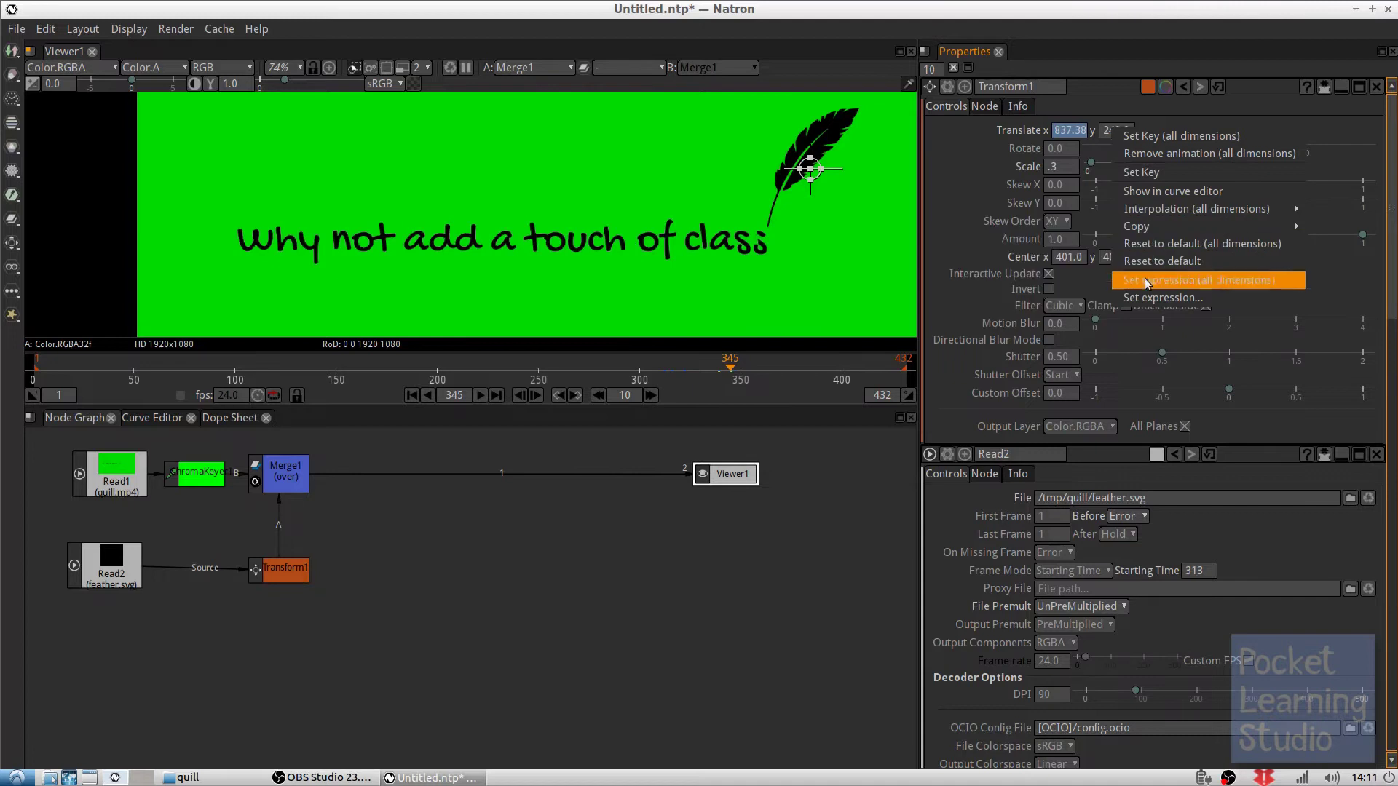
pyautogui.click(1152, 298)
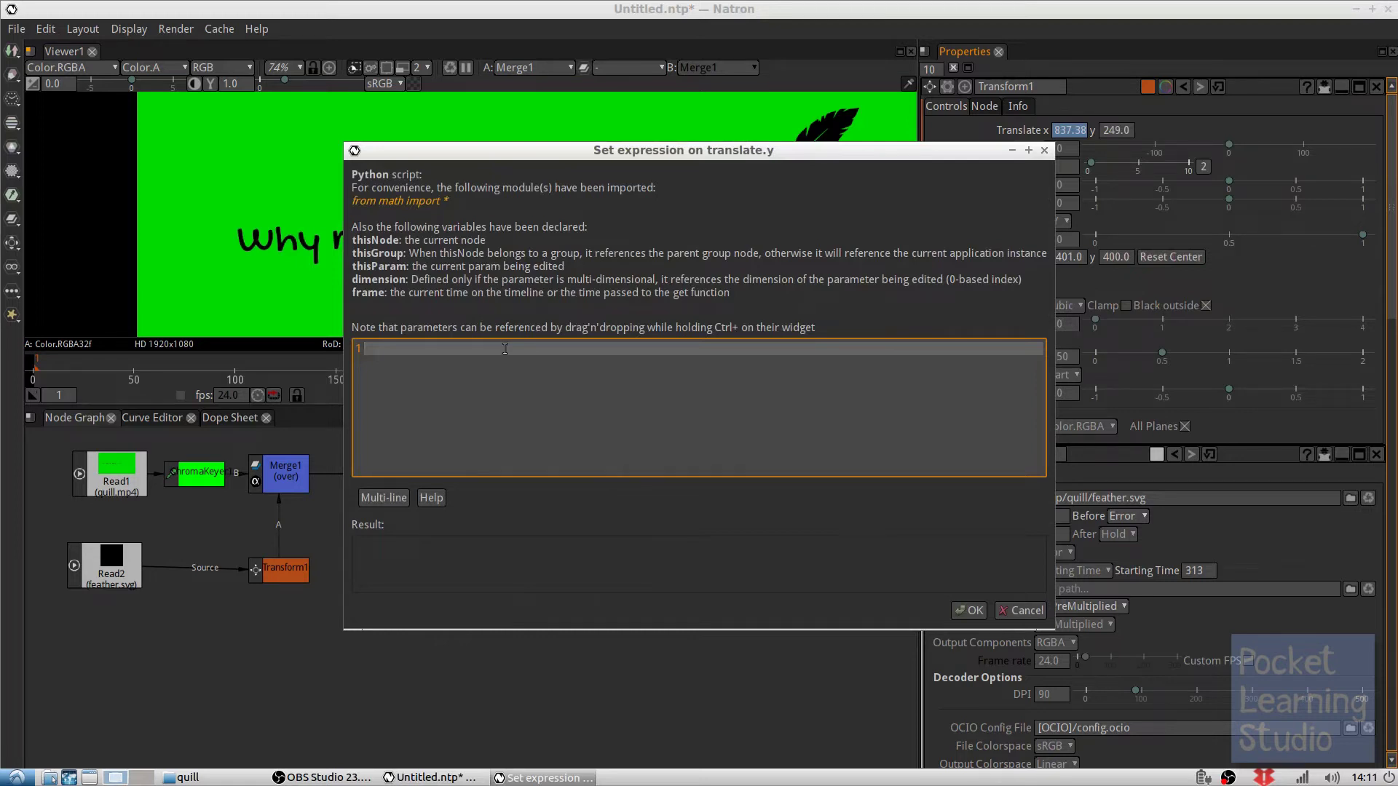
pyautogui.write('20*sin(')
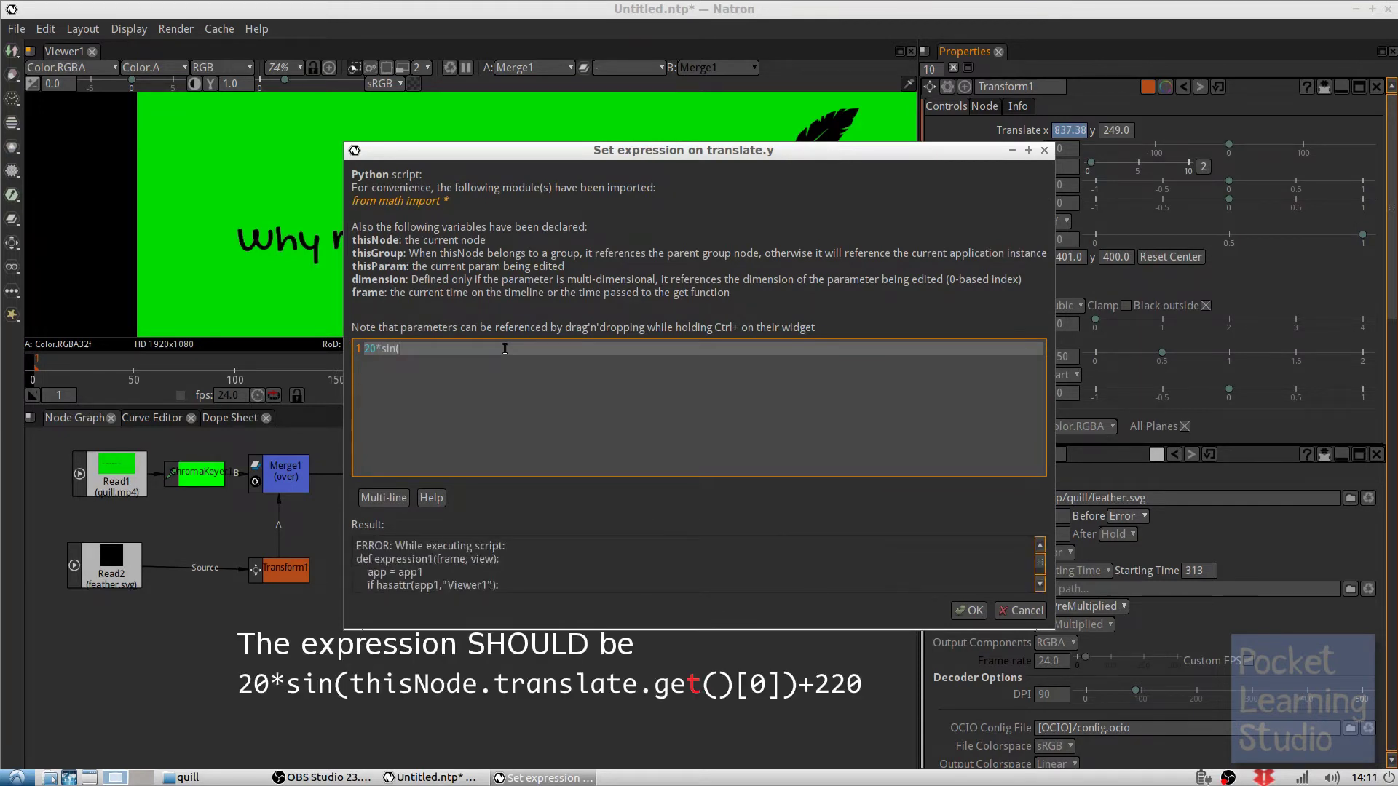
pyautogui.write('thisNode.translate.get()[0])')
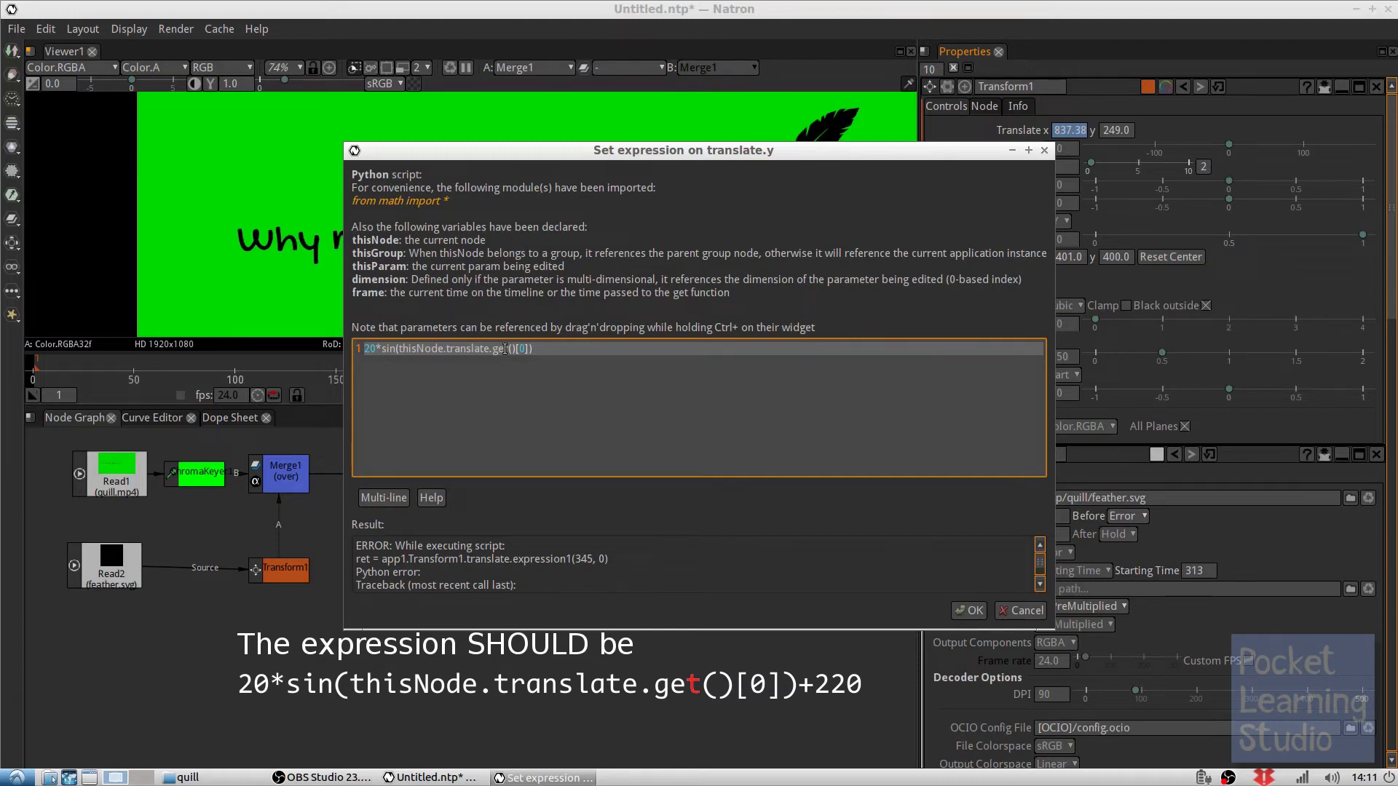
pyautogui.write(' +')
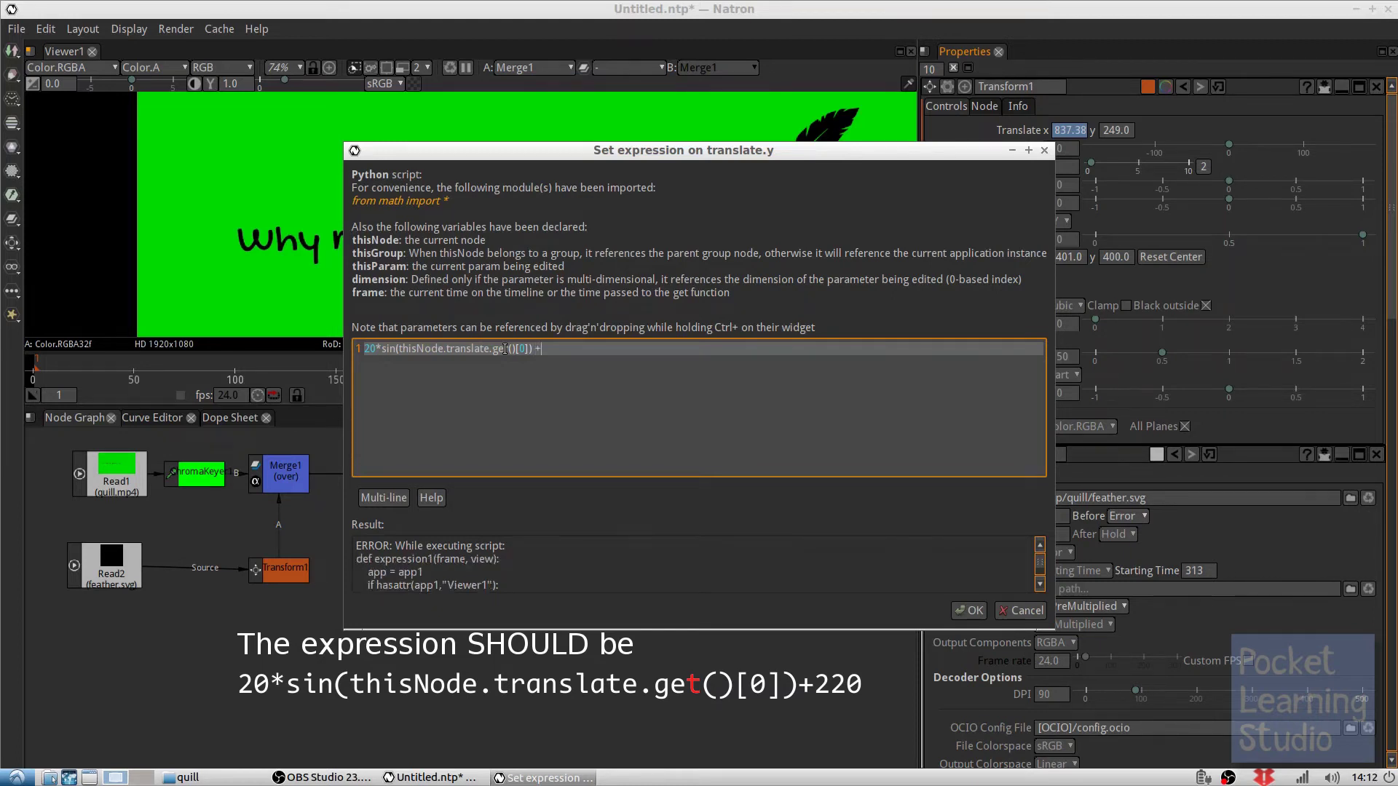
pyautogui.write('220')
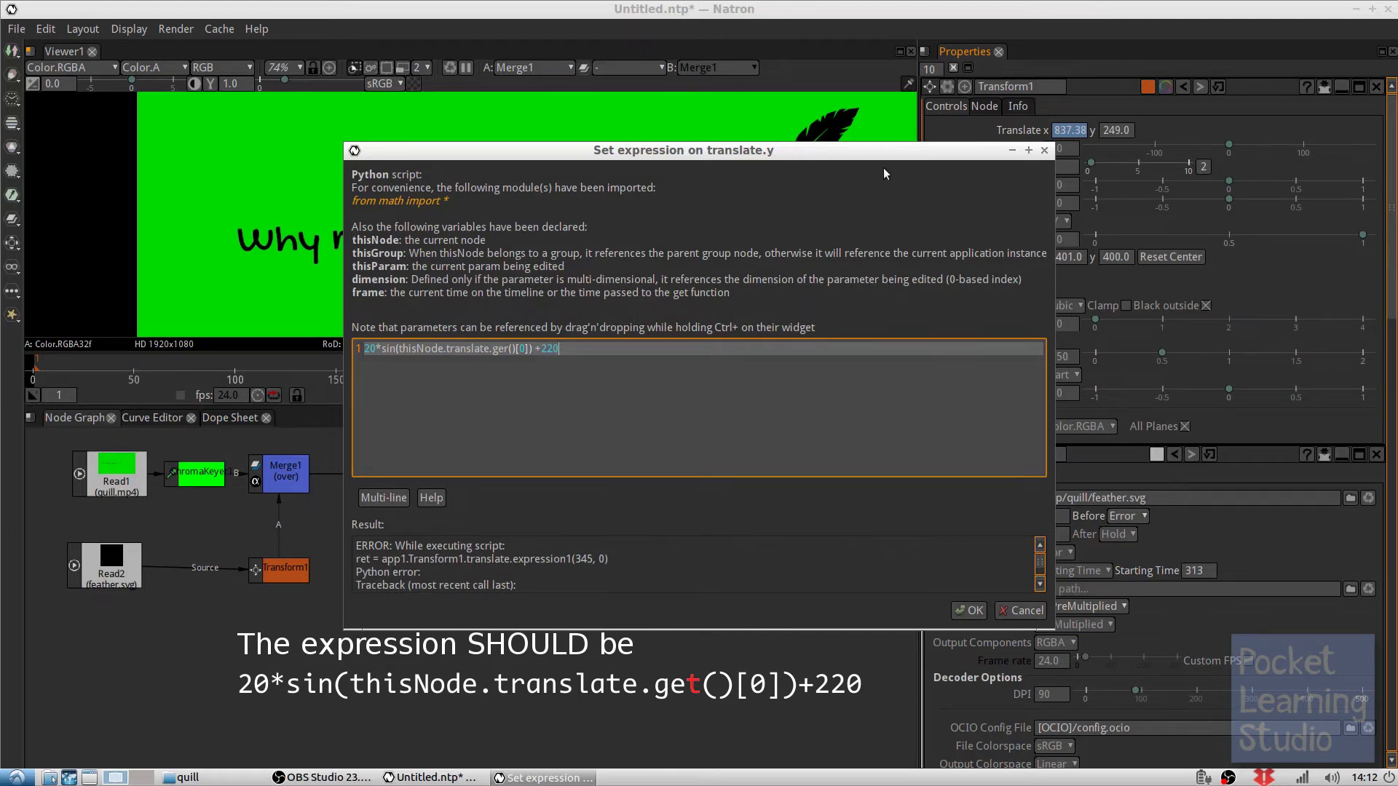
pyautogui.moveTo(869, 150); pyautogui.dragTo(758, 152)
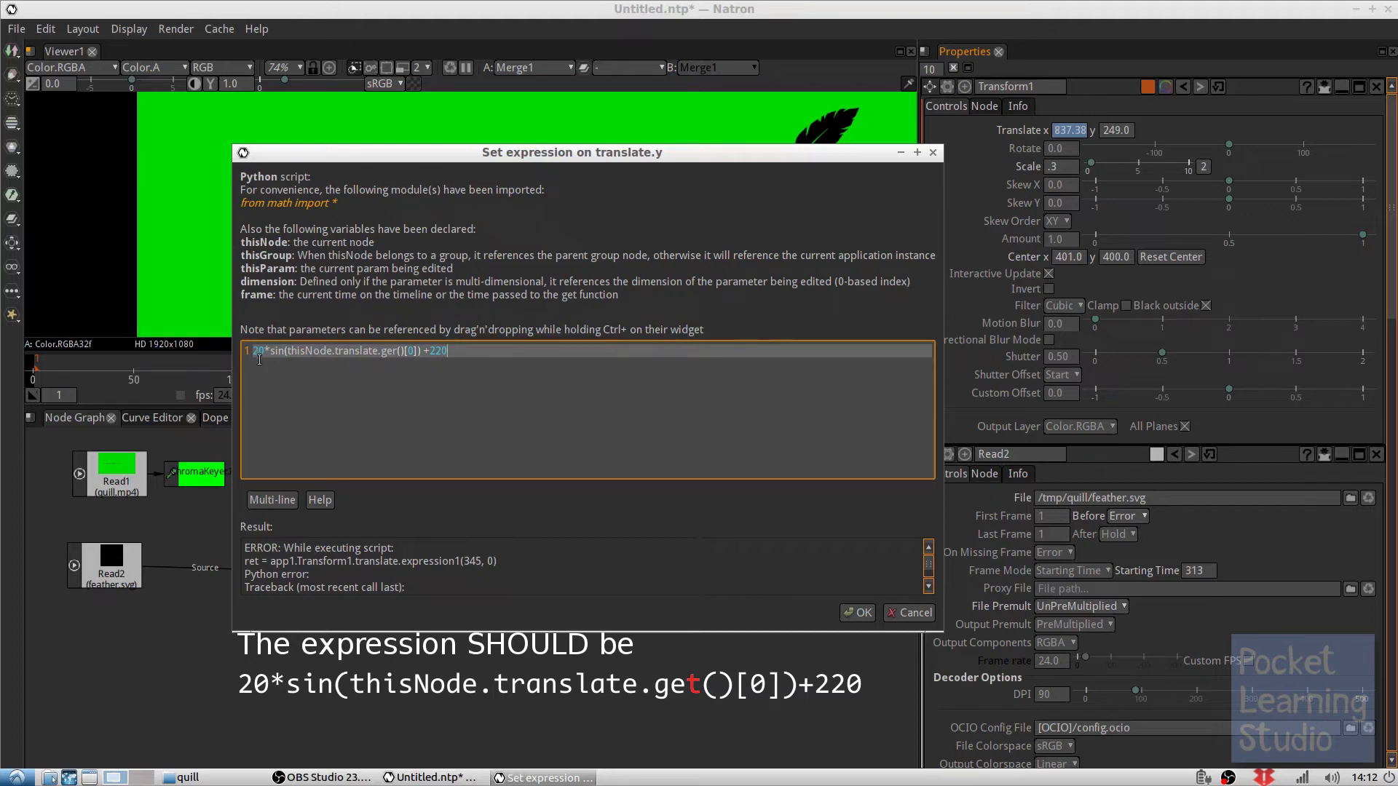
pyautogui.click(856, 613)
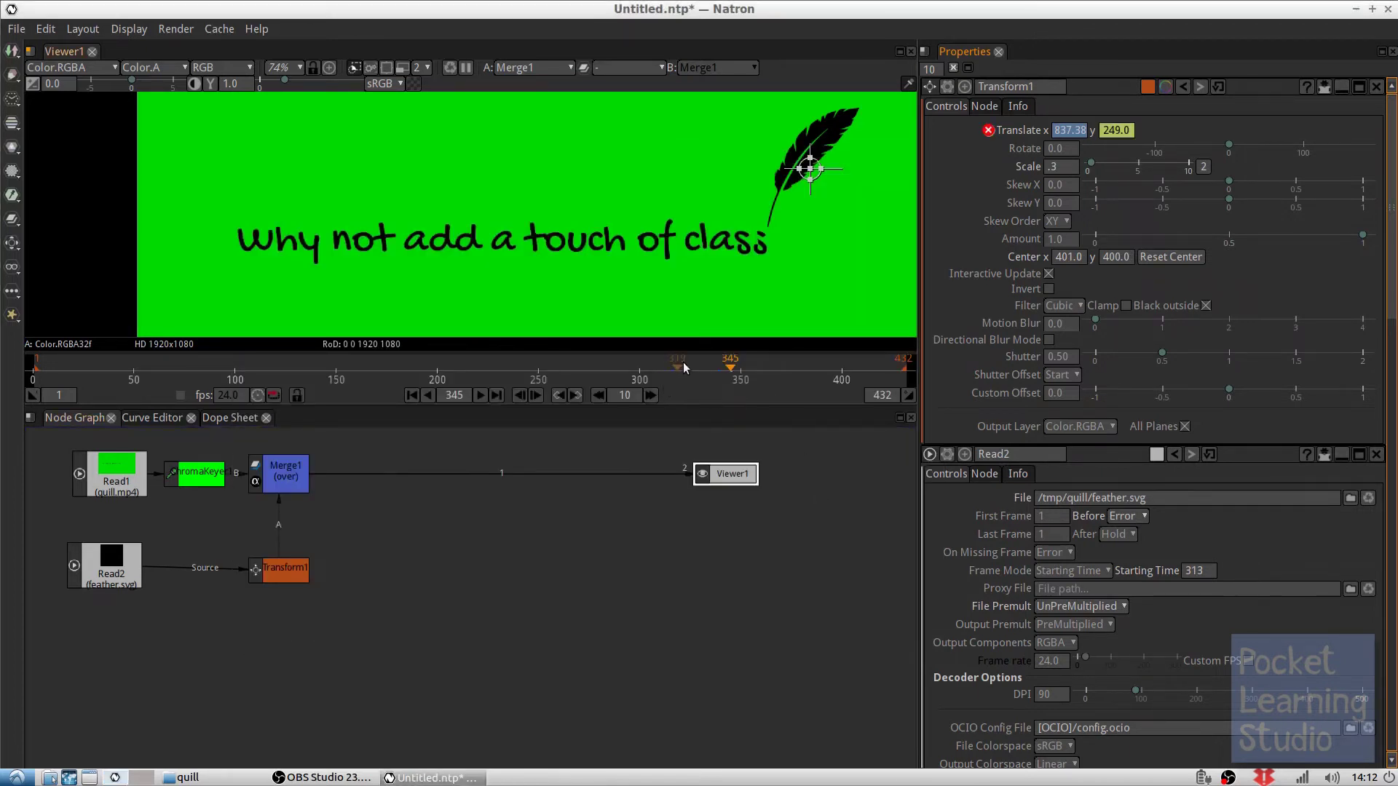
# Check the feather's motion up to frame 333 and correct the Translate y expression to 20*sin(thisNode.translate.get()[0]) +220
pyautogui.click(702, 364)
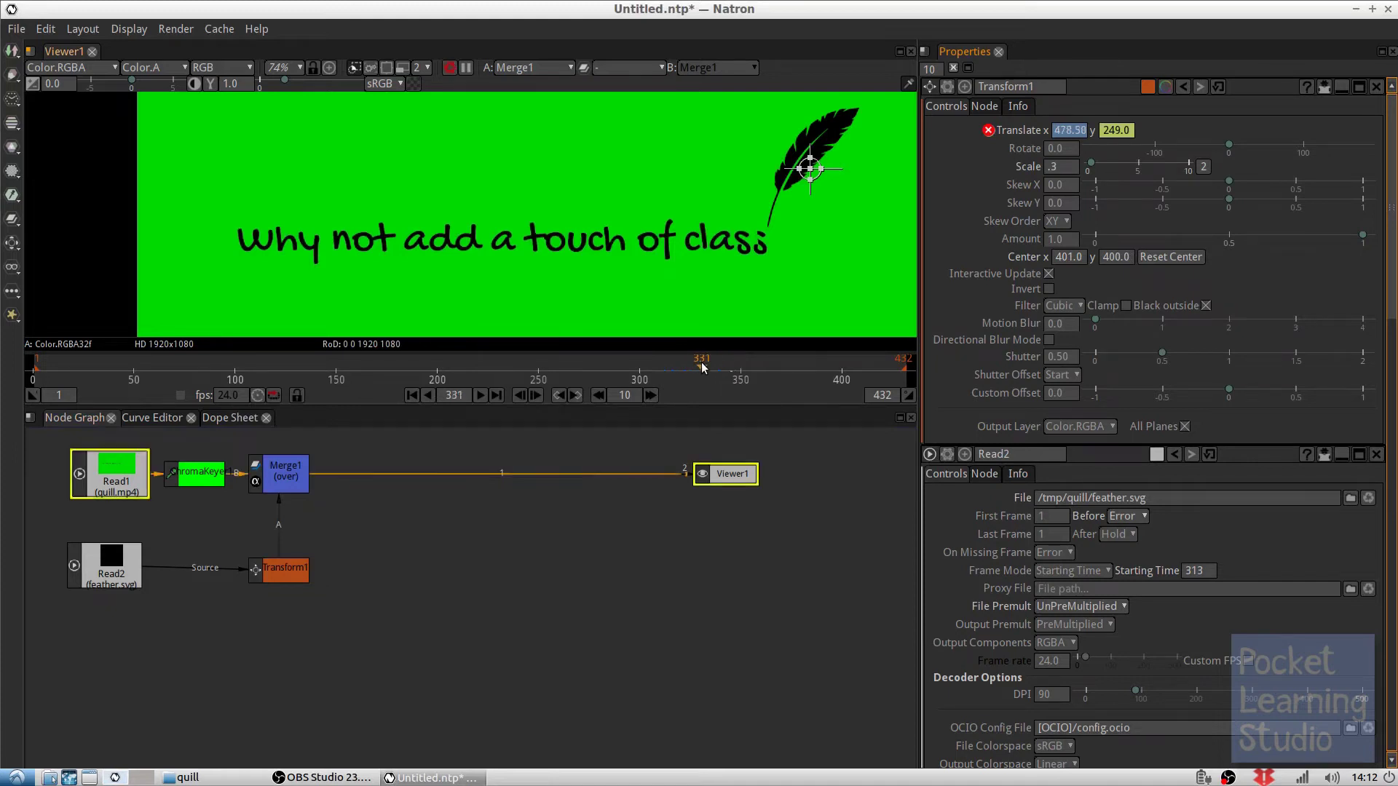
pyautogui.click(661, 373)
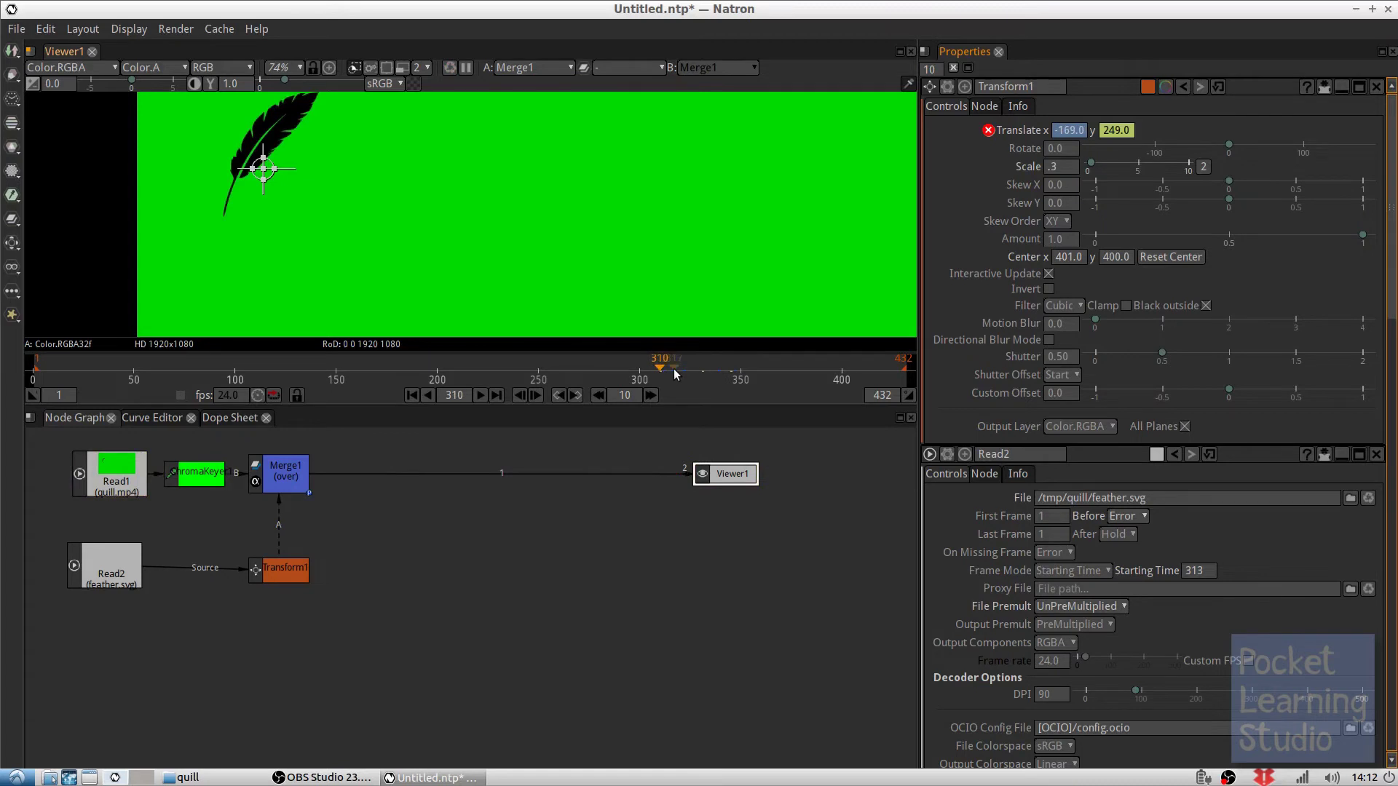
pyautogui.click(698, 368)
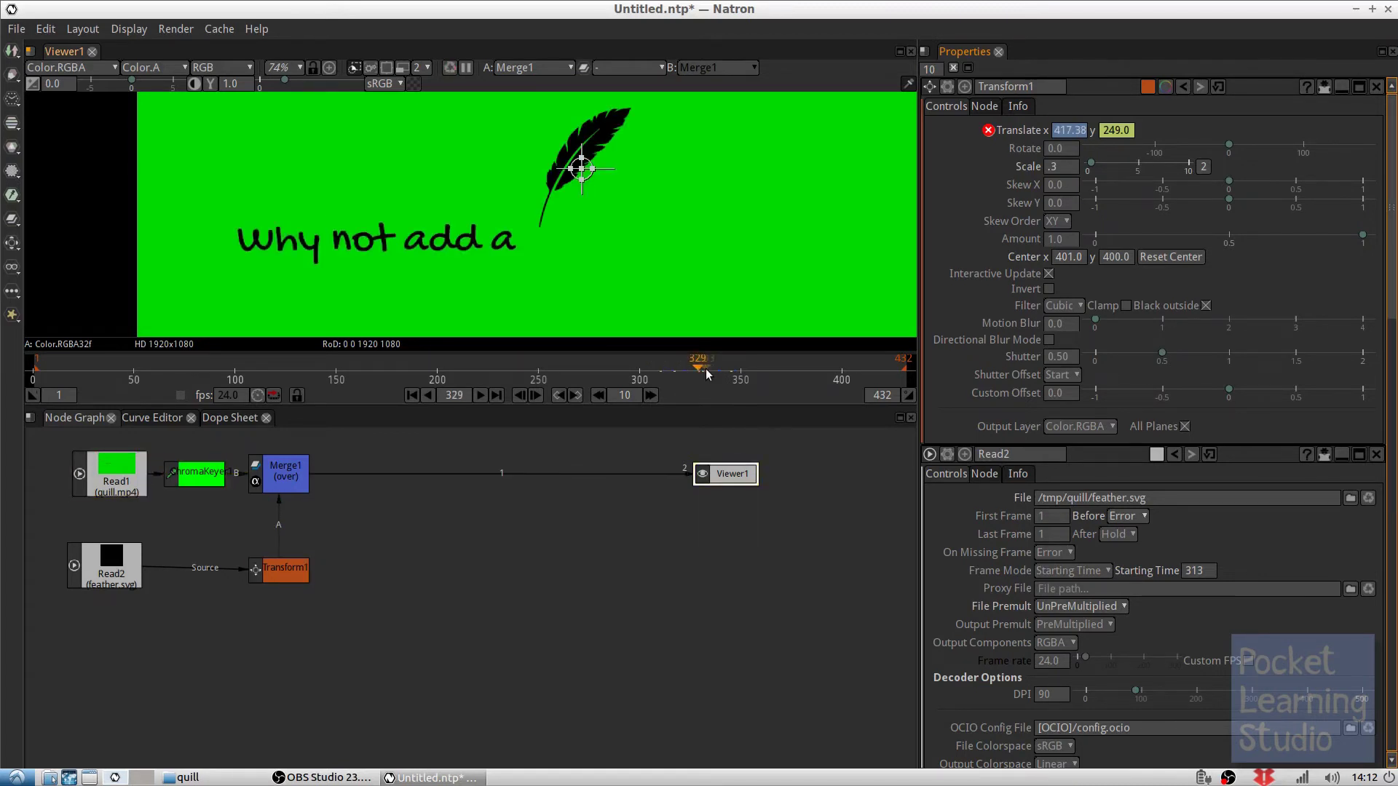
pyautogui.click(705, 368)
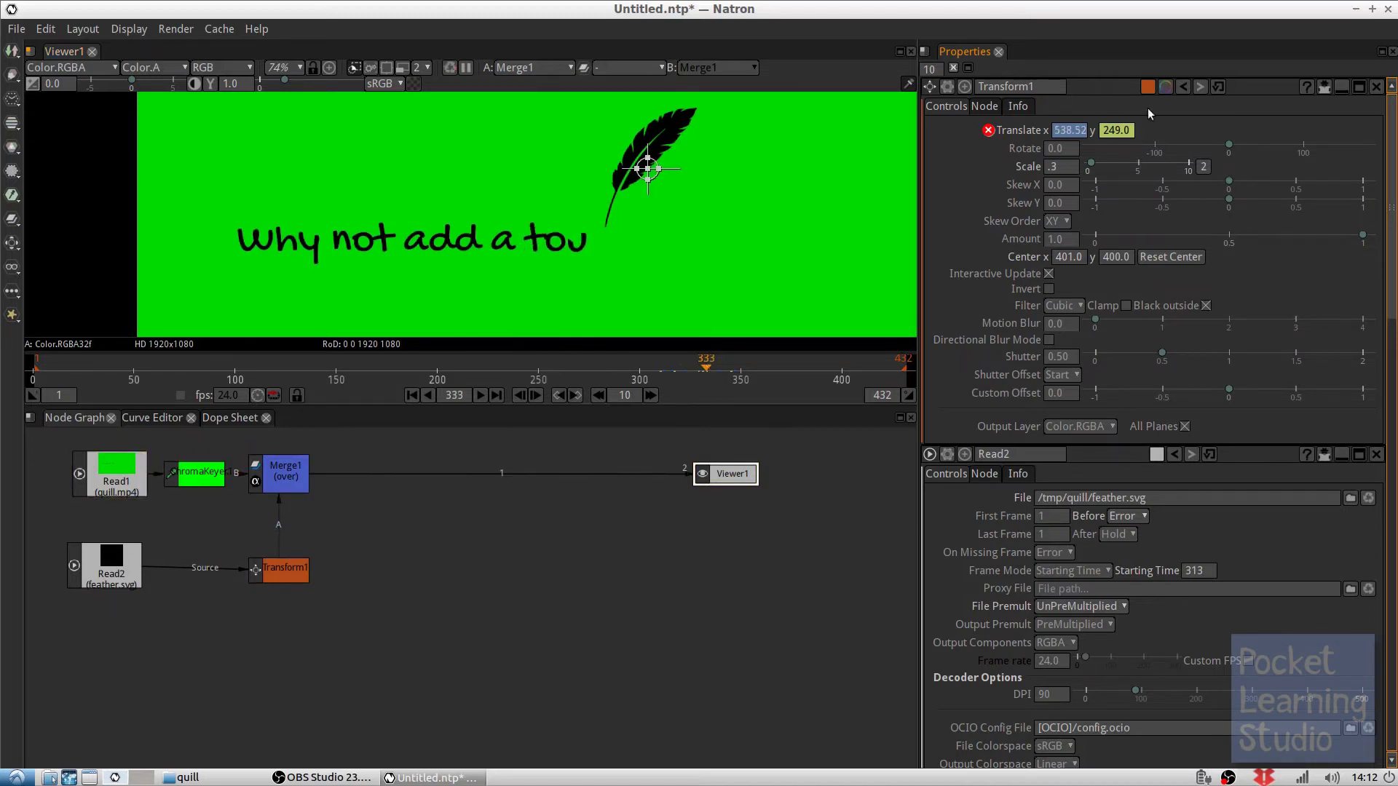
pyautogui.rightClick(1112, 131)
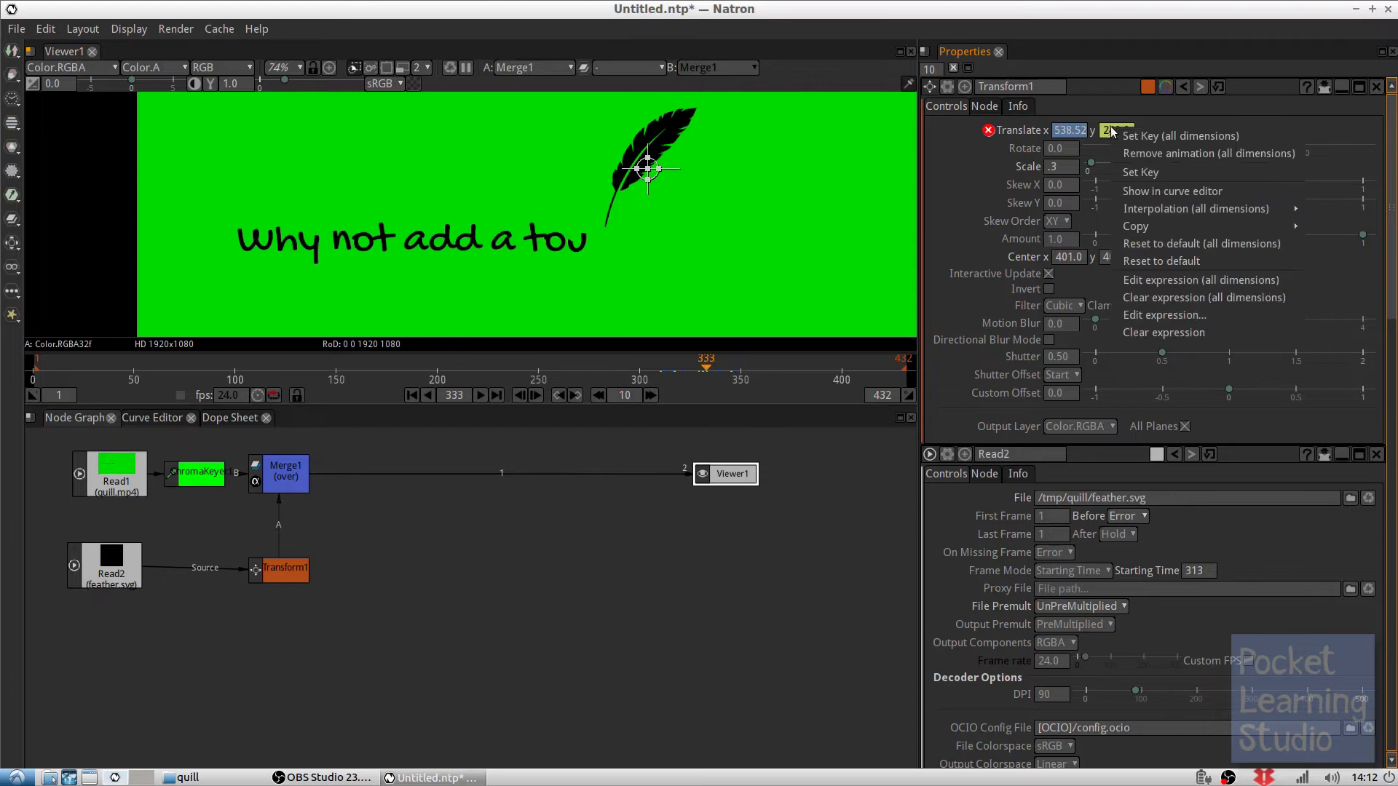
pyautogui.click(1169, 320)
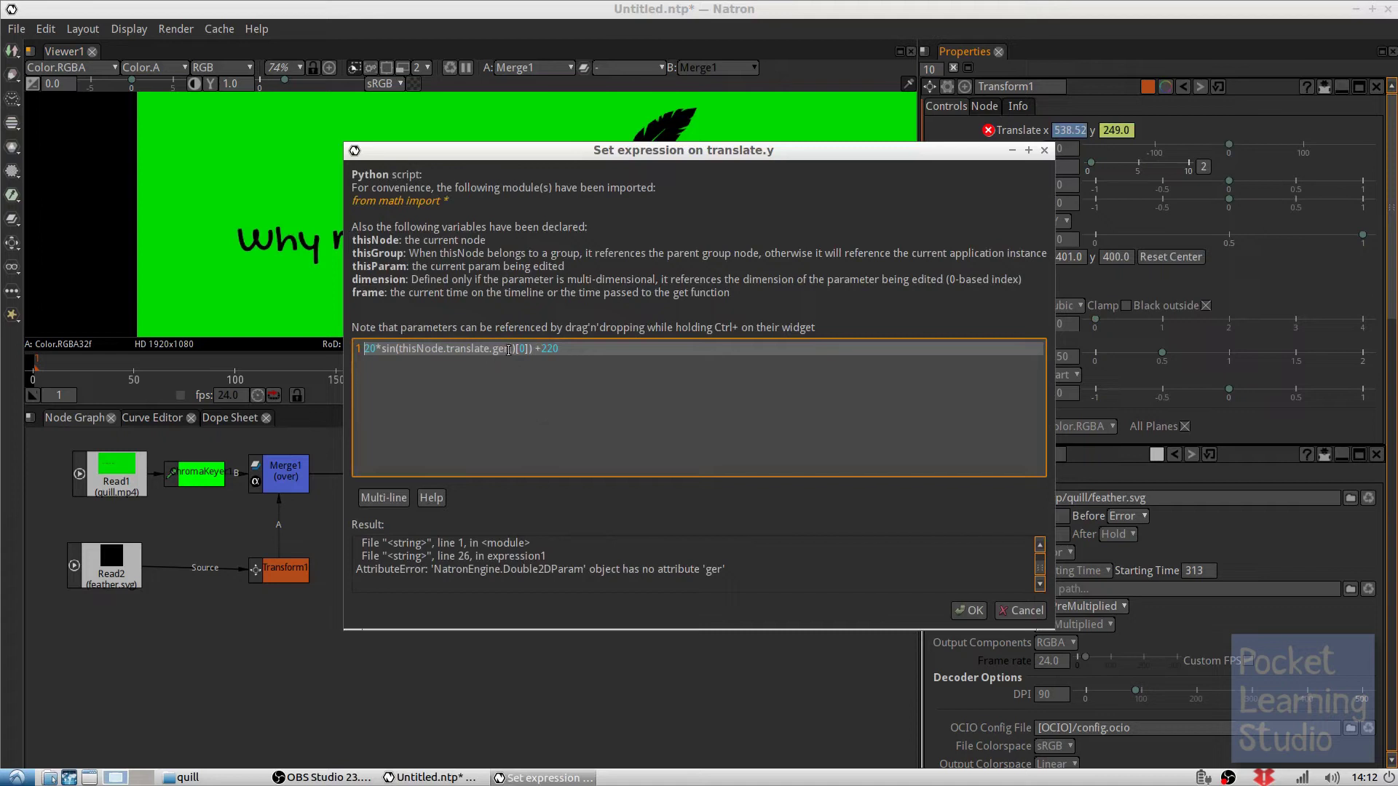
pyautogui.press('BackSpace')
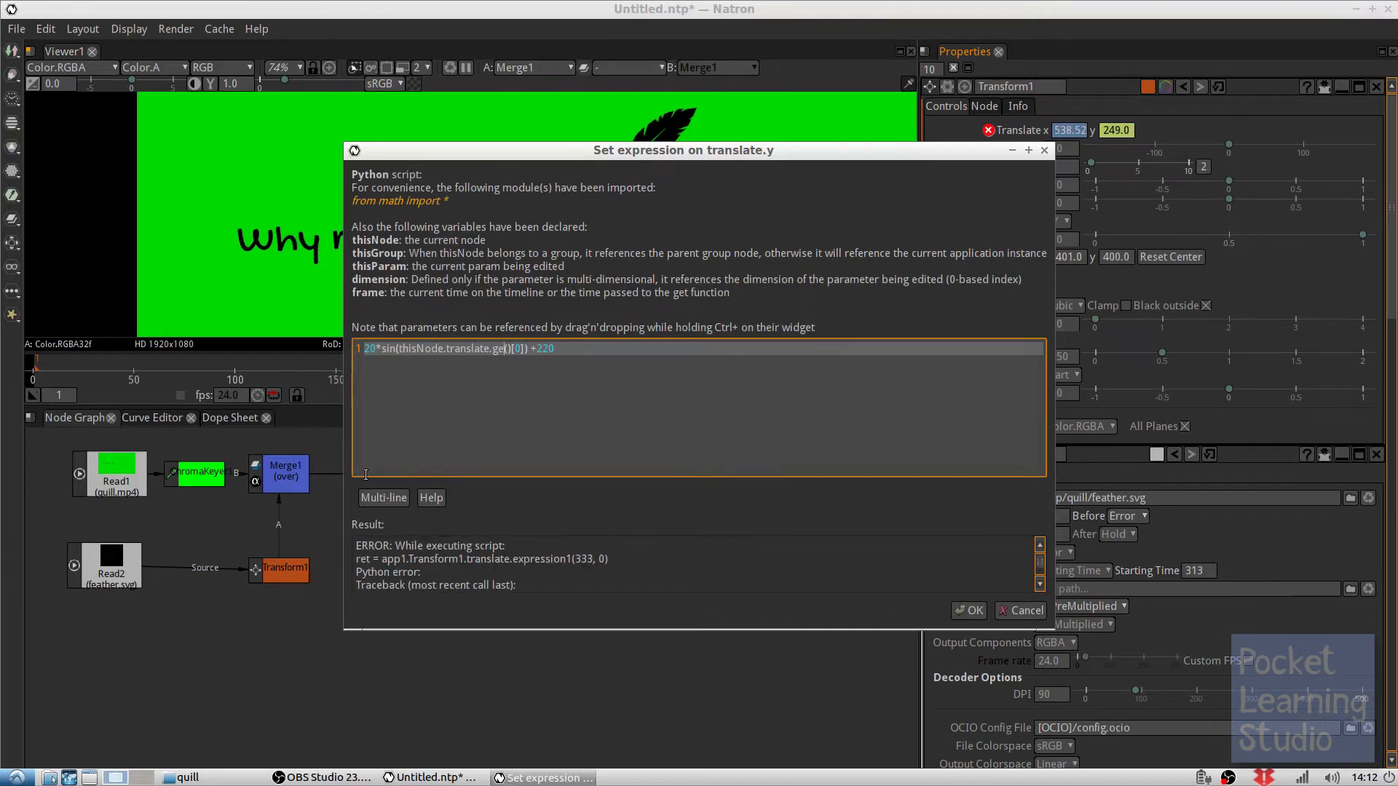
pyautogui.write('t')
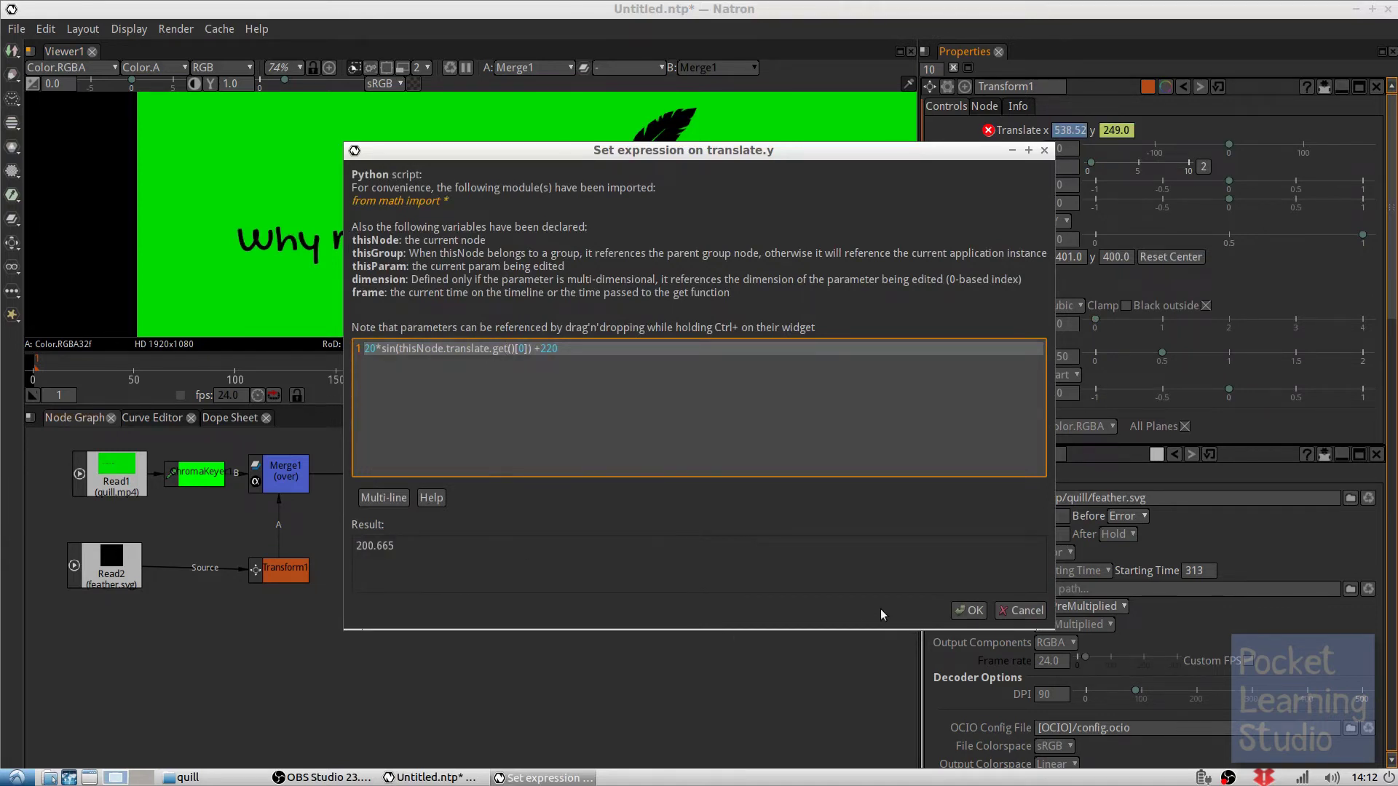
pyautogui.click(969, 610)
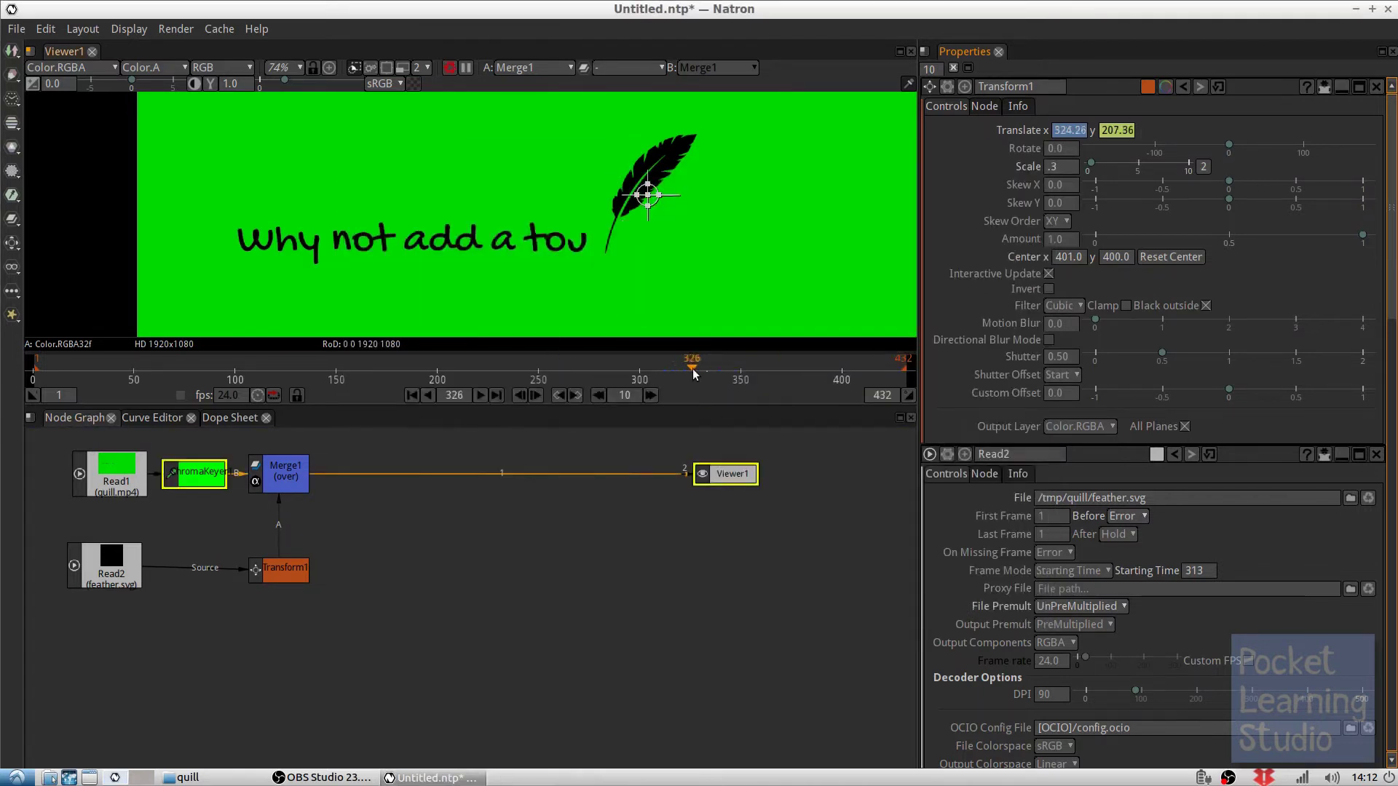
# Review the feather's wobble along the writing frame by frame between frames 315 and 331
pyautogui.click(668, 368)
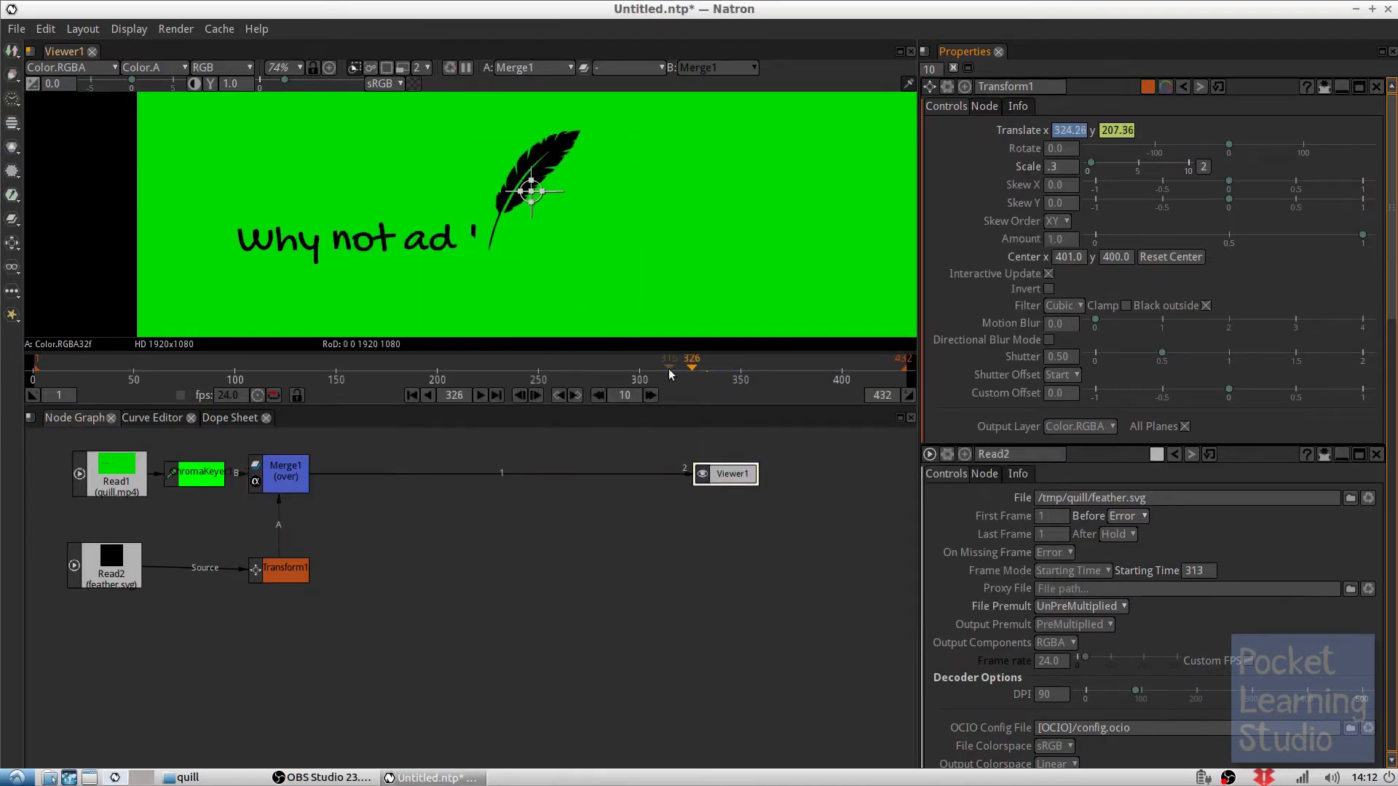
pyautogui.click(532, 396)
pyautogui.click(531, 396)
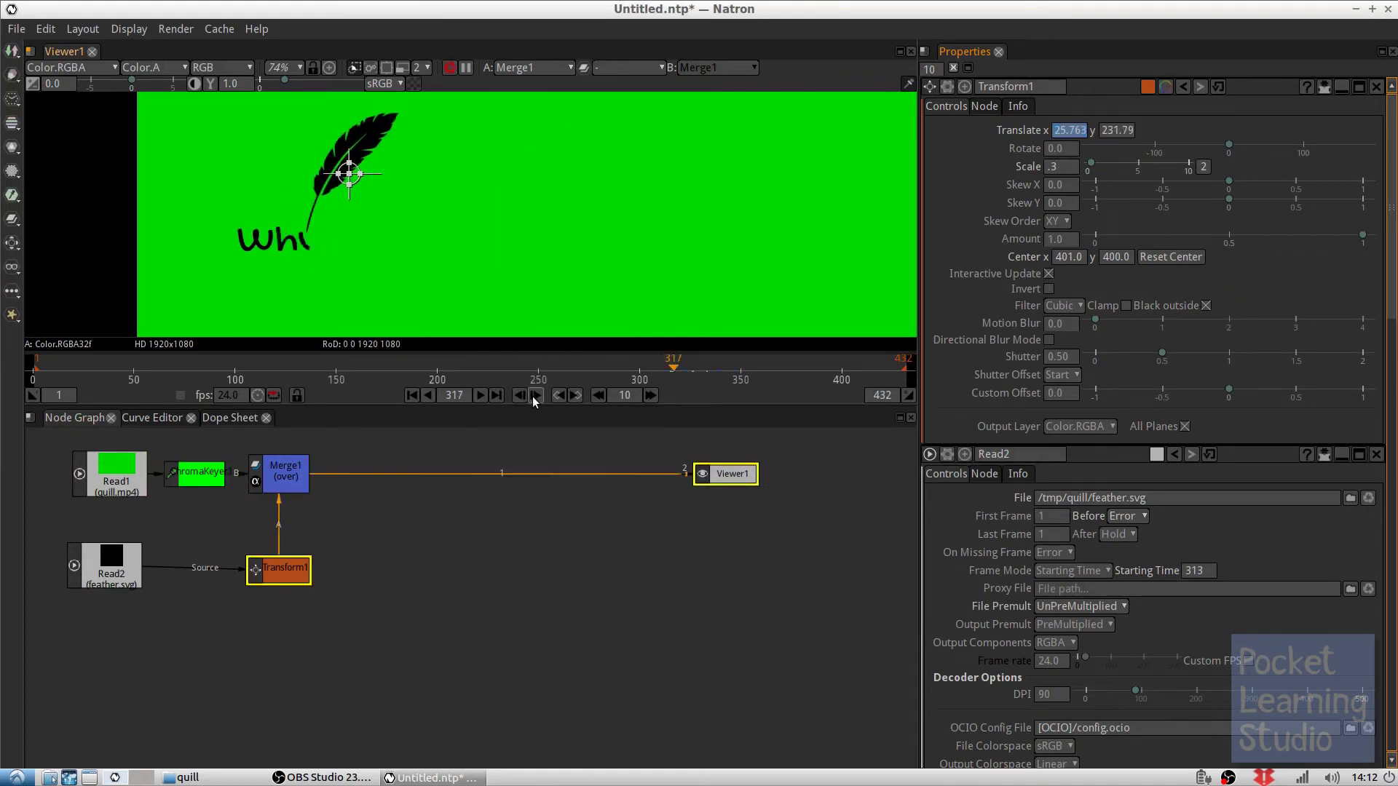
pyautogui.click(531, 396)
pyautogui.click(532, 396)
pyautogui.click(531, 396)
pyautogui.click(531, 396)
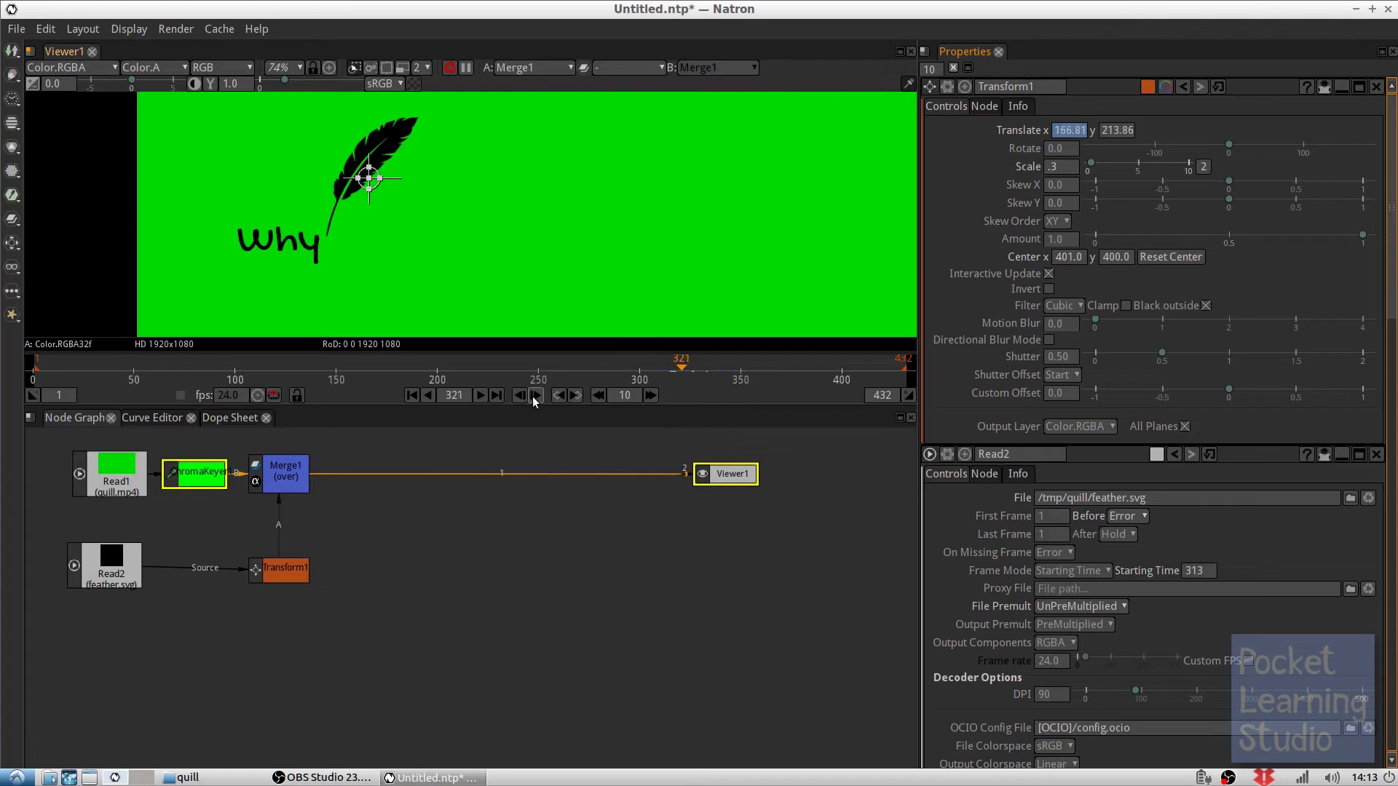
pyautogui.click(531, 396)
pyautogui.click(531, 396)
pyautogui.click(532, 396)
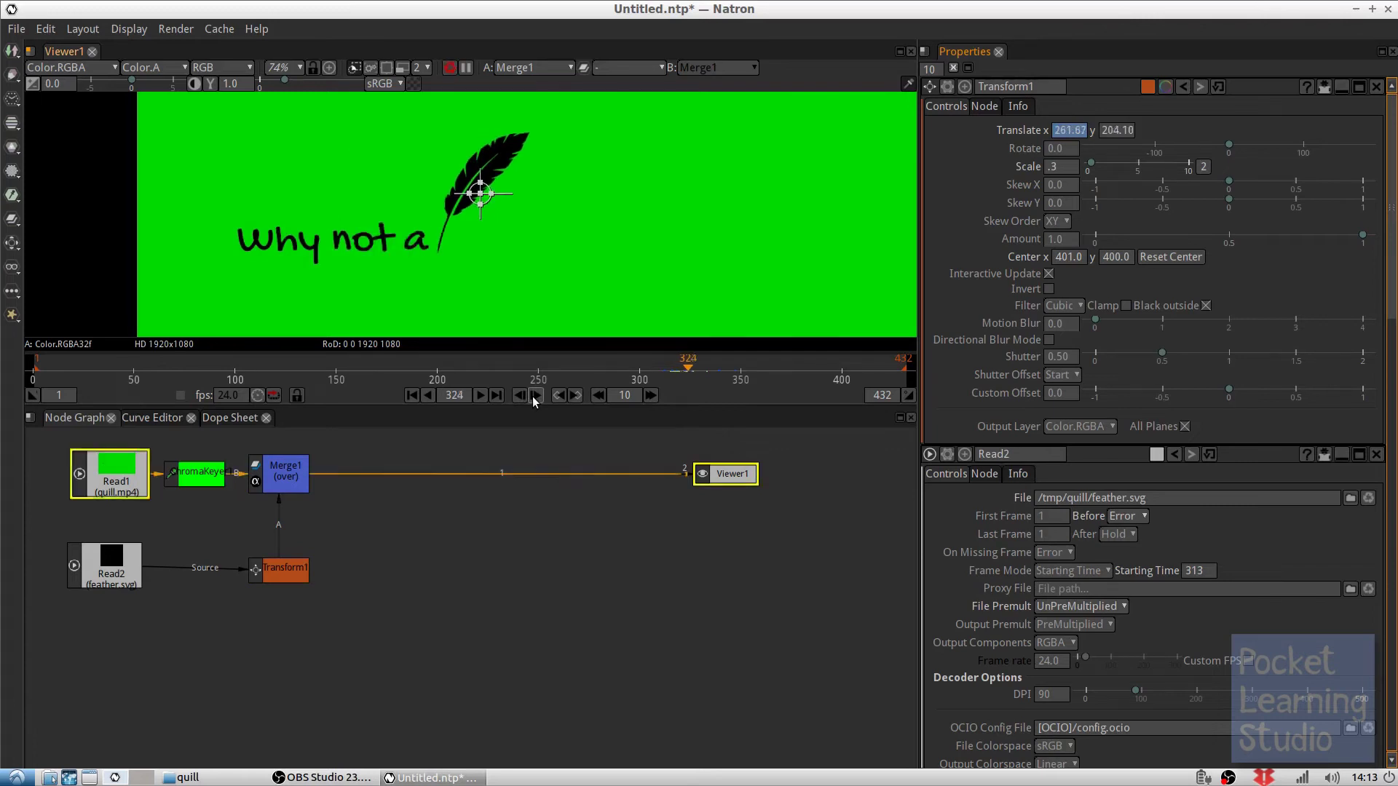
pyautogui.click(532, 396)
pyautogui.click(531, 396)
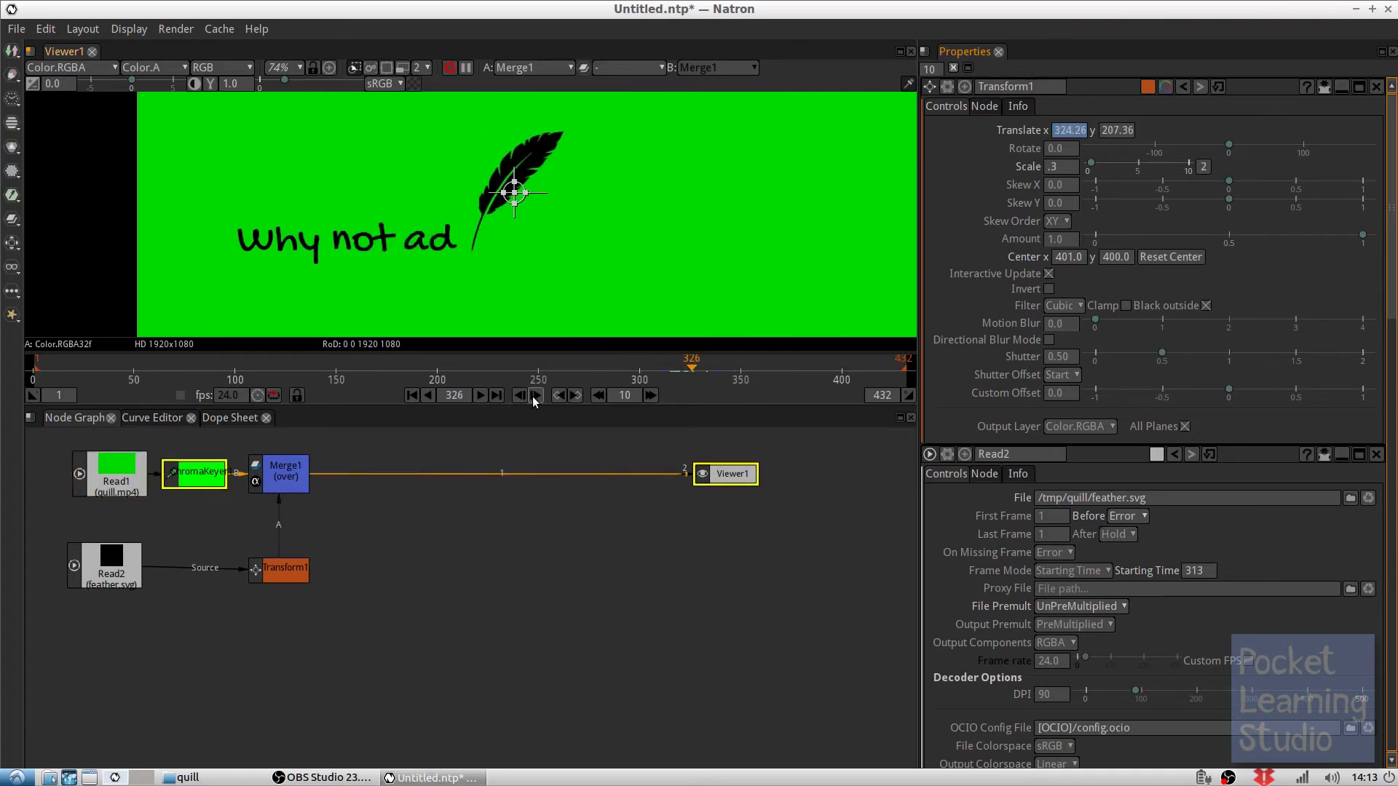
pyautogui.click(531, 396)
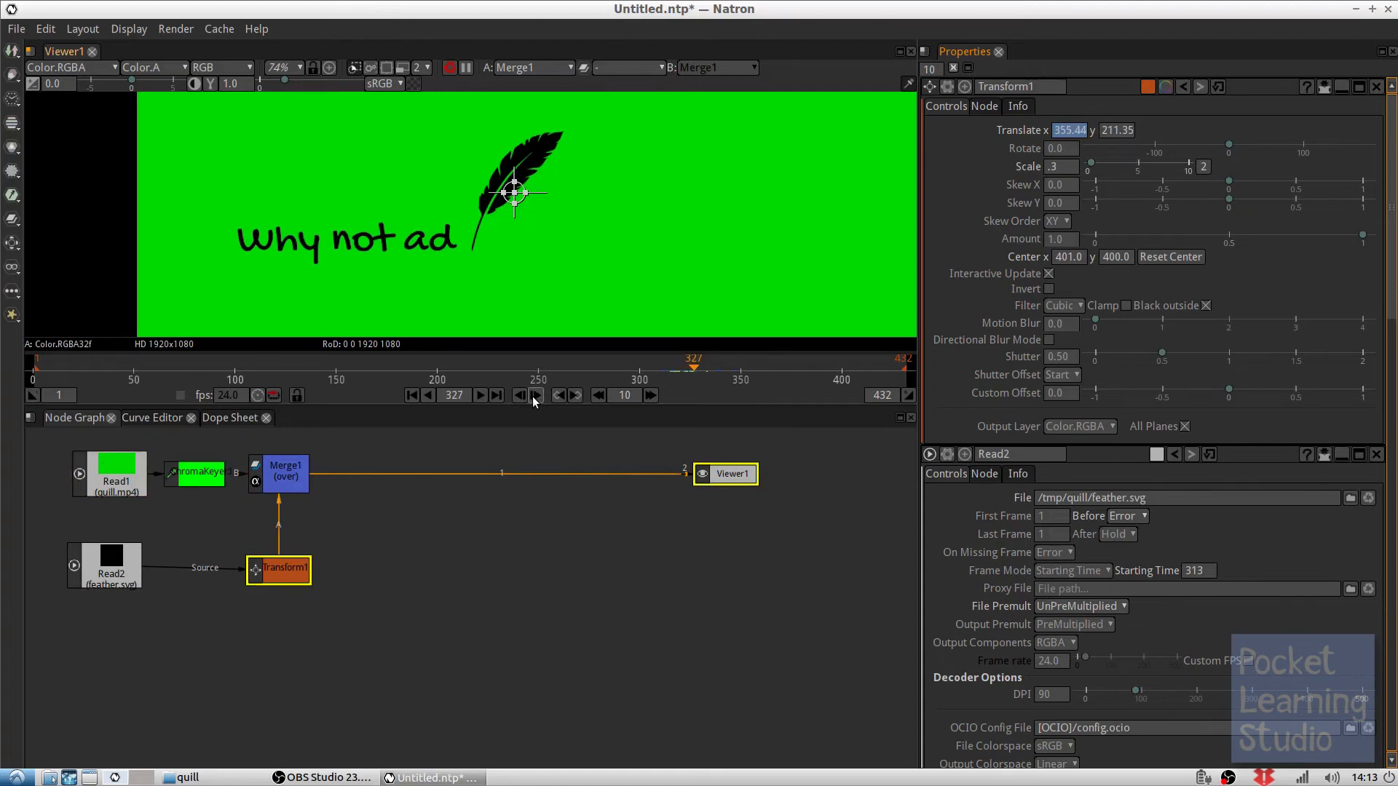
pyautogui.click(532, 396)
pyautogui.click(532, 396)
pyautogui.click(532, 396)
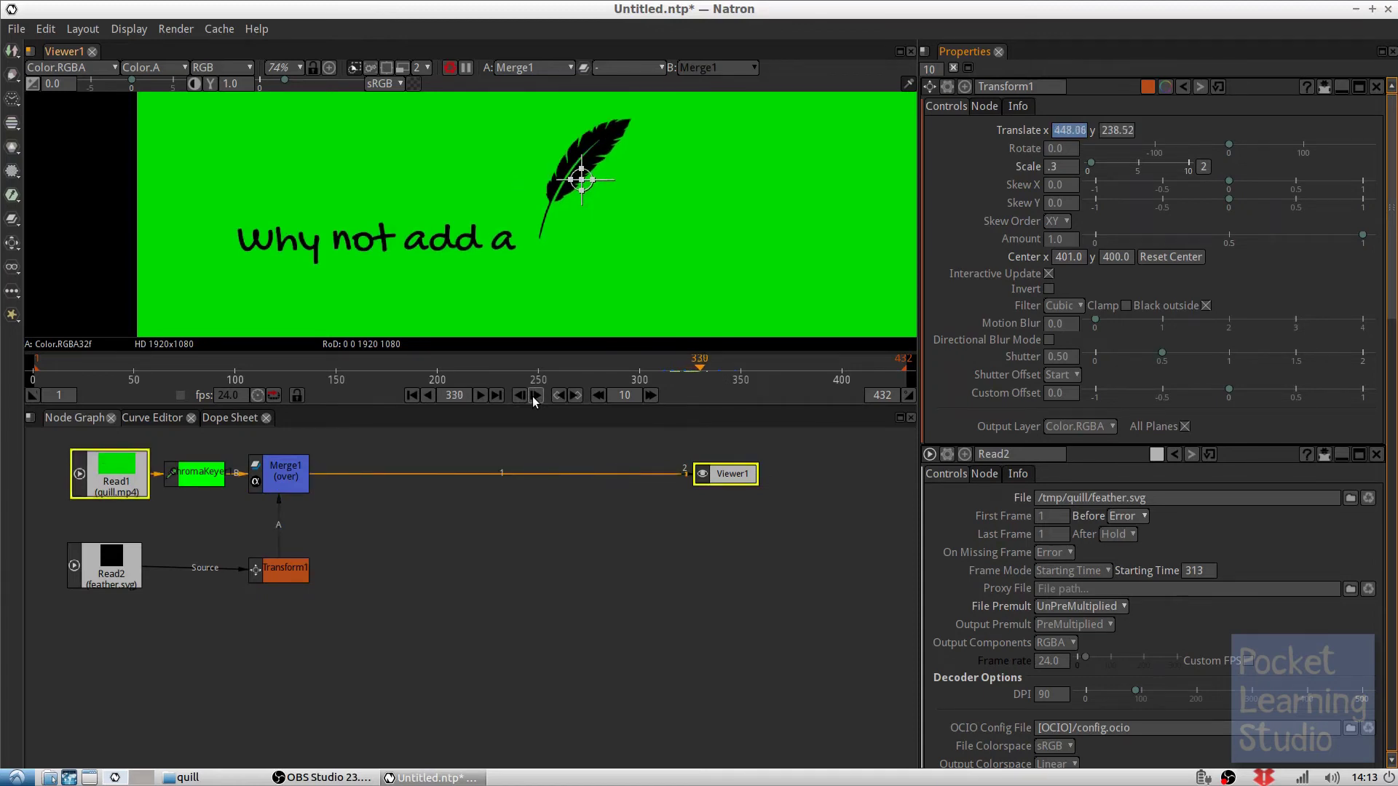
pyautogui.click(533, 396)
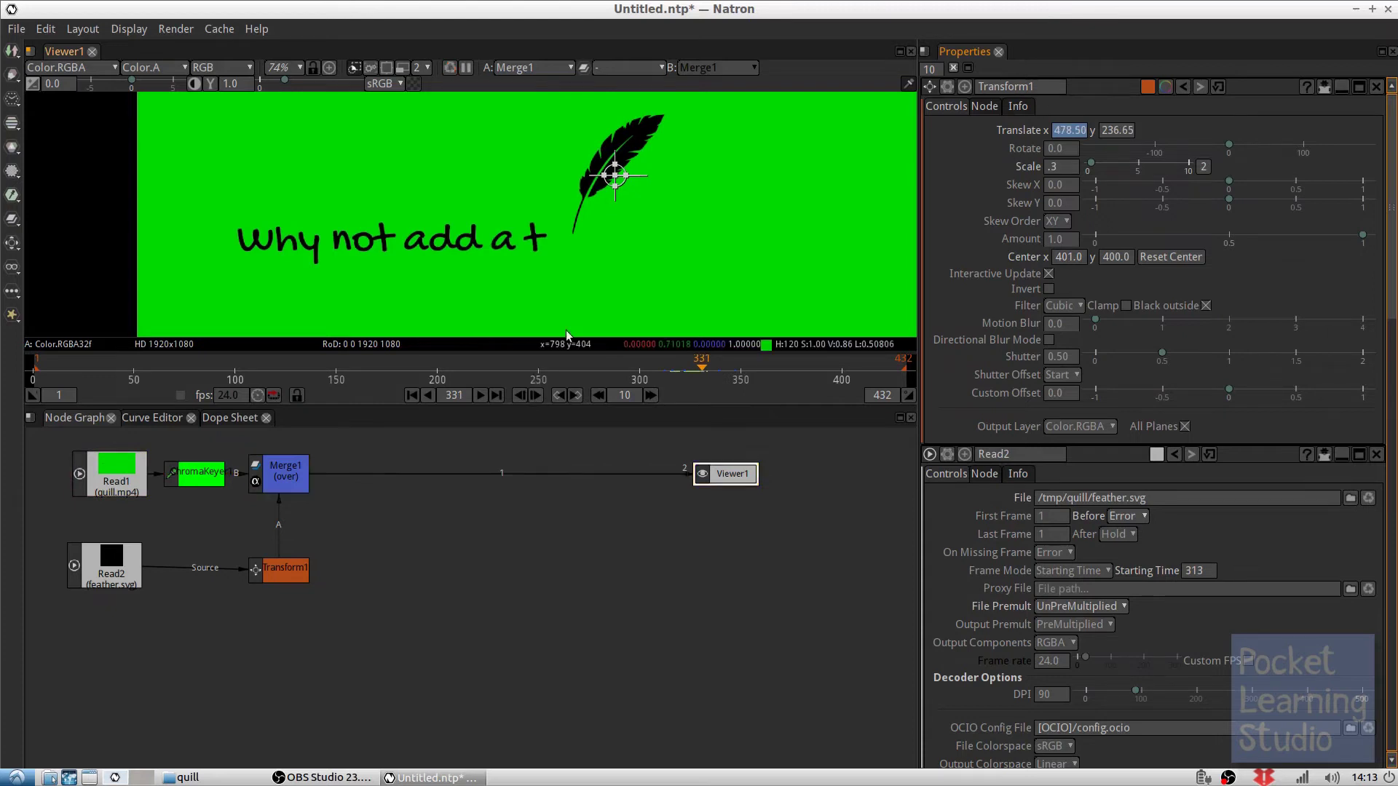
pyautogui.click(514, 396)
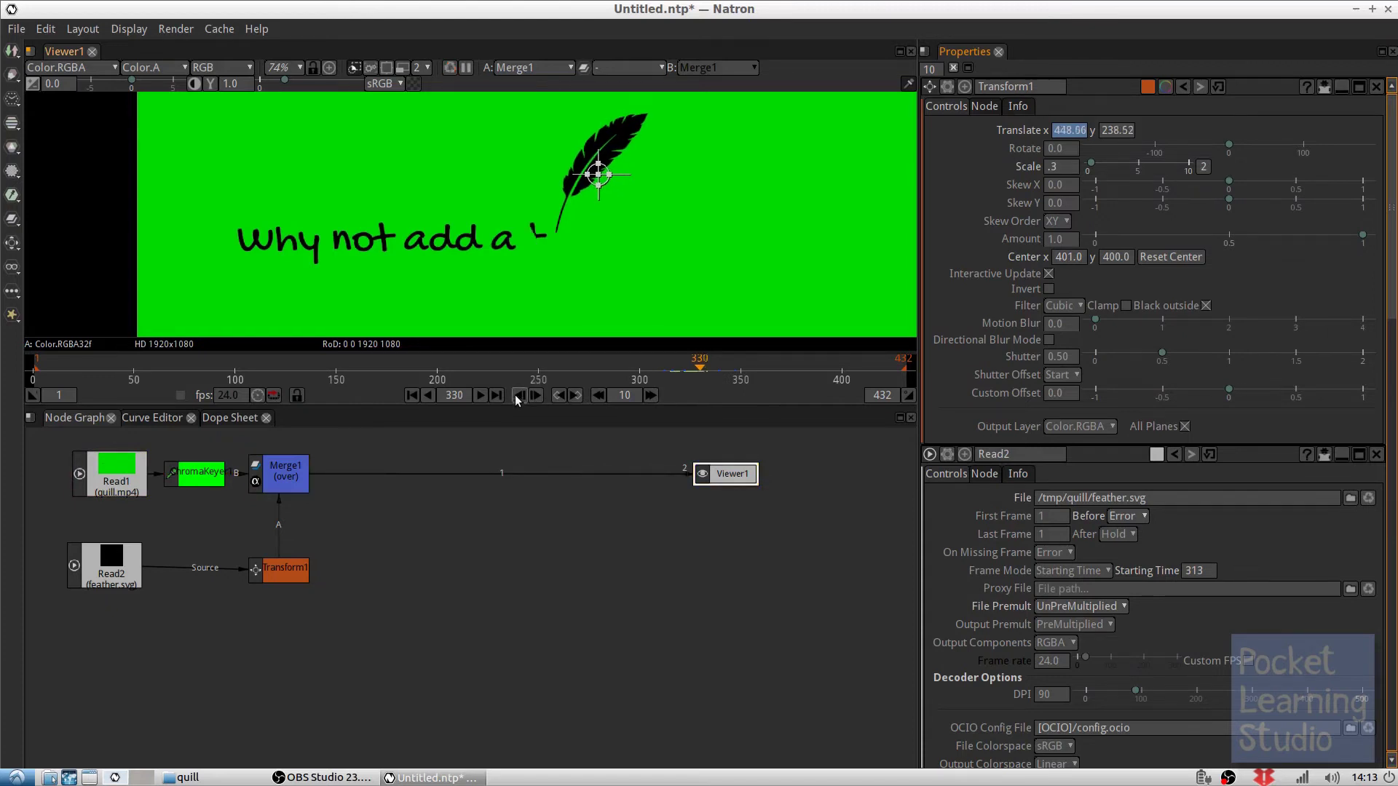
pyautogui.click(514, 395)
pyautogui.click(514, 395)
pyautogui.click(514, 395)
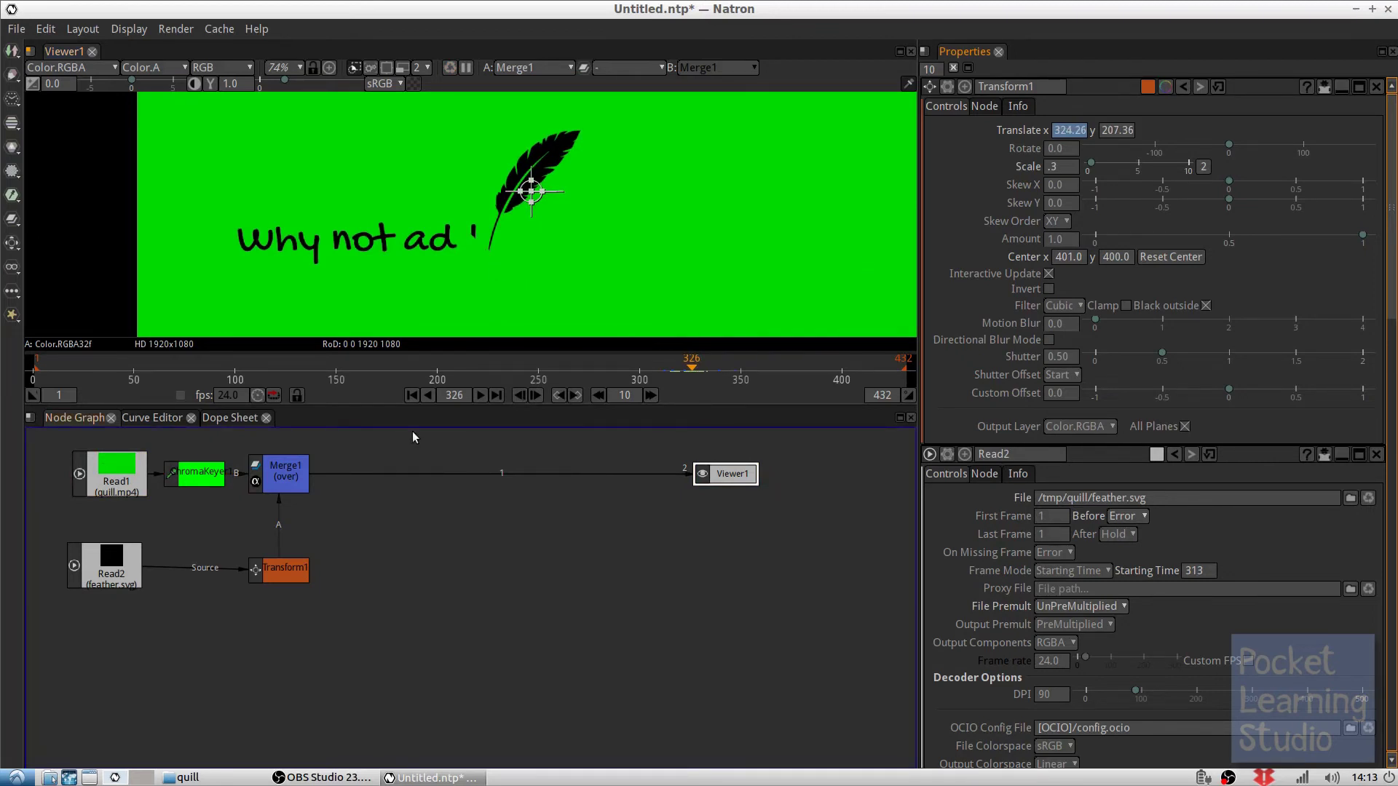
# Advance to frame 347, where the sentence is fully written, and set keyframes on the feather's Rotate and Scale
pyautogui.click(712, 372)
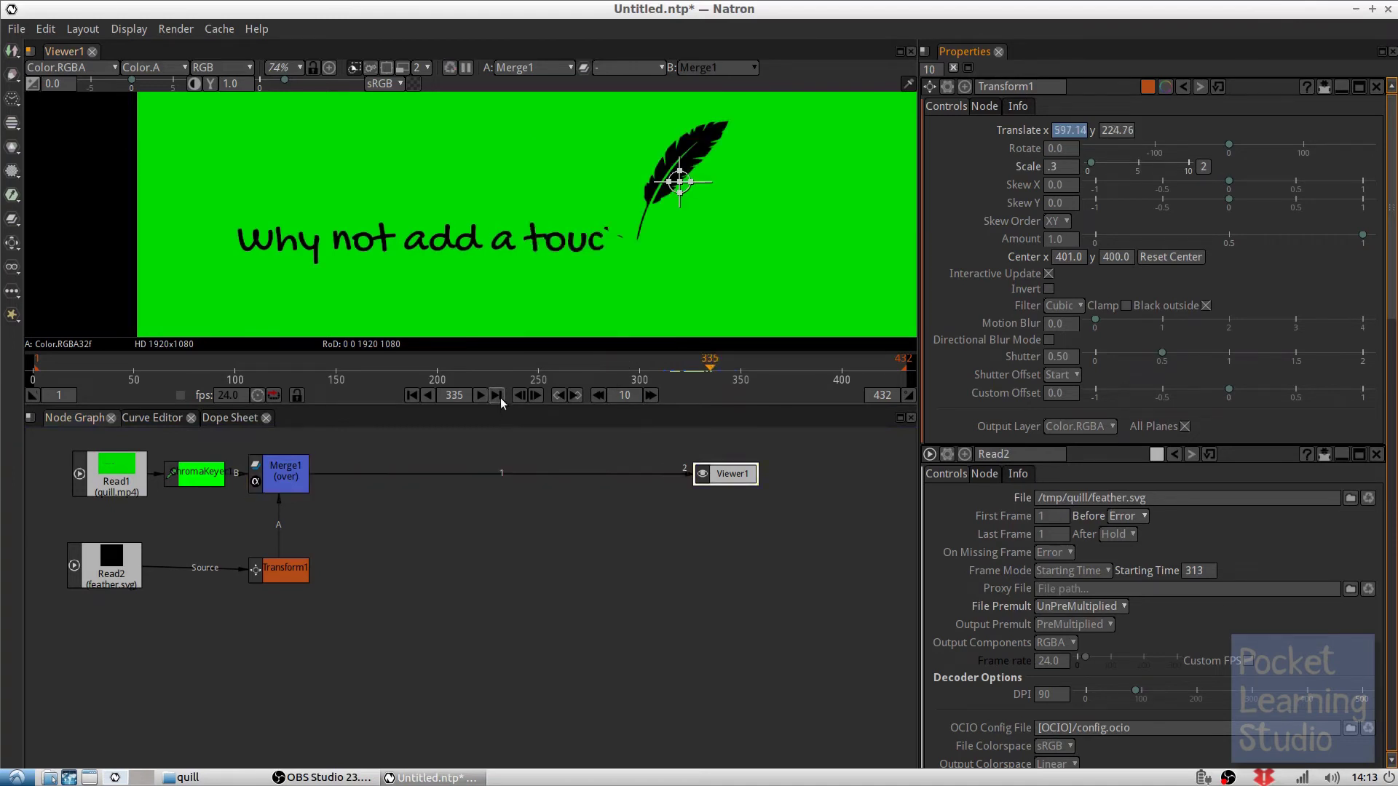
pyautogui.click(535, 395)
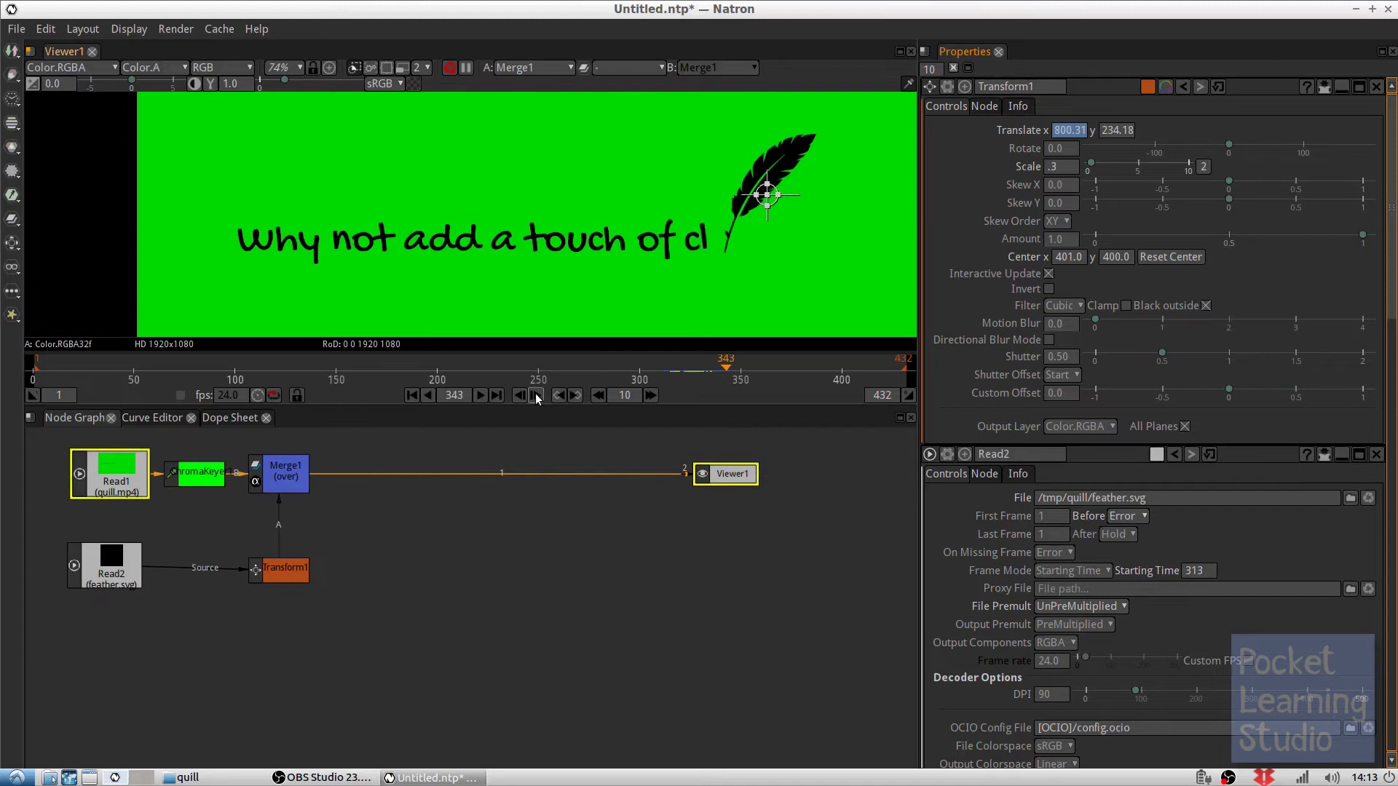
pyautogui.click(535, 394)
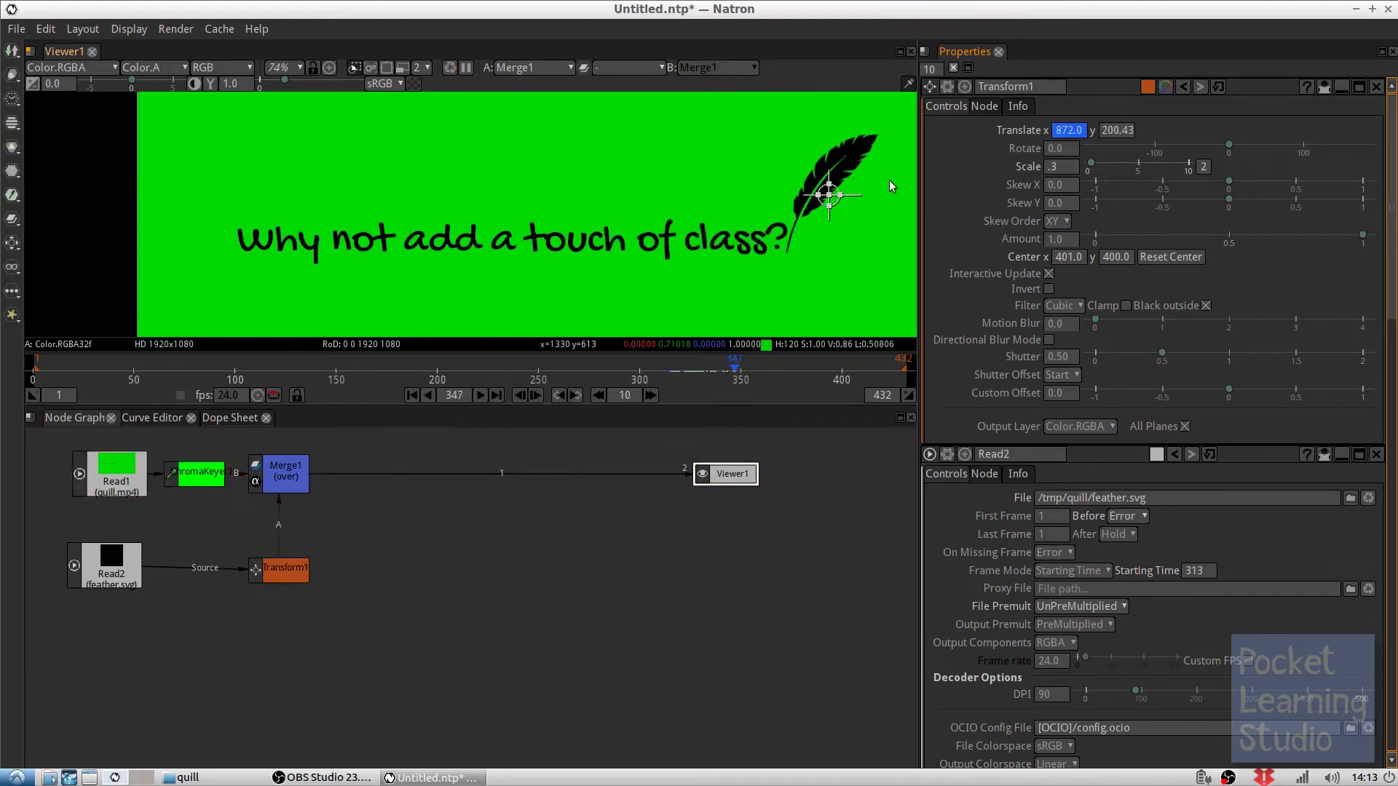
pyautogui.click(1056, 150)
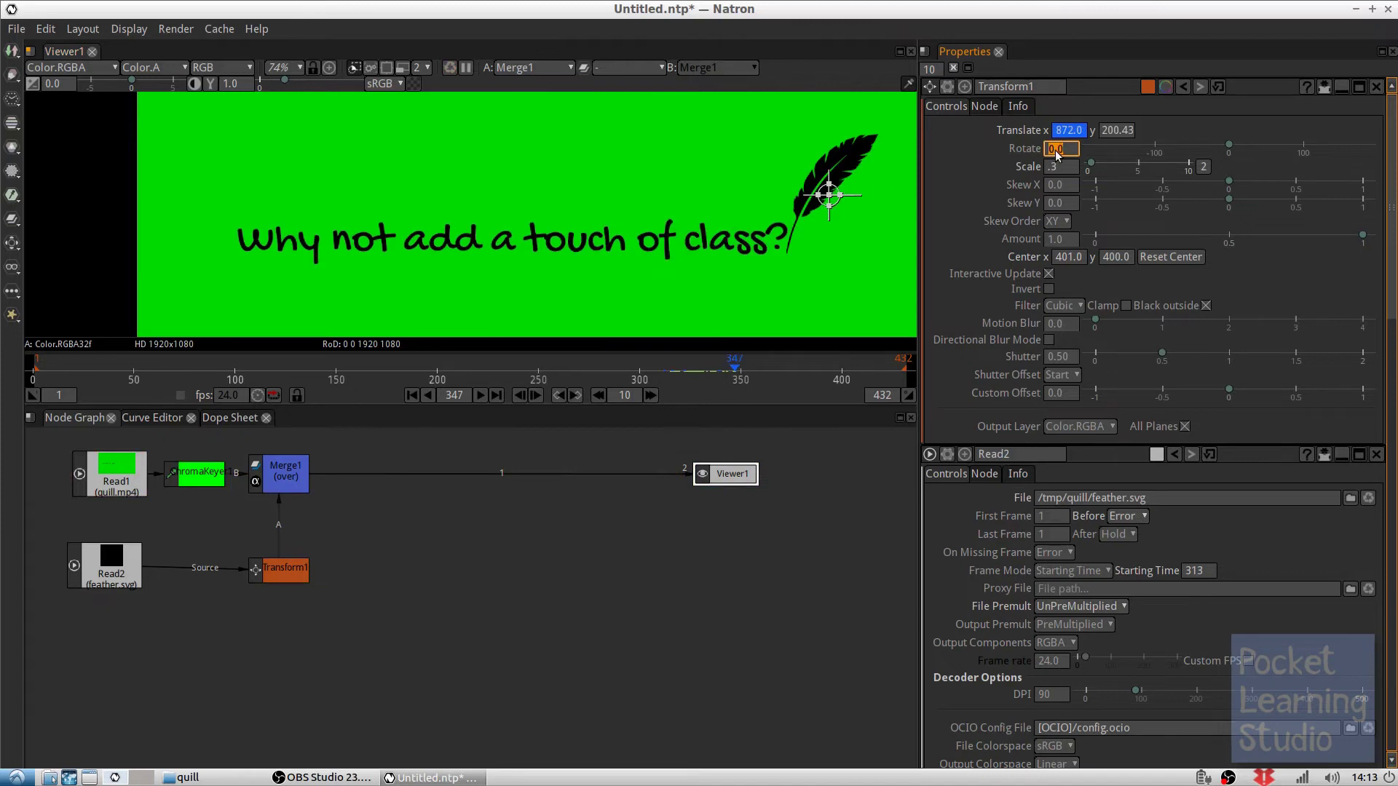
pyautogui.rightClick(1057, 152)
pyautogui.click(1075, 161)
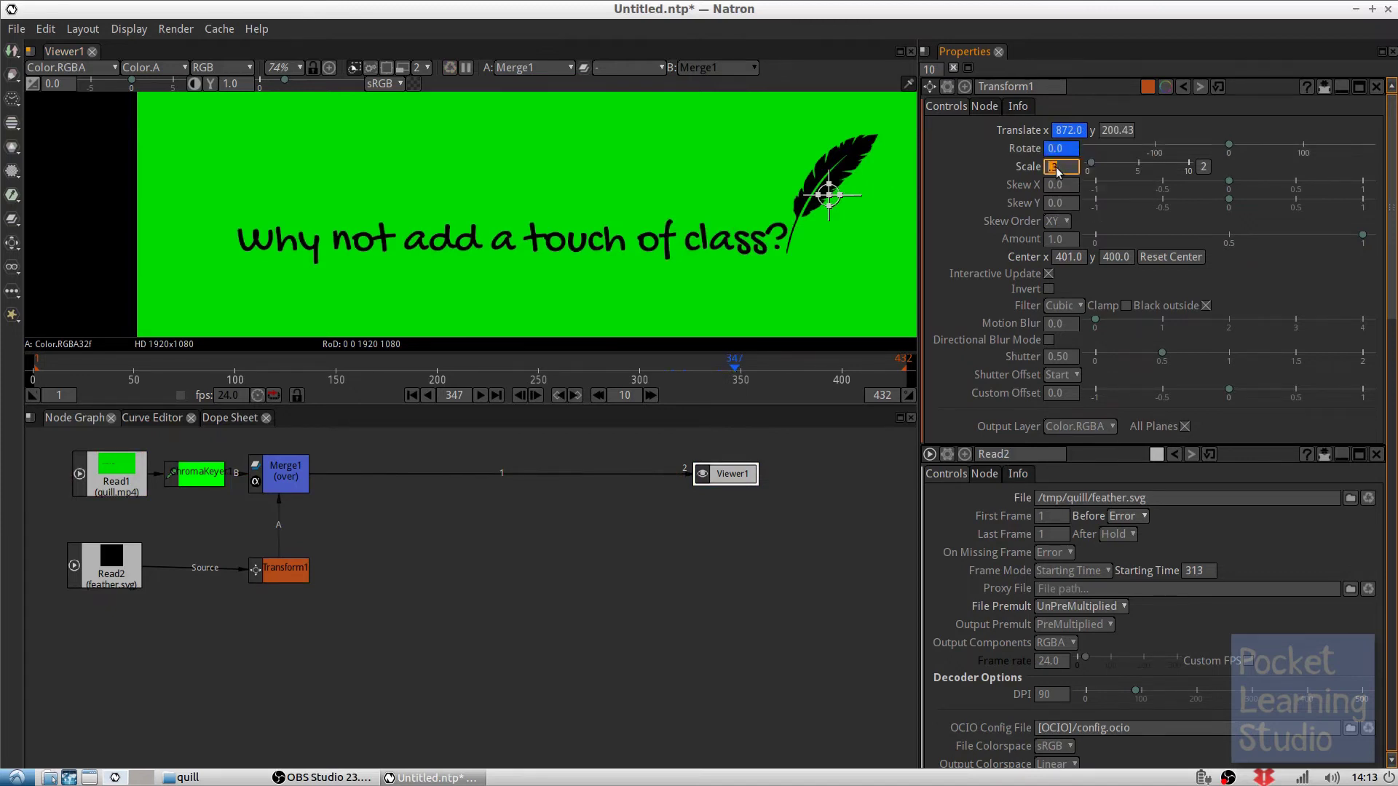
pyautogui.rightClick(1059, 171)
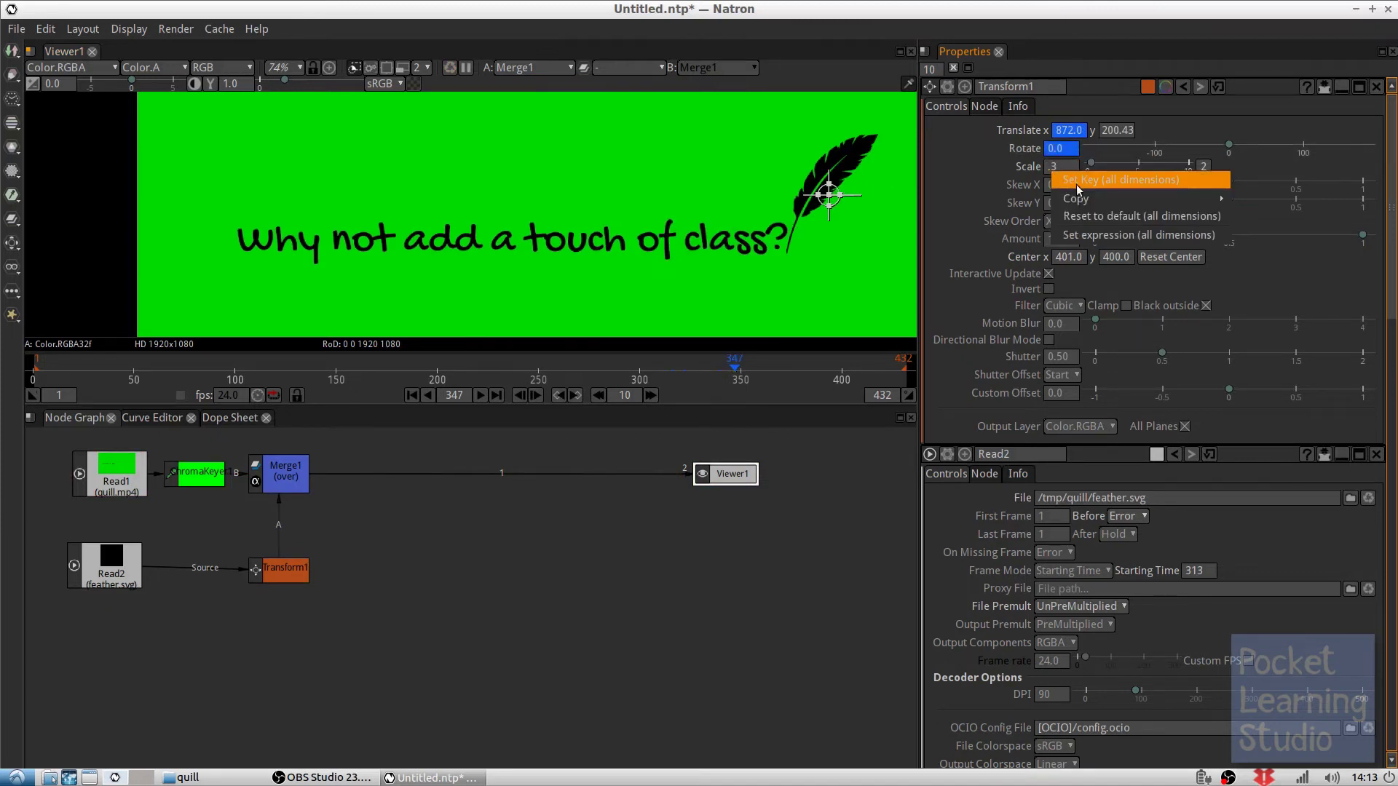
pyautogui.click(1120, 179)
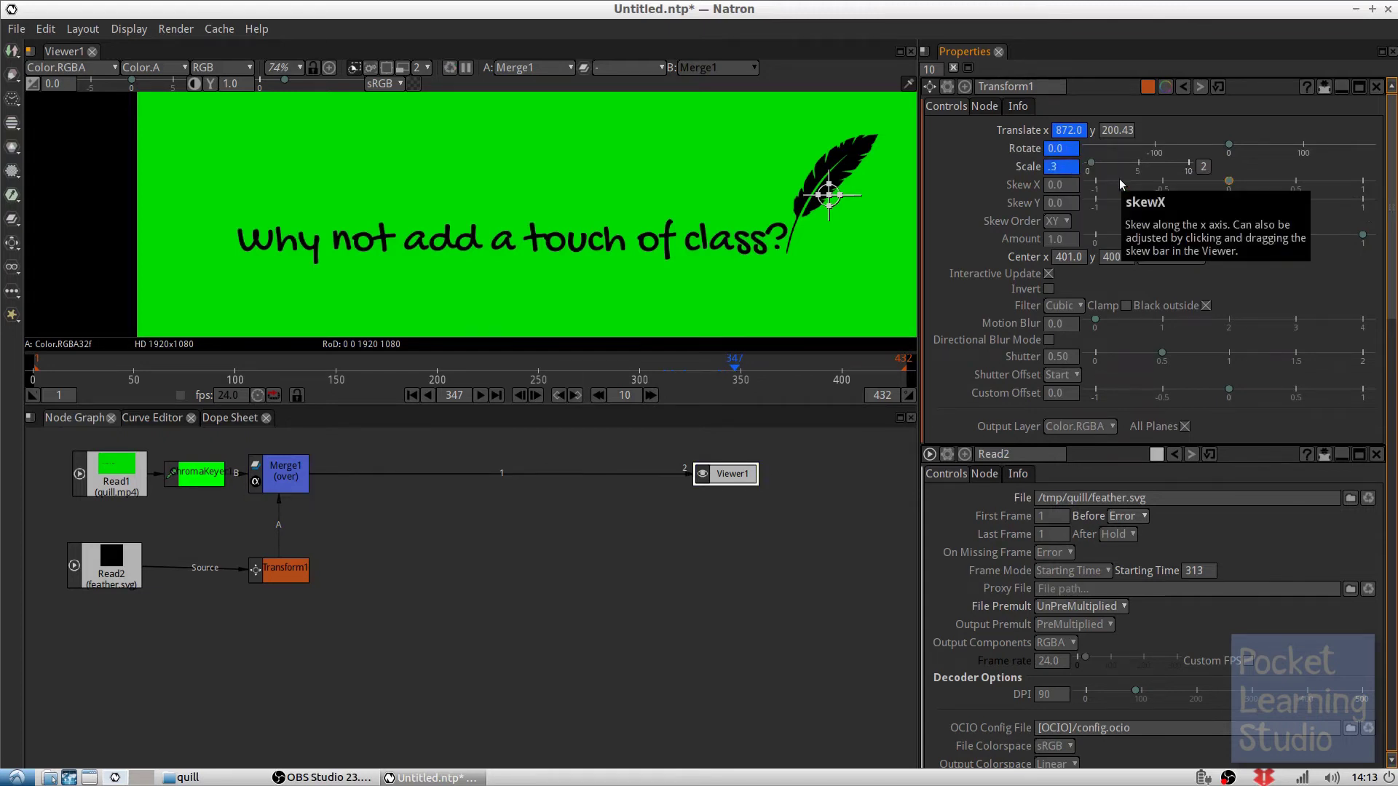
# Try to animate the feather's exit by setting Rotate to -90 and Scale to 0 in the Transform node
pyautogui.click(460, 395)
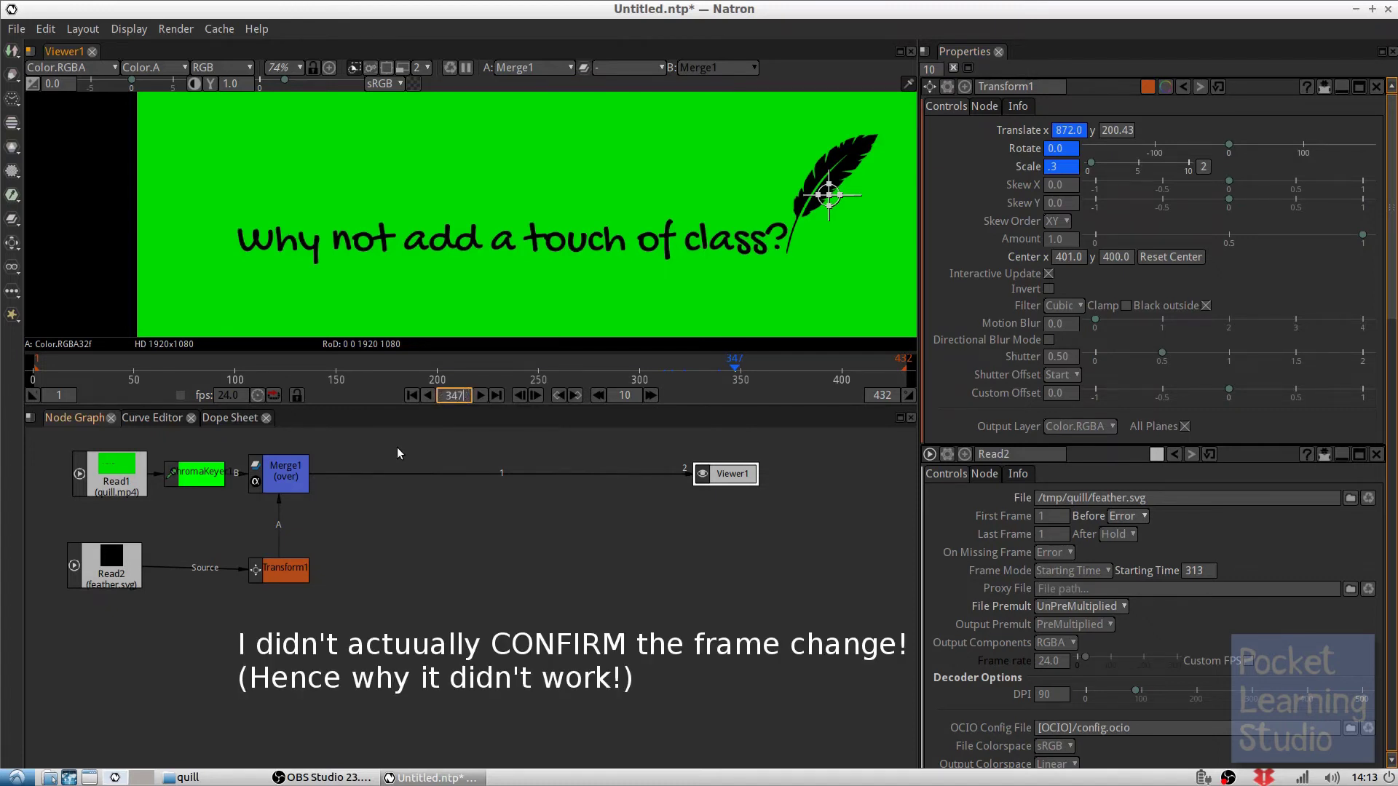
pyautogui.click(1072, 149)
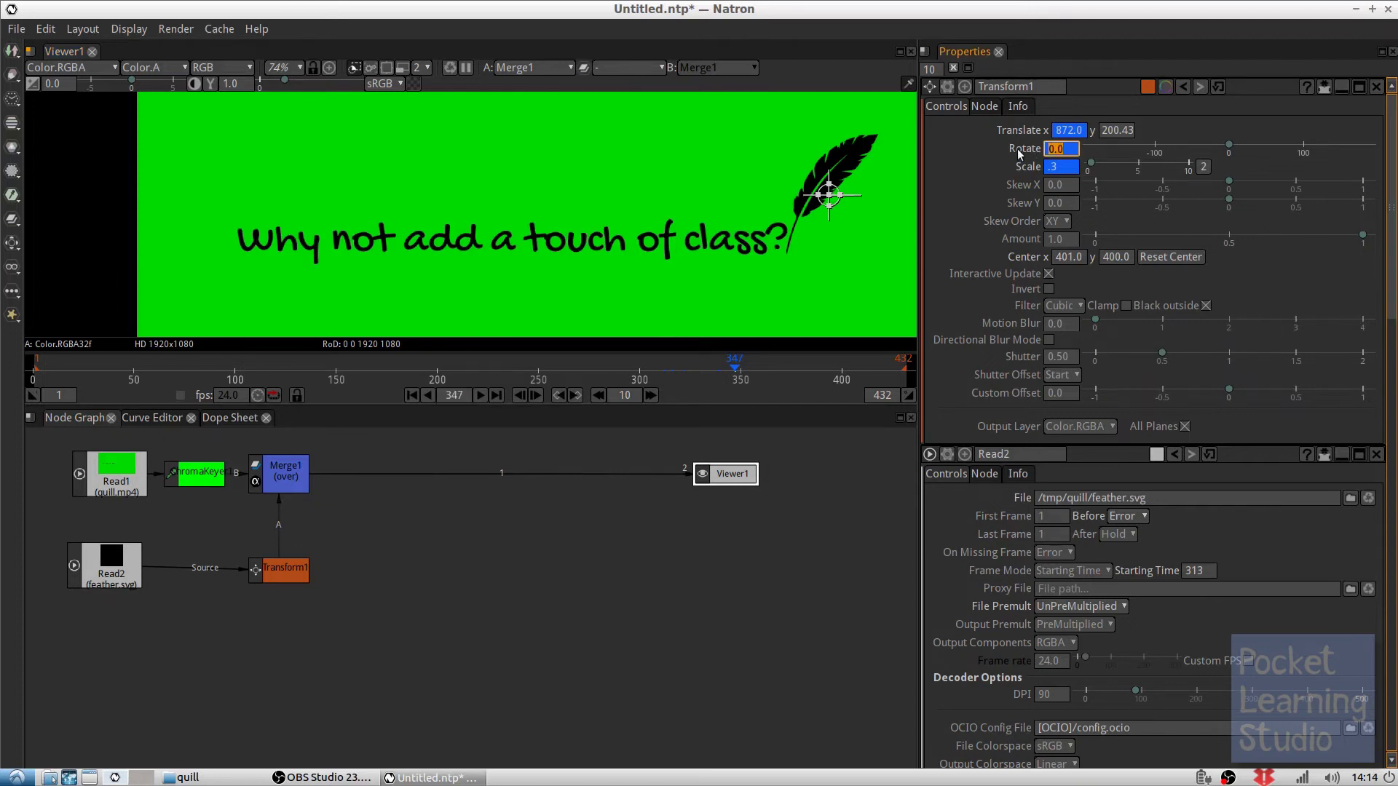
pyautogui.write('-90')
pyautogui.click(1059, 167)
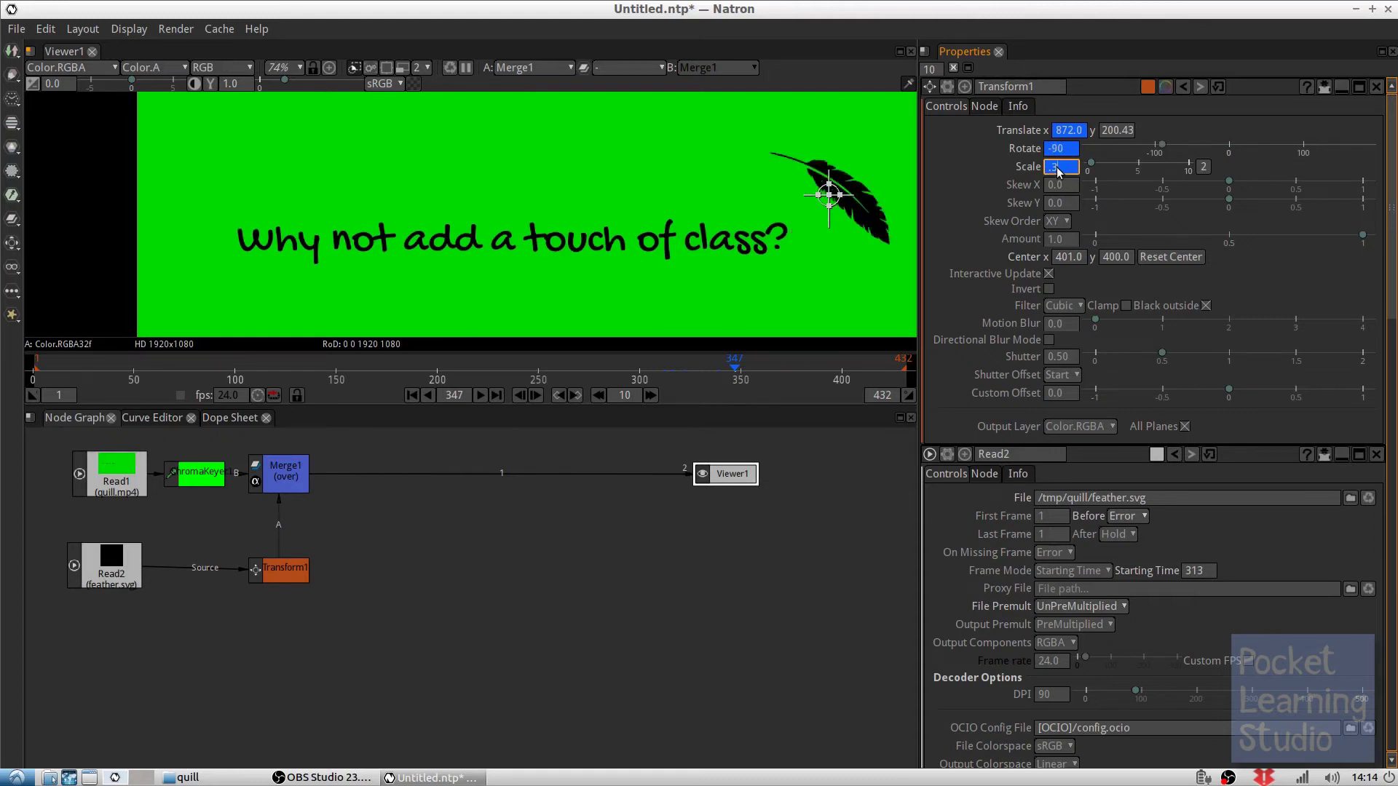
pyautogui.write('0')
pyautogui.press('Return')
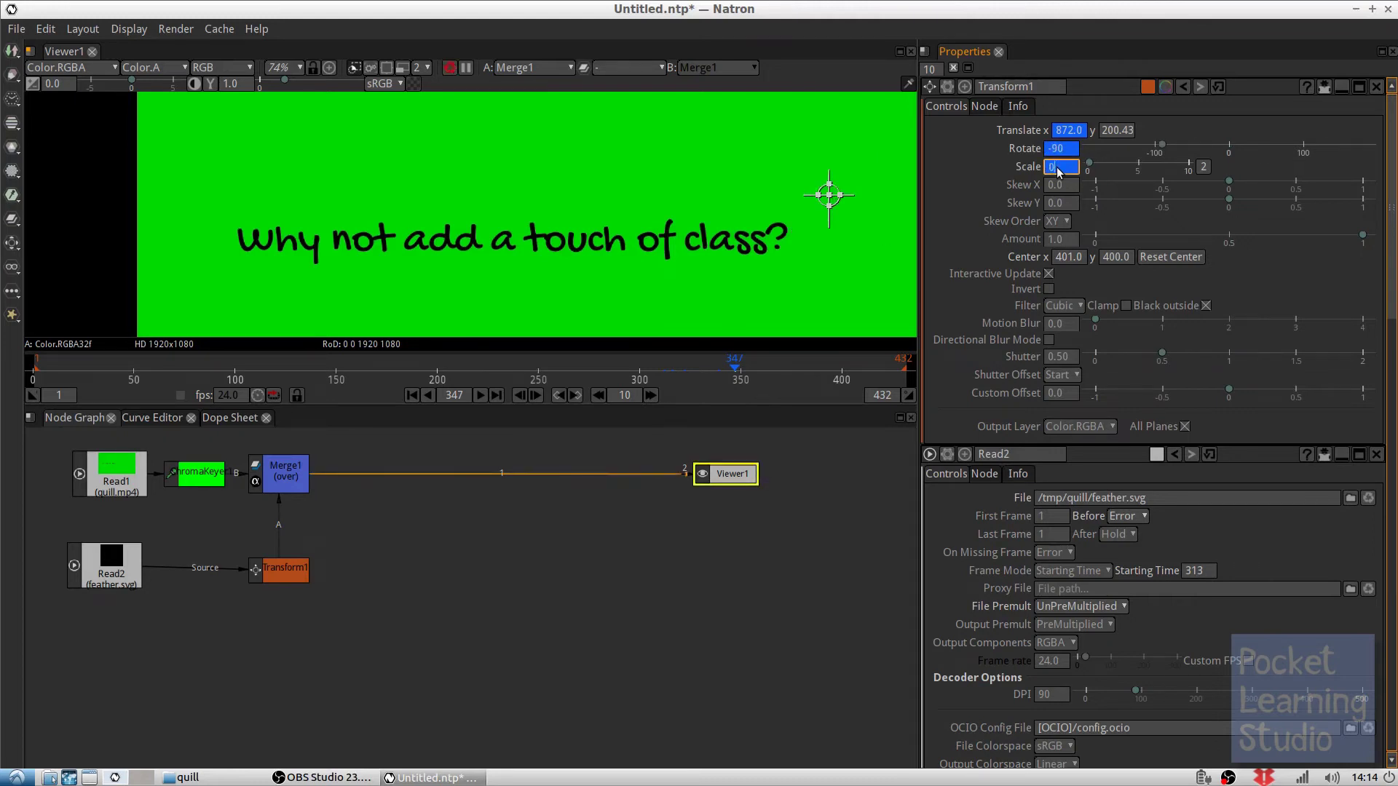
# Step back to frame 340 and forward again to frame 347 to check the feather's rotation and scale
pyautogui.click(513, 391)
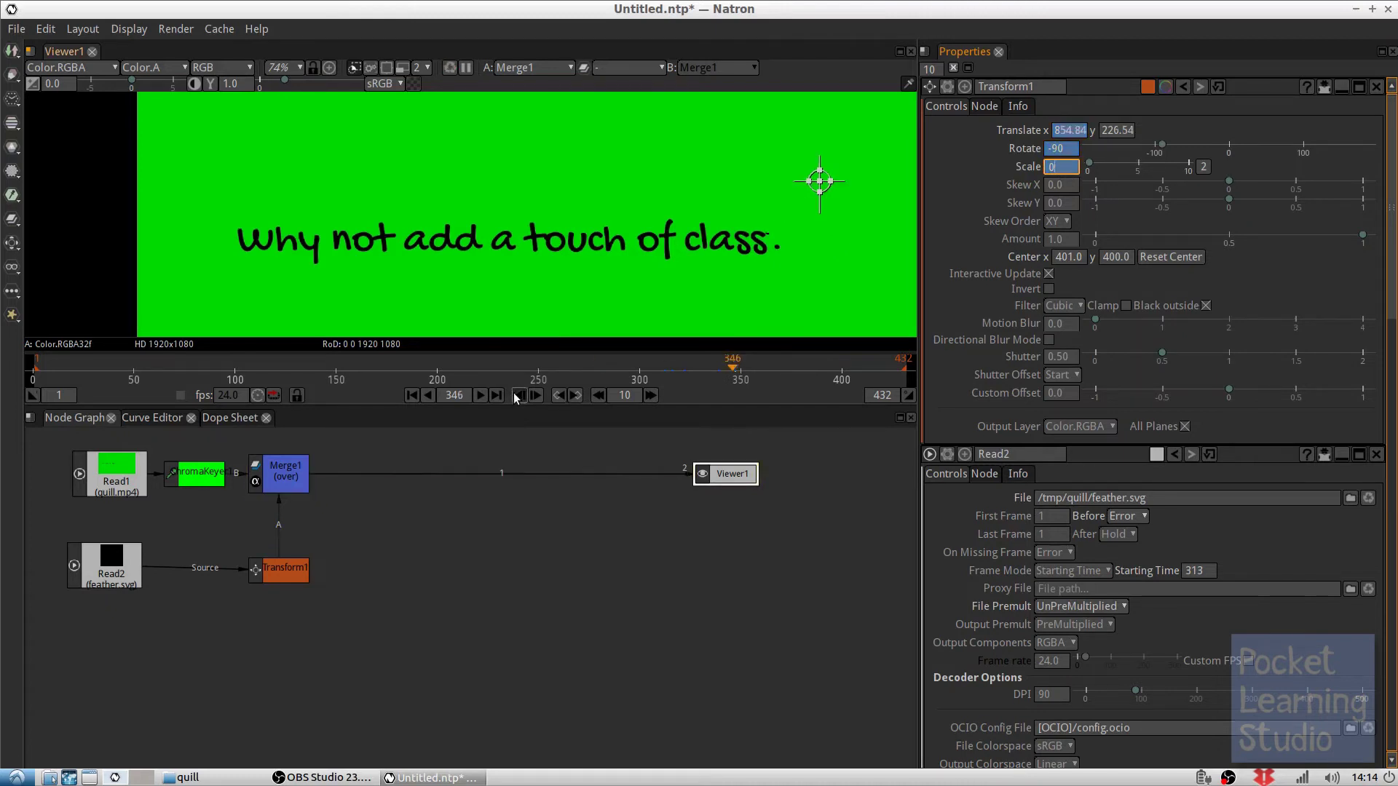
pyautogui.click(514, 392)
pyautogui.click(513, 391)
pyautogui.click(513, 391)
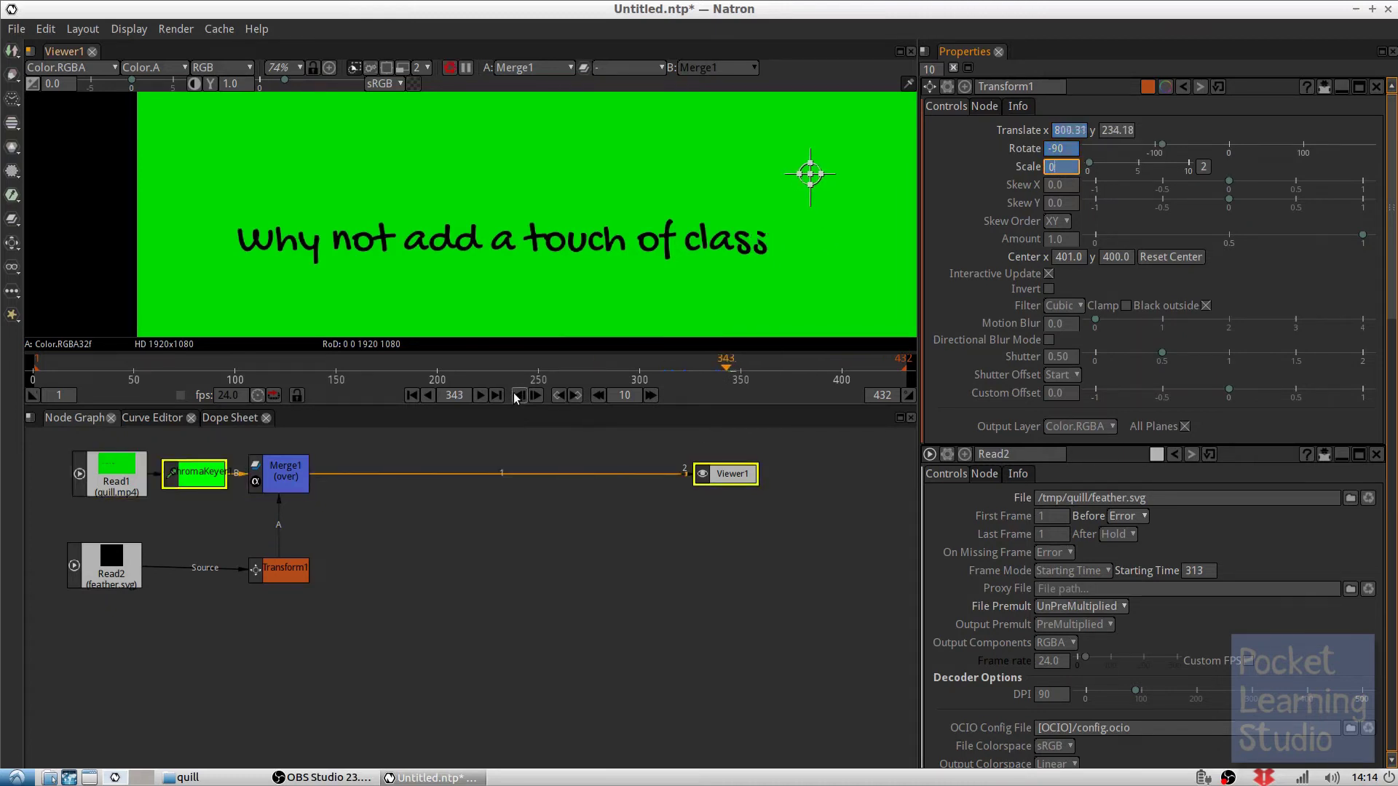
pyautogui.click(513, 391)
pyautogui.click(513, 392)
pyautogui.click(513, 392)
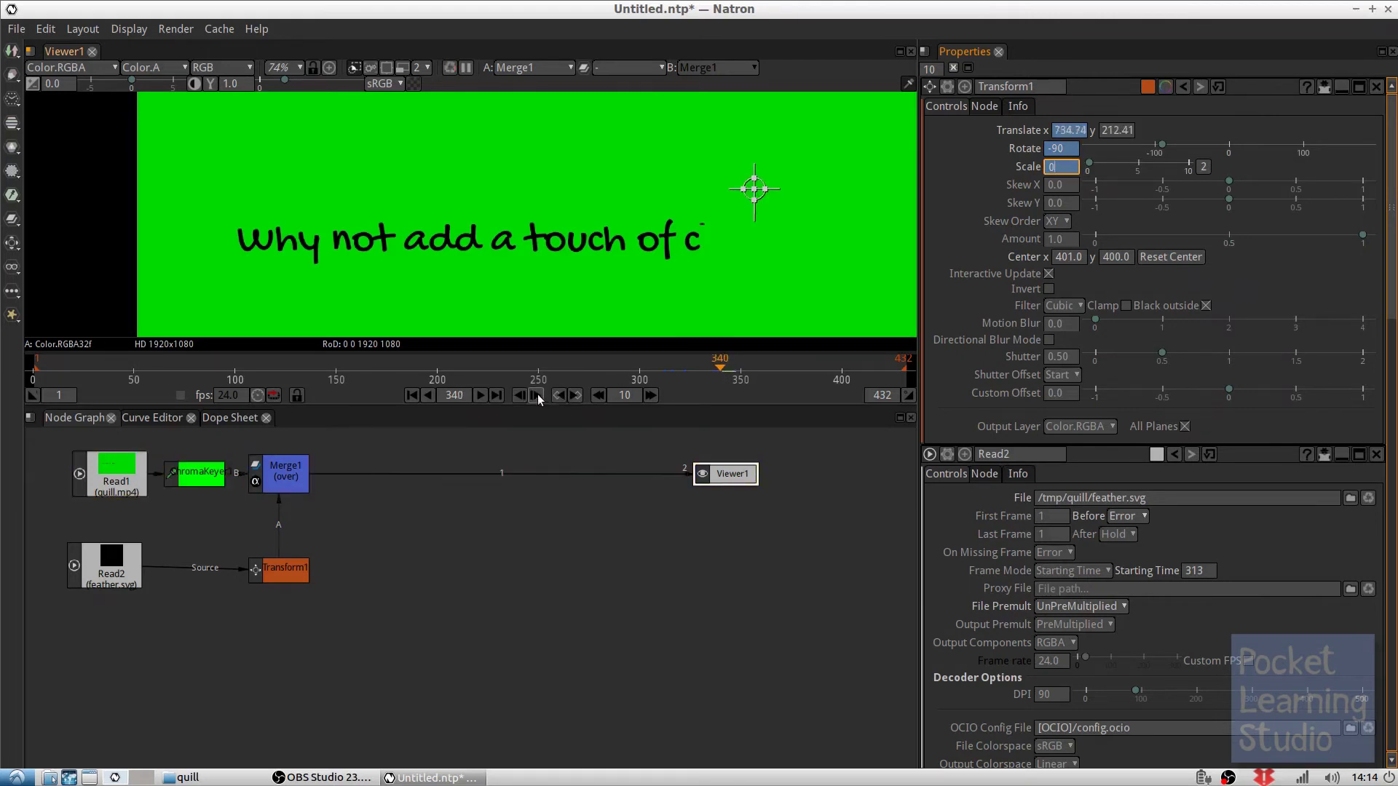
pyautogui.click(537, 394)
pyautogui.click(537, 394)
pyautogui.click(537, 394)
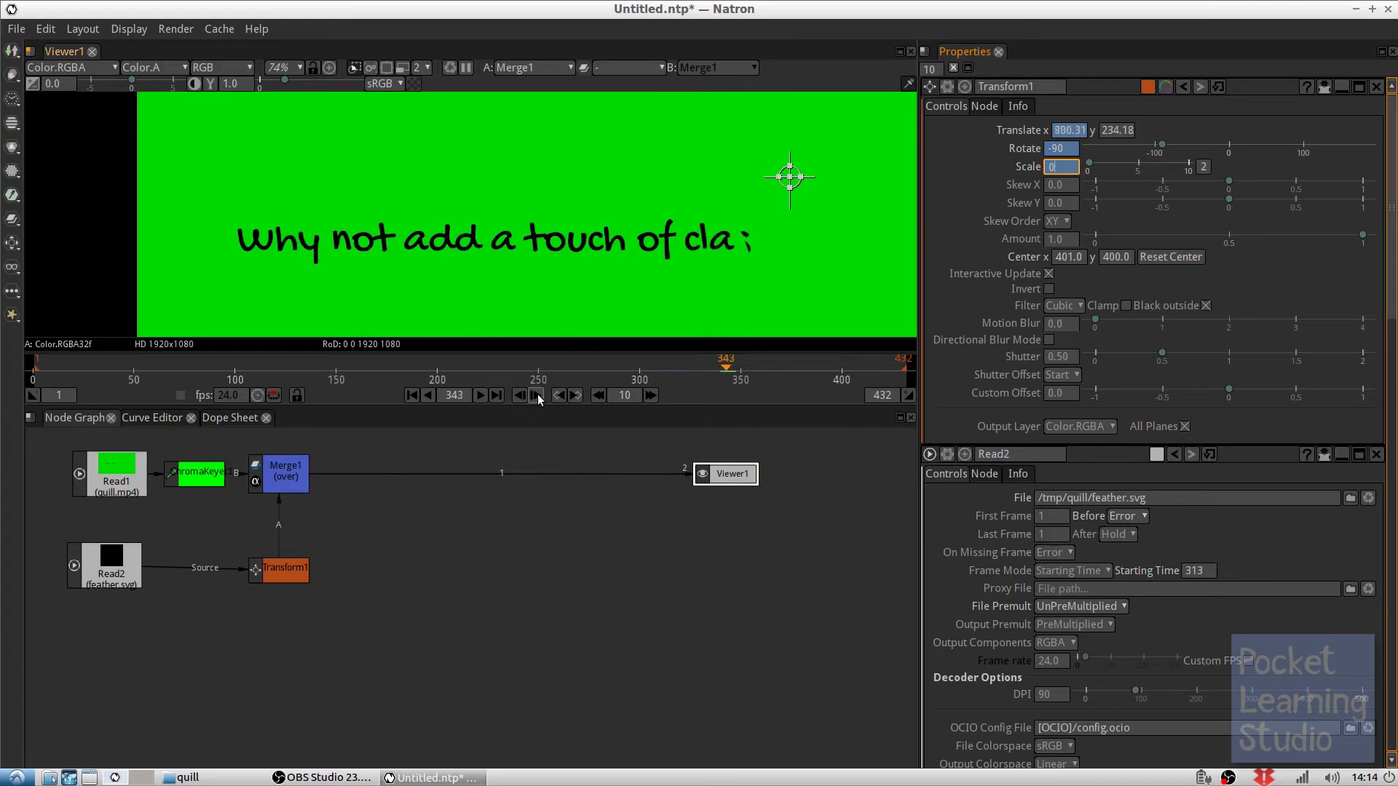
pyautogui.click(537, 394)
pyautogui.click(537, 395)
pyautogui.click(537, 395)
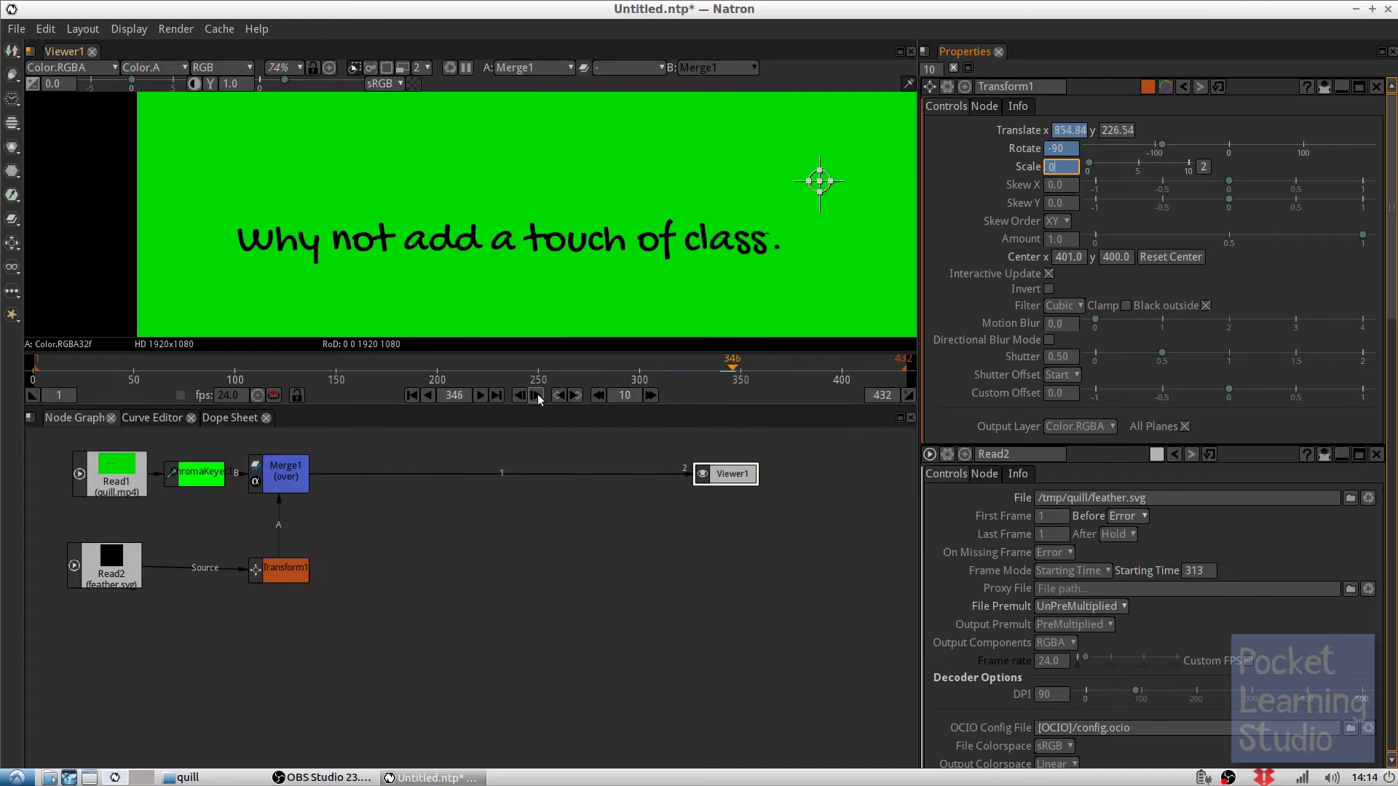
pyautogui.click(537, 395)
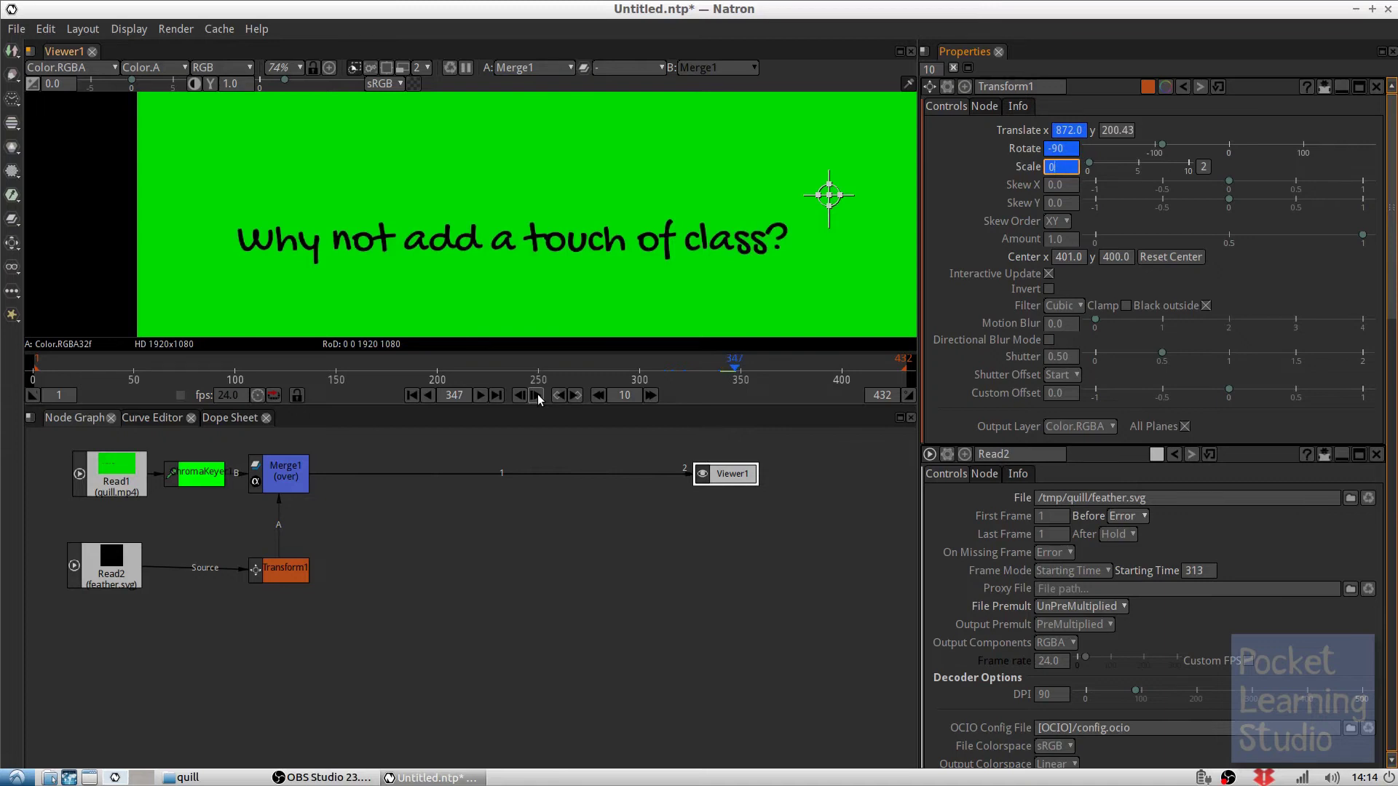
pyautogui.click(521, 397)
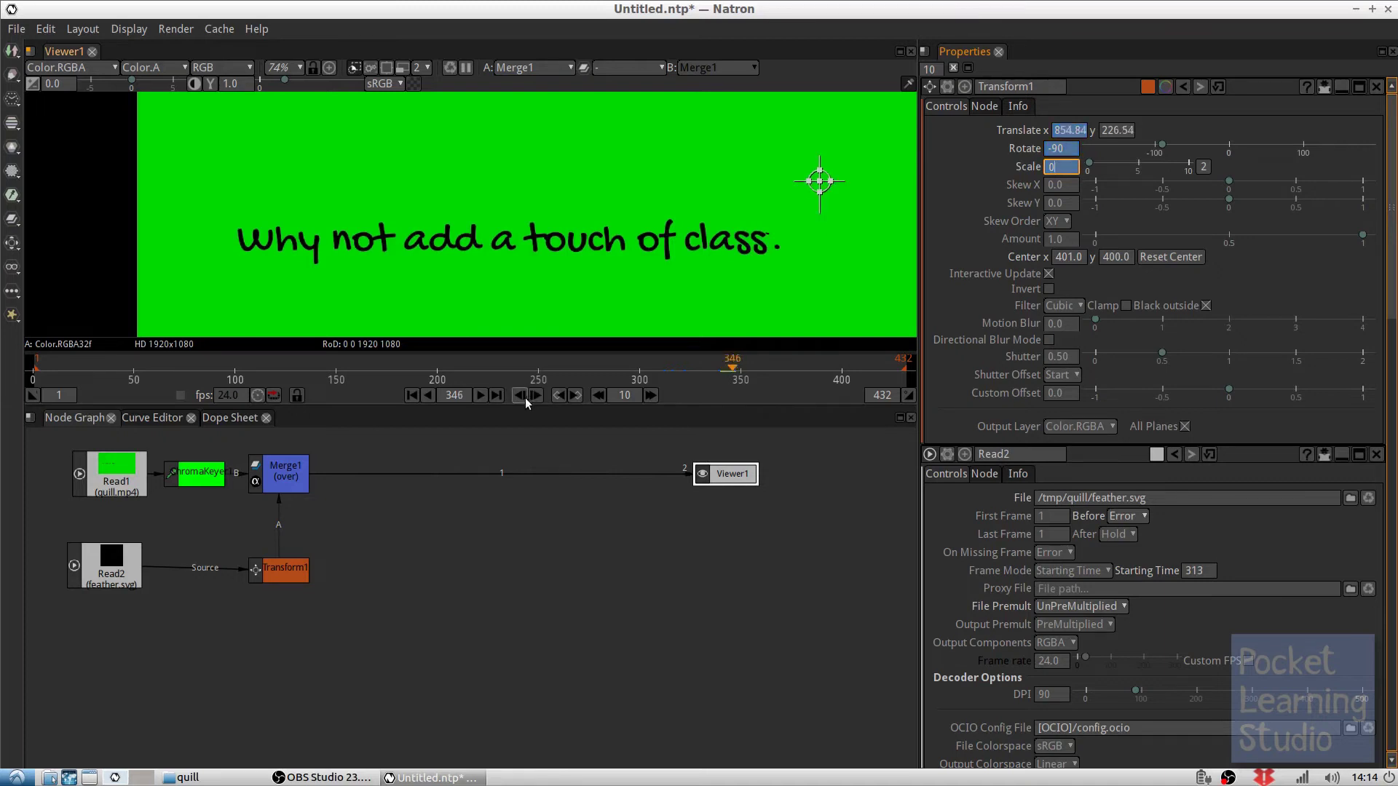
pyautogui.click(541, 396)
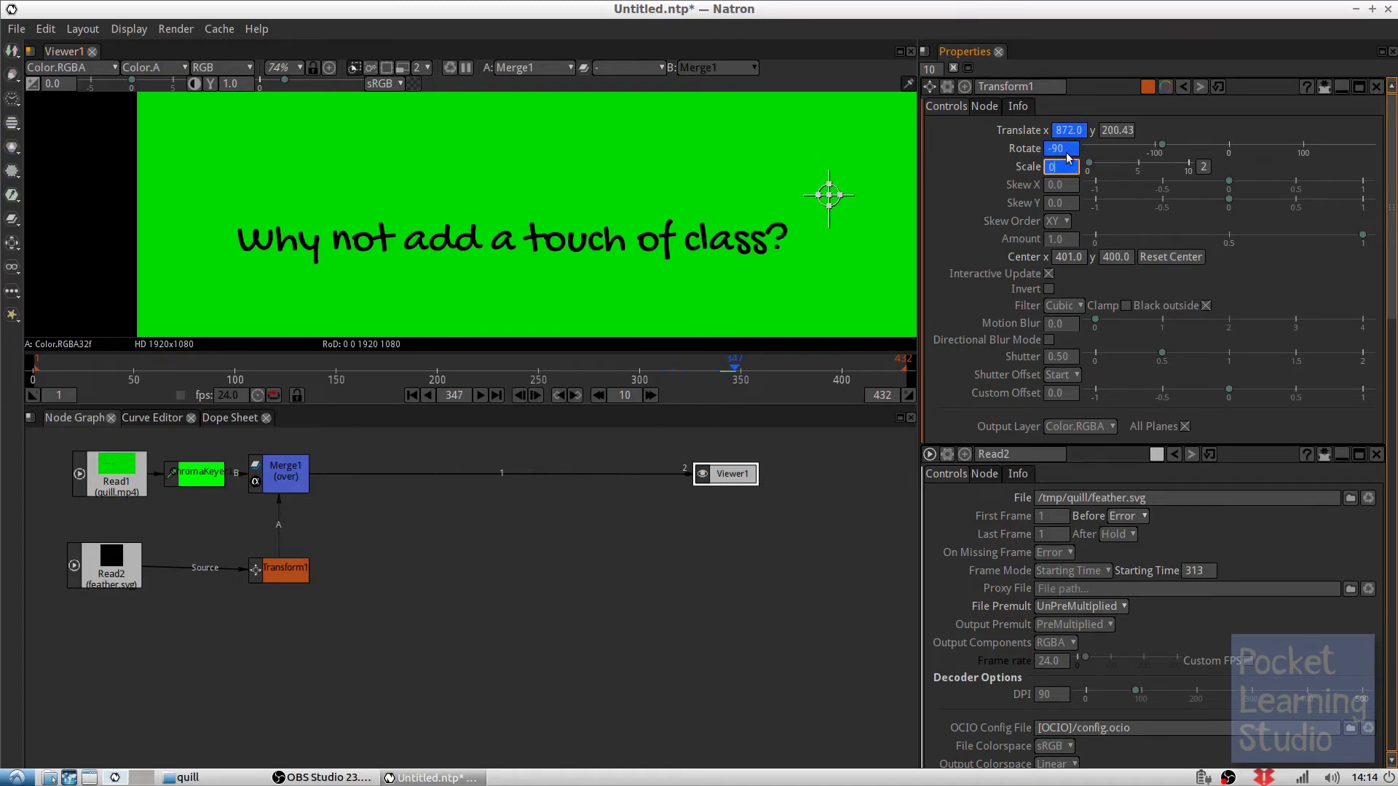
# Restore the feather at frame 347 by setting Rotate to 0 and Scale to .3
pyautogui.hotkey('shift', 'Tab')
pyautogui.write('0')
pyautogui.press('Tab')
pyautogui.write('.3')
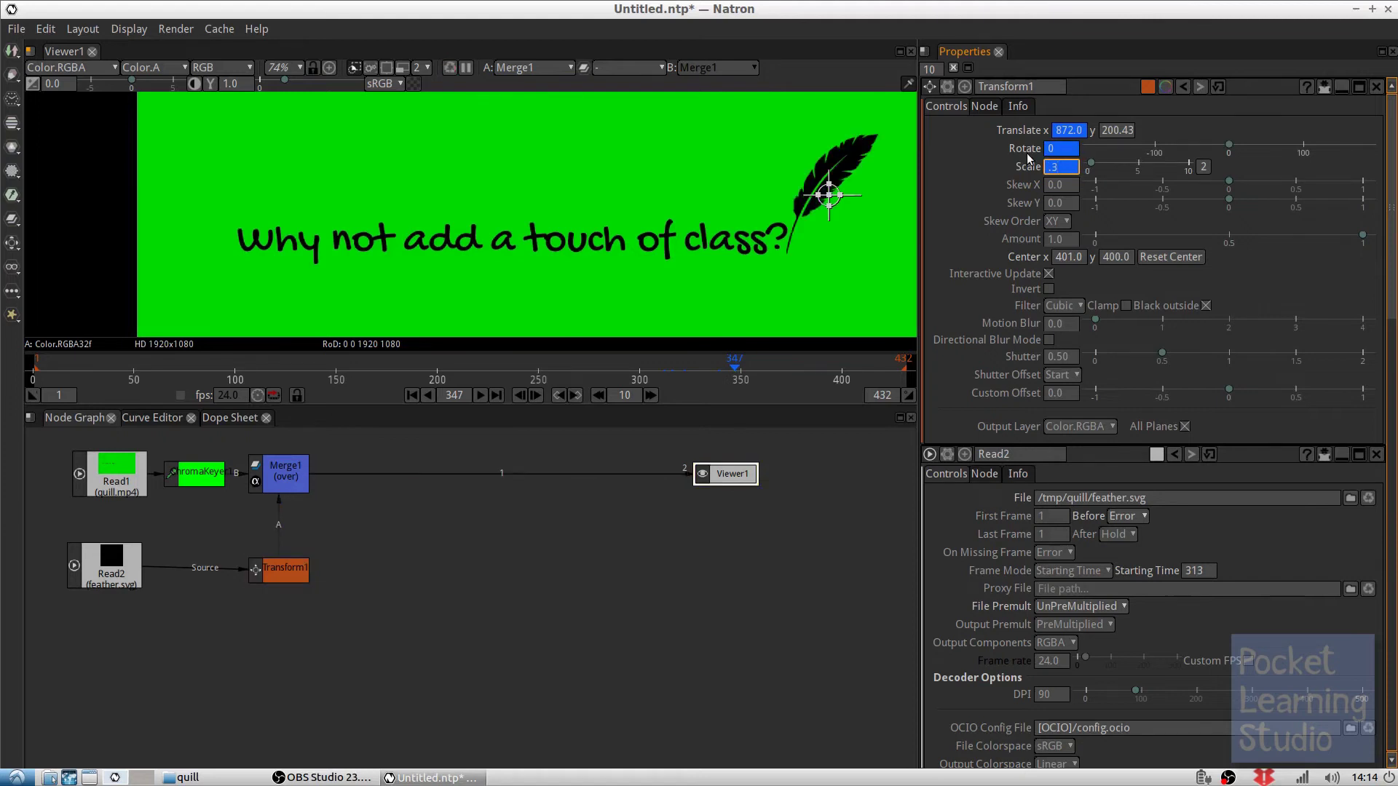
pyautogui.click(502, 495)
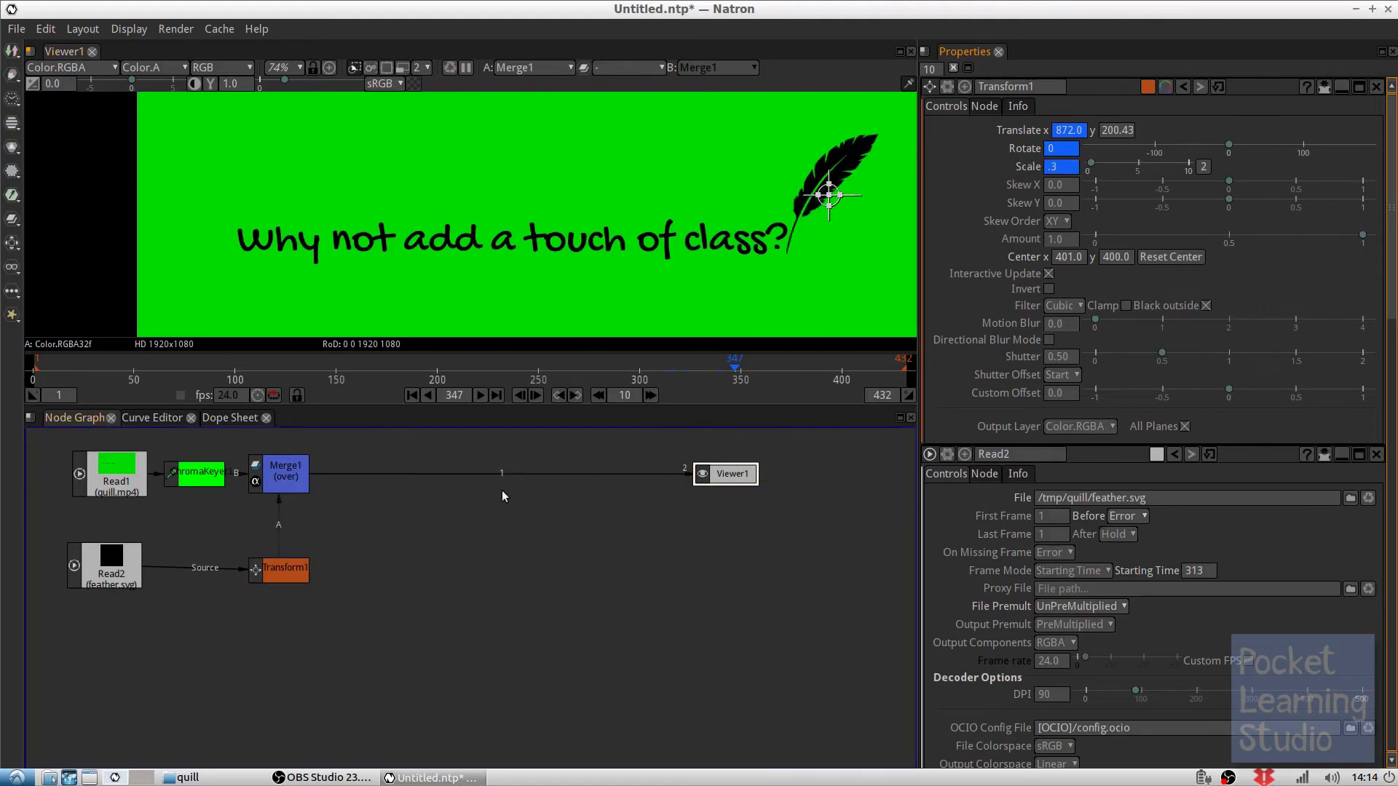
# Go to frame 359 and set the feather's Rotate to -90
pyautogui.click(467, 395)
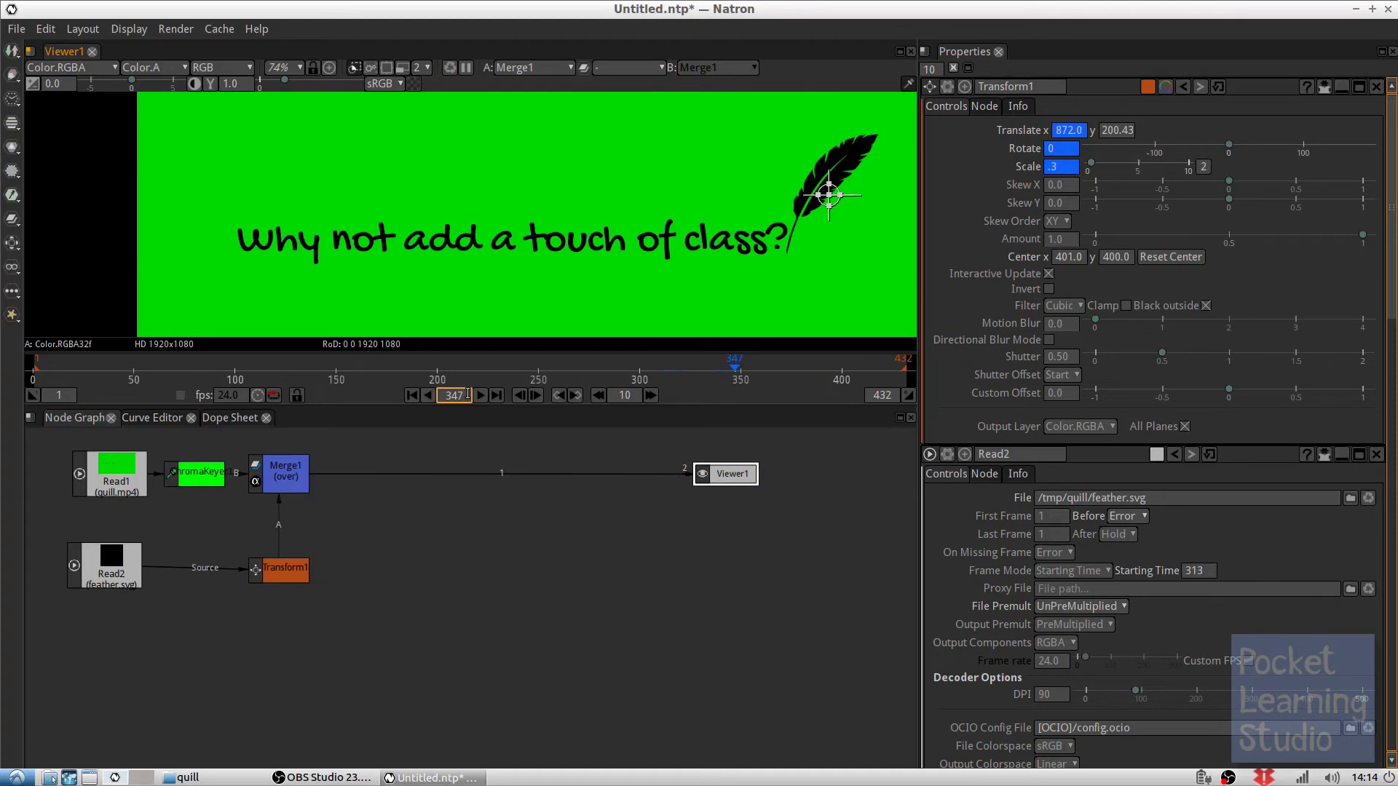
pyautogui.write('359')
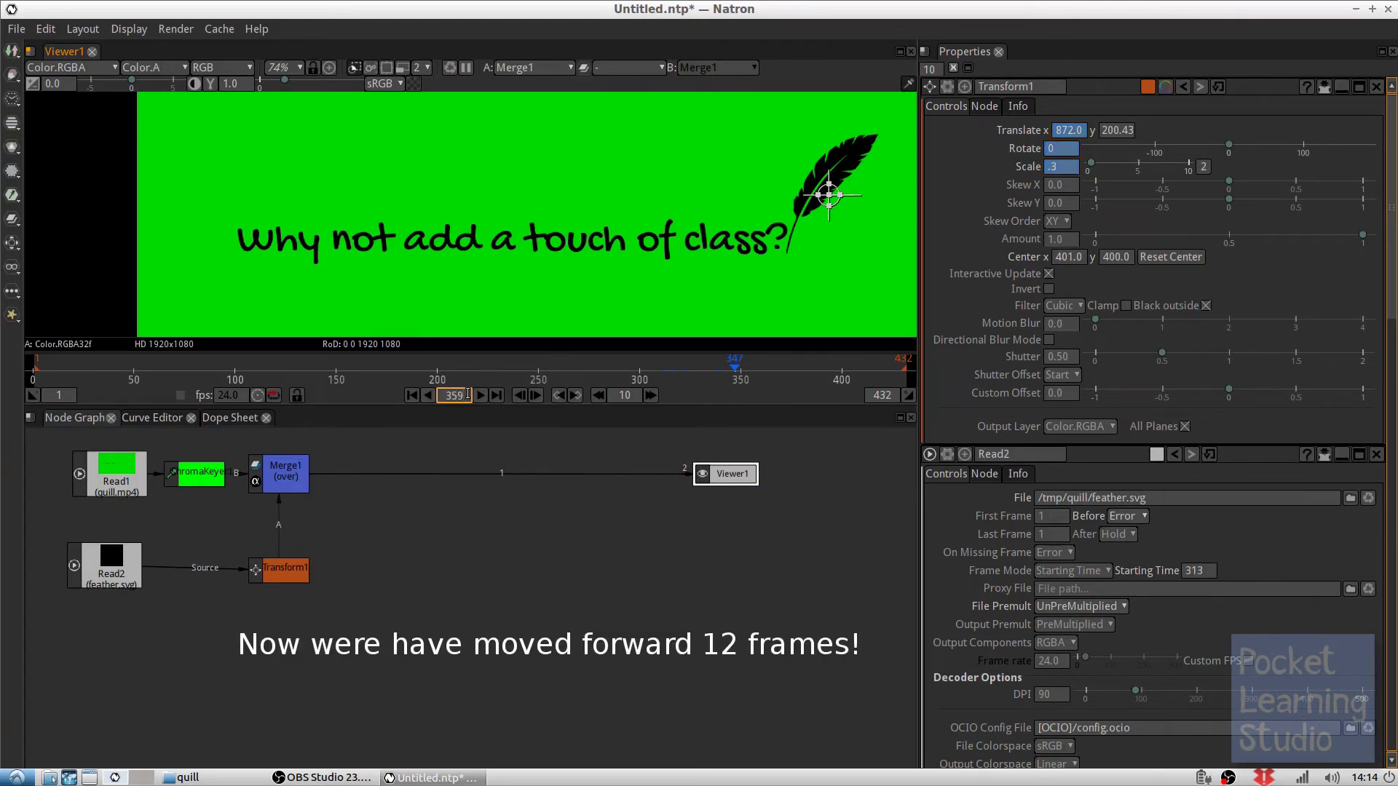
pyautogui.press('Return')
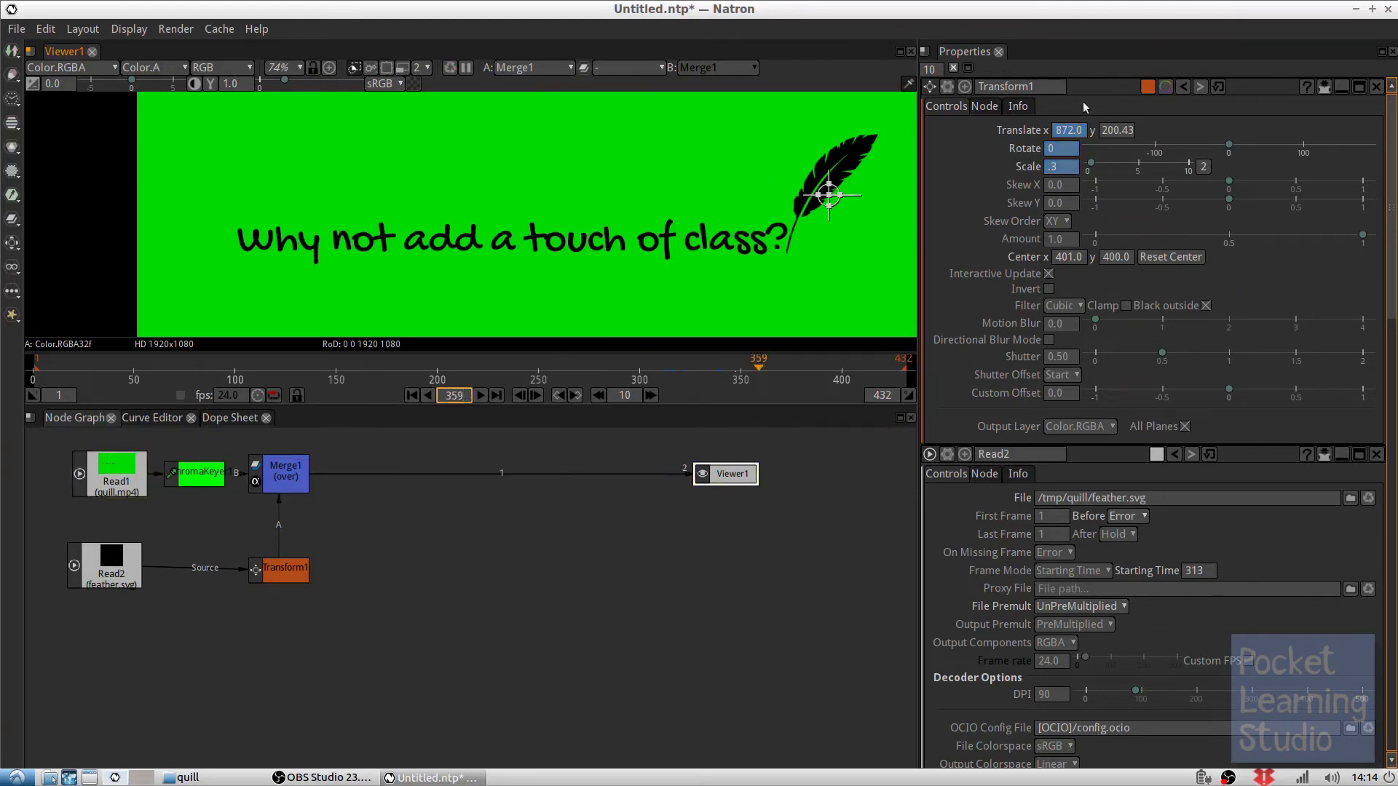
pyautogui.click(1052, 149)
pyautogui.press('Return')
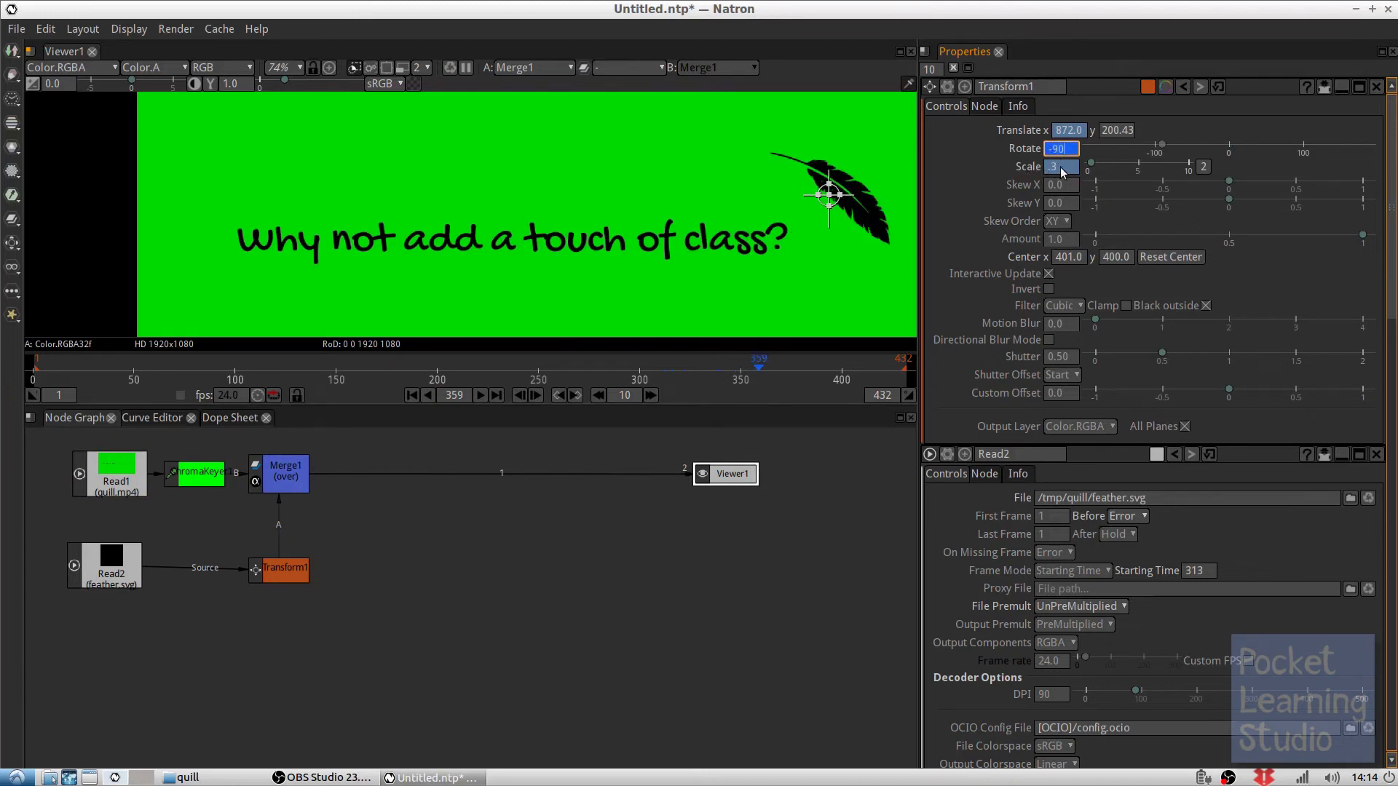
# Set the feather's Scale to 0 at frame 359 in the Transform node
pyautogui.press('BackSpace')
pyautogui.press('BackSpace')
pyautogui.press('Return')
pyautogui.rightClick(1065, 150)
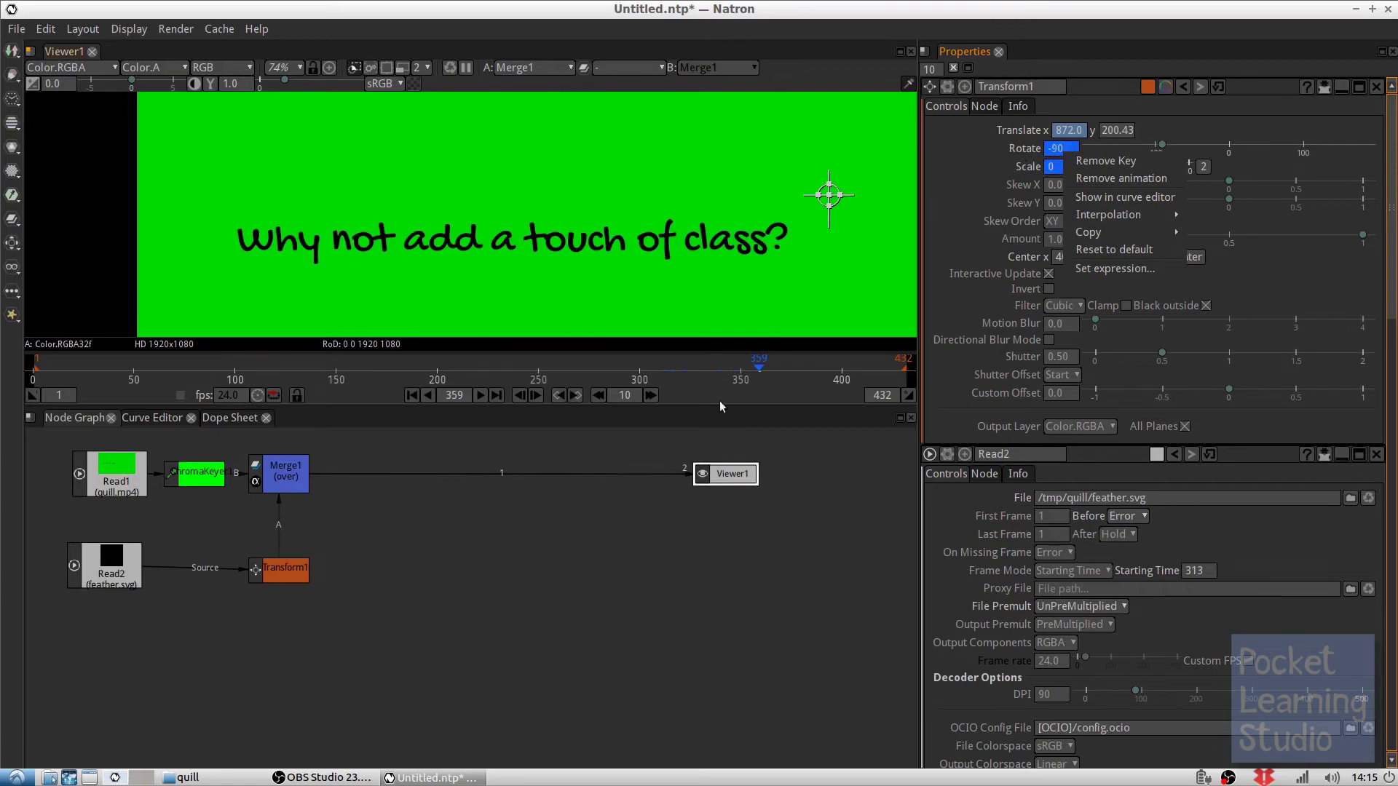
# Step backward frame by frame from 359 to 344 to check how the feather rotates and shrinks
pyautogui.click(516, 402)
pyautogui.click(517, 399)
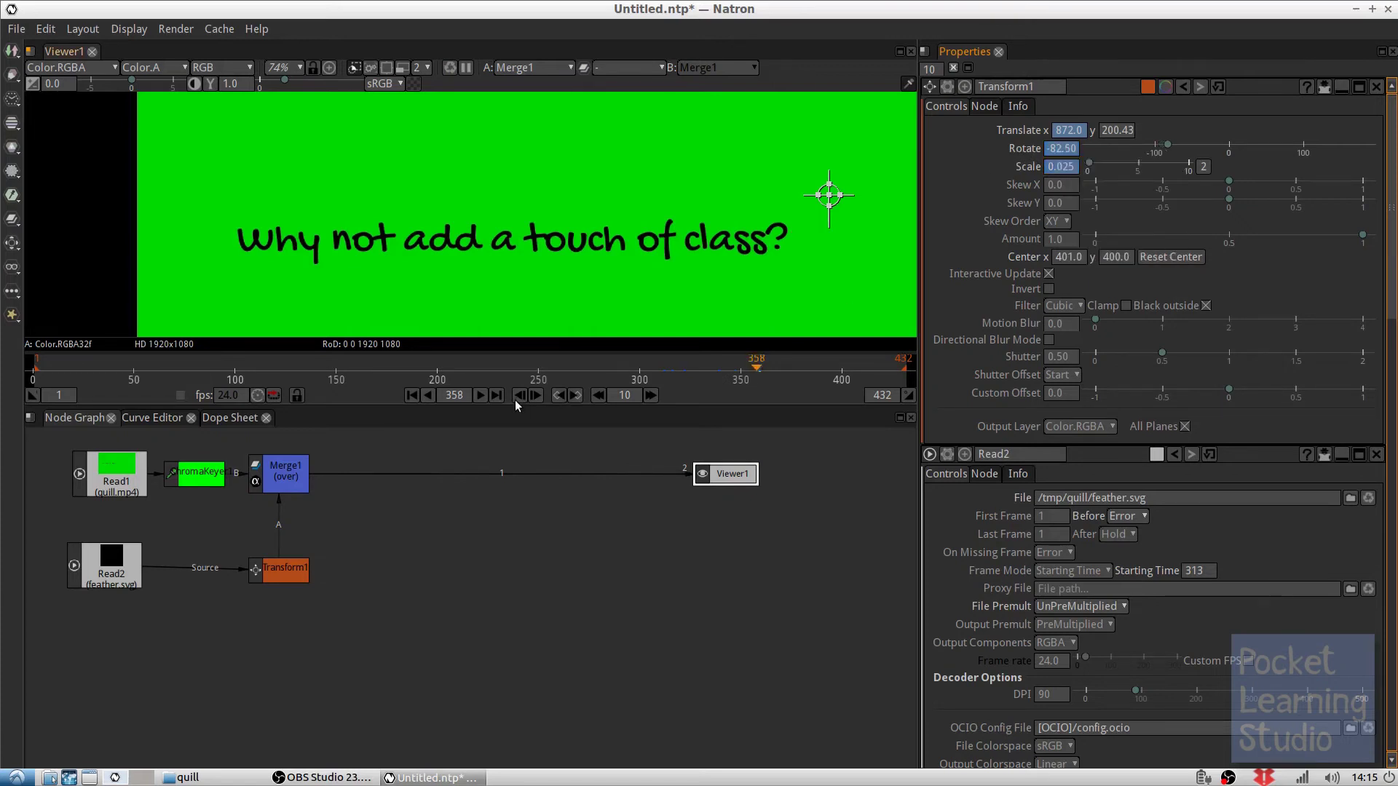
pyautogui.click(516, 401)
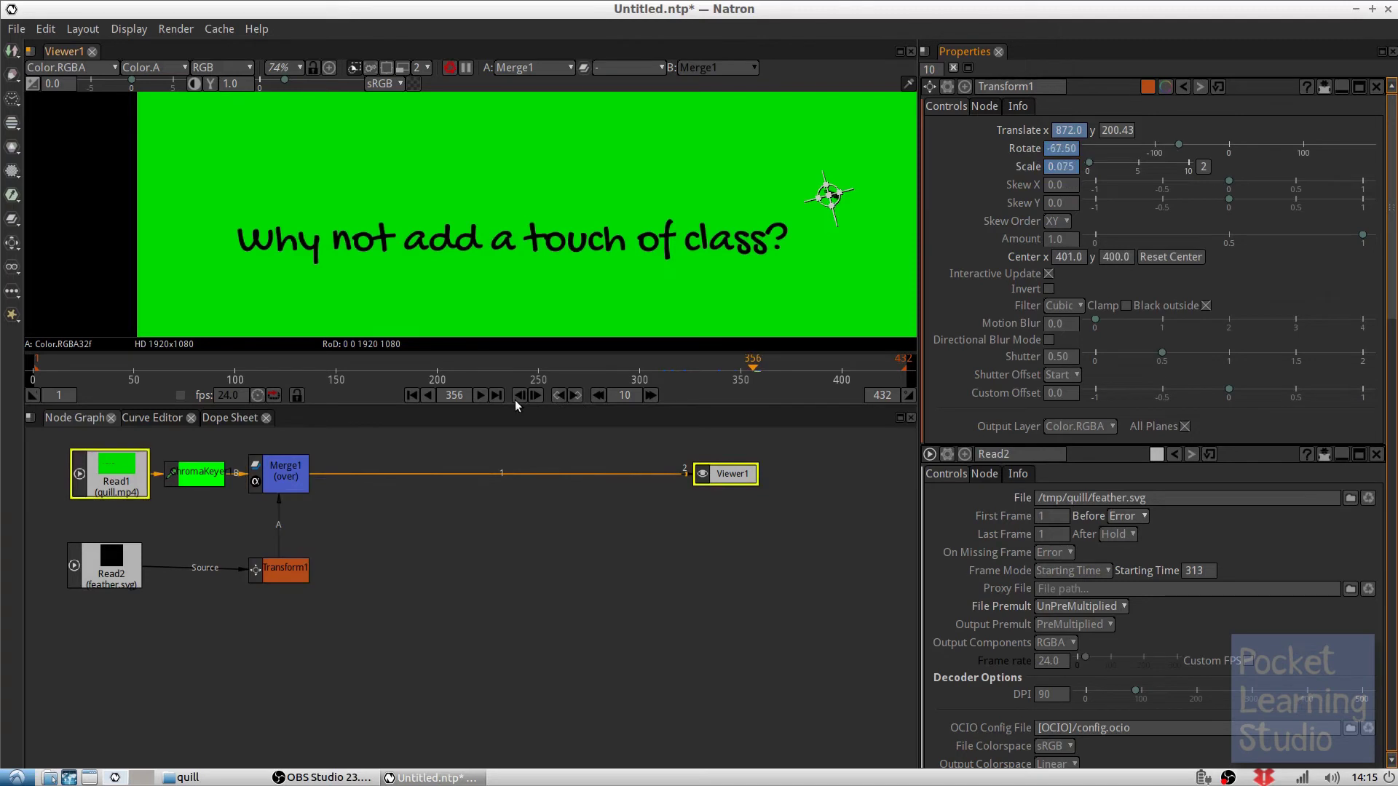
pyautogui.click(515, 401)
pyautogui.click(516, 401)
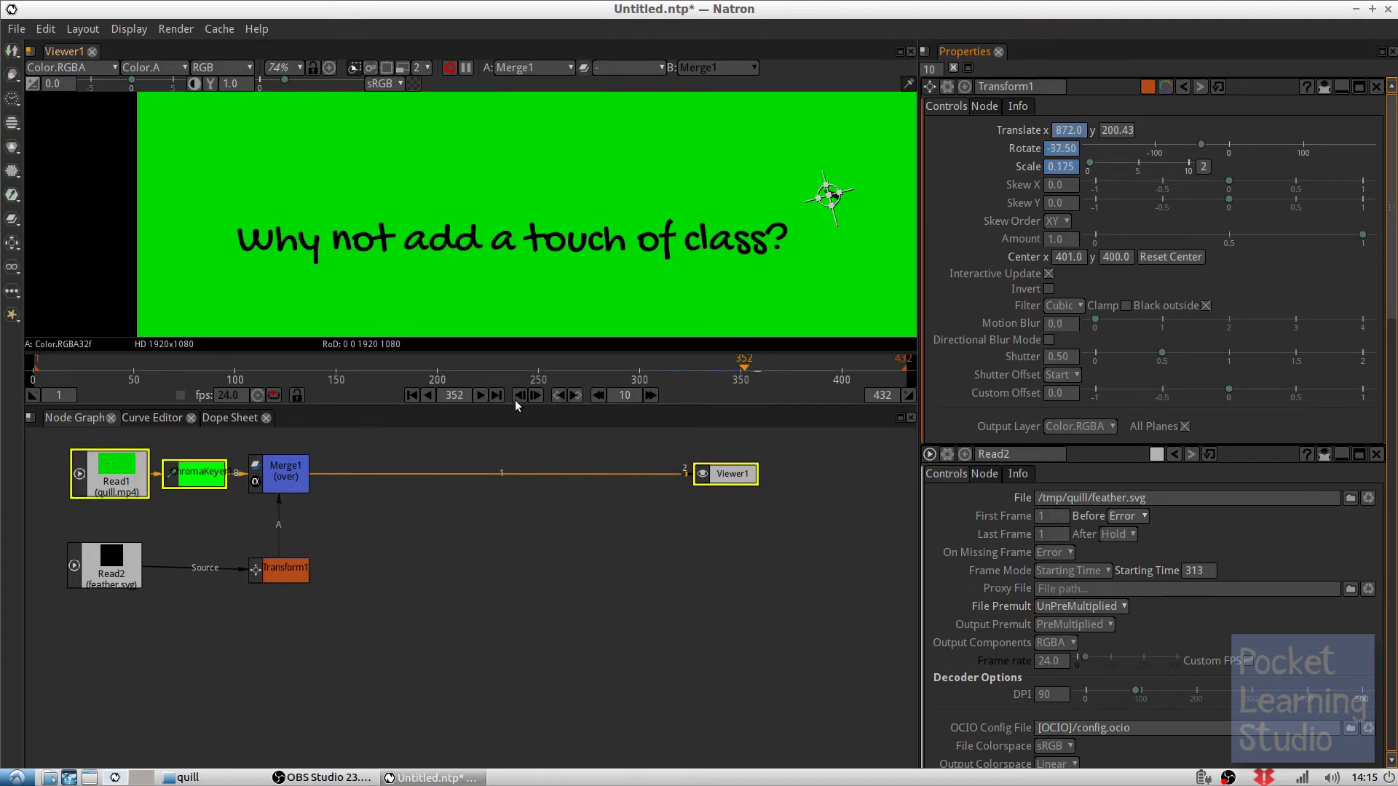
pyautogui.click(515, 400)
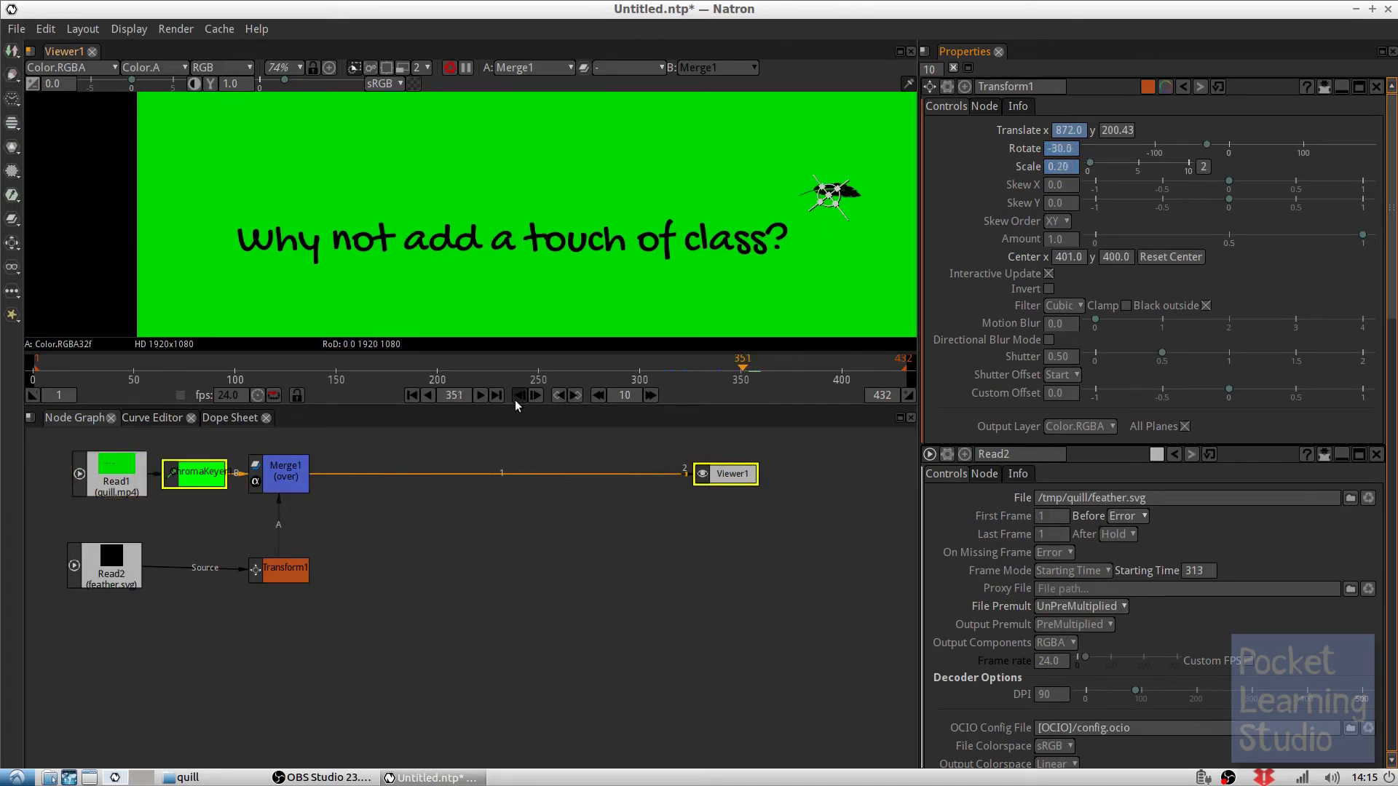
pyautogui.click(515, 401)
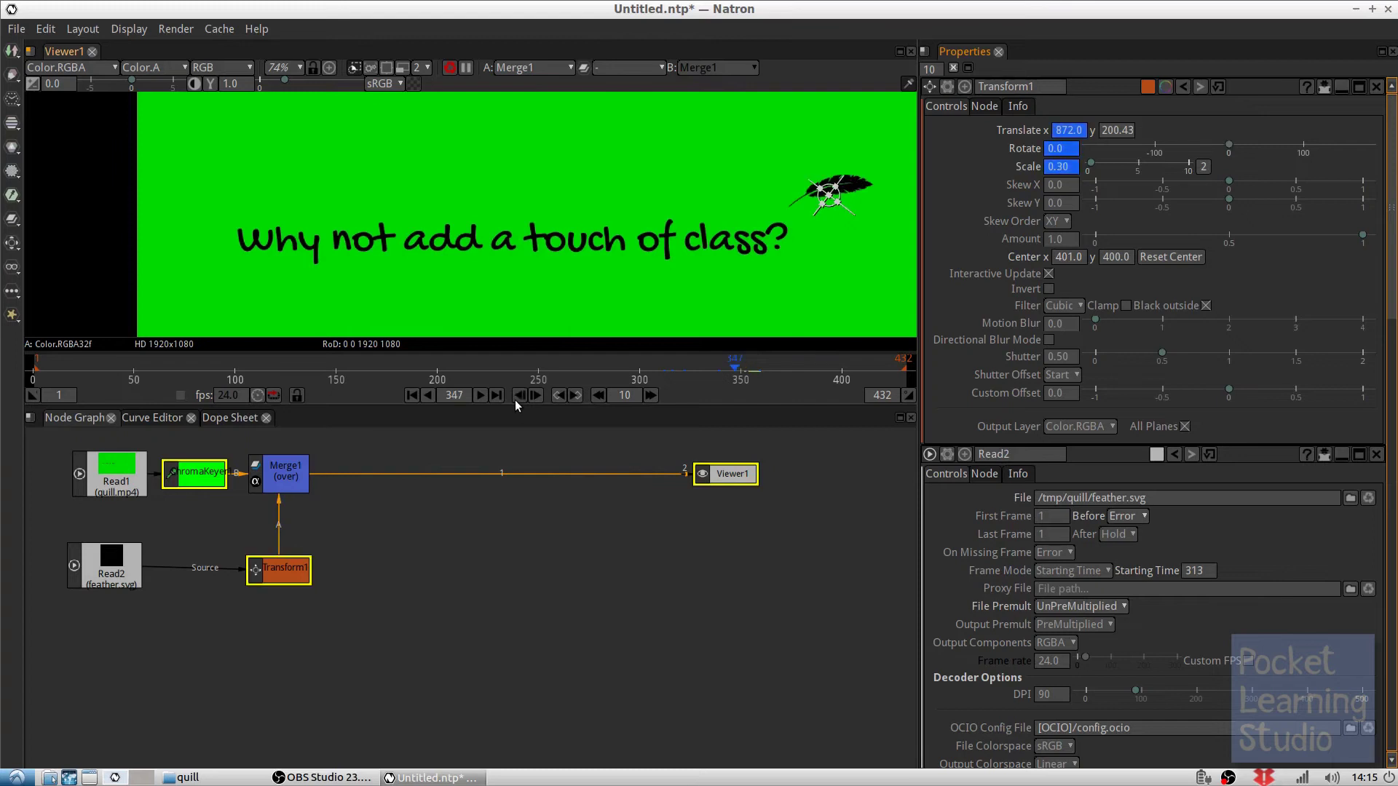
pyautogui.click(515, 399)
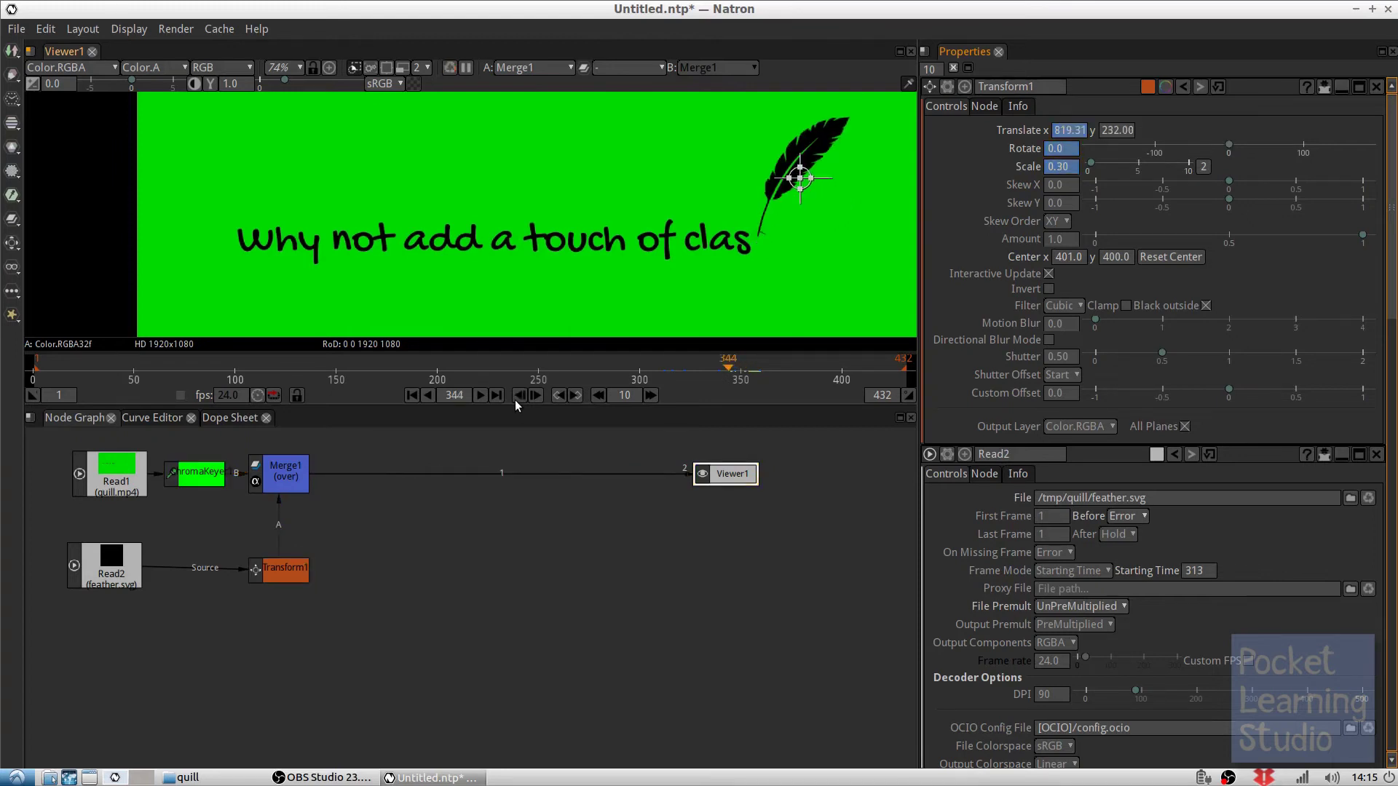
# Step forward through the feather's exit past frame 355, then back to frame 351, to examine the motion
pyautogui.click(535, 397)
pyautogui.click(534, 397)
pyautogui.click(534, 397)
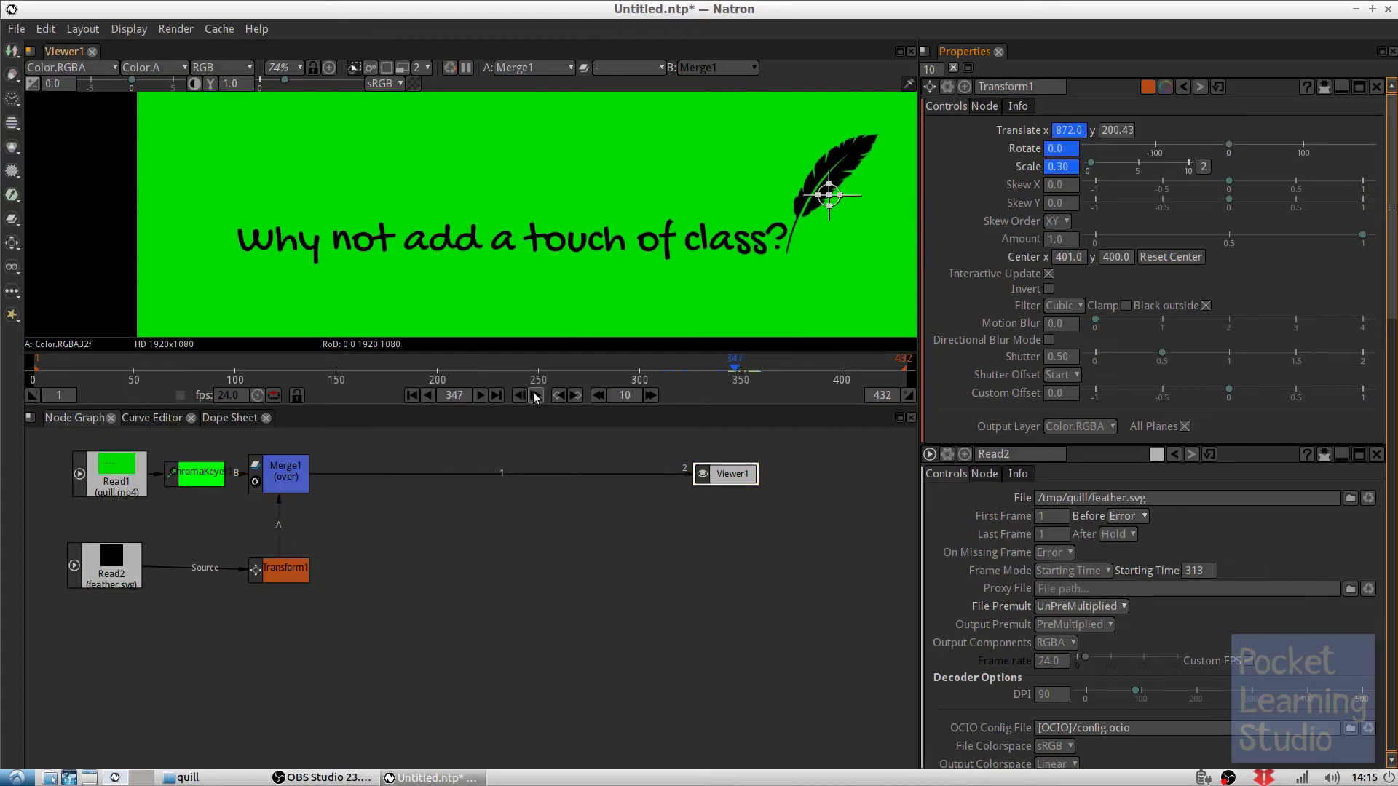
pyautogui.click(534, 397)
pyautogui.click(534, 397)
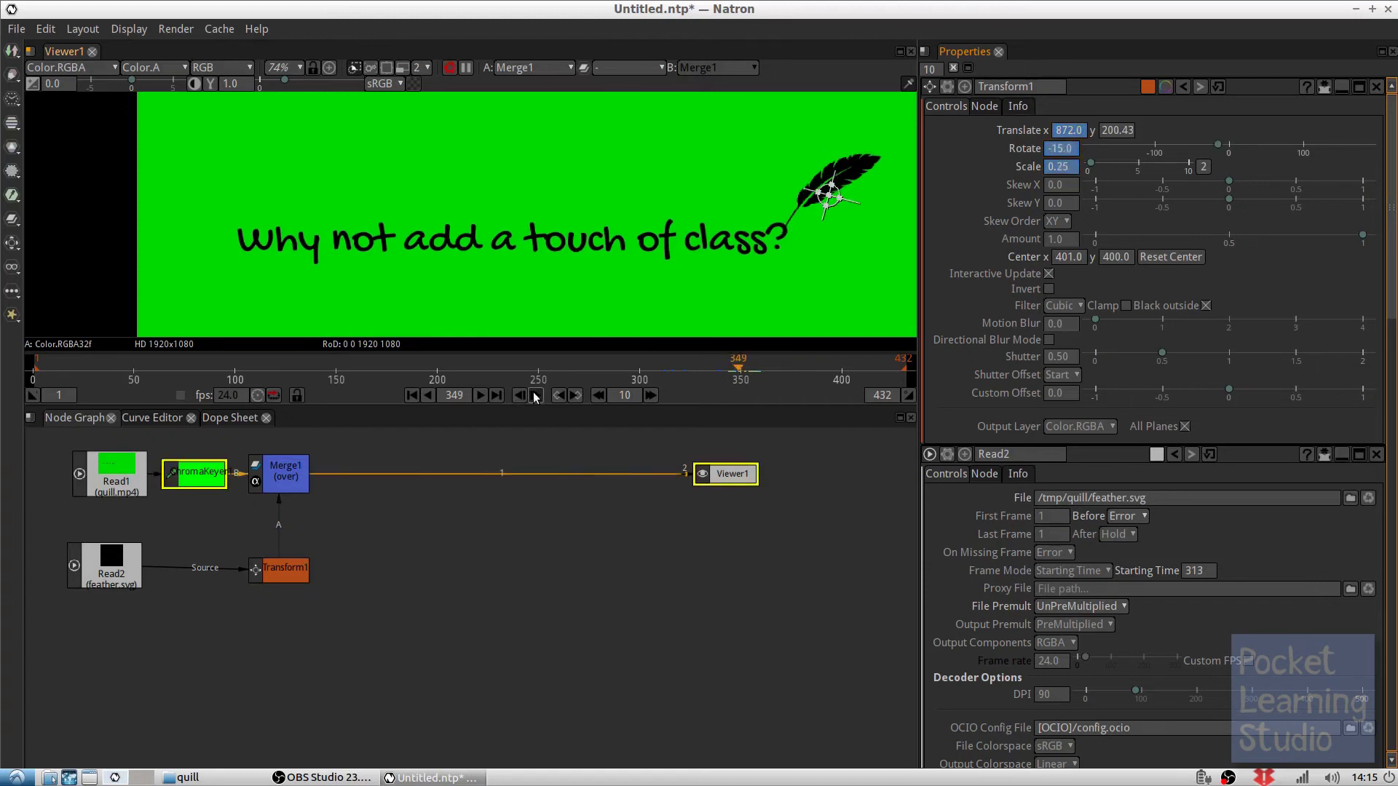
pyautogui.click(534, 397)
pyautogui.click(535, 397)
pyautogui.click(534, 397)
pyautogui.click(535, 397)
pyautogui.click(535, 396)
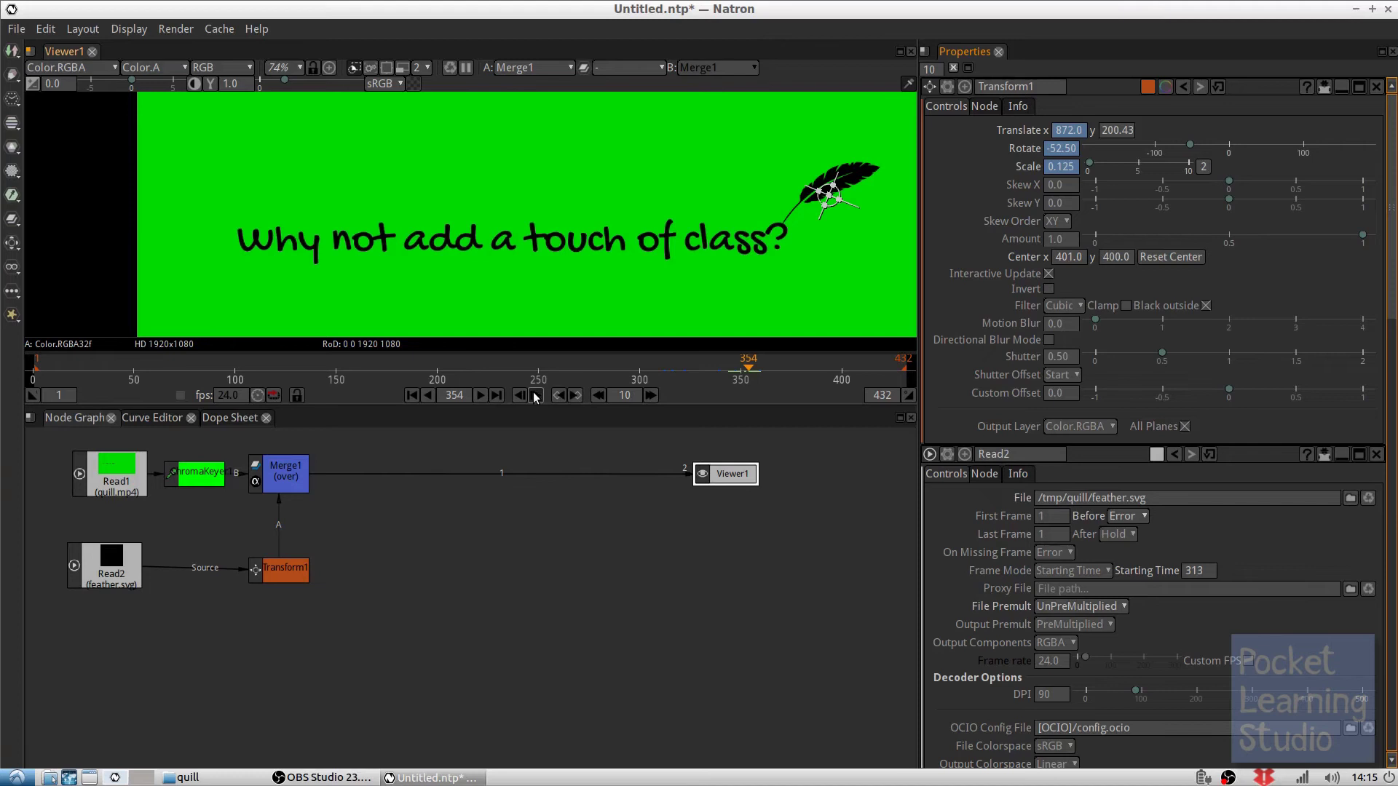
pyautogui.click(535, 396)
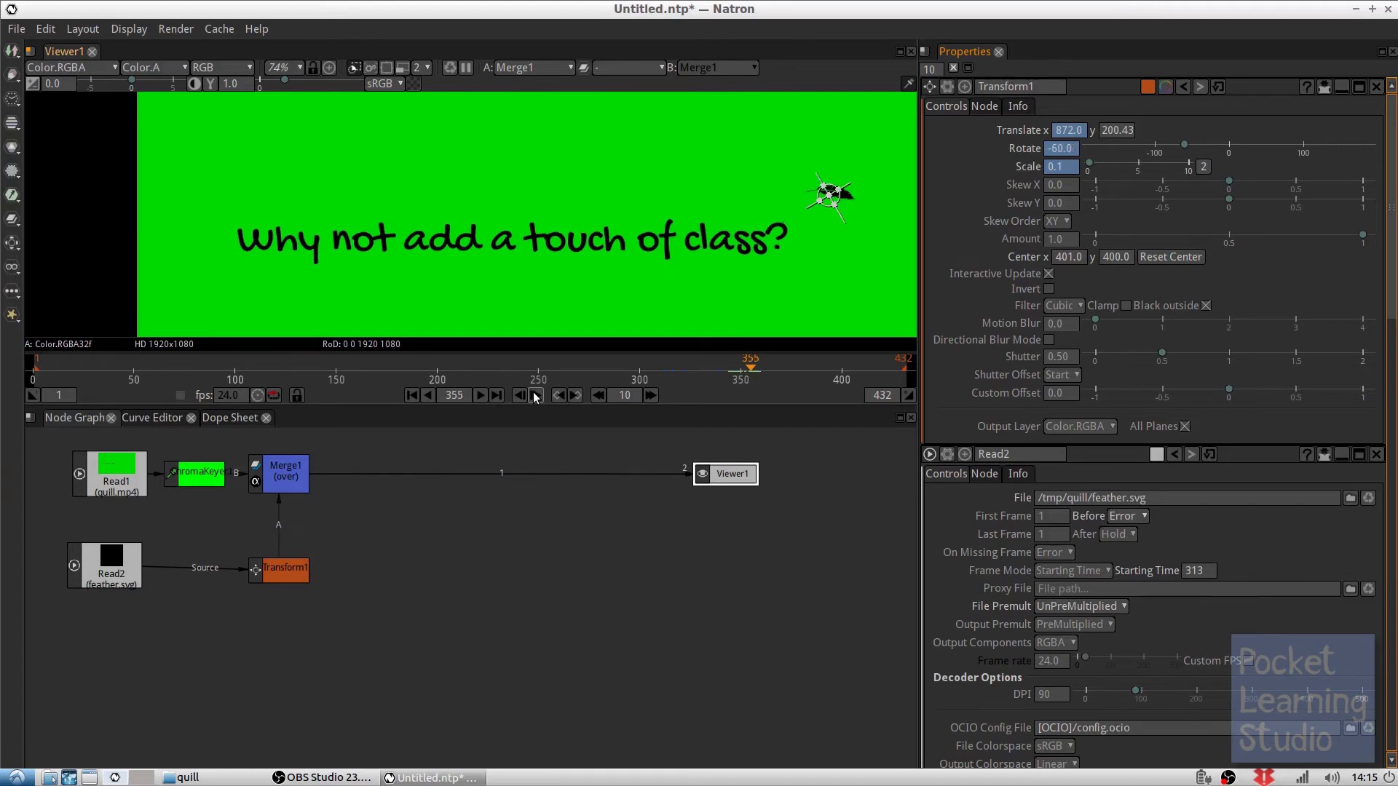
pyautogui.click(535, 397)
pyautogui.click(518, 395)
pyautogui.click(519, 395)
pyautogui.click(518, 395)
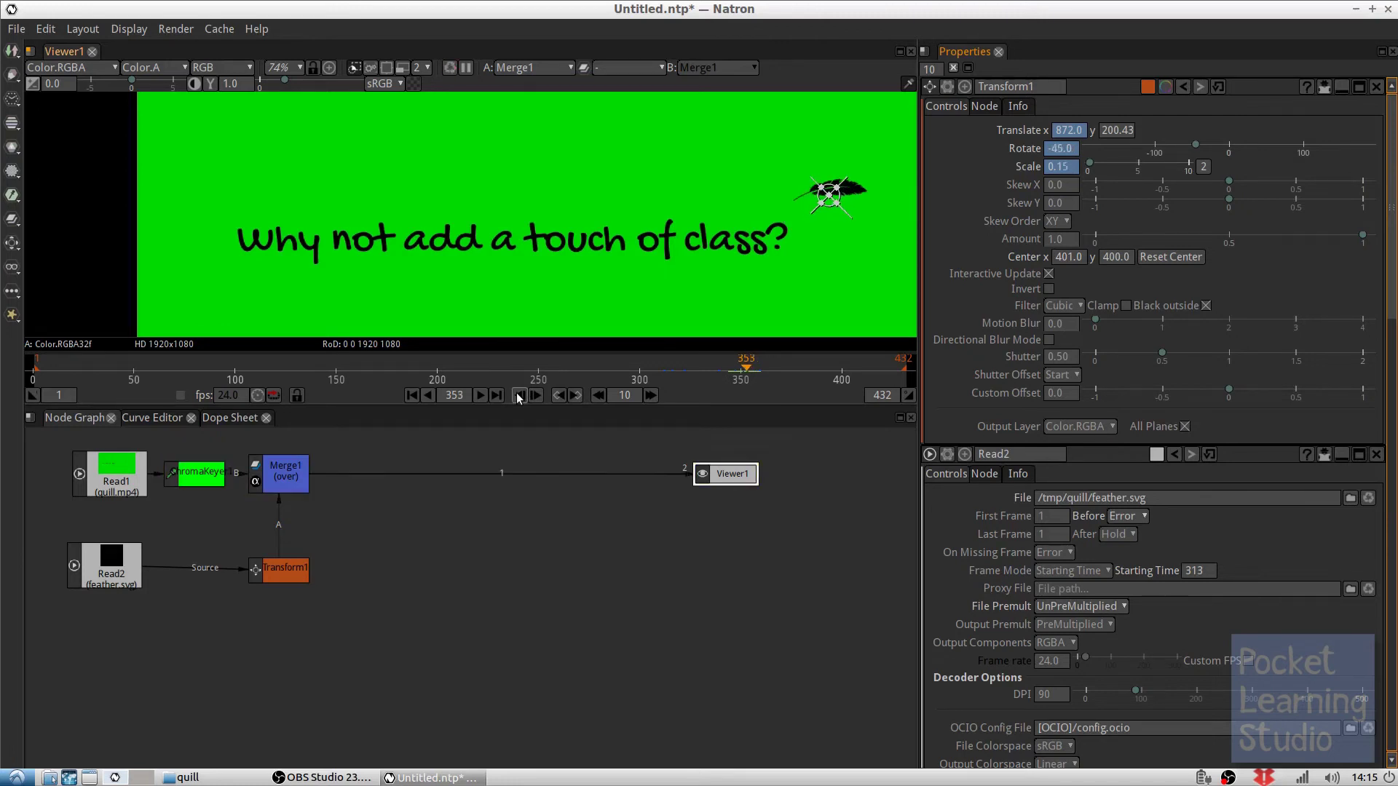
pyautogui.click(518, 395)
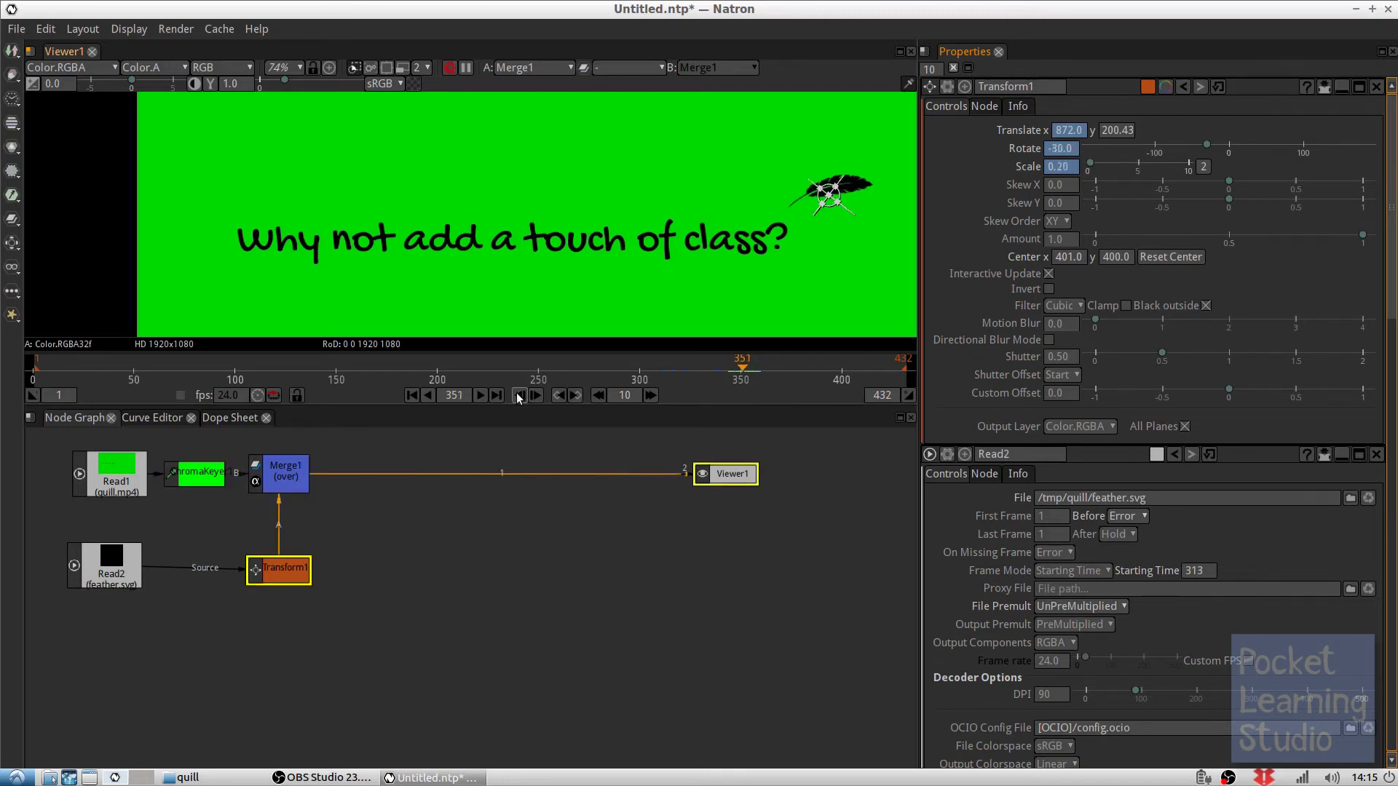
pyautogui.click(518, 396)
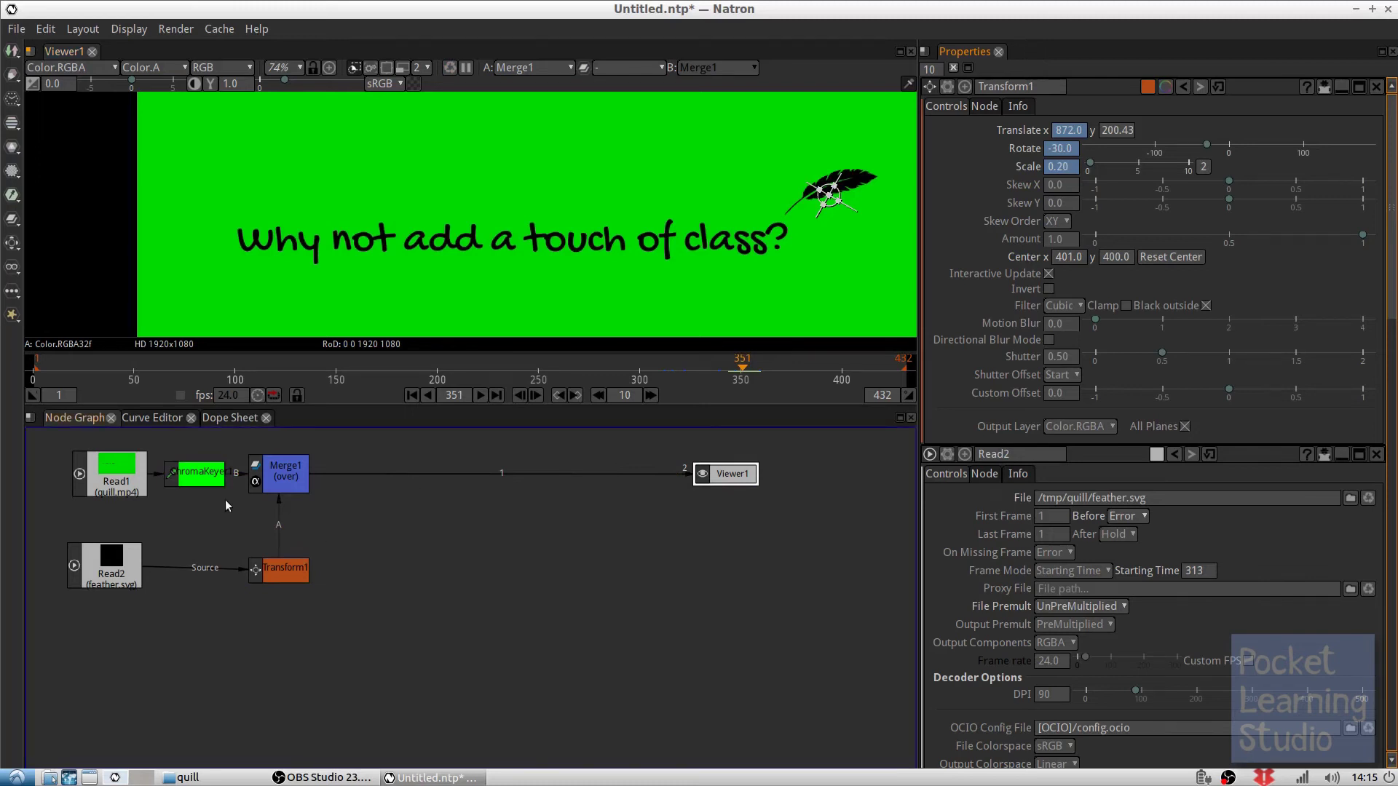
# Open the ChromaKeyer node's settings and sample the green background in the viewer as its Key Color
pyautogui.click(196, 475)
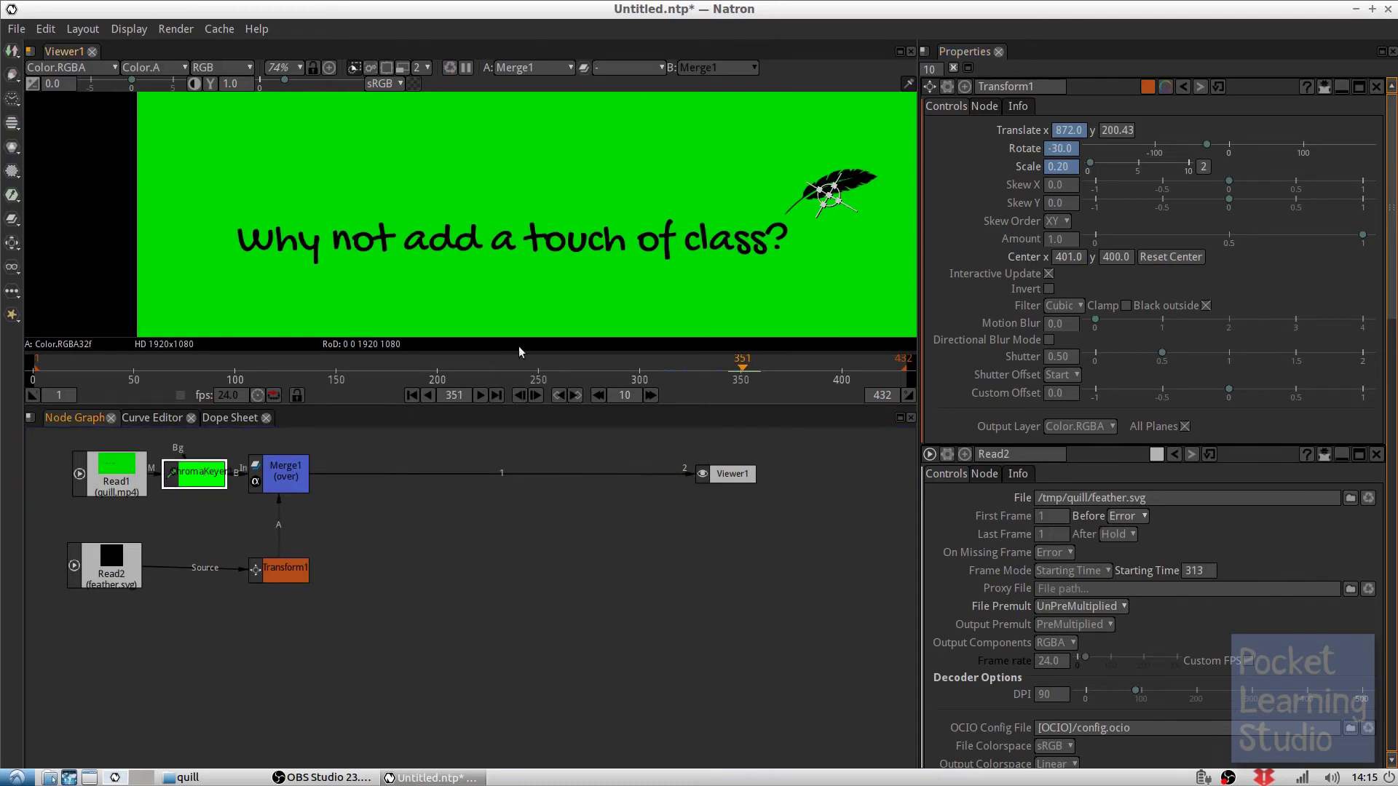
pyautogui.doubleClick(196, 474)
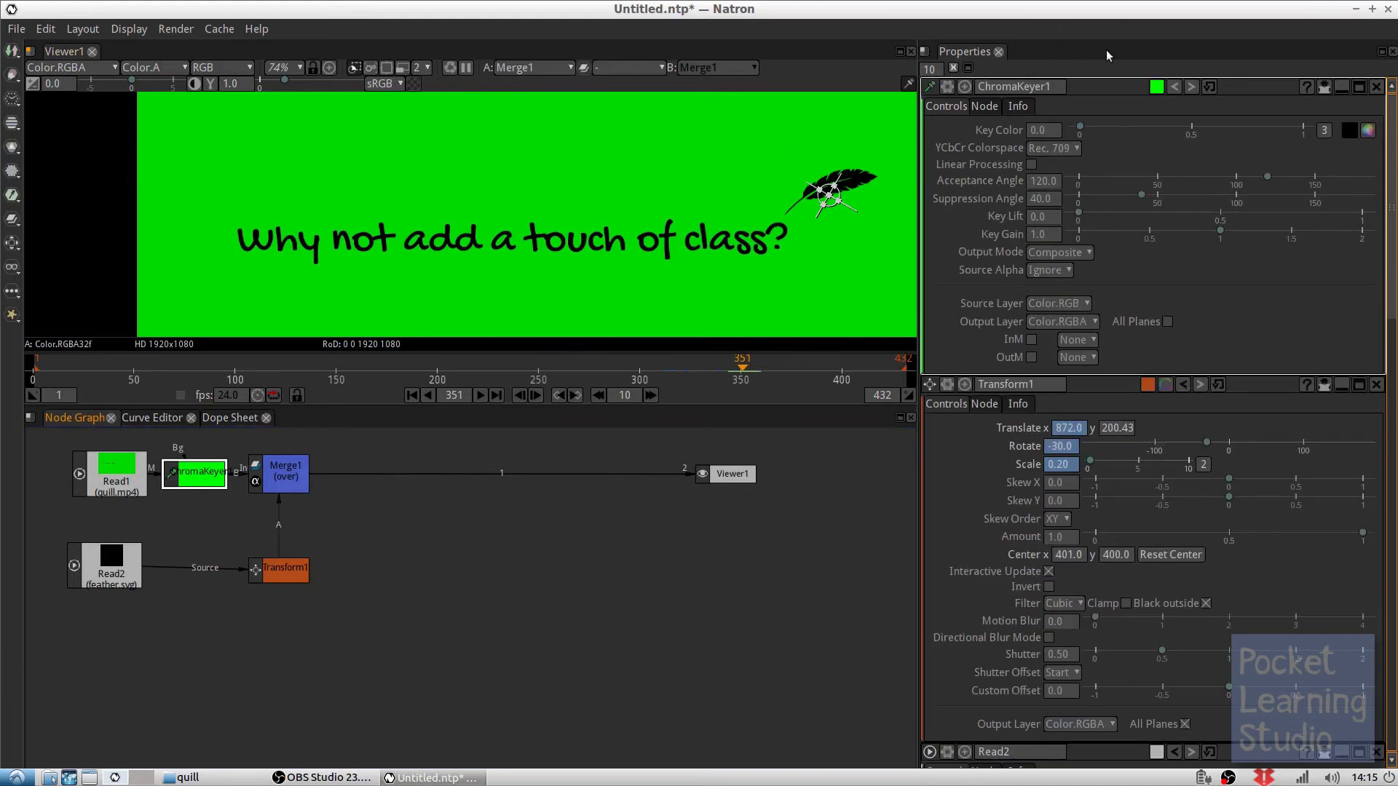
pyautogui.click(1350, 131)
pyautogui.click(765, 155)
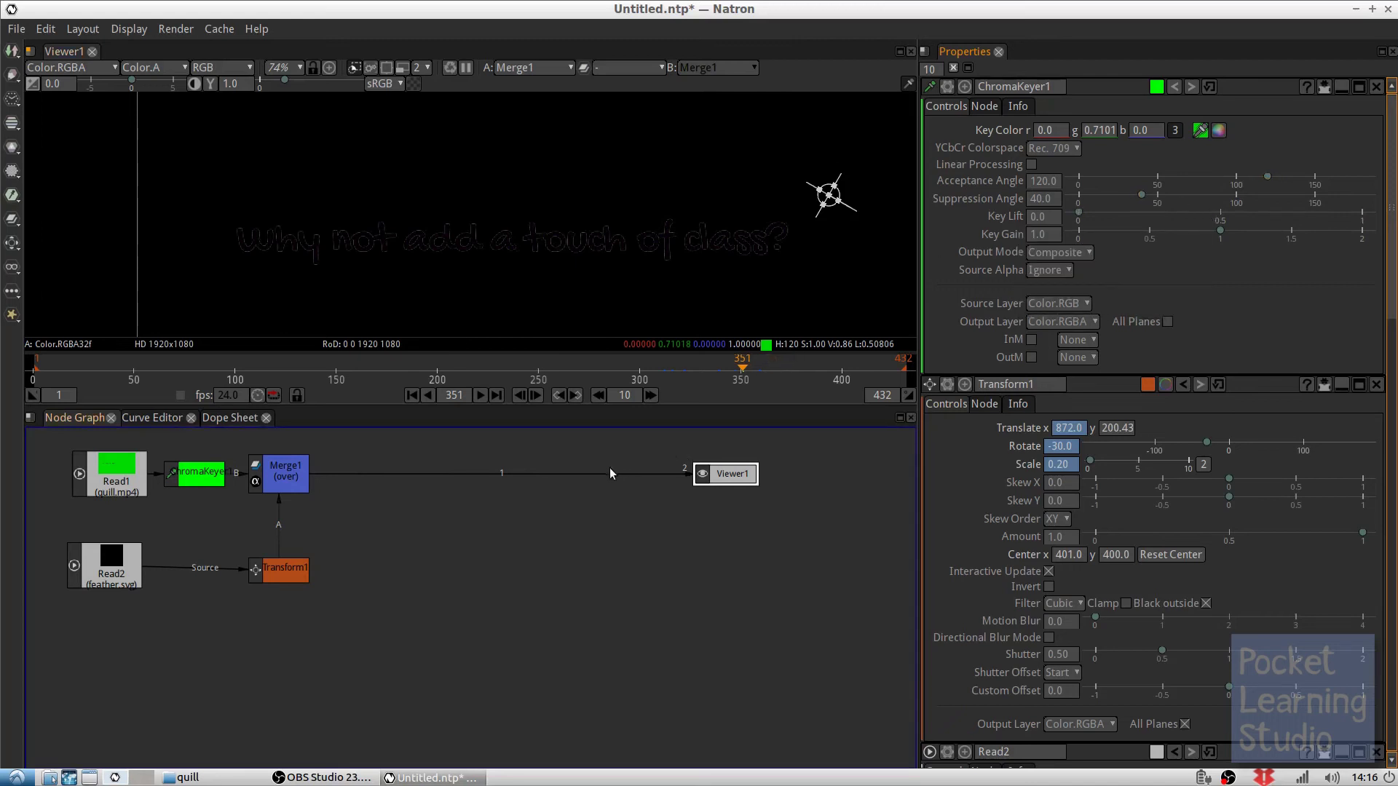
# Add a second Merge node, link its A input to Merge1, and insert it between Merge1 and the Viewer
pyautogui.rightClick(483, 531)
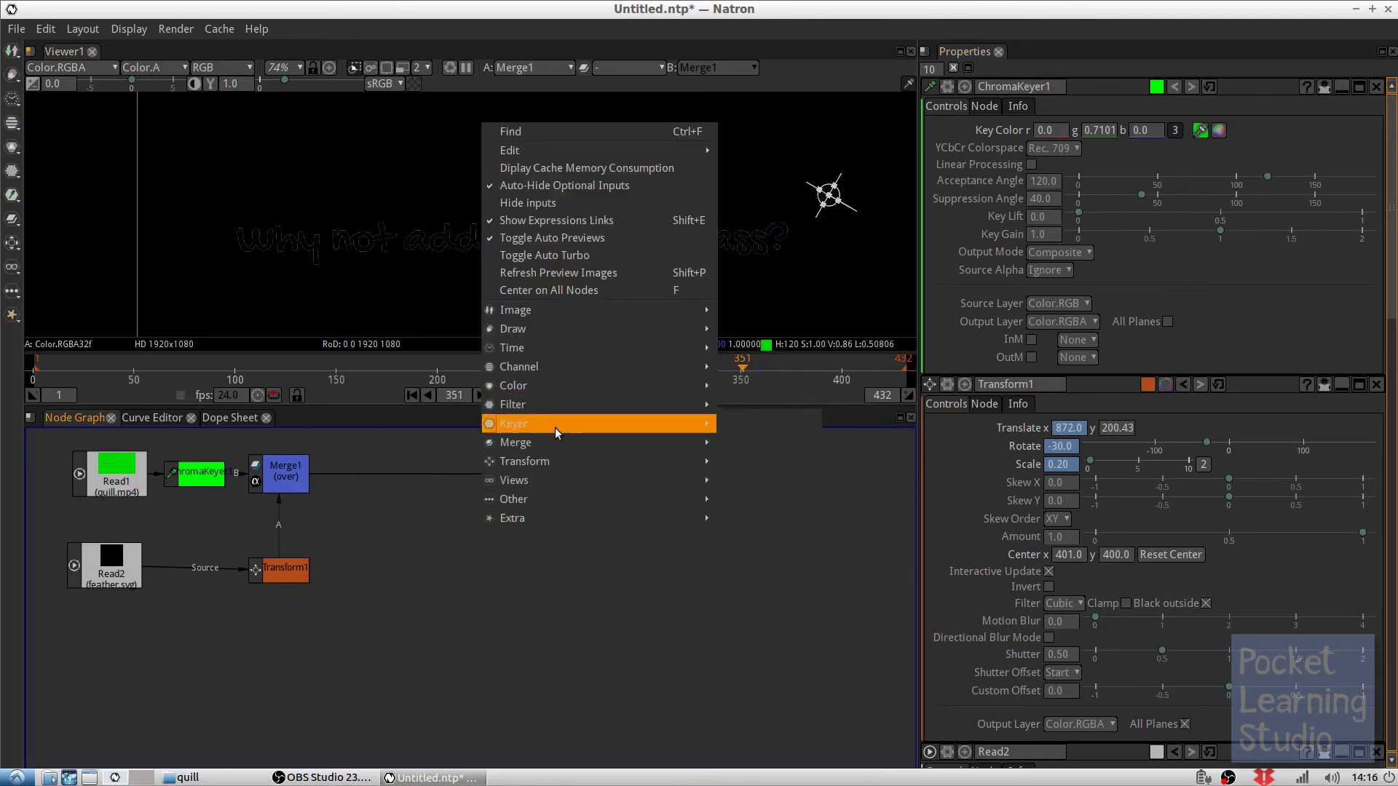
pyautogui.moveTo(555, 442)
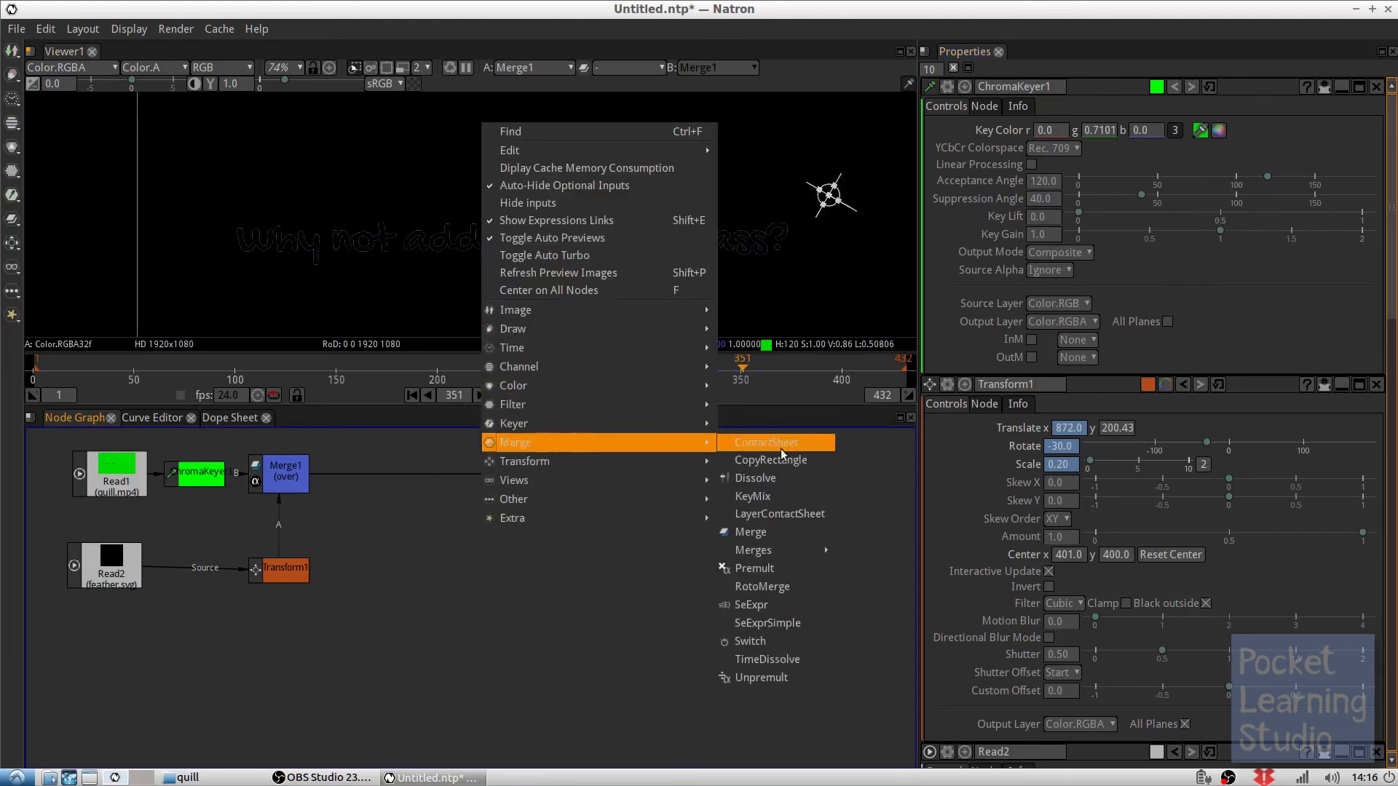
pyautogui.click(781, 537)
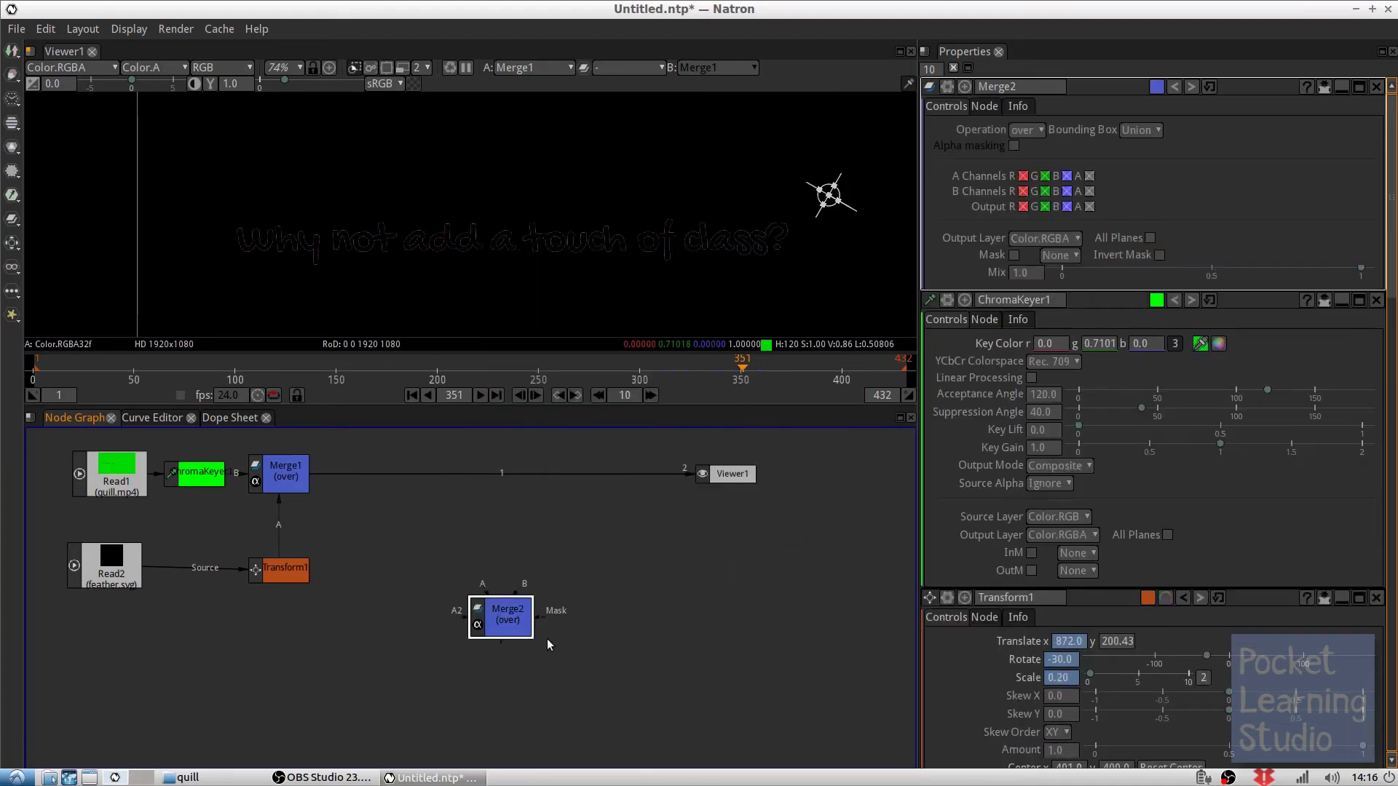
pyautogui.moveTo(498, 619); pyautogui.dragTo(458, 536)
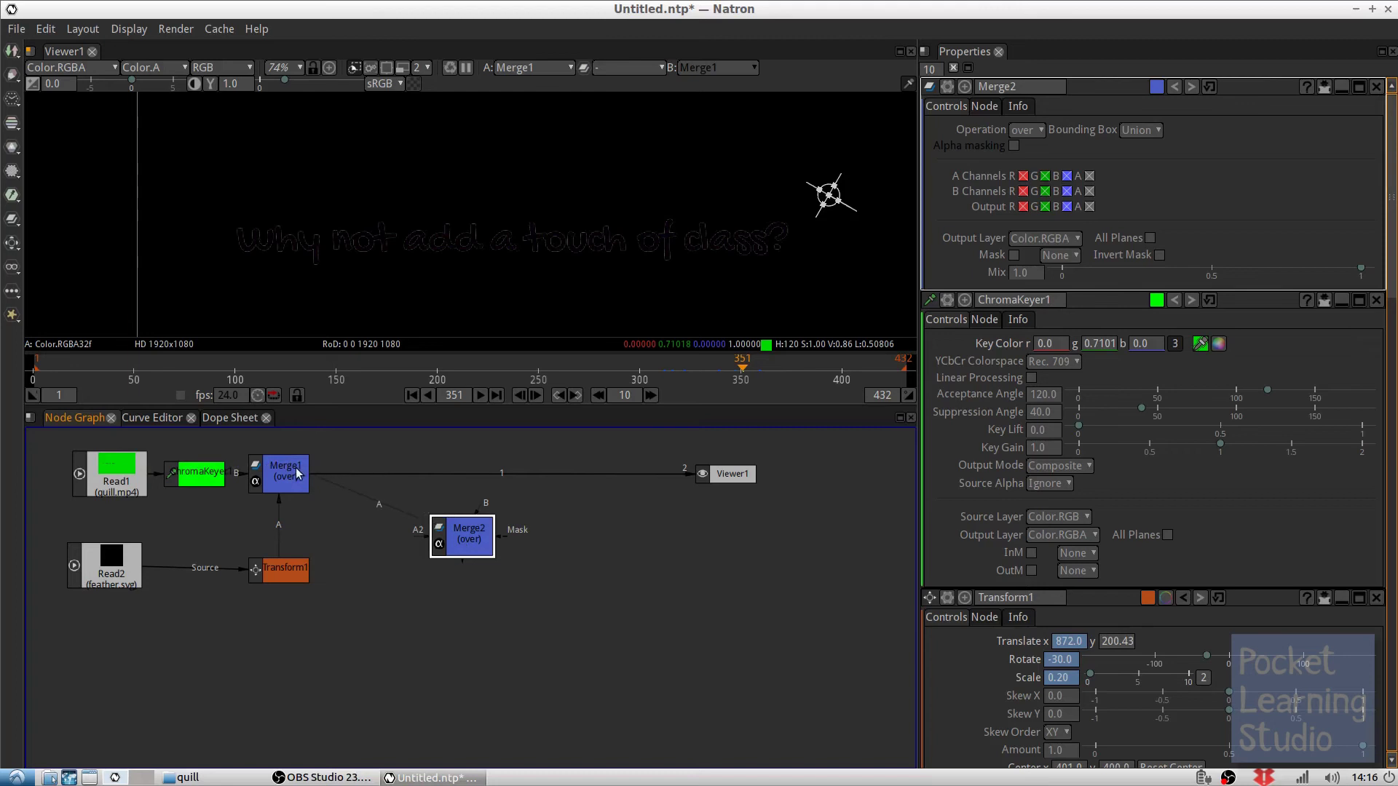
pyautogui.moveTo(454, 516); pyautogui.dragTo(442, 485)
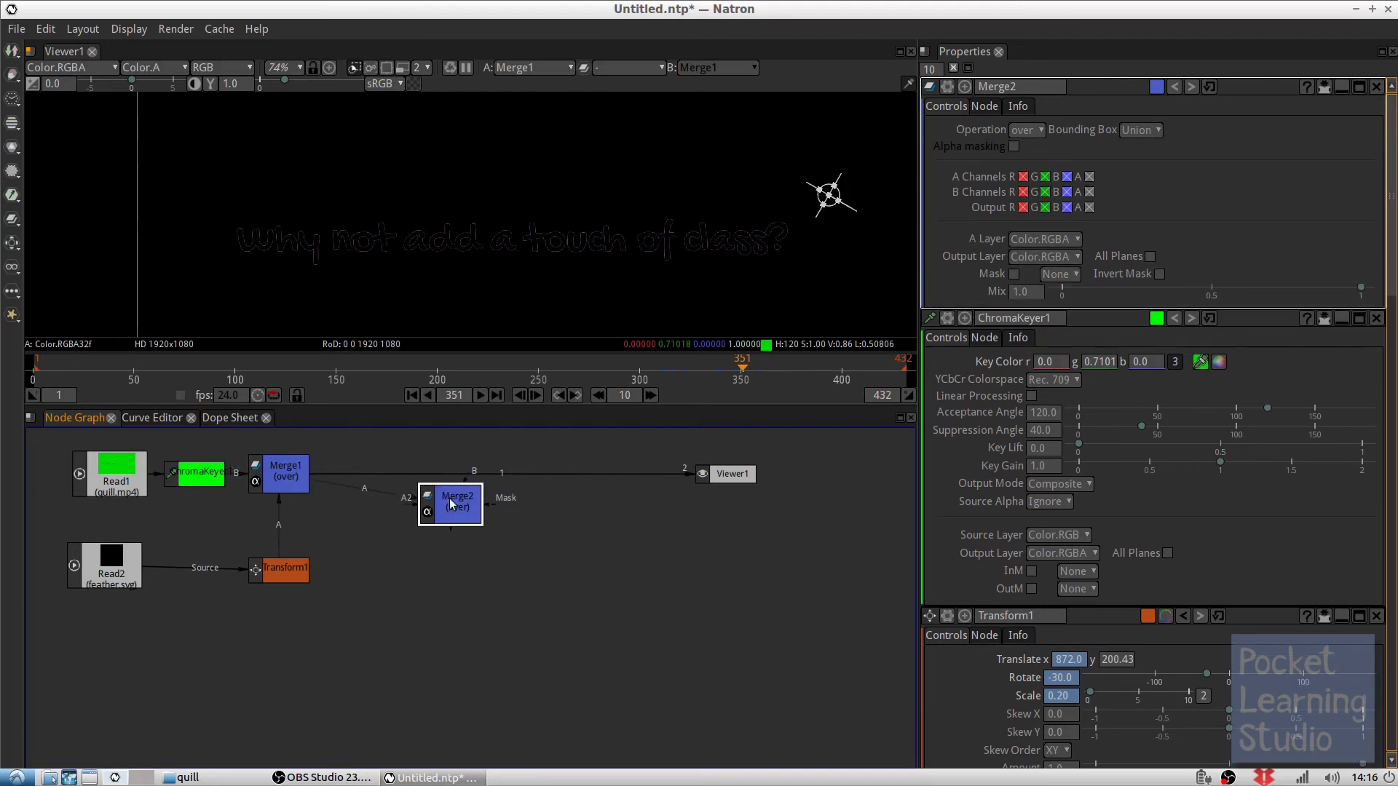
pyautogui.moveTo(548, 472); pyautogui.dragTo(448, 476)
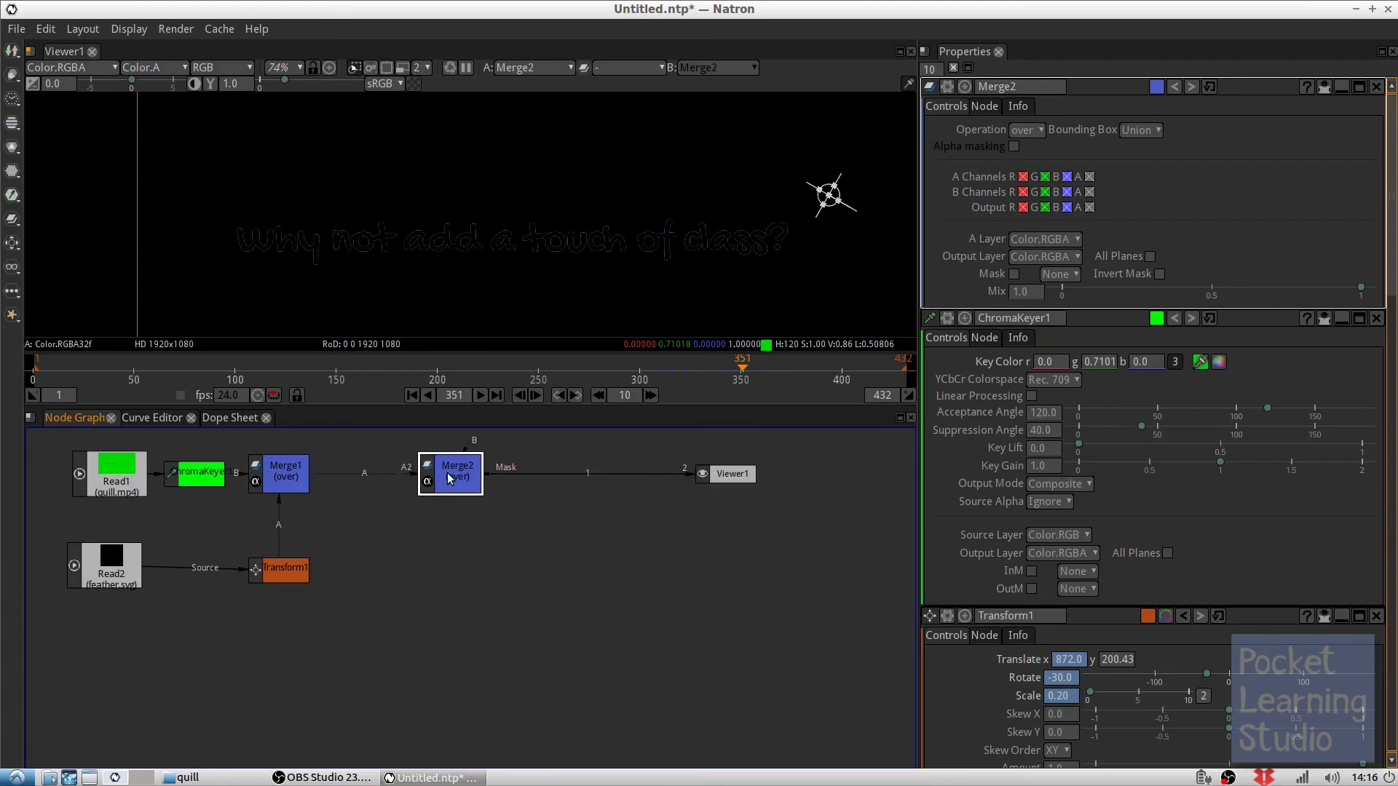
# Load paper_old_white_surface_69706_1920x1080.jpg in a new Read node below Merge2 and connect it to Merge2's B input
pyautogui.rightClick(442, 540)
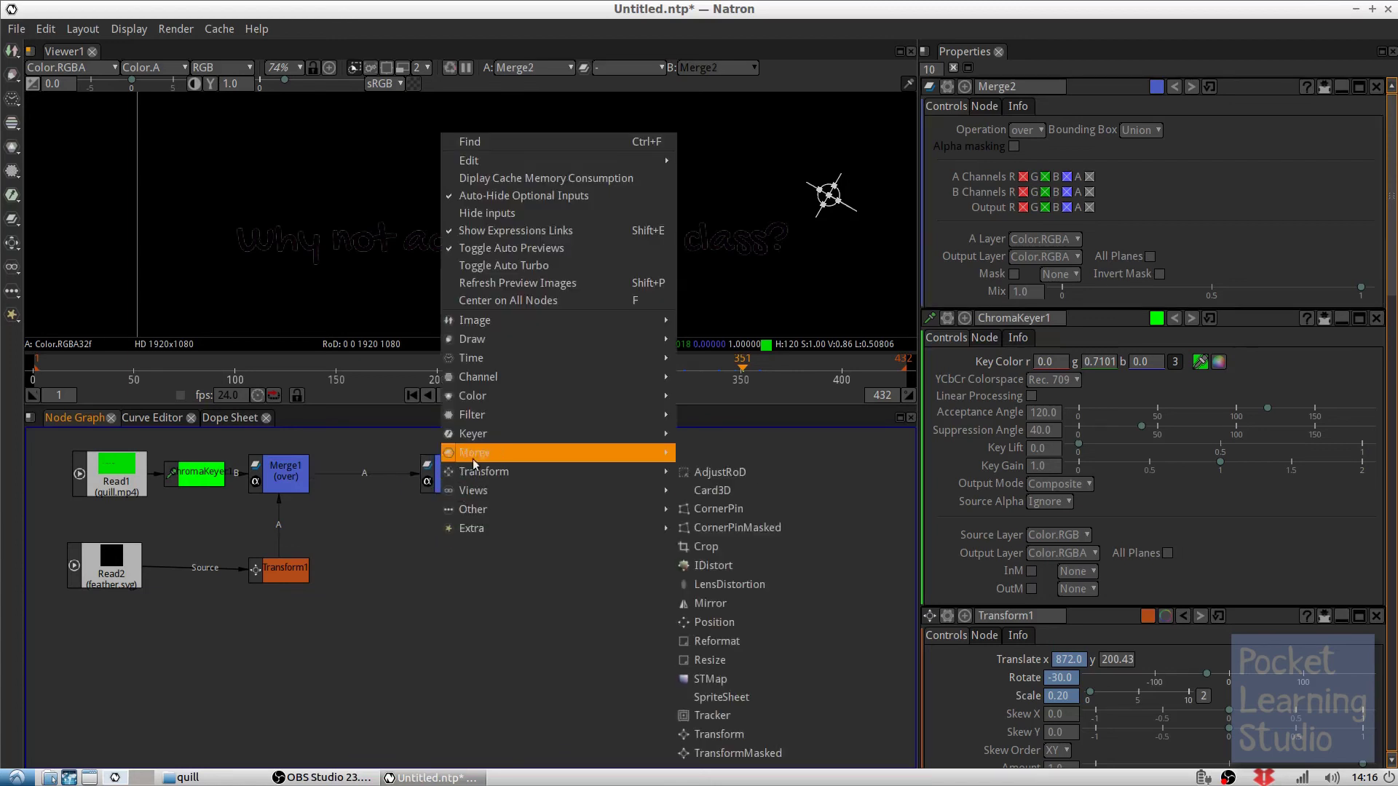
pyautogui.moveTo(484, 324)
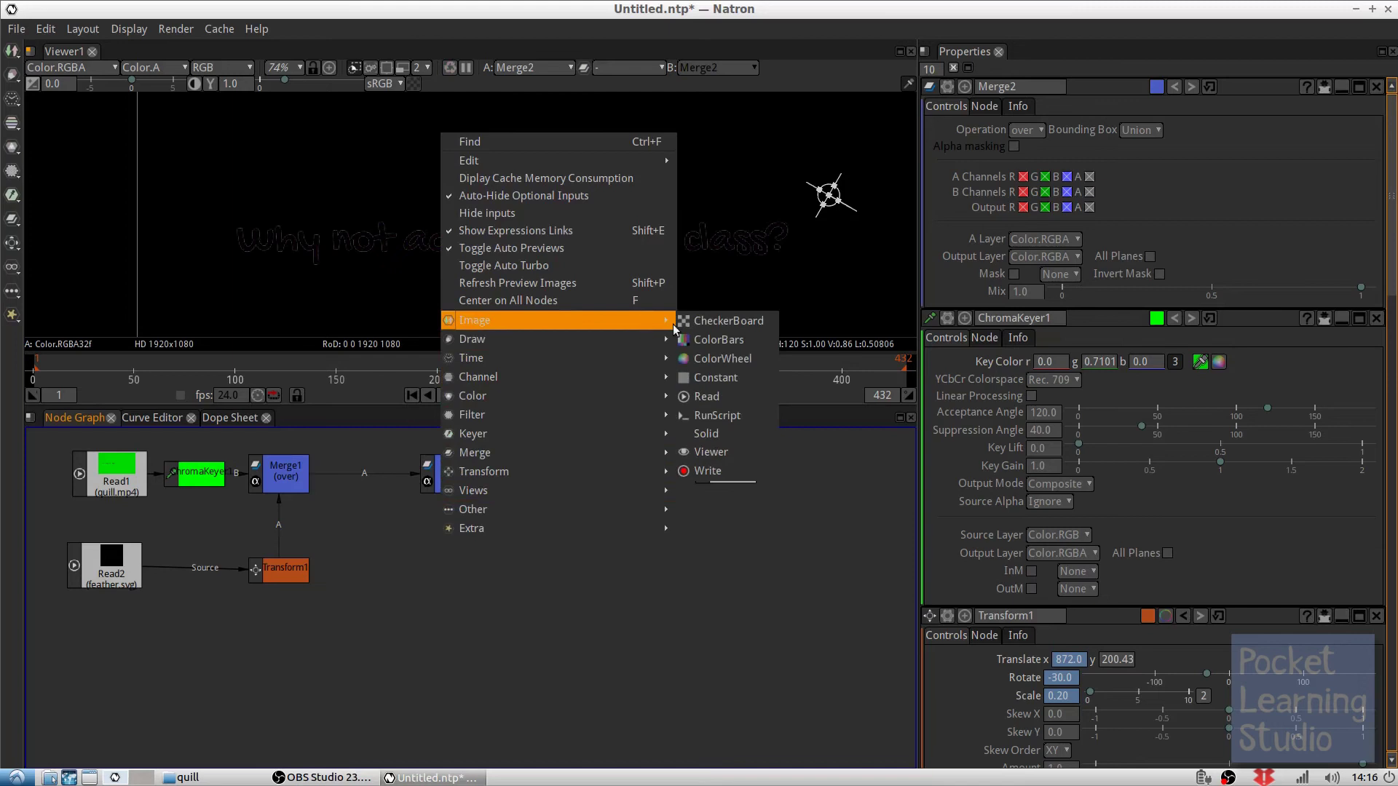
pyautogui.click(719, 398)
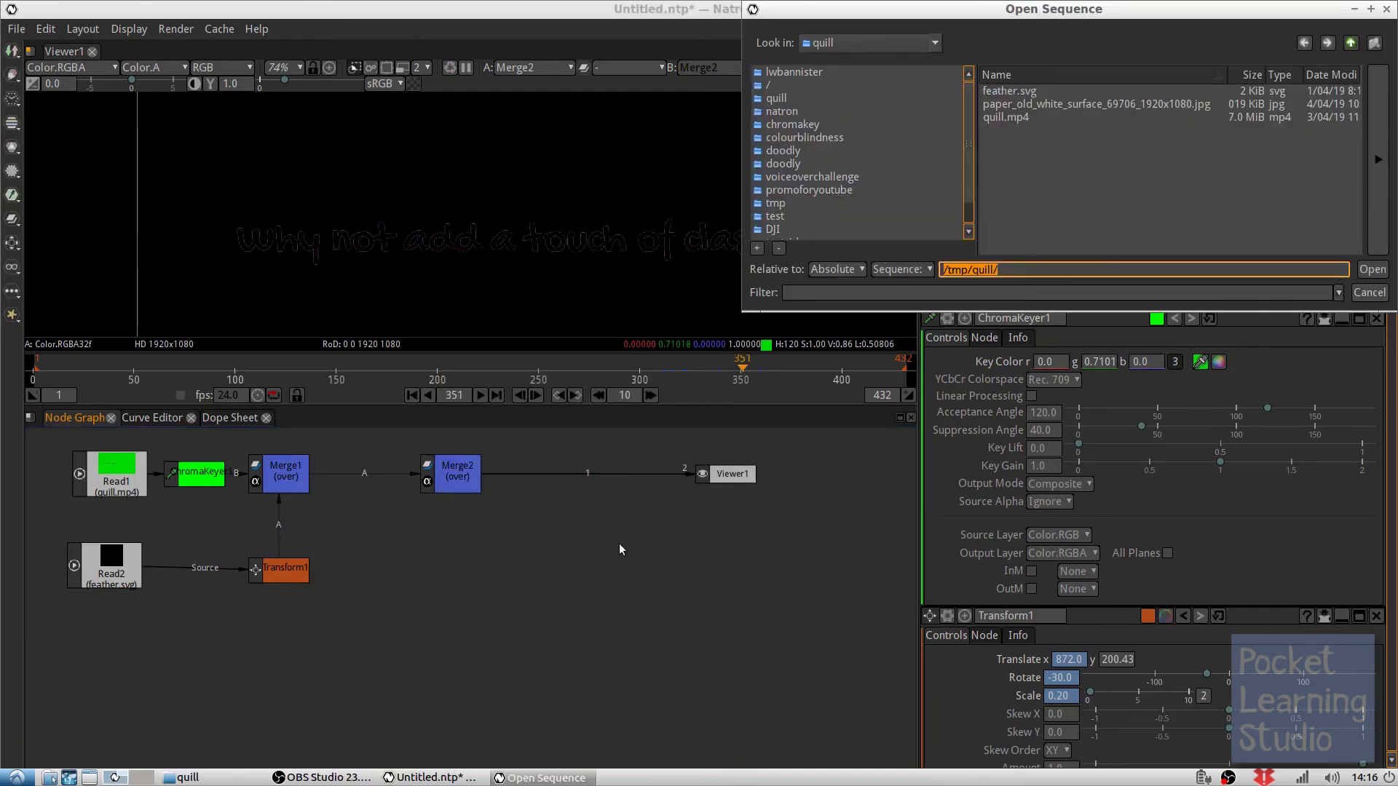
pyautogui.doubleClick(1052, 100)
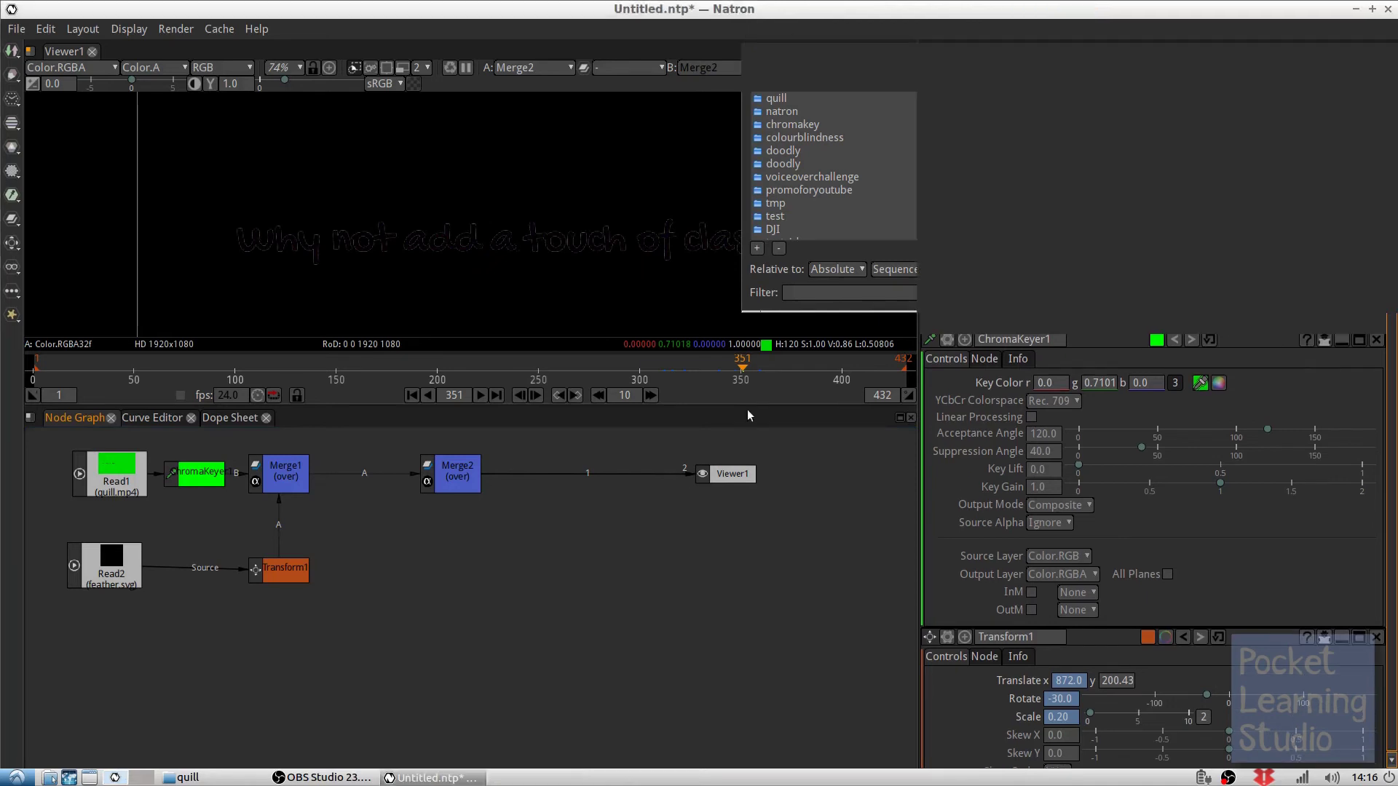
pyautogui.moveTo(509, 618); pyautogui.dragTo(444, 575)
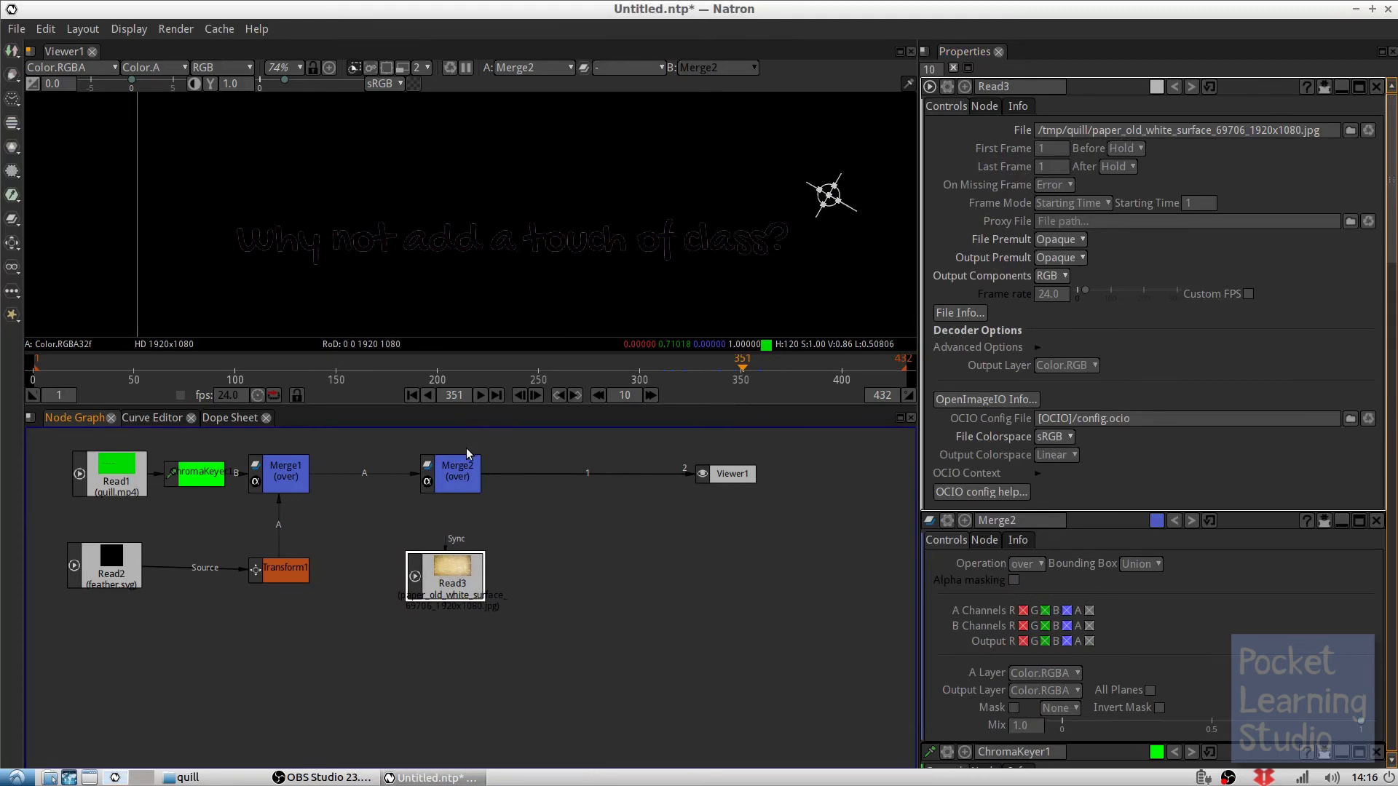
pyautogui.moveTo(463, 454)
pyautogui.moveTo(464, 453); pyautogui.dragTo(451, 577)
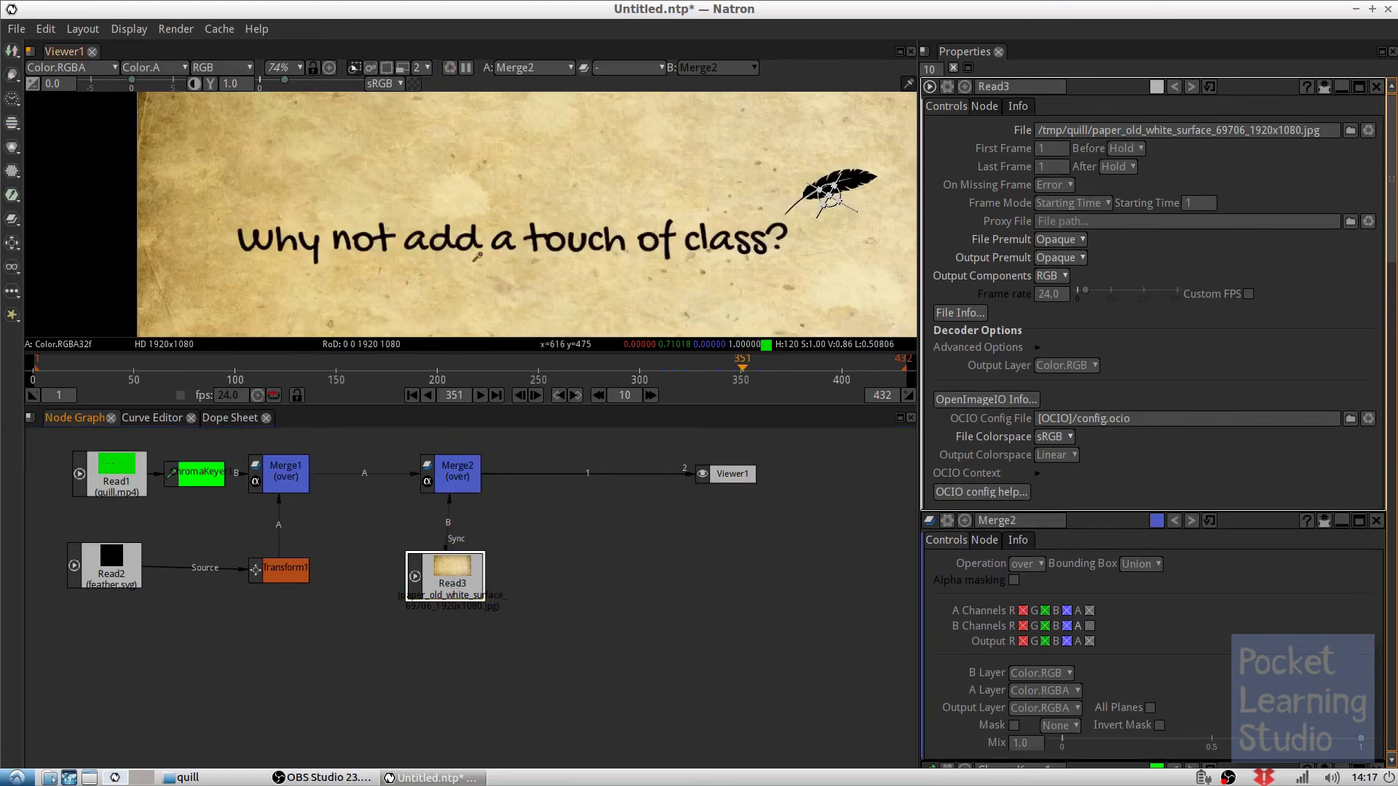
# View the whole frame and check the composite over the paper background at frames 267, 162, 56, 265 and 321
pyautogui.scroll(-3, 477, 256)
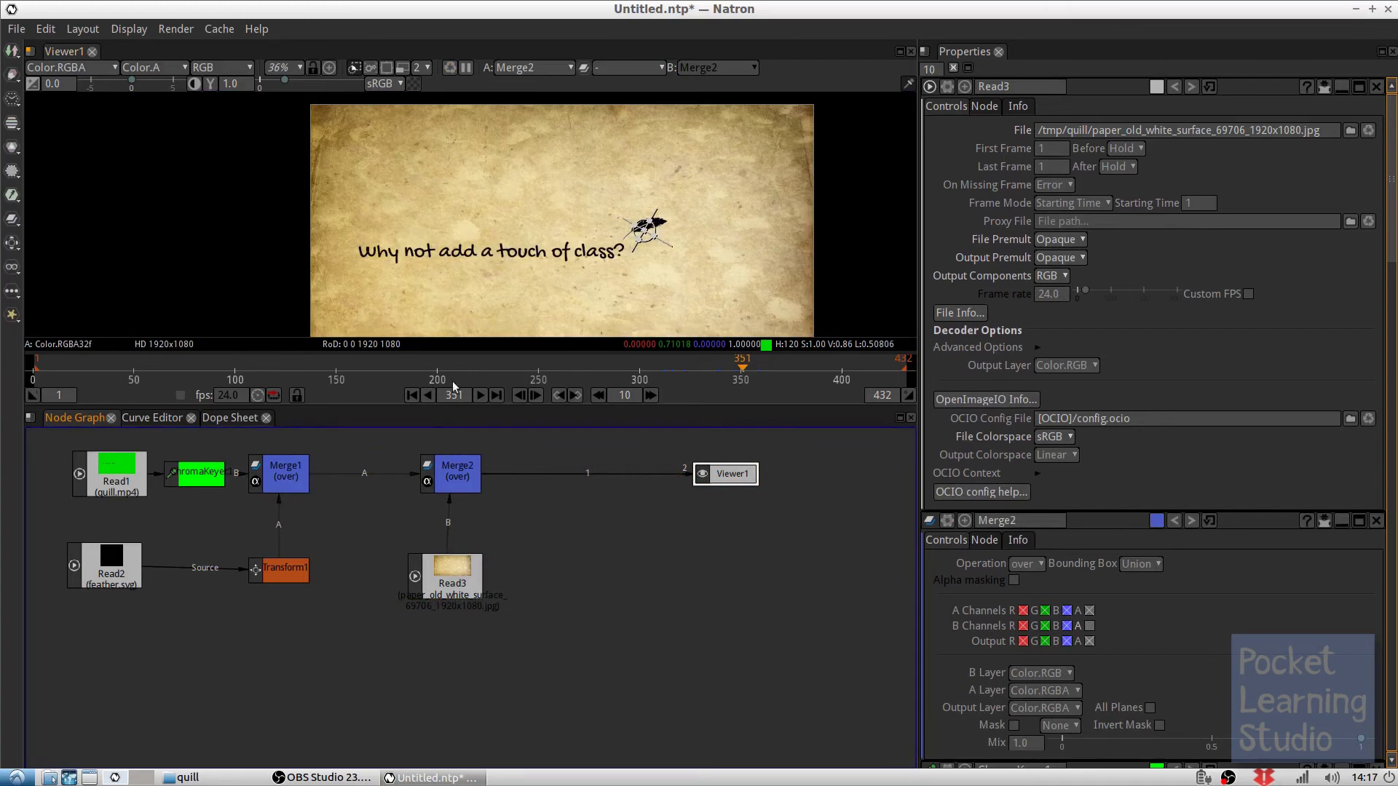
pyautogui.click(572, 375)
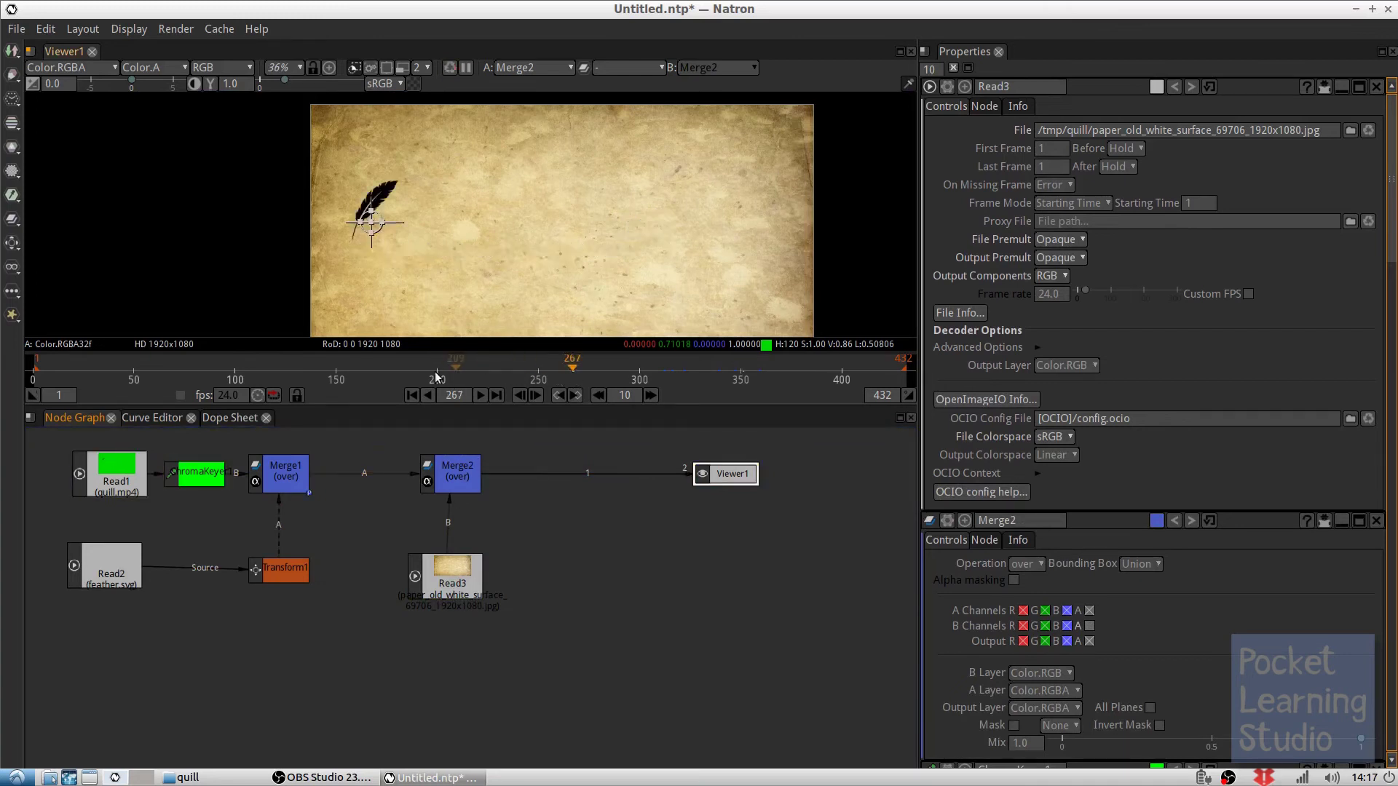
pyautogui.click(360, 373)
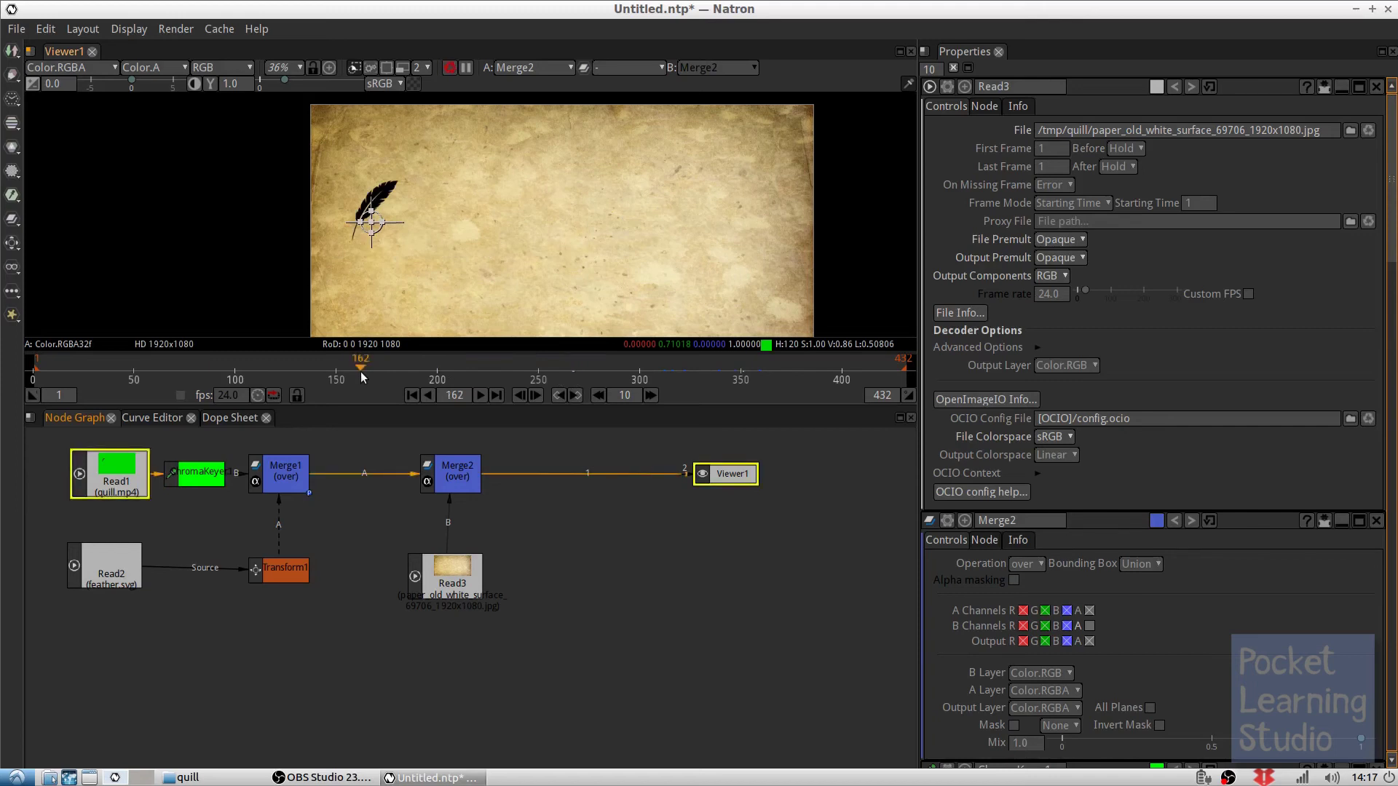
pyautogui.click(207, 376)
pyautogui.click(146, 368)
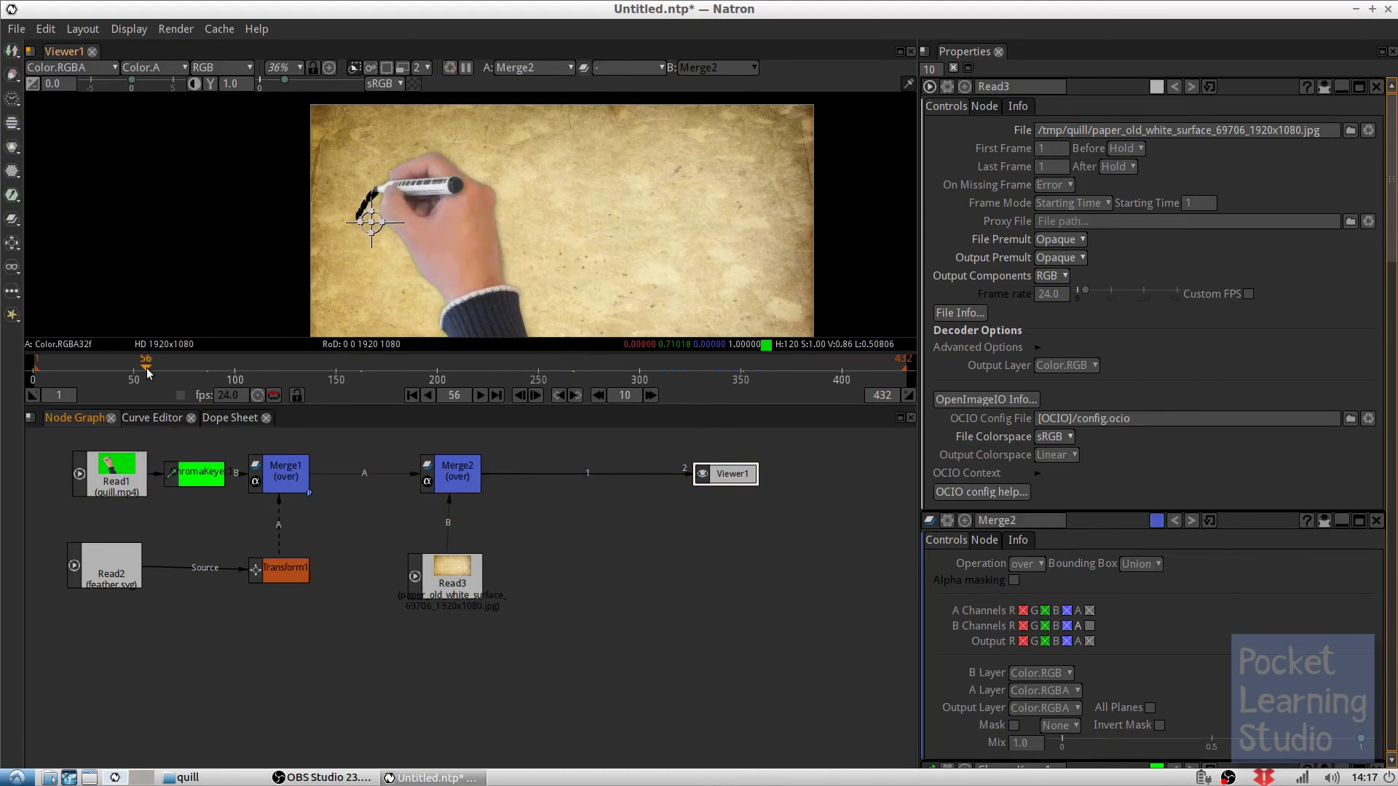
pyautogui.click(568, 366)
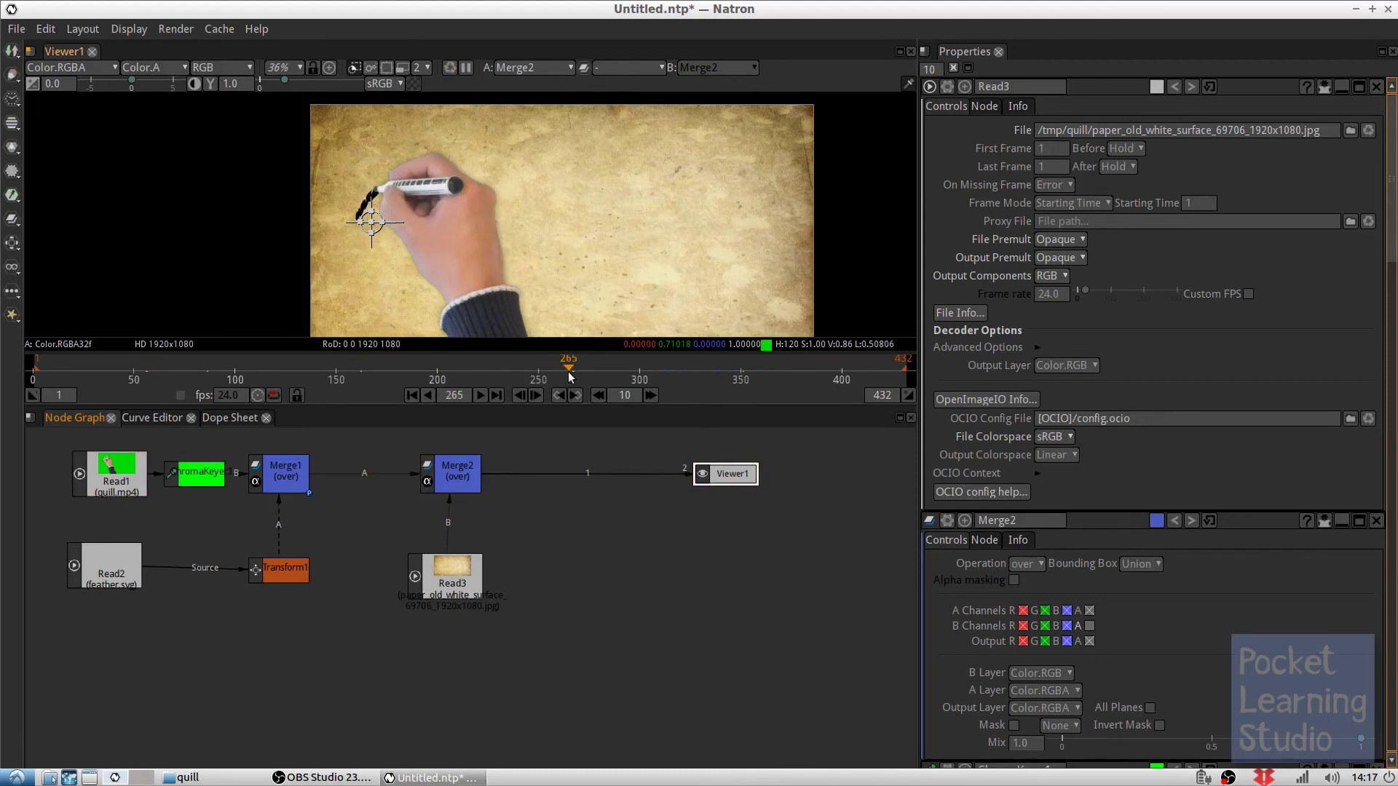
pyautogui.click(683, 369)
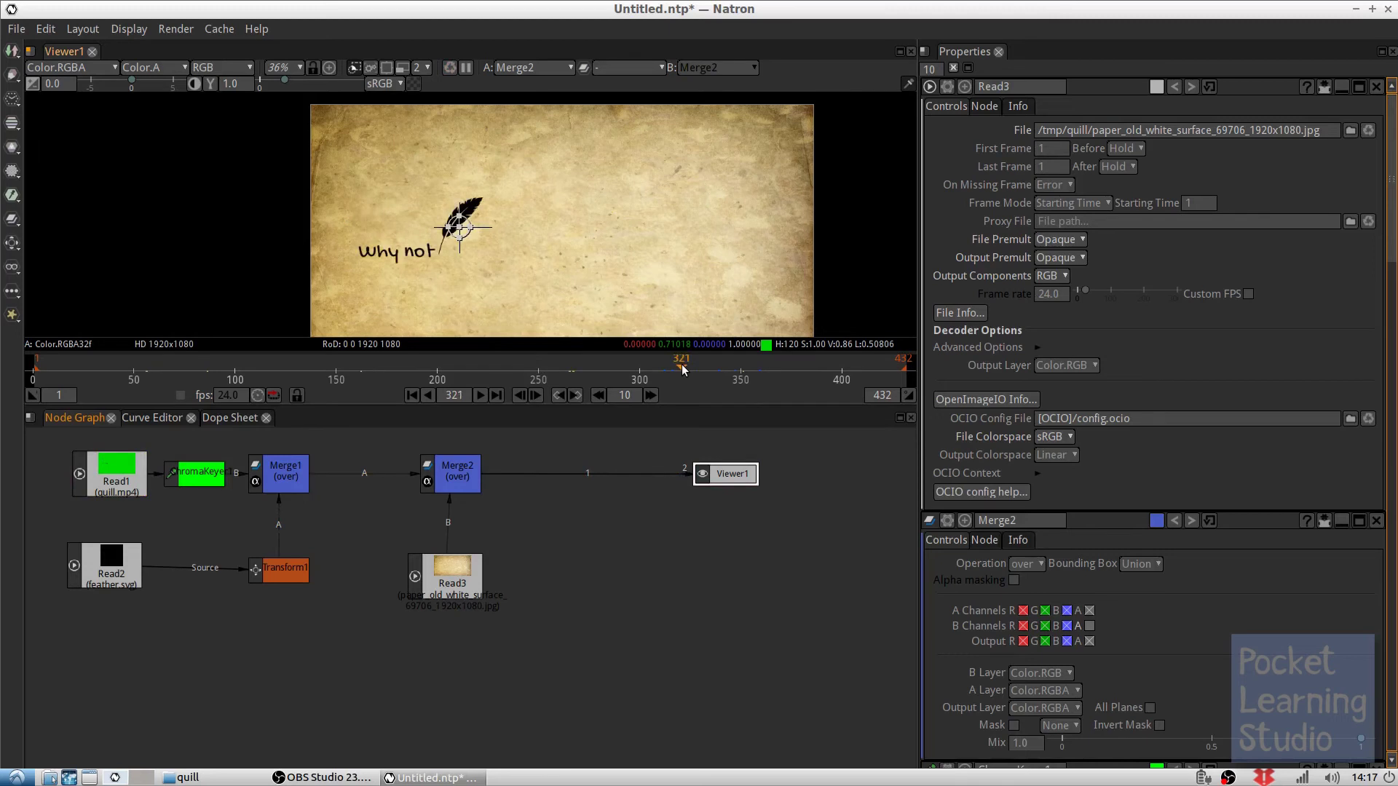
# Add a Write node and browse to the /tmp/quill folder for its output file
pyautogui.click(647, 535)
pyautogui.rightClick(647, 535)
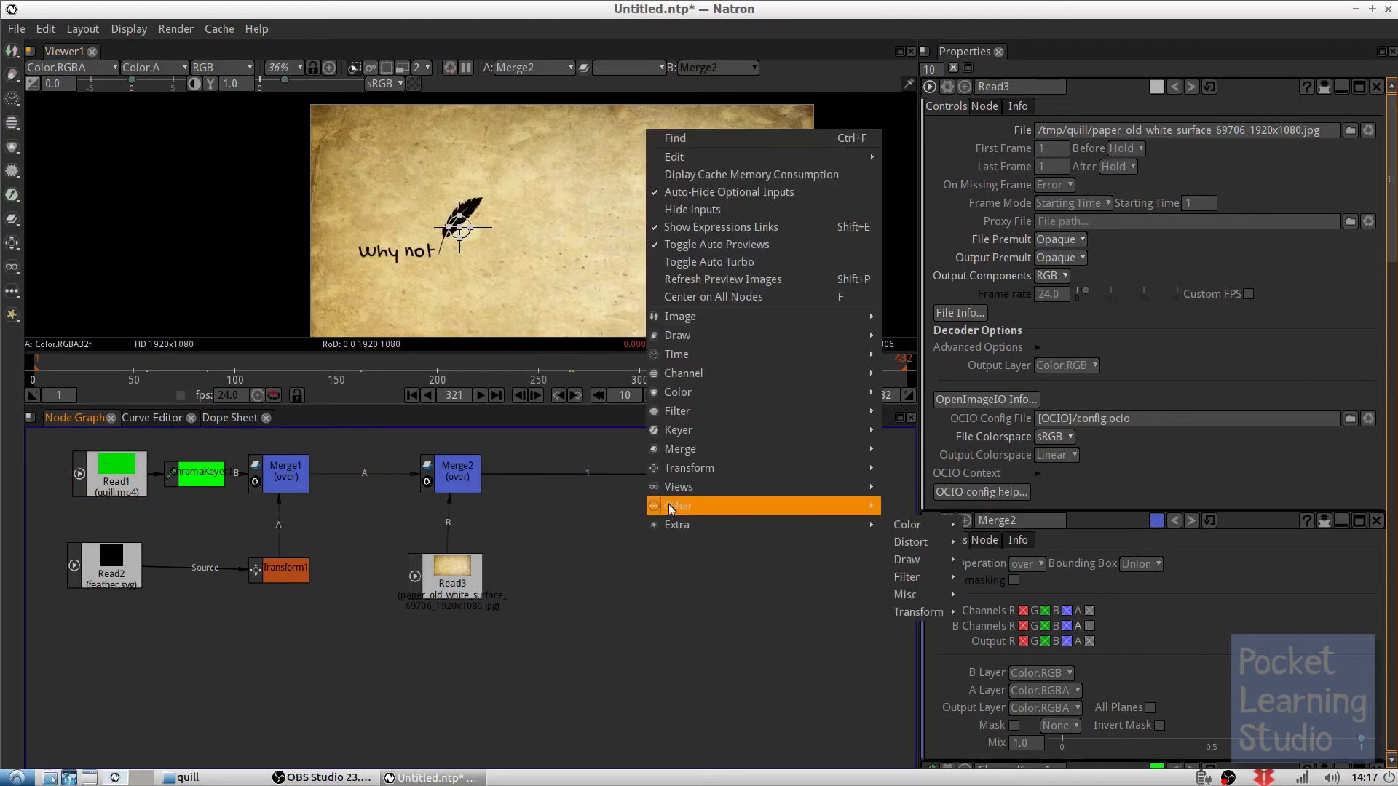
pyautogui.moveTo(679, 334)
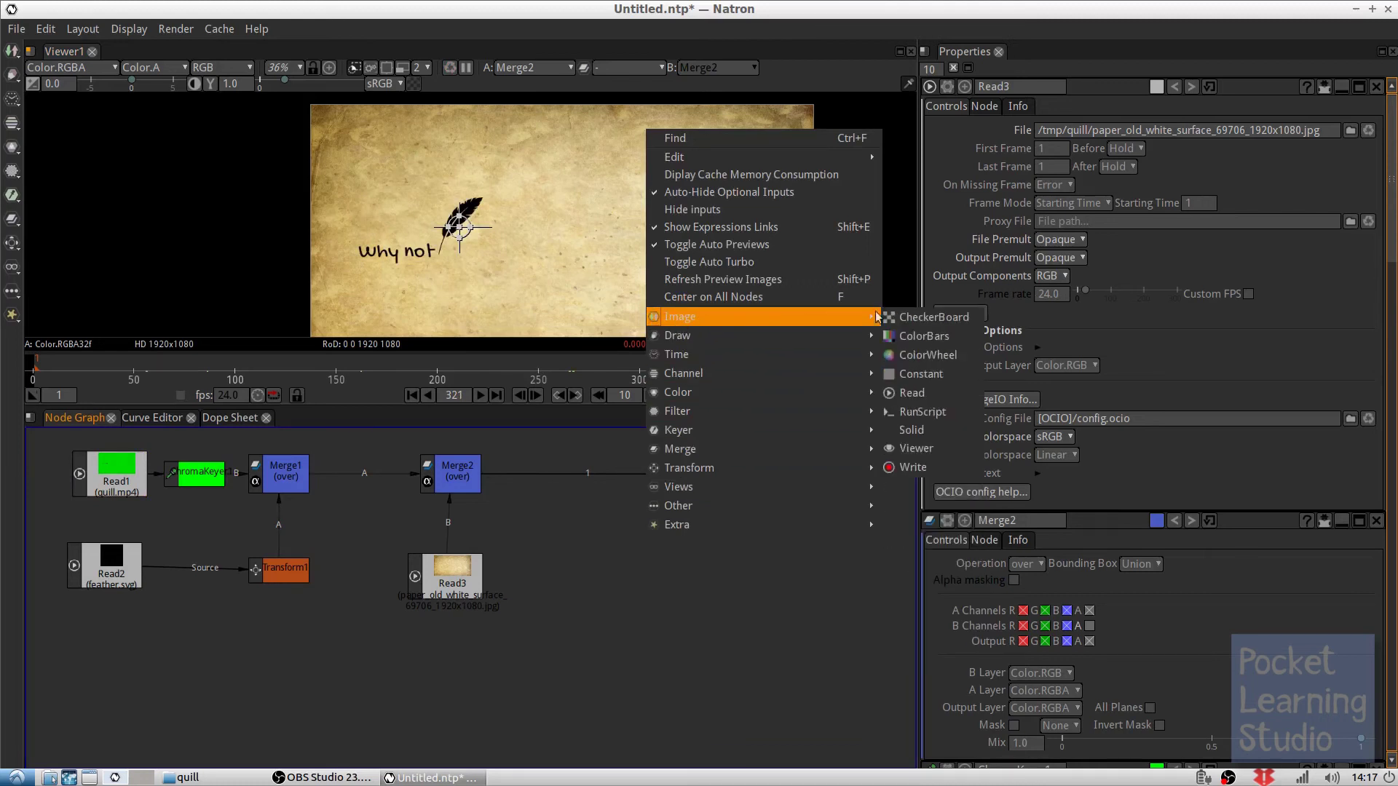
pyautogui.click(924, 466)
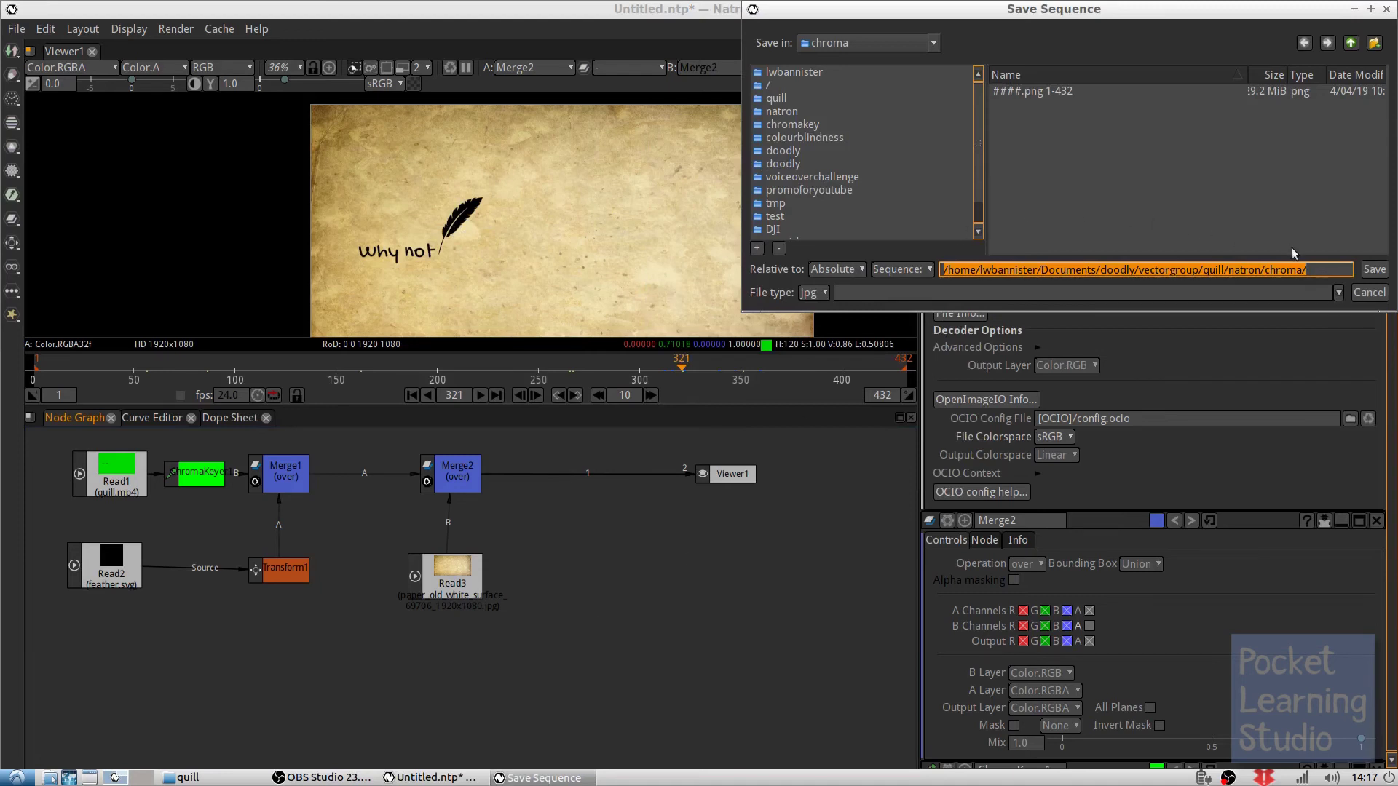
pyautogui.click(770, 99)
pyautogui.click(770, 88)
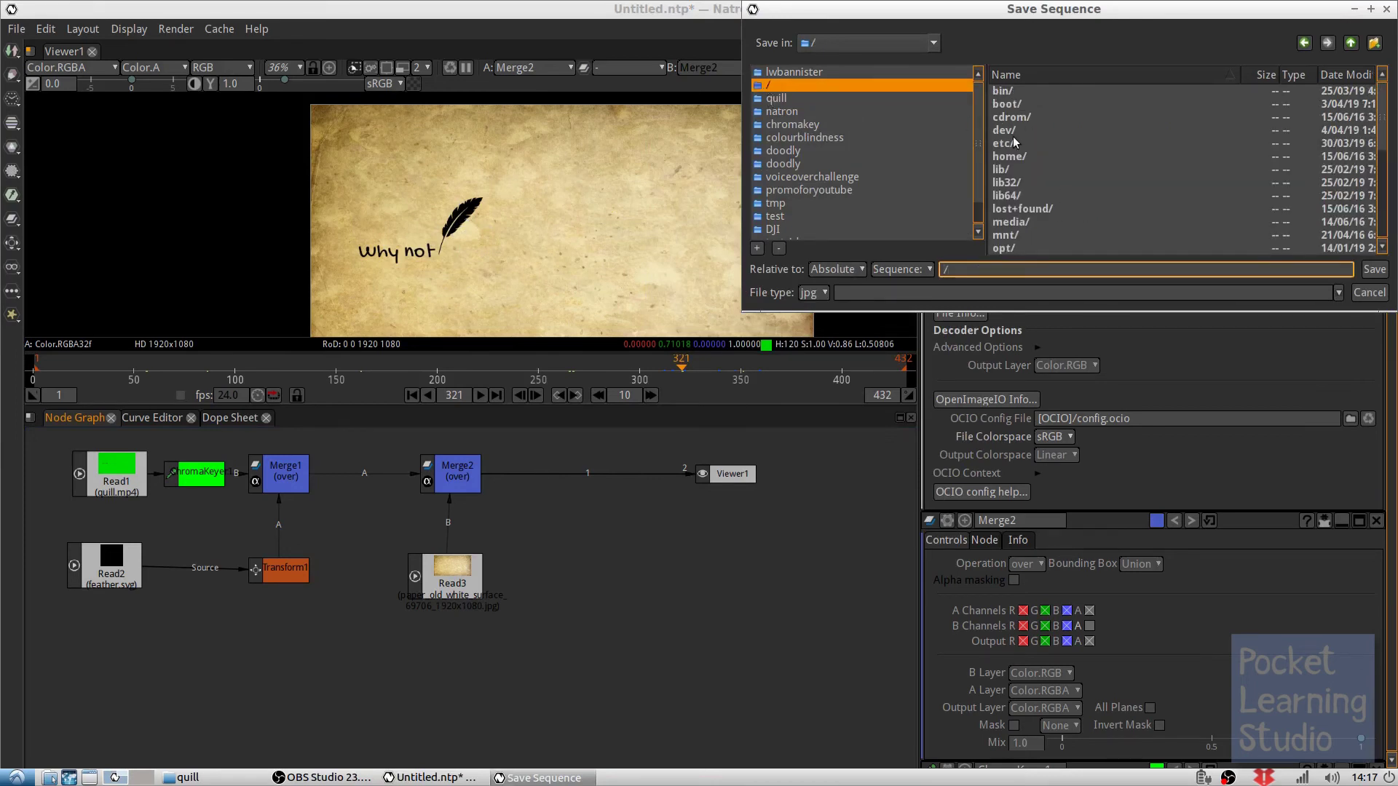
pyautogui.scroll(-3, 1014, 140)
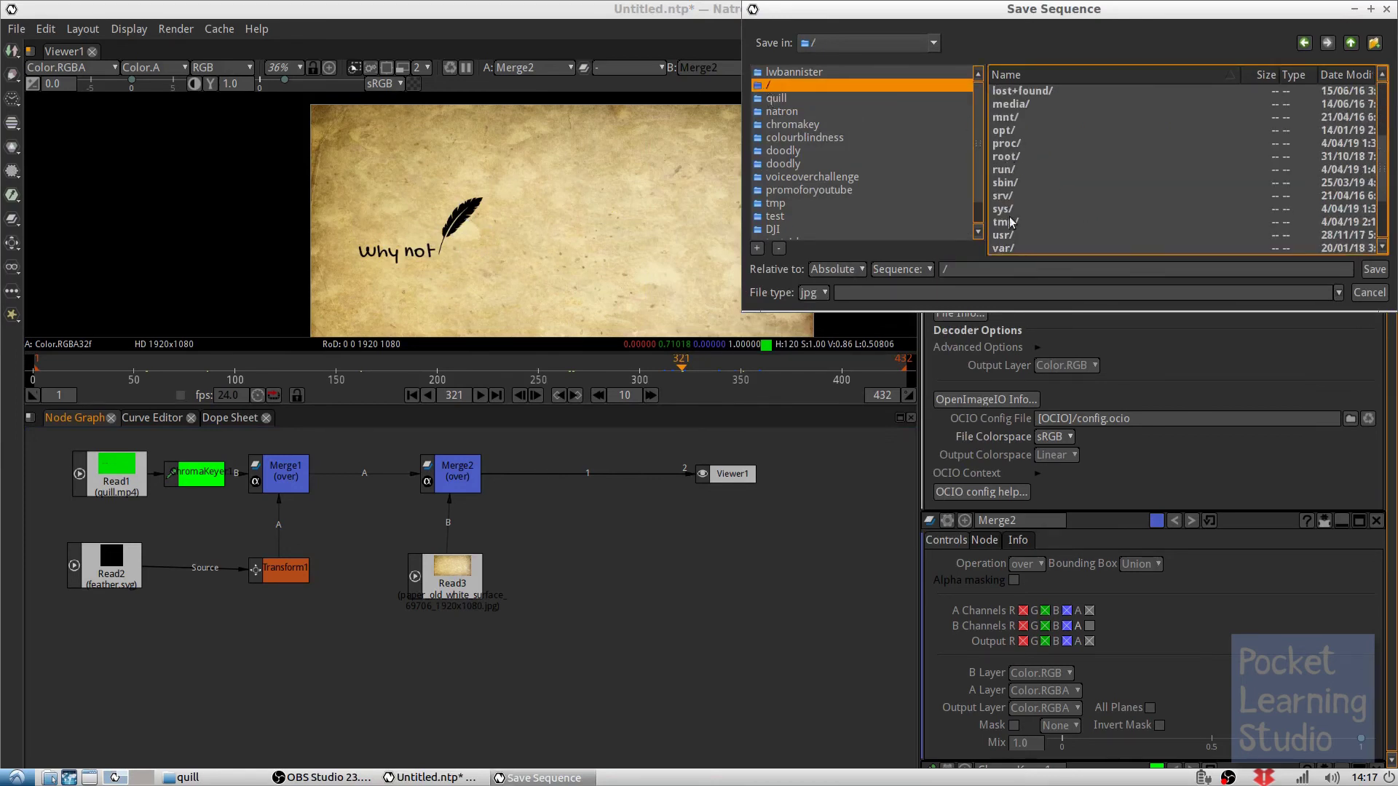
pyautogui.doubleClick(1010, 222)
pyautogui.click(1011, 222)
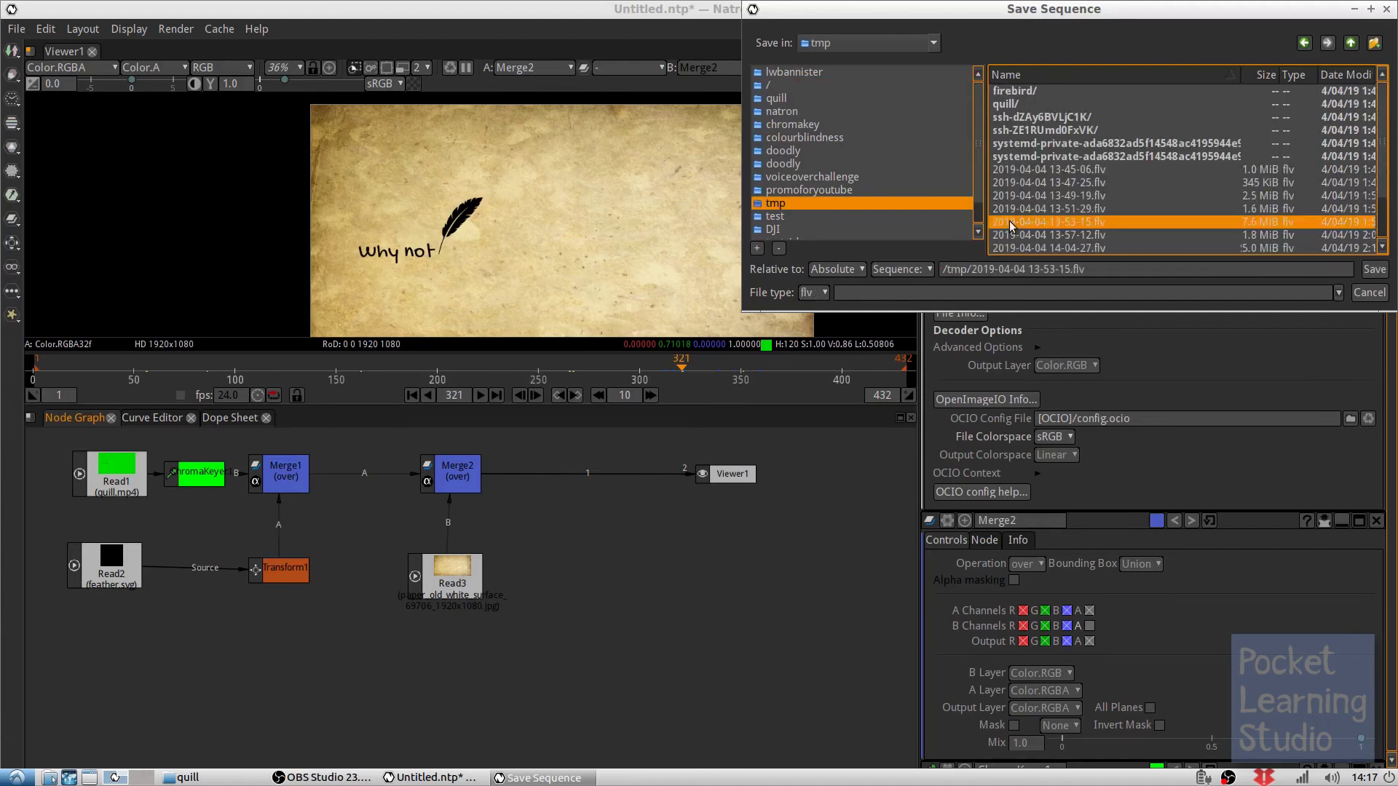
pyautogui.doubleClick(1007, 104)
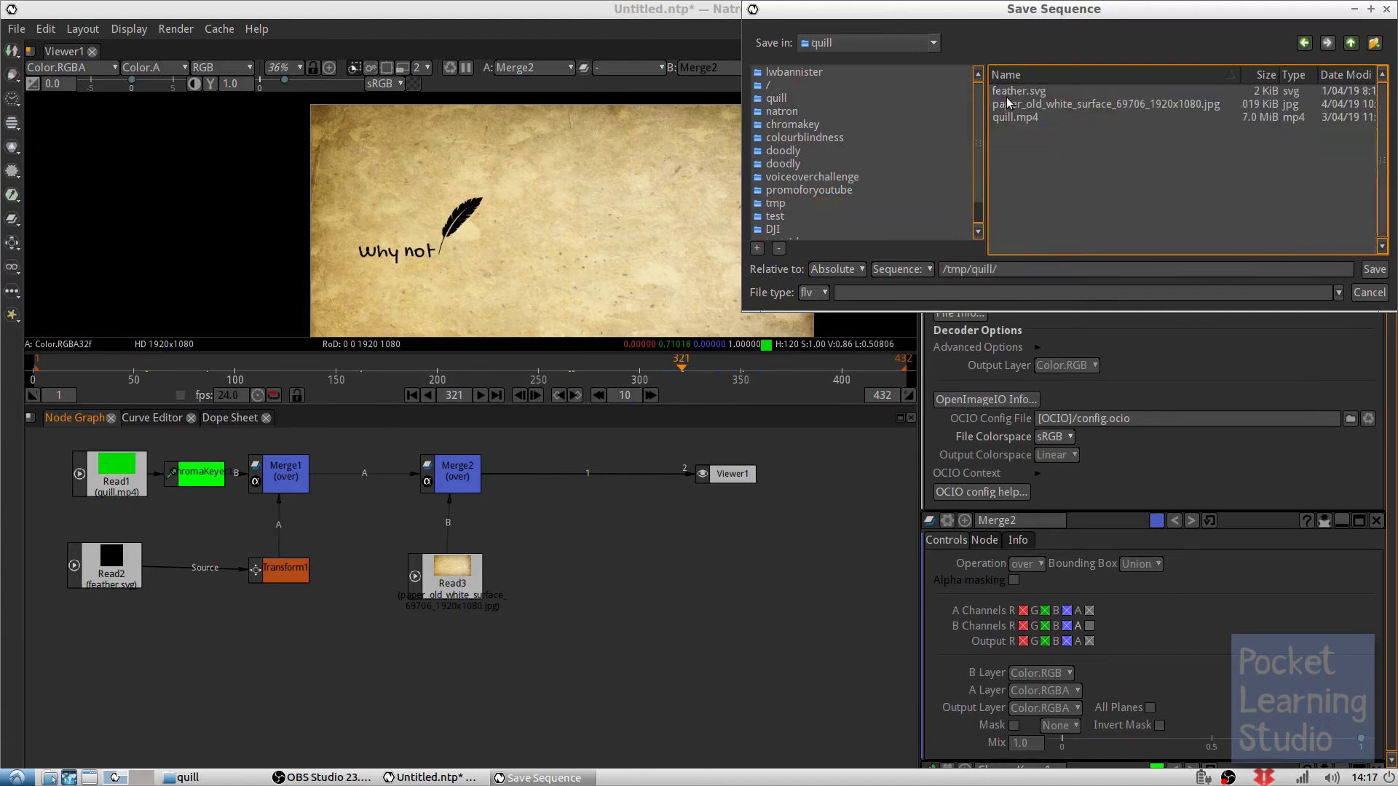
# Create a new folder named export inside the quill folder
pyautogui.click(1374, 44)
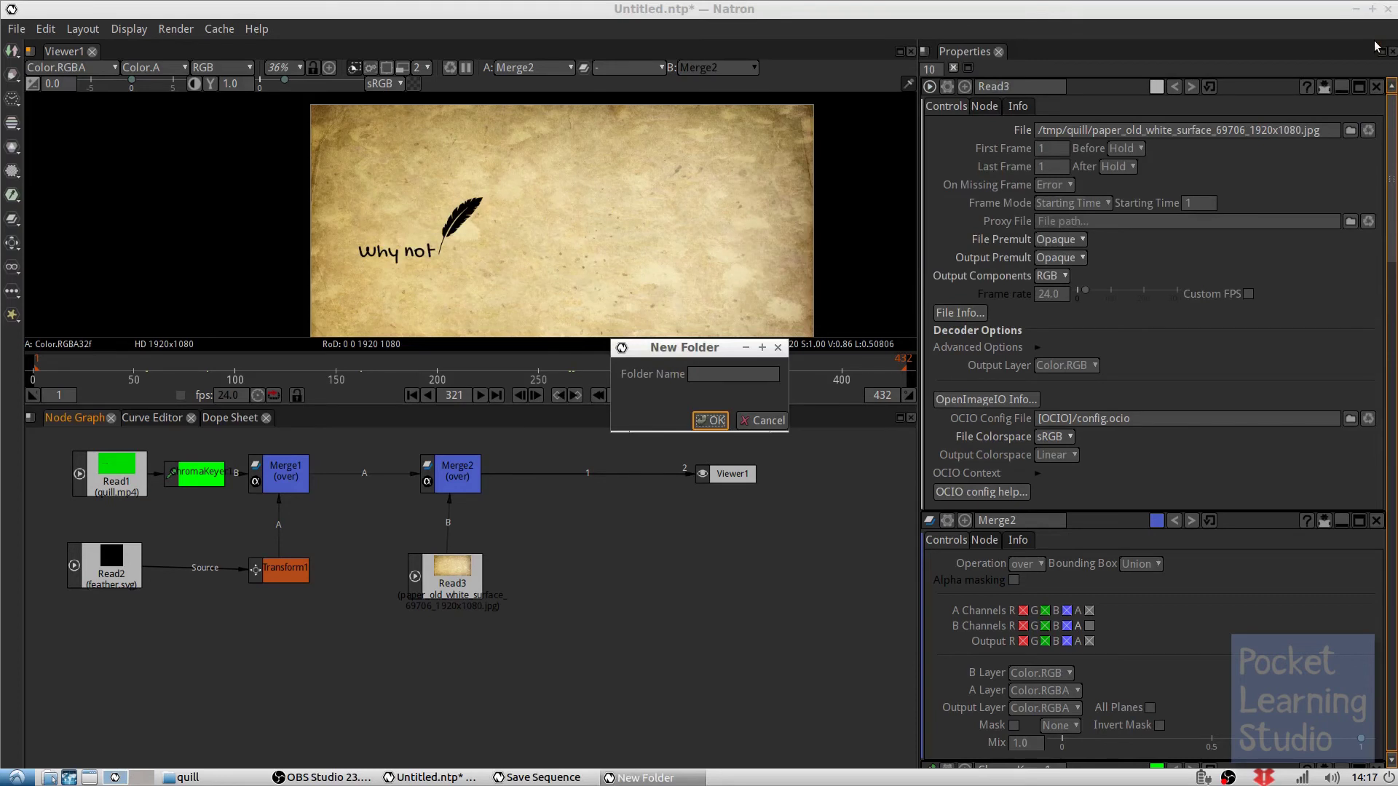
pyautogui.click(719, 375)
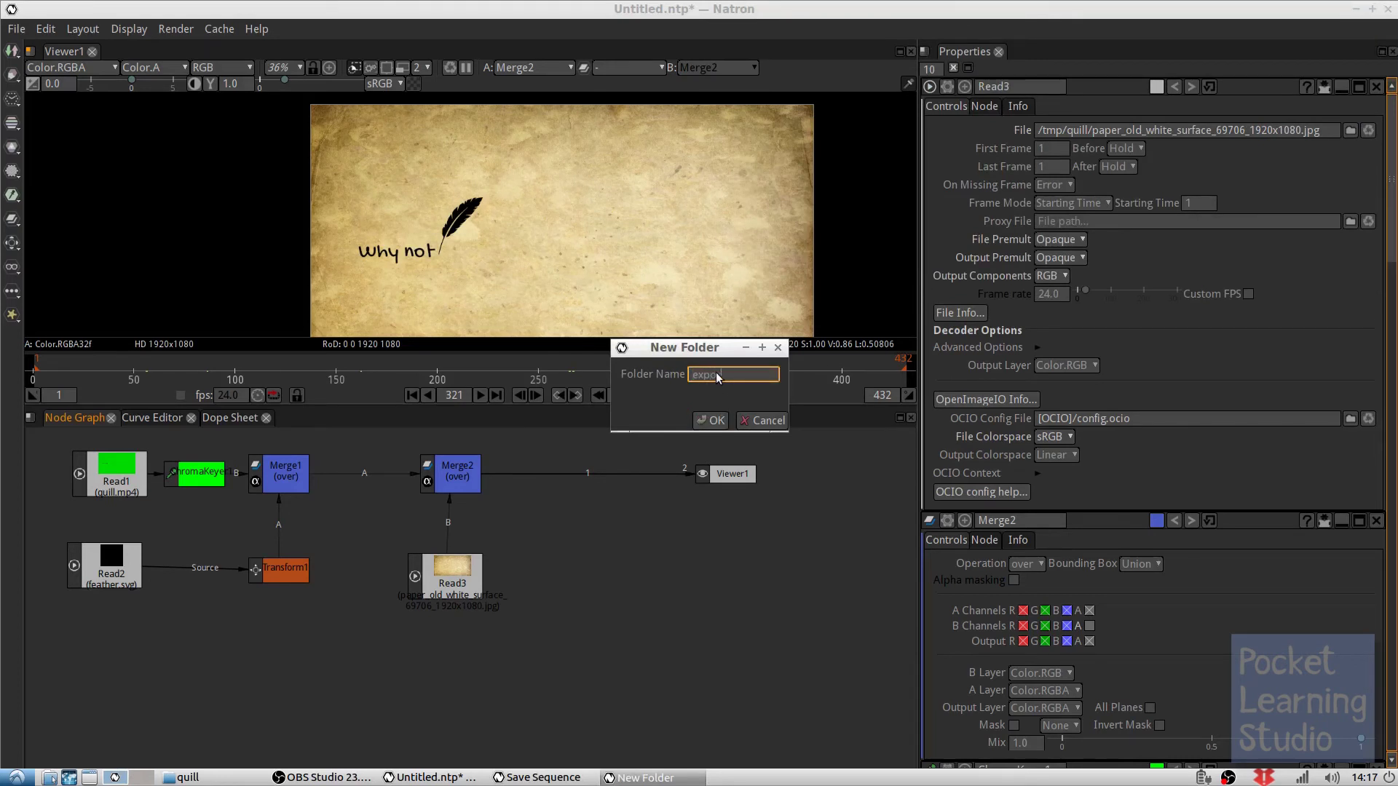
pyautogui.press('Return')
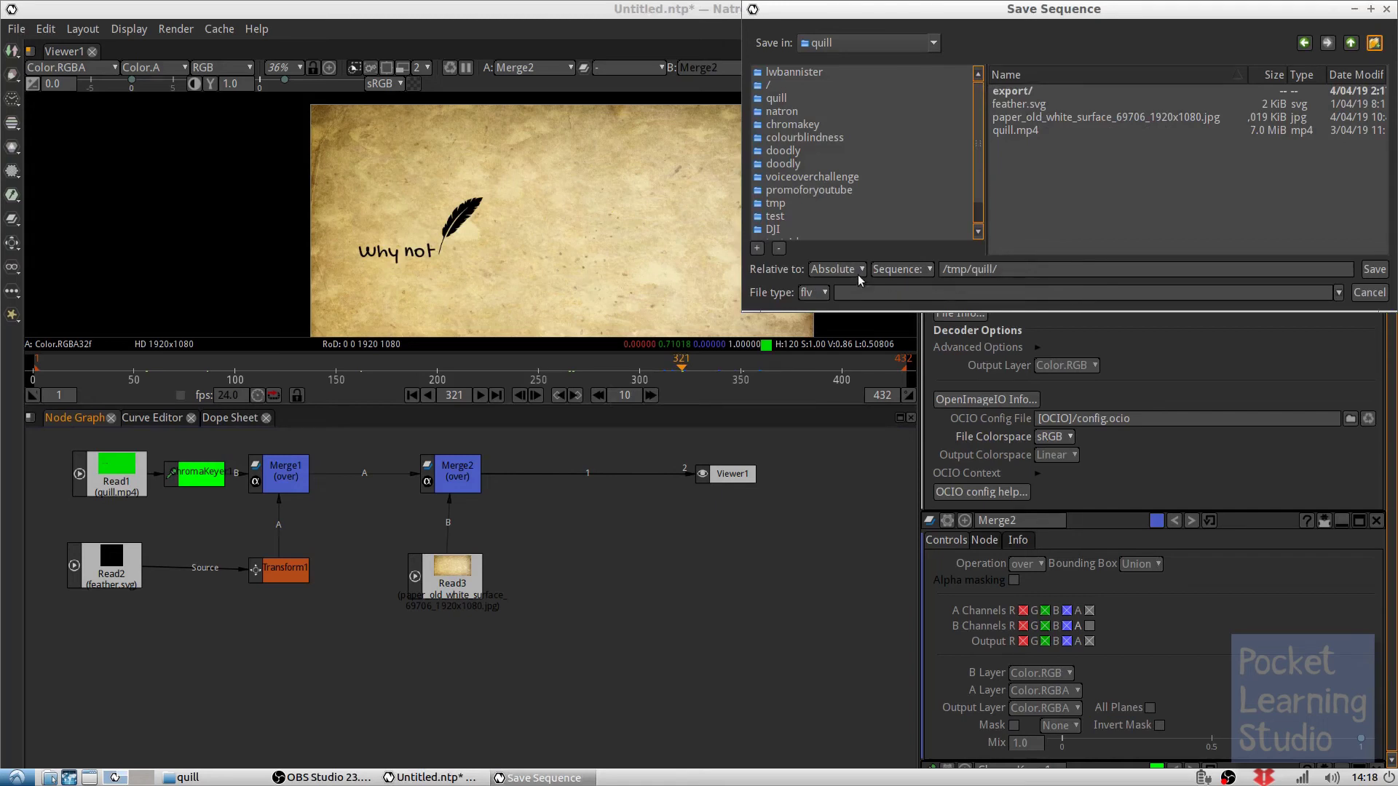
# Choose png as the output file type and replace the default sequence name with ####
pyautogui.click(823, 292)
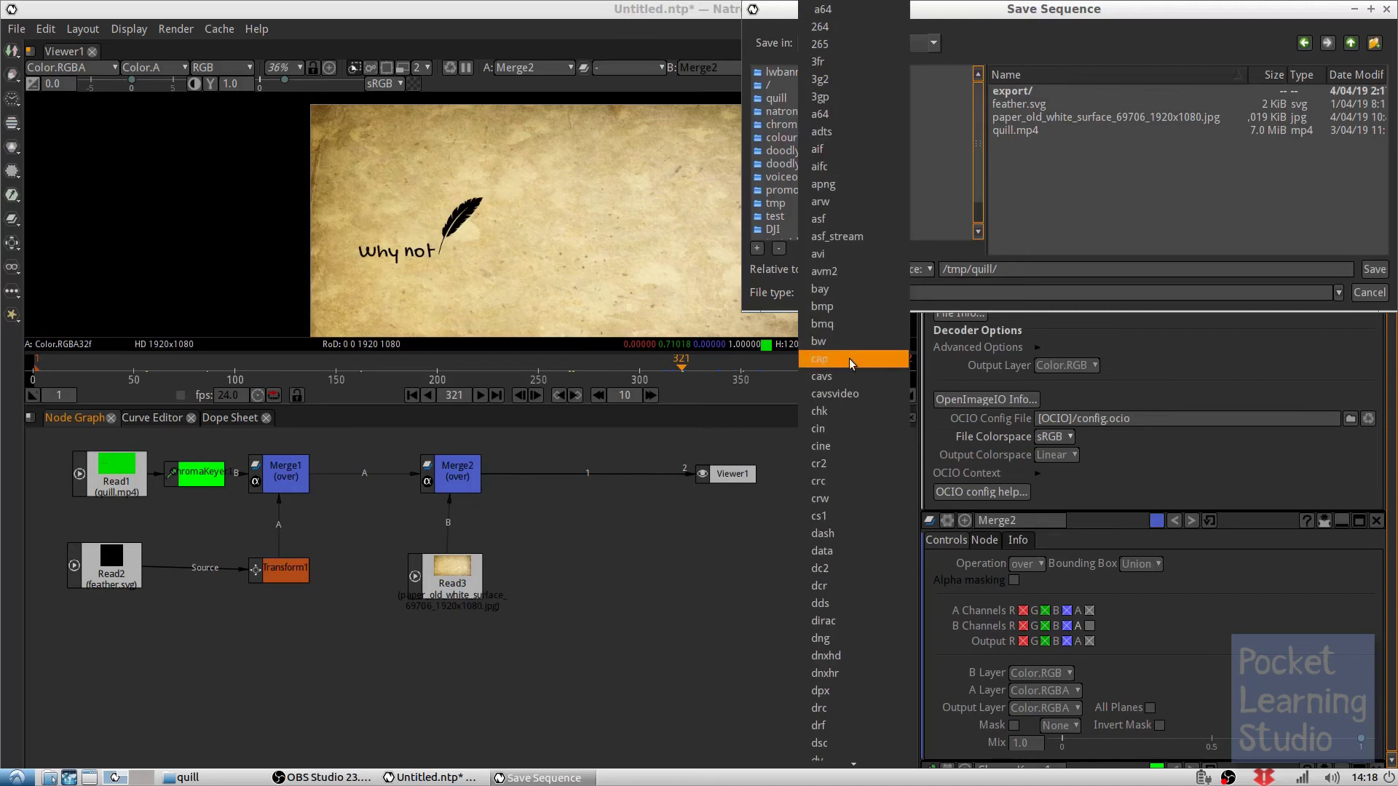
pyautogui.scroll(-3, 849, 358)
pyautogui.scroll(-13, 849, 358)
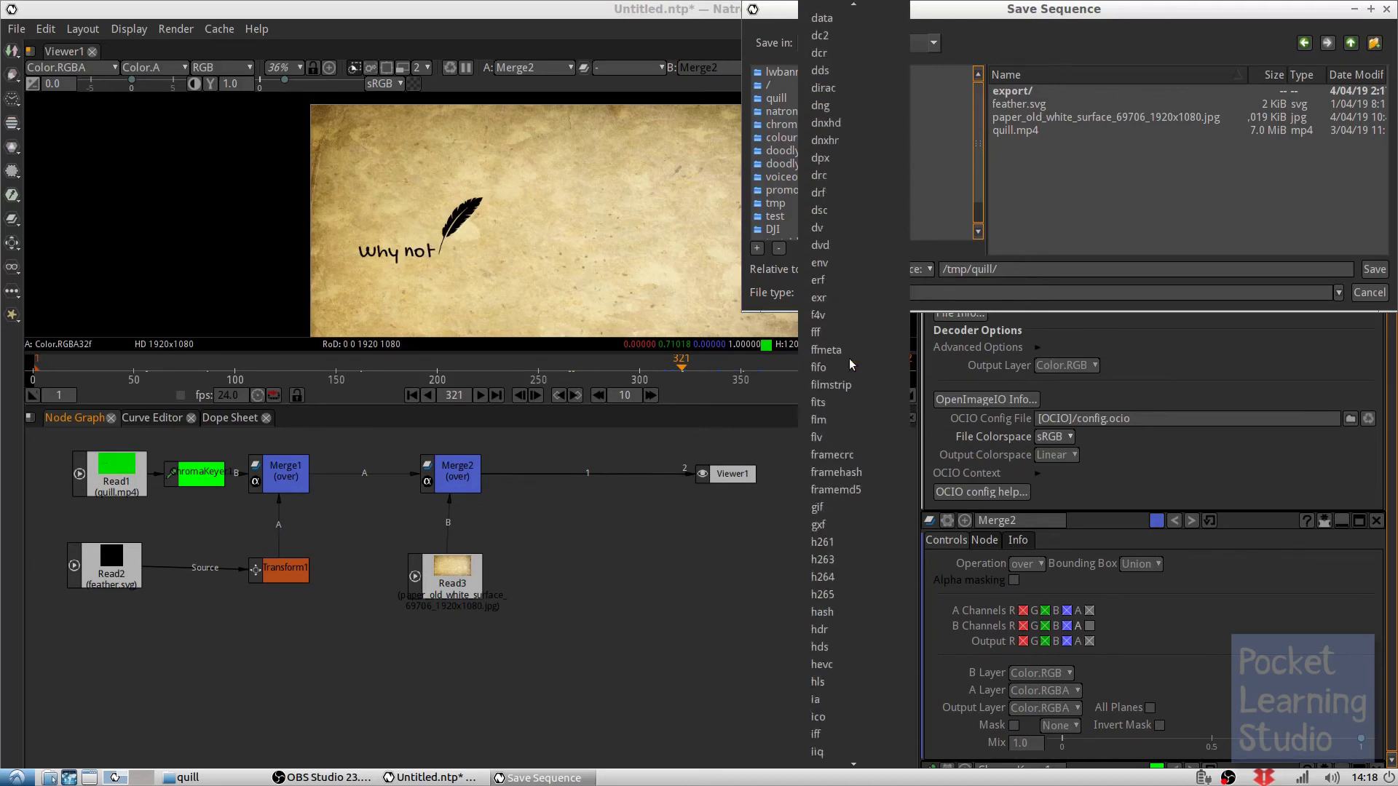
pyautogui.scroll(-11, 849, 358)
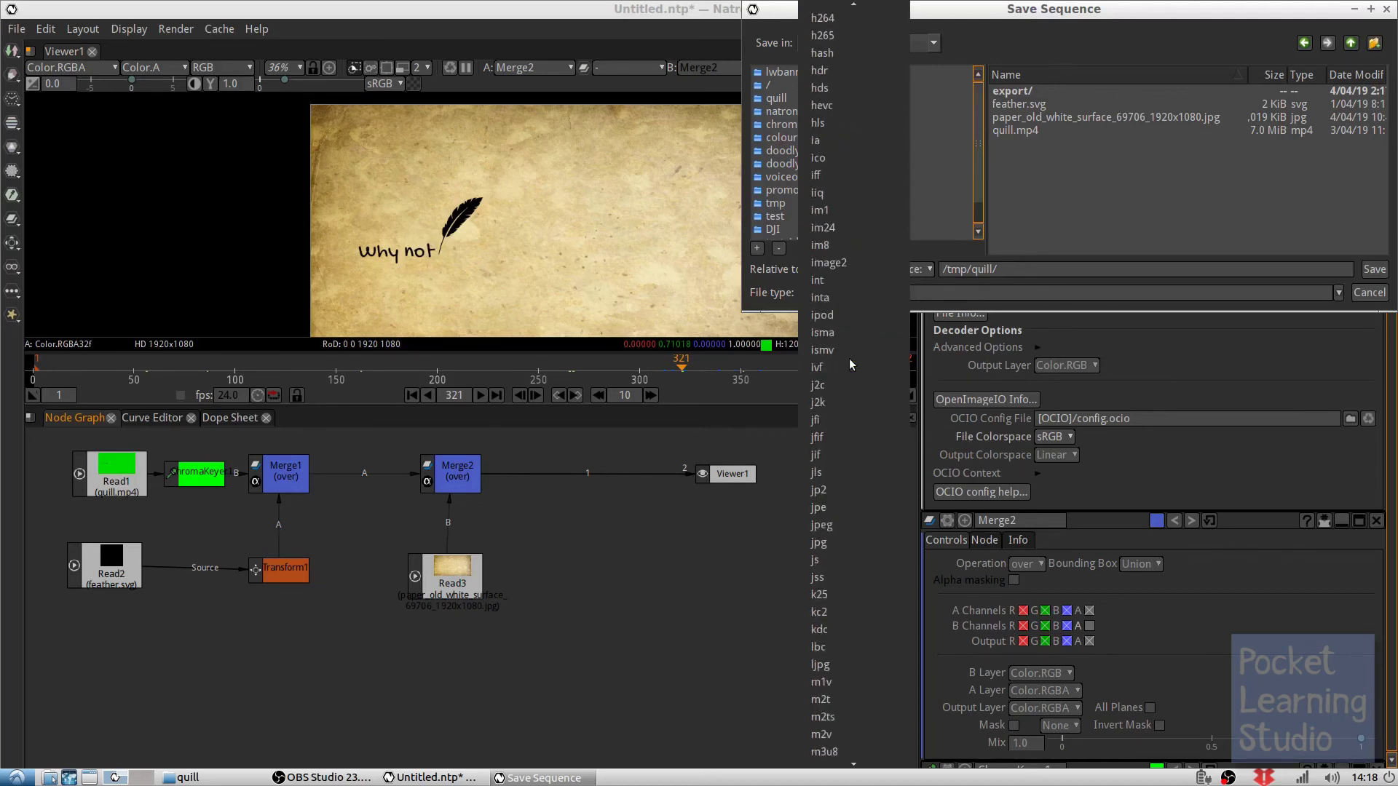
pyautogui.scroll(-7, 848, 361)
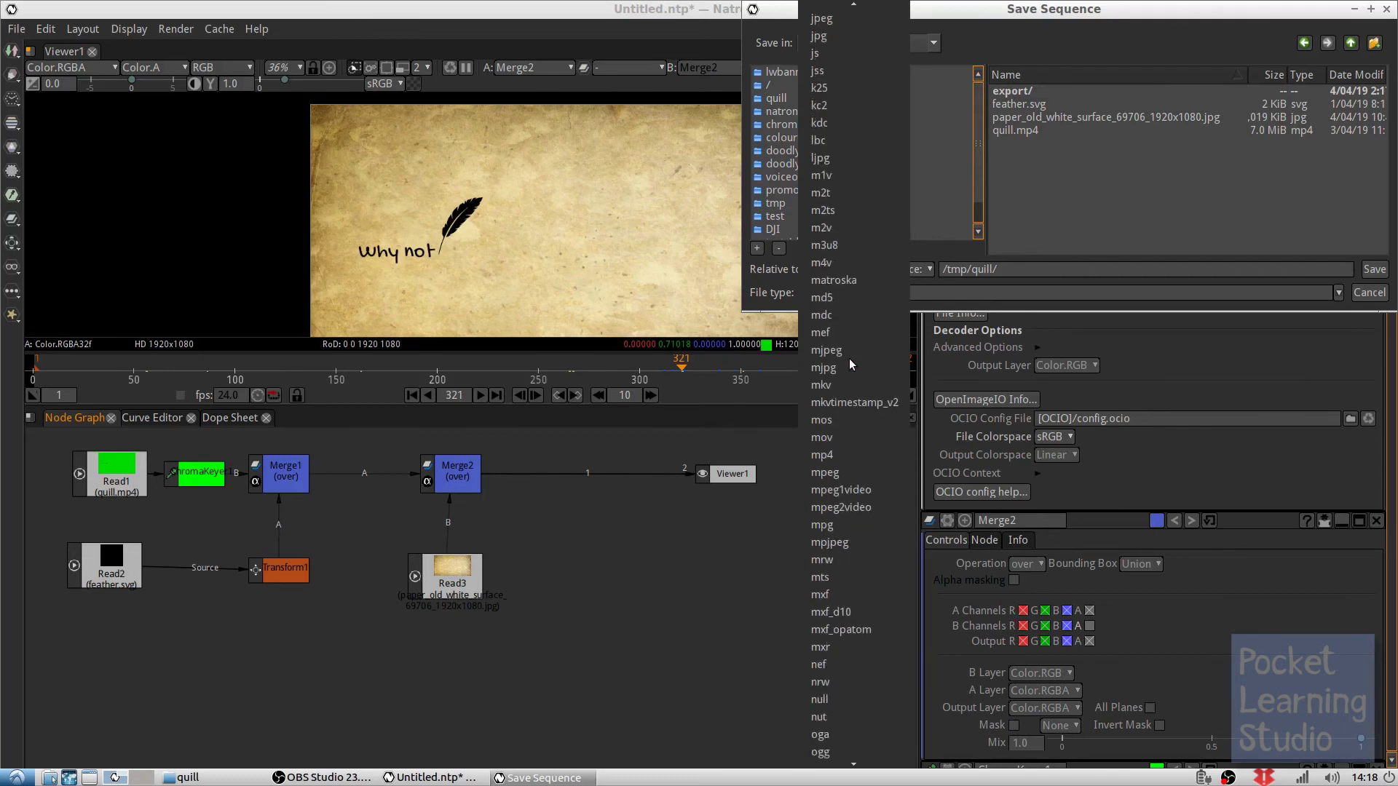
pyautogui.scroll(-2, 849, 358)
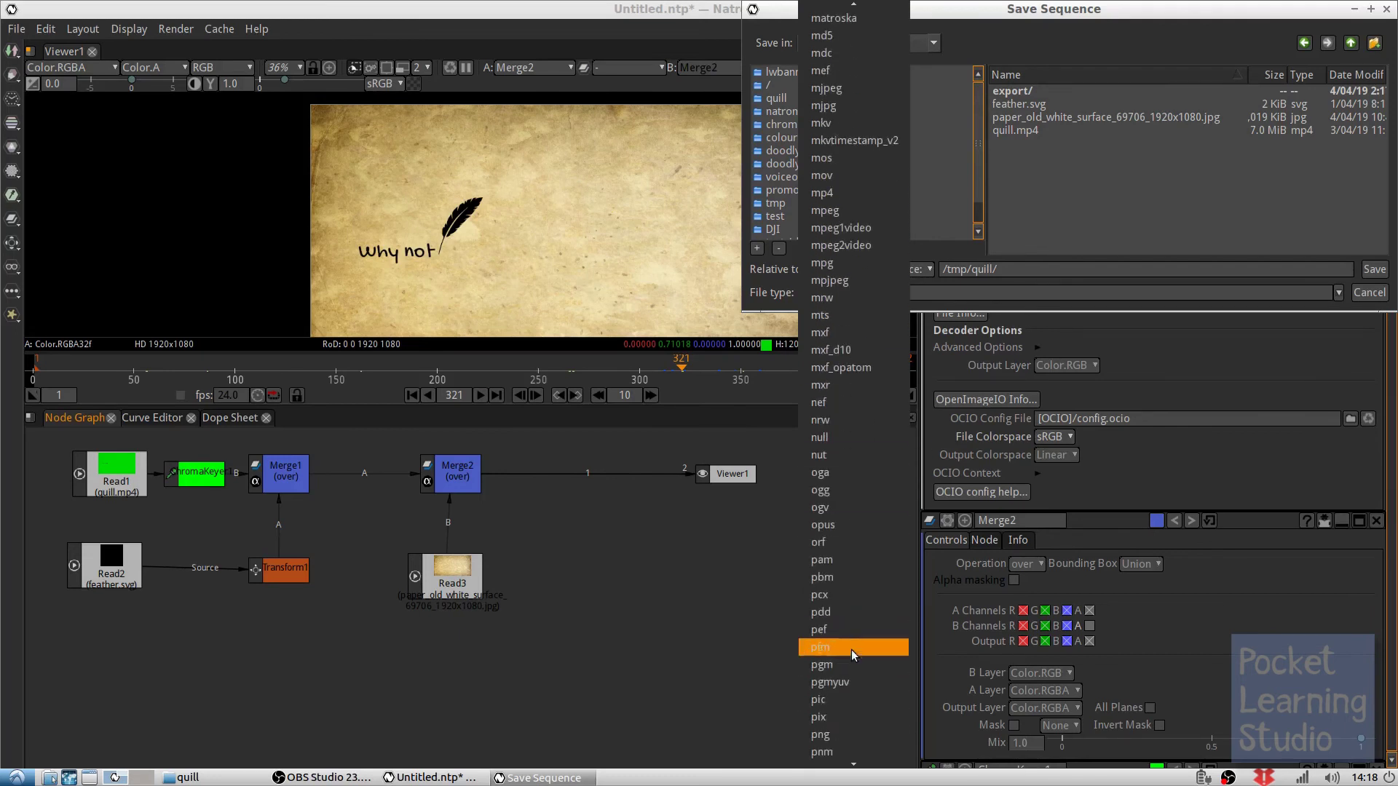
pyautogui.click(850, 734)
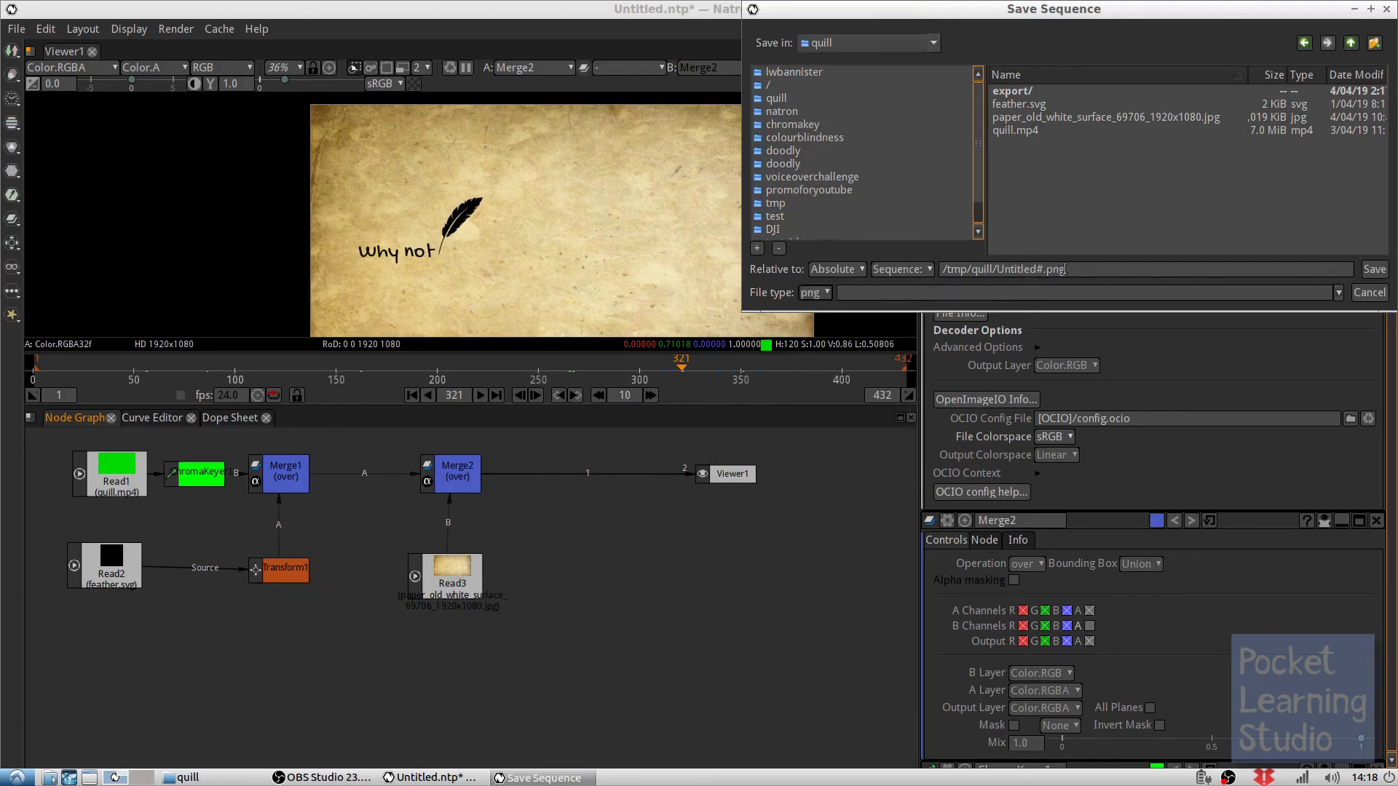
pyautogui.moveTo(1068, 270); pyautogui.dragTo(996, 269)
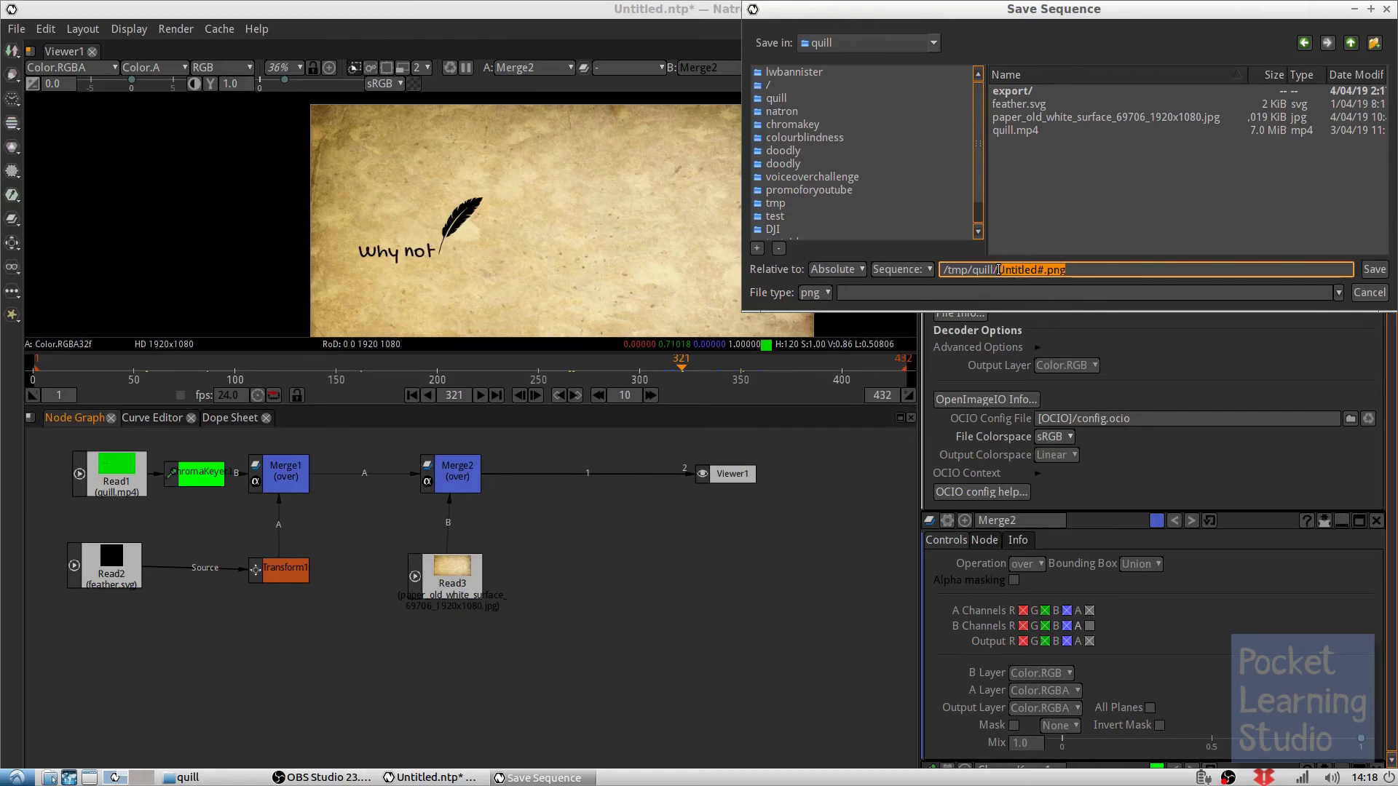
pyautogui.write('####')
# Open the export folder as the save location and try #### as the sequence name
pyautogui.doubleClick(1022, 92)
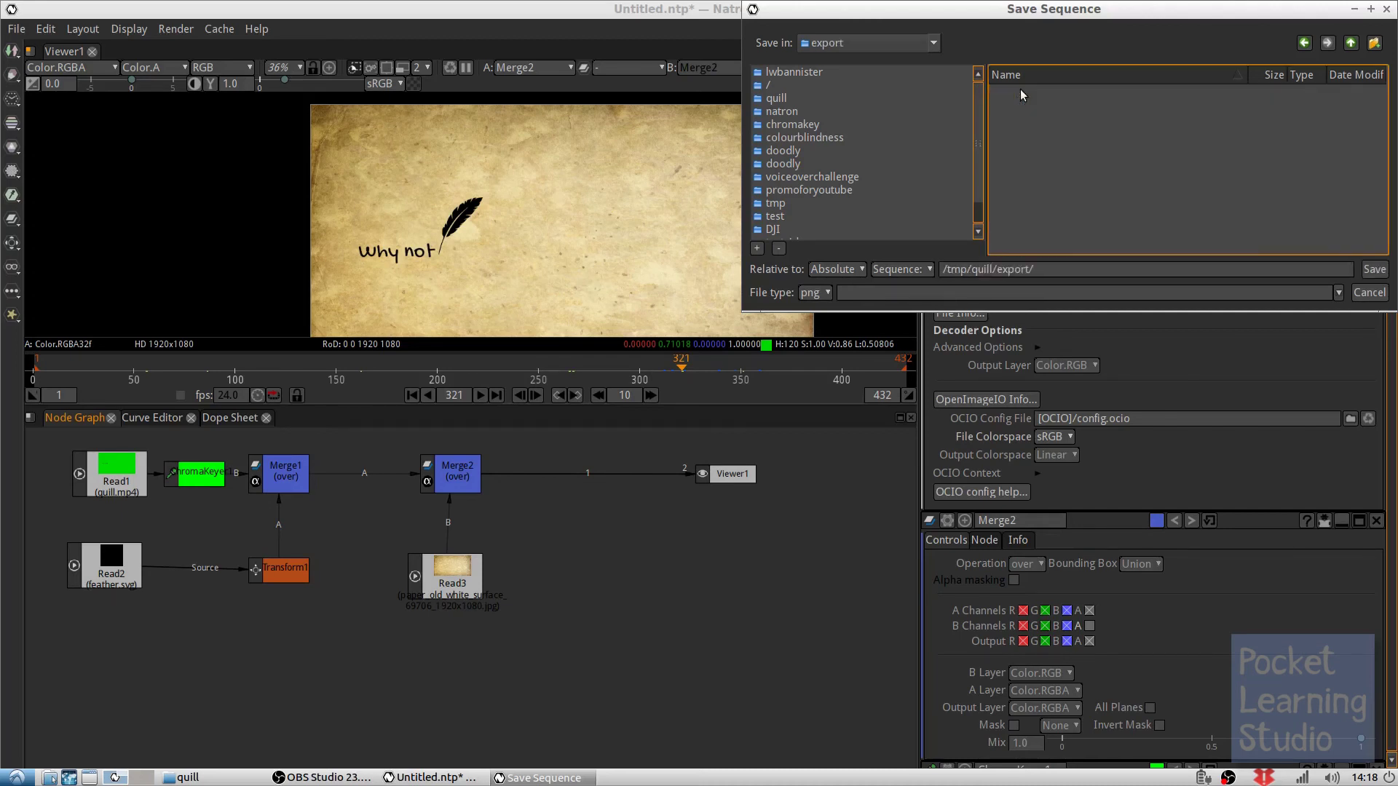
pyautogui.click(1243, 270)
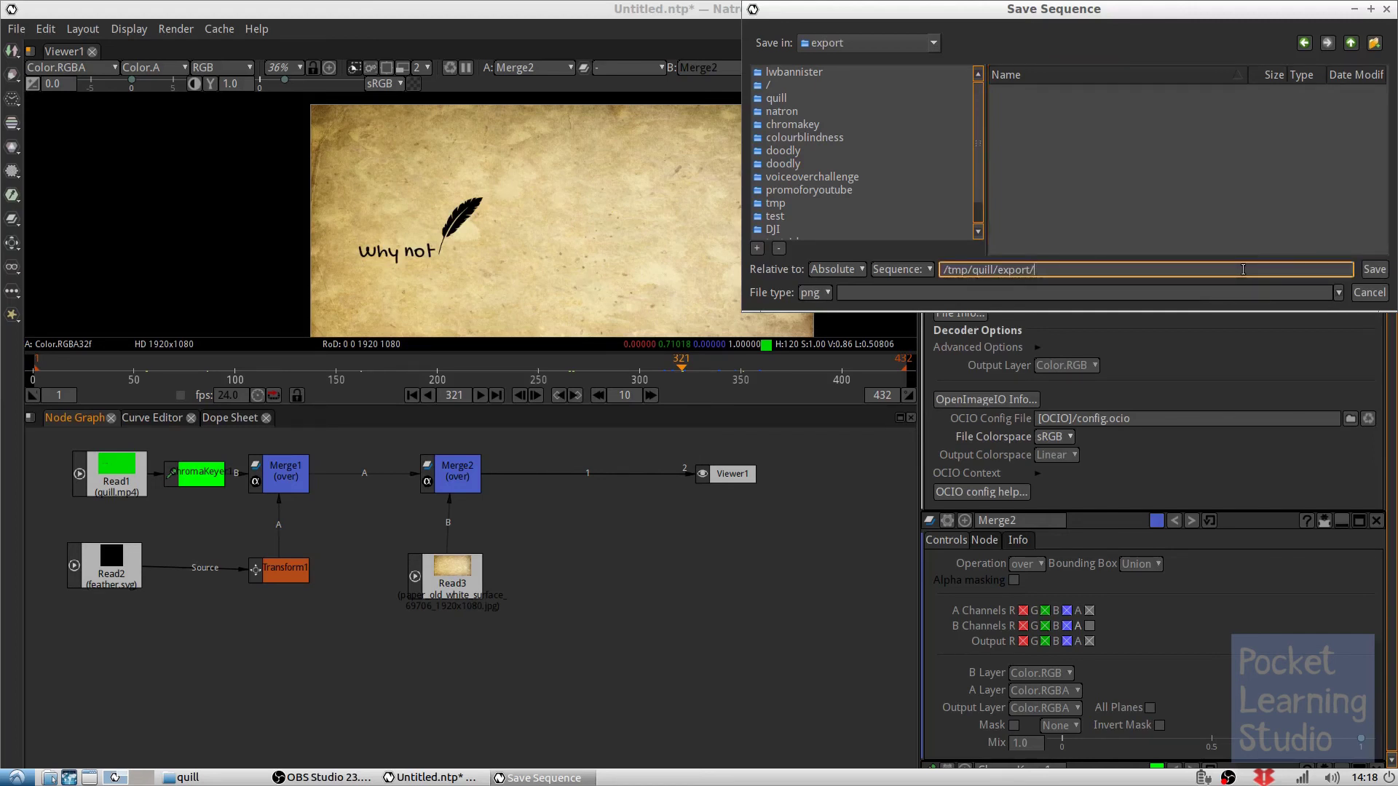
pyautogui.write('####')
pyautogui.press('BackSpace')
pyautogui.press('BackSpace')
pyautogui.press('BackSpace')
pyautogui.press('BackSpace')
pyautogui.click(822, 293)
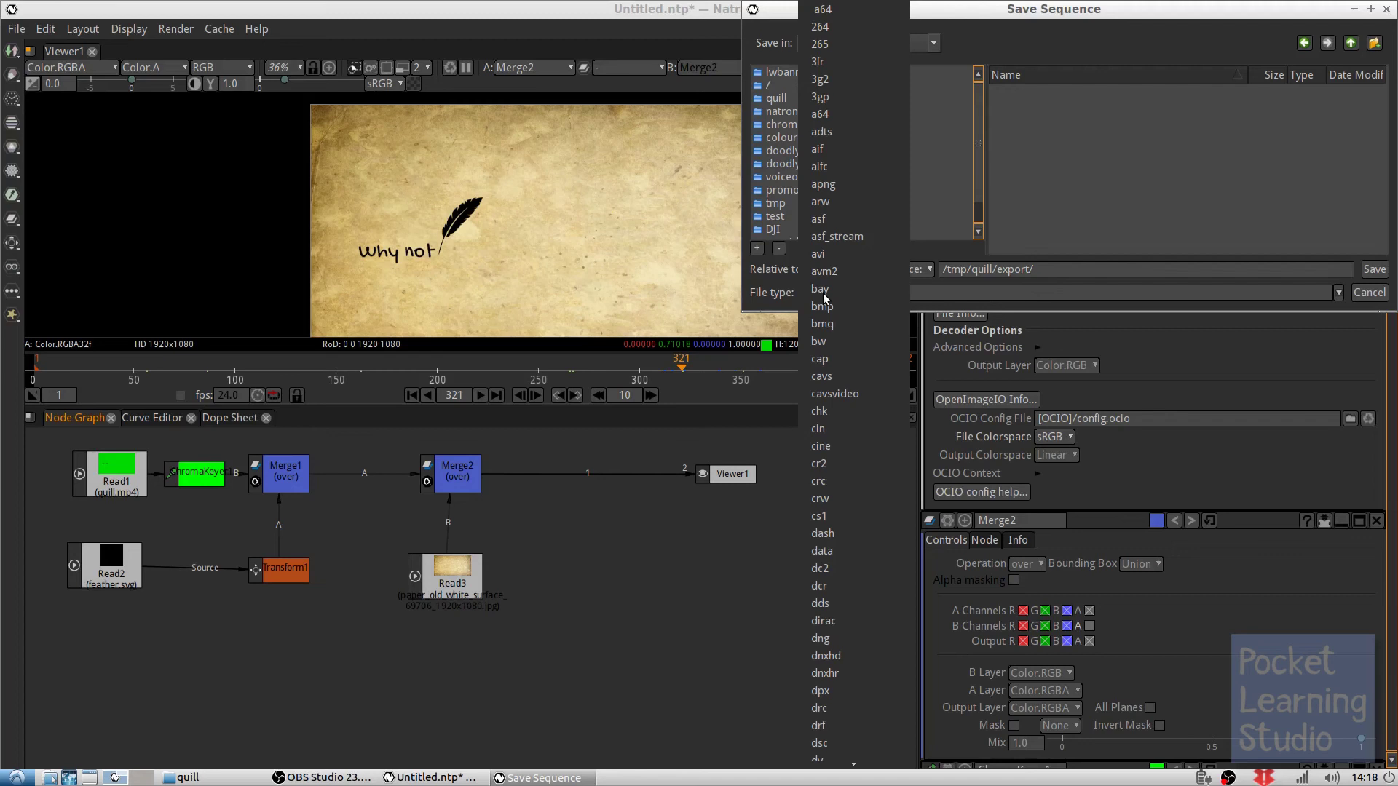
pyautogui.scroll(-6, 822, 295)
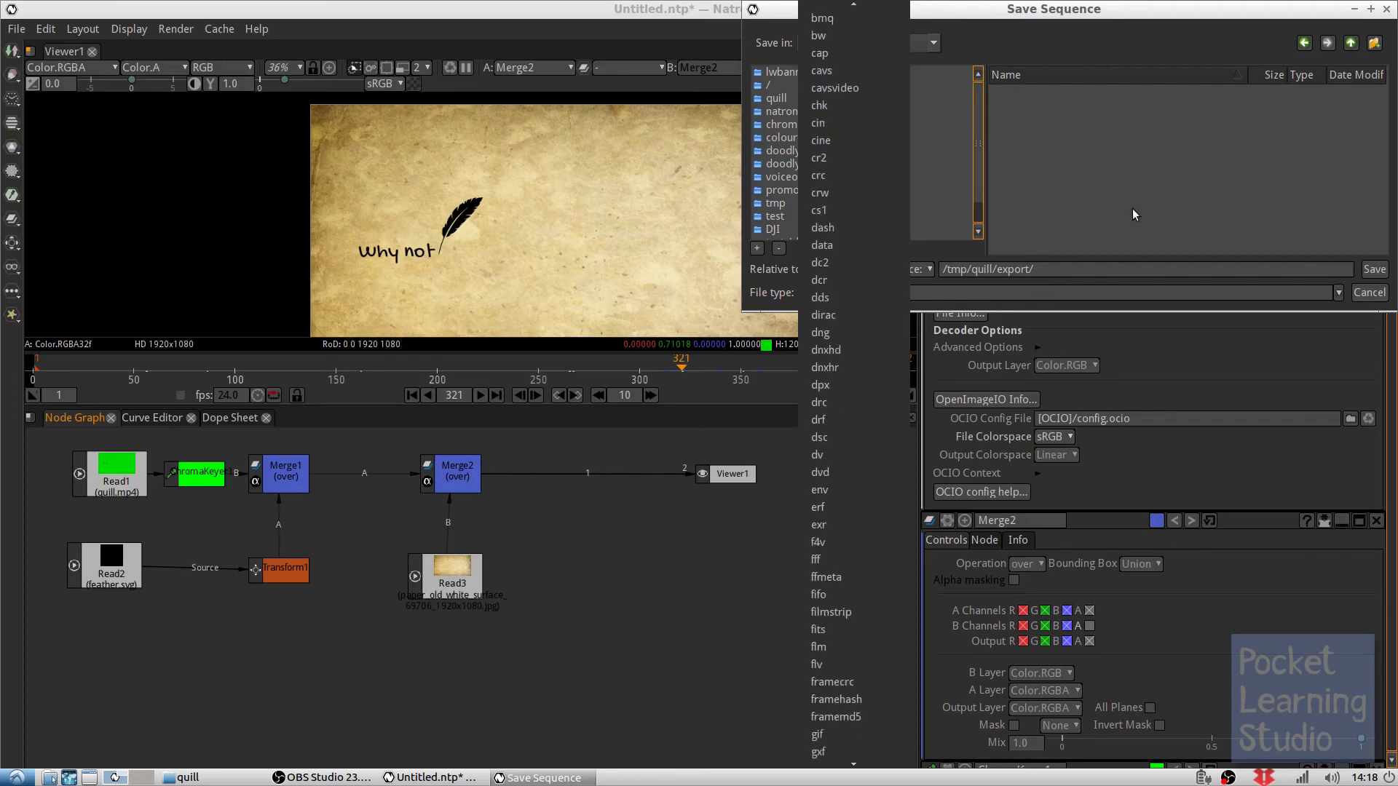
pyautogui.click(1104, 269)
pyautogui.click(1104, 269)
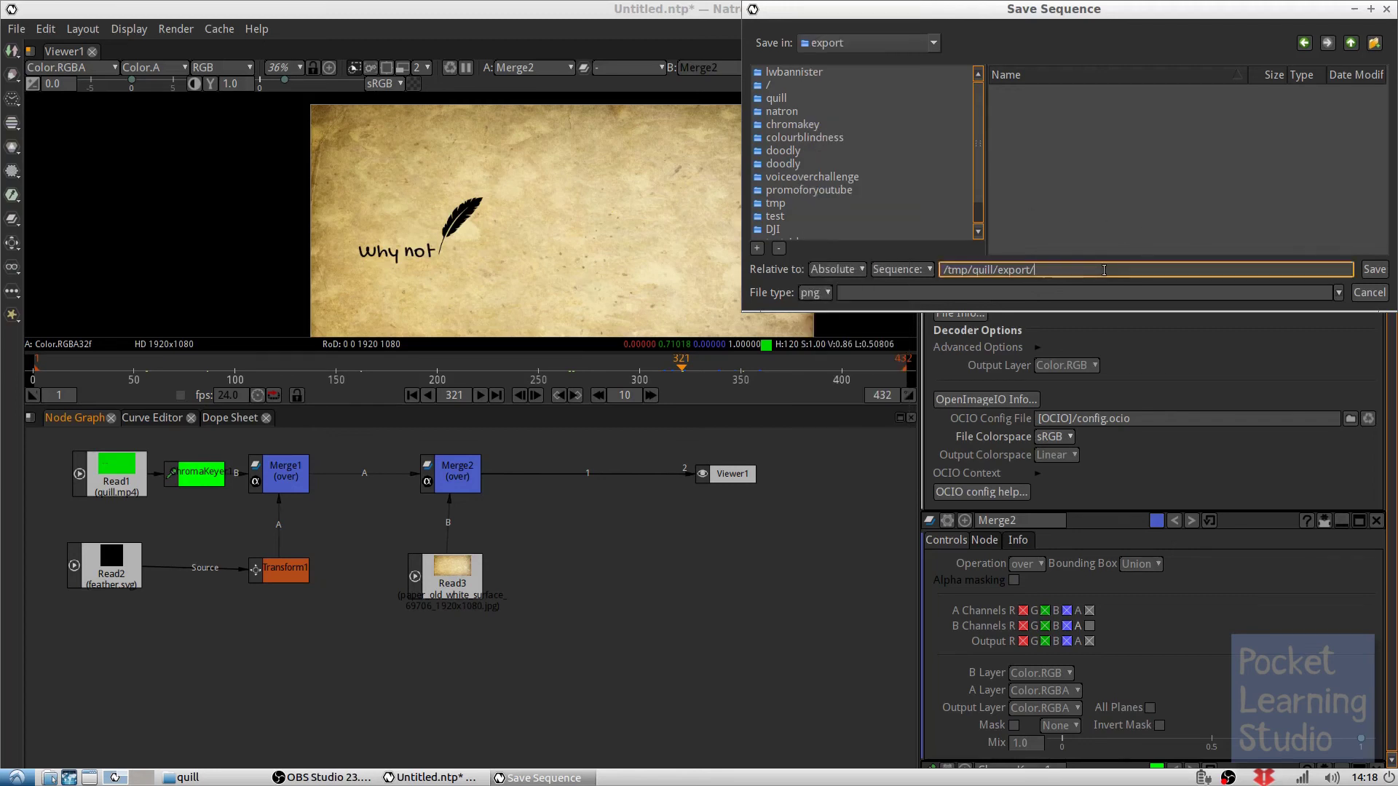
# Switch the output from a sequence to a single file, choose the h264 type and save it as quill.h264 in the export folder
pyautogui.click(910, 269)
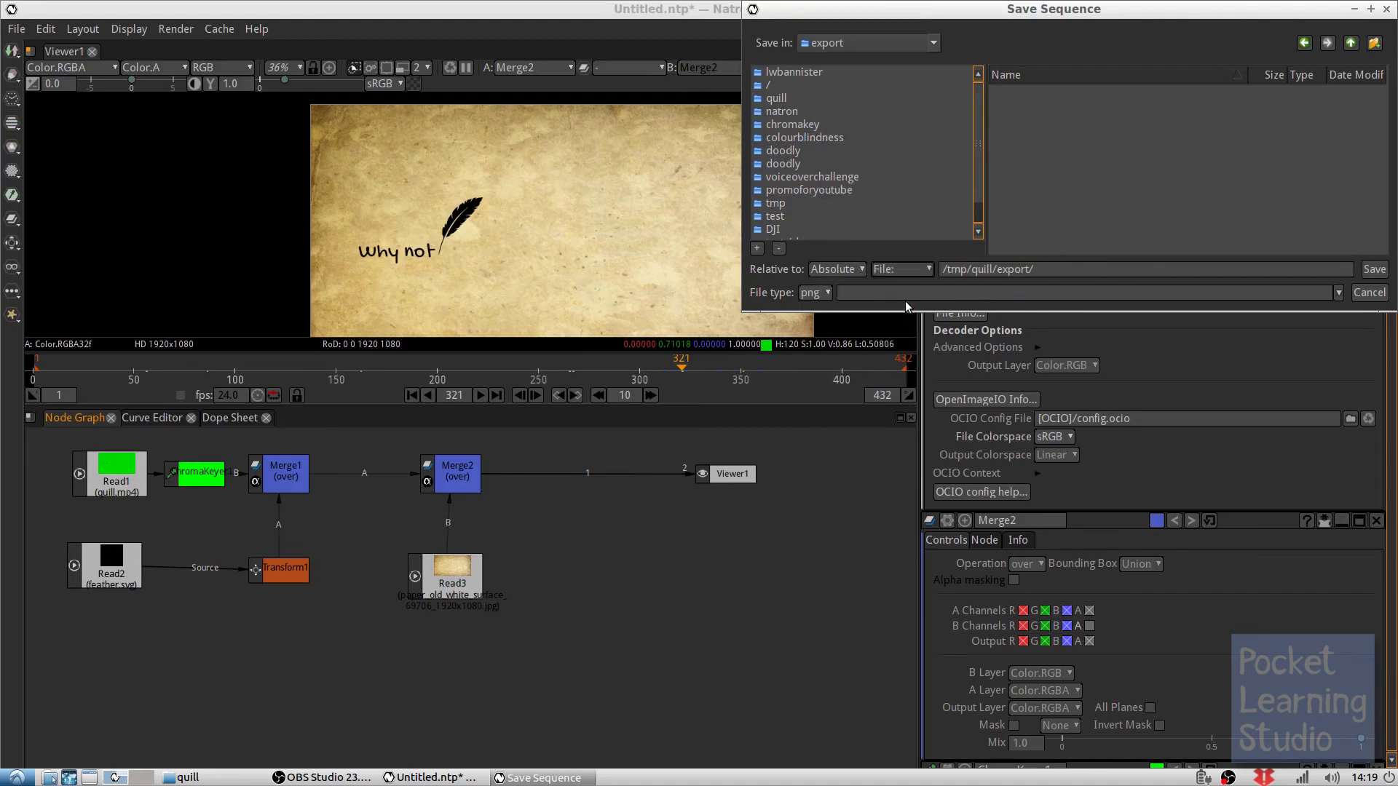
pyautogui.click(814, 293)
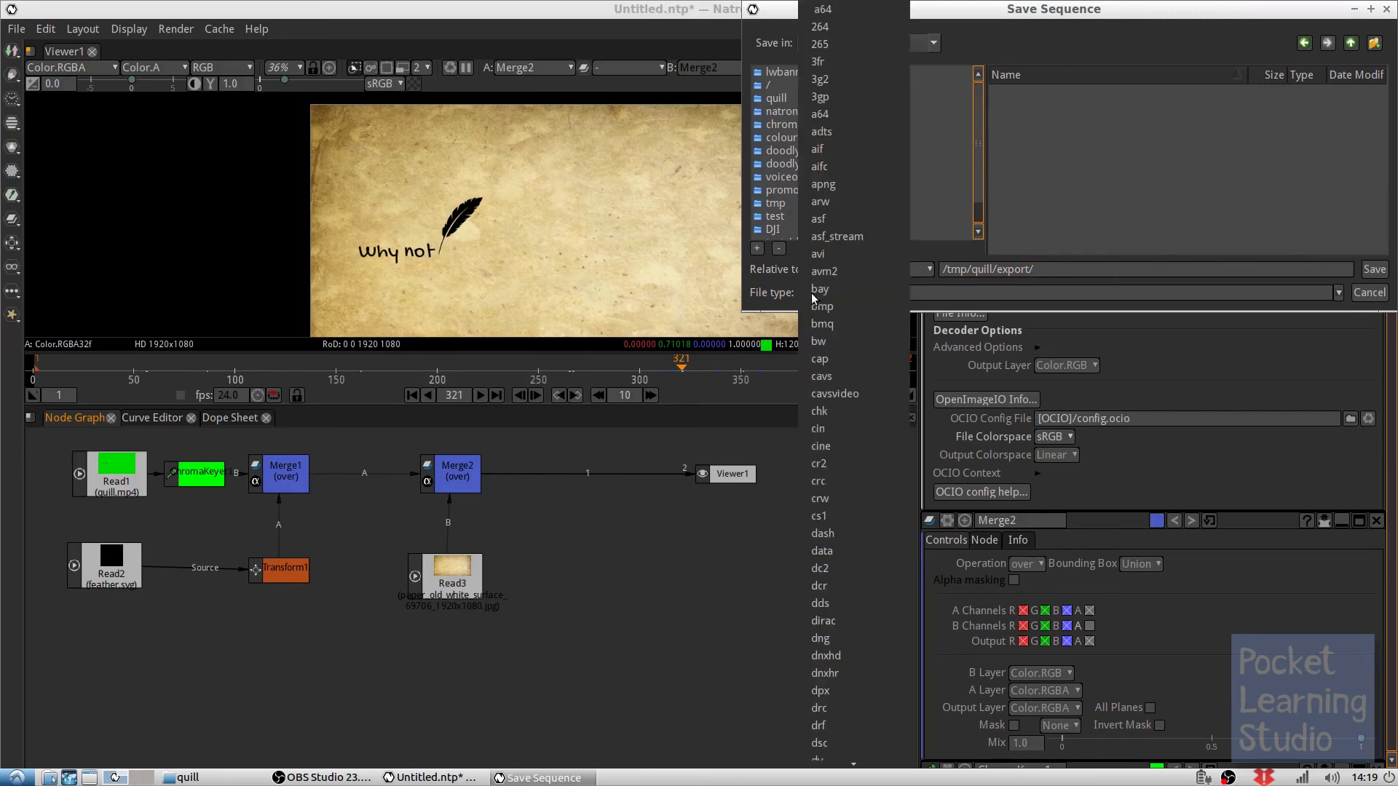
pyautogui.scroll(-8, 881, 402)
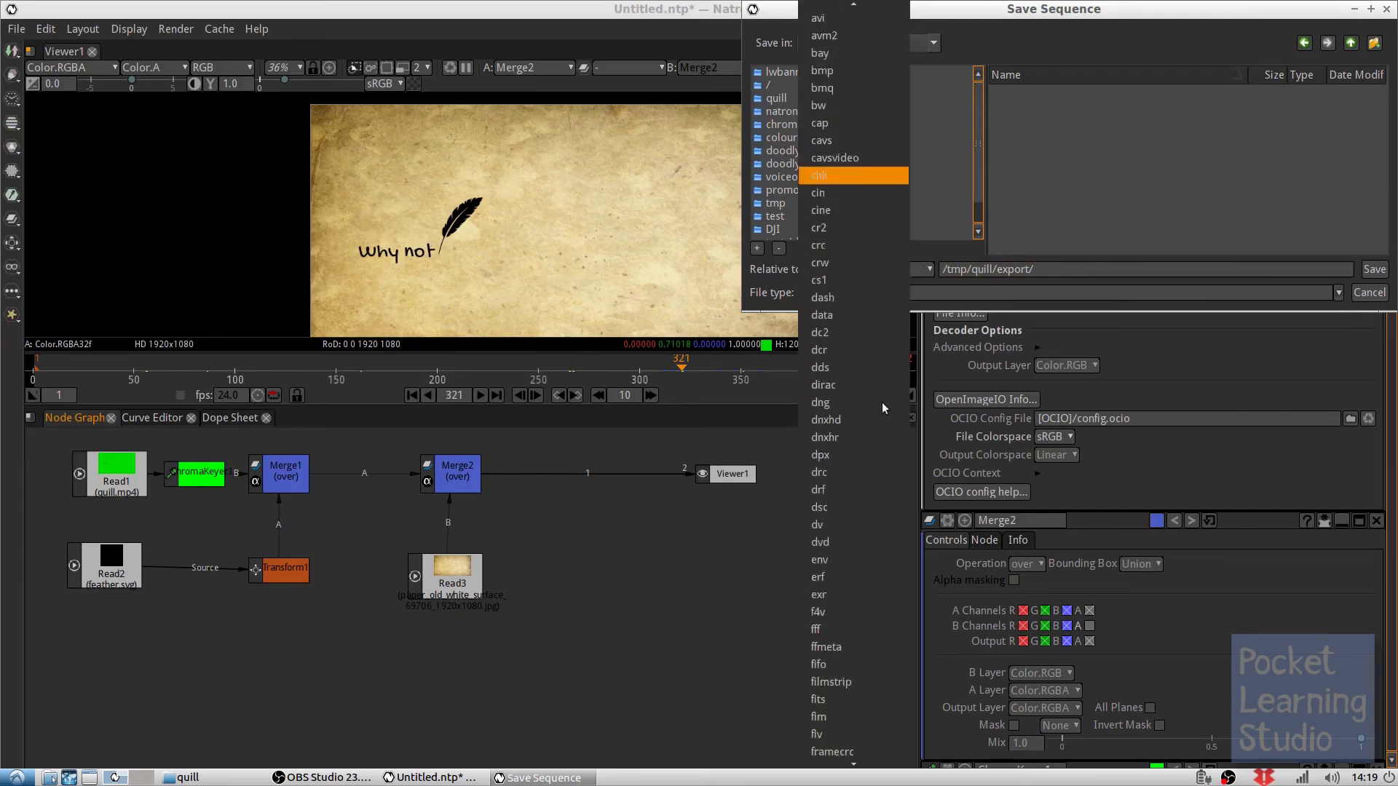
pyautogui.scroll(-4, 881, 402)
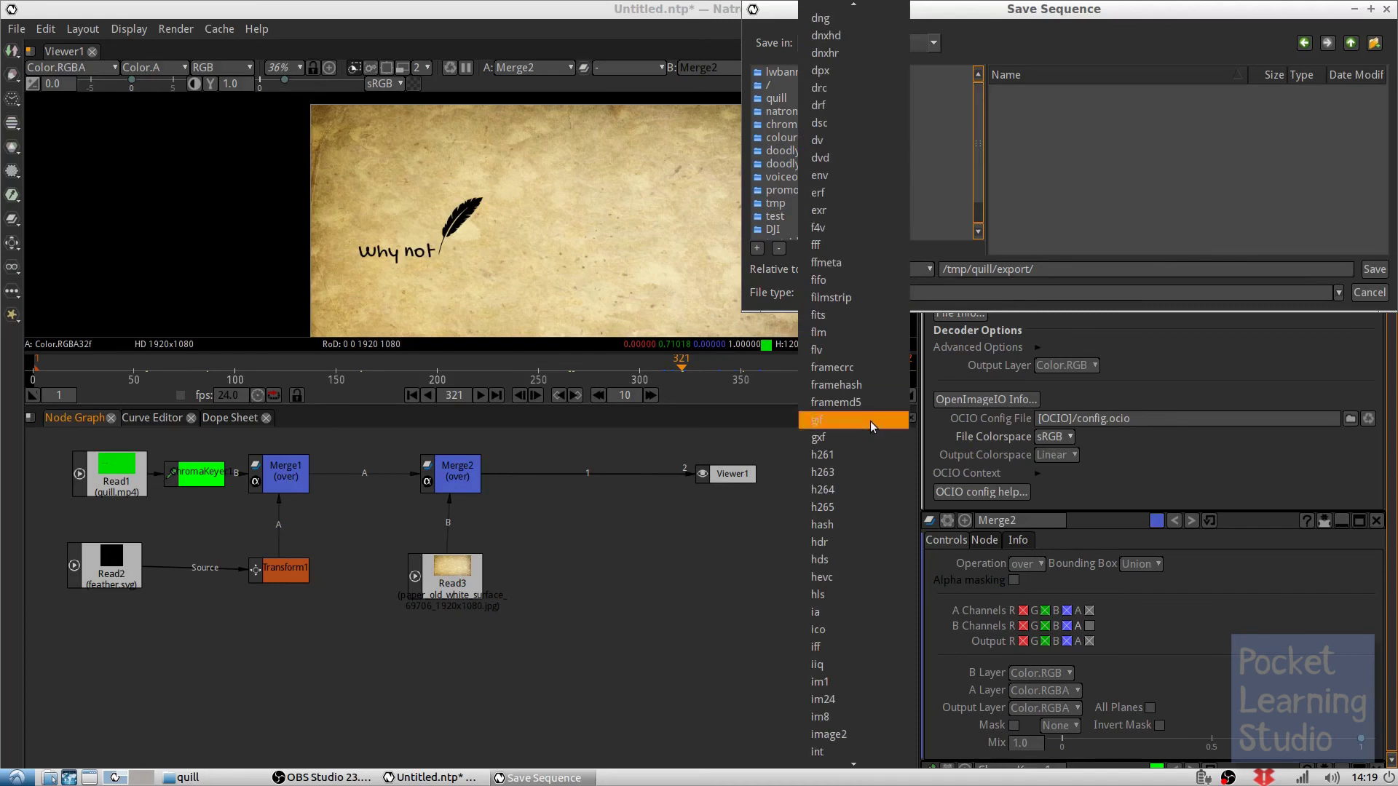
pyautogui.click(839, 490)
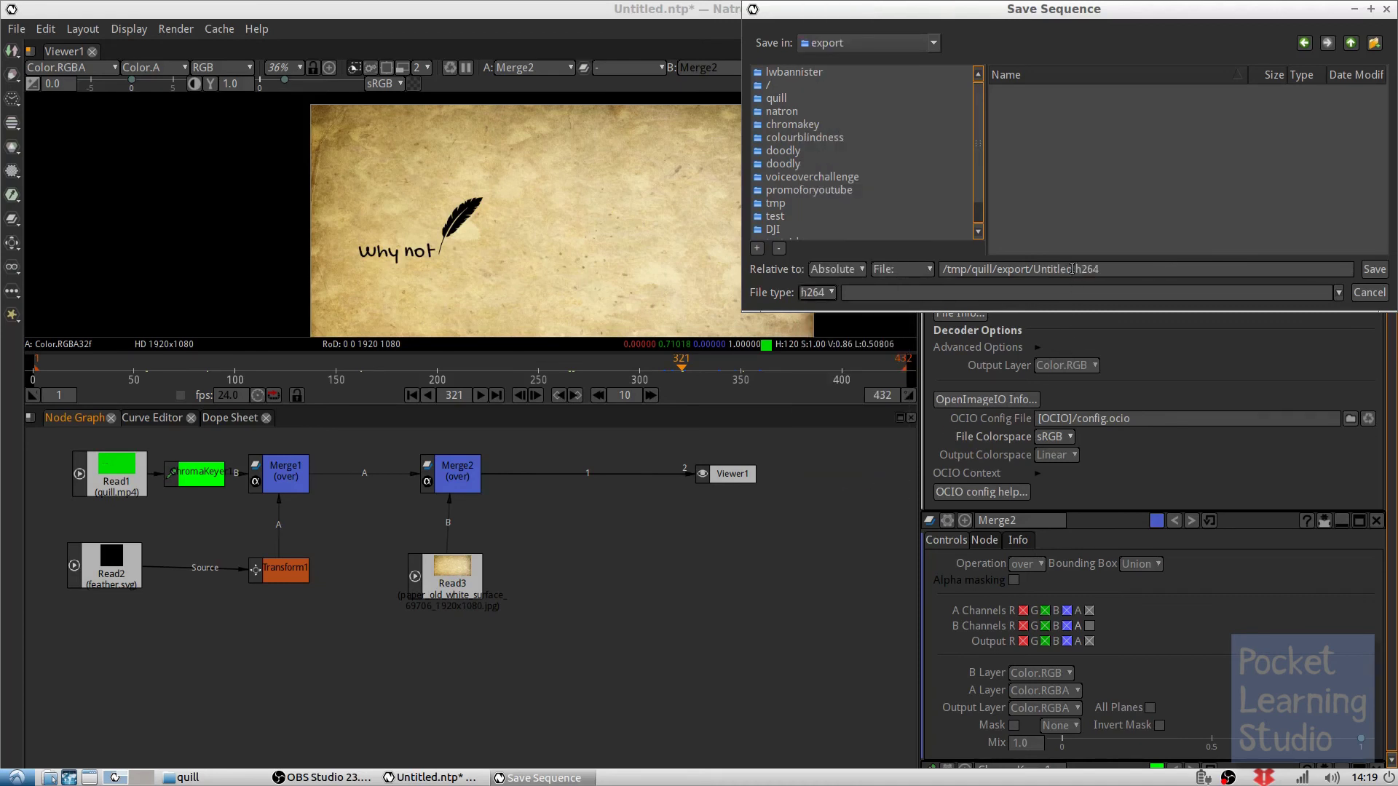
pyautogui.moveTo(1072, 269); pyautogui.dragTo(1034, 271)
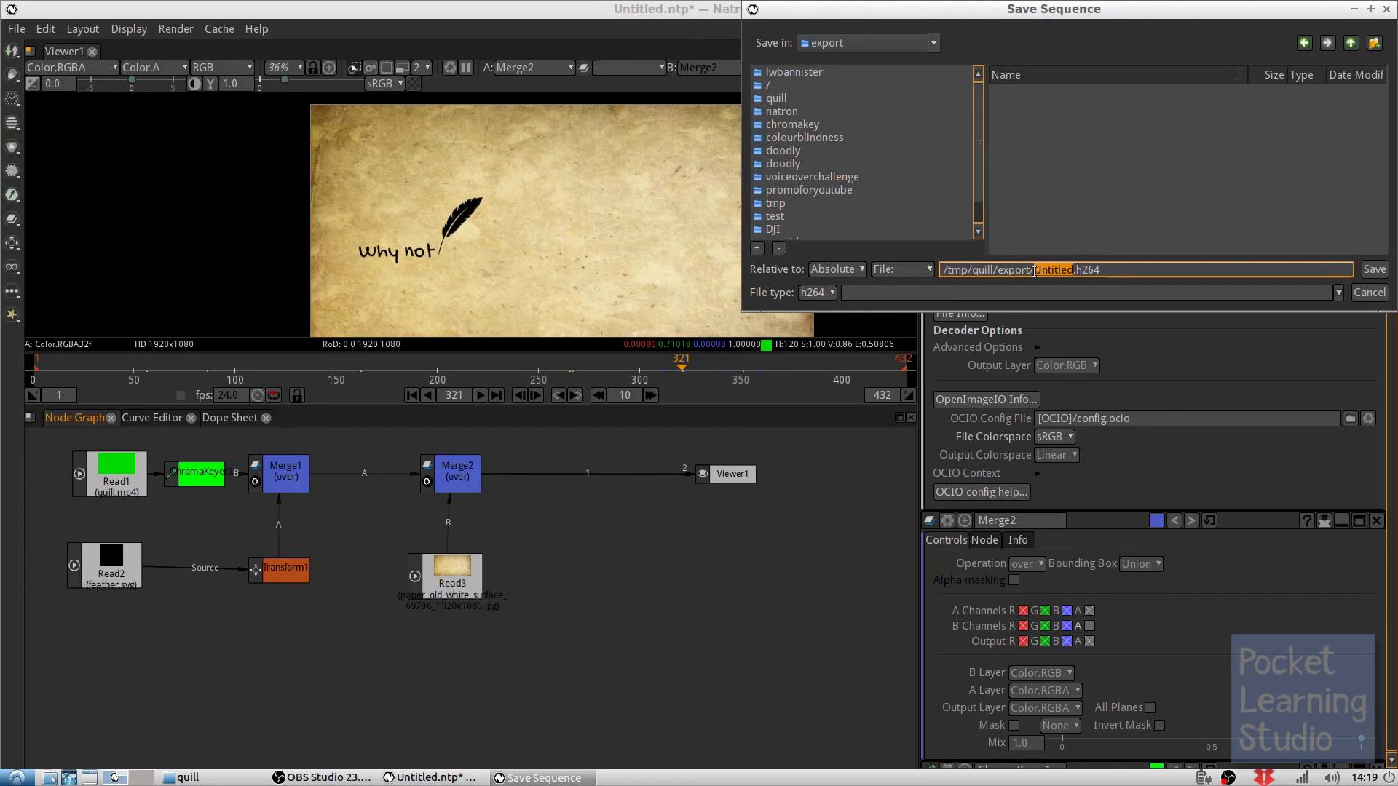
pyautogui.write('quill')
pyautogui.click(1375, 272)
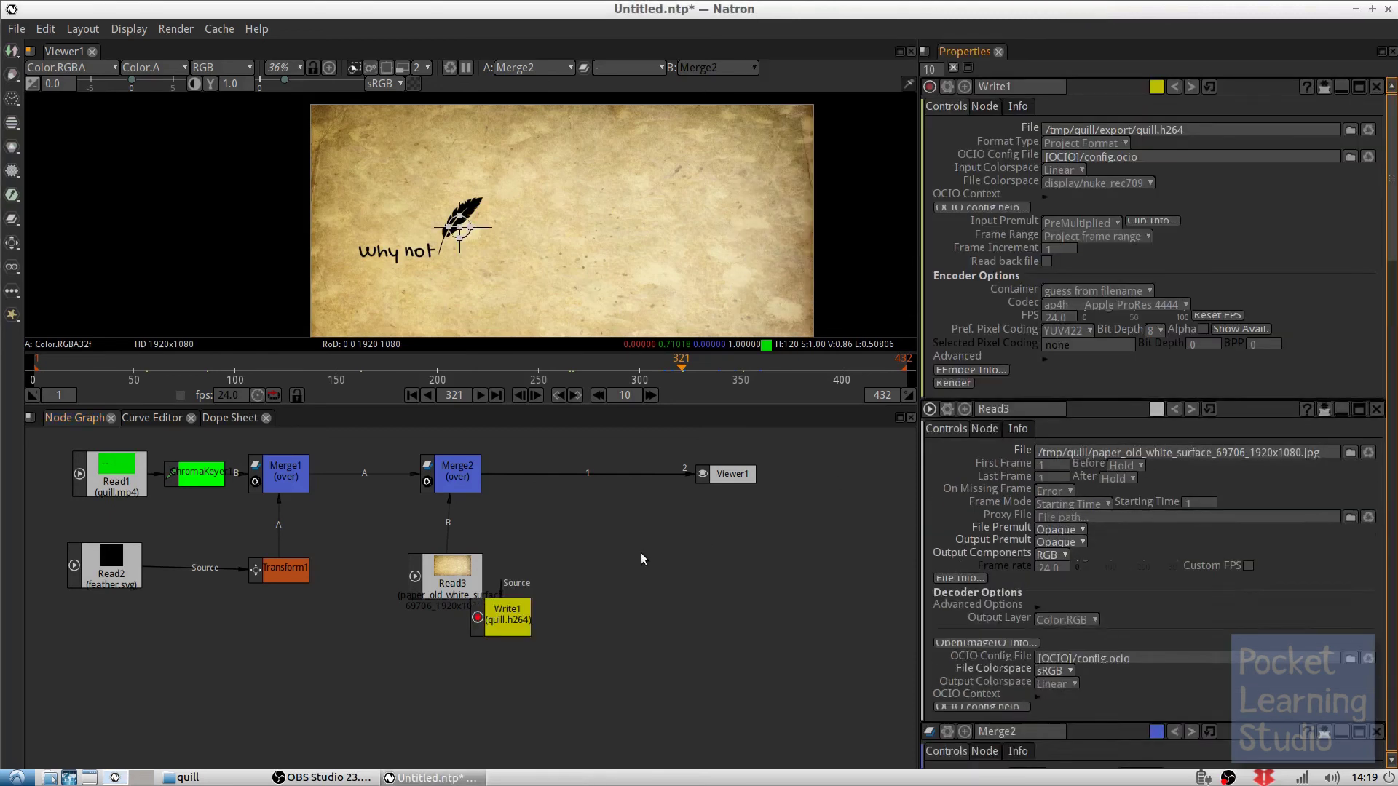
# Place the Write1 node in open space below the Viewer connection and link its Source input to Merge2
pyautogui.moveTo(511, 621); pyautogui.dragTo(601, 588)
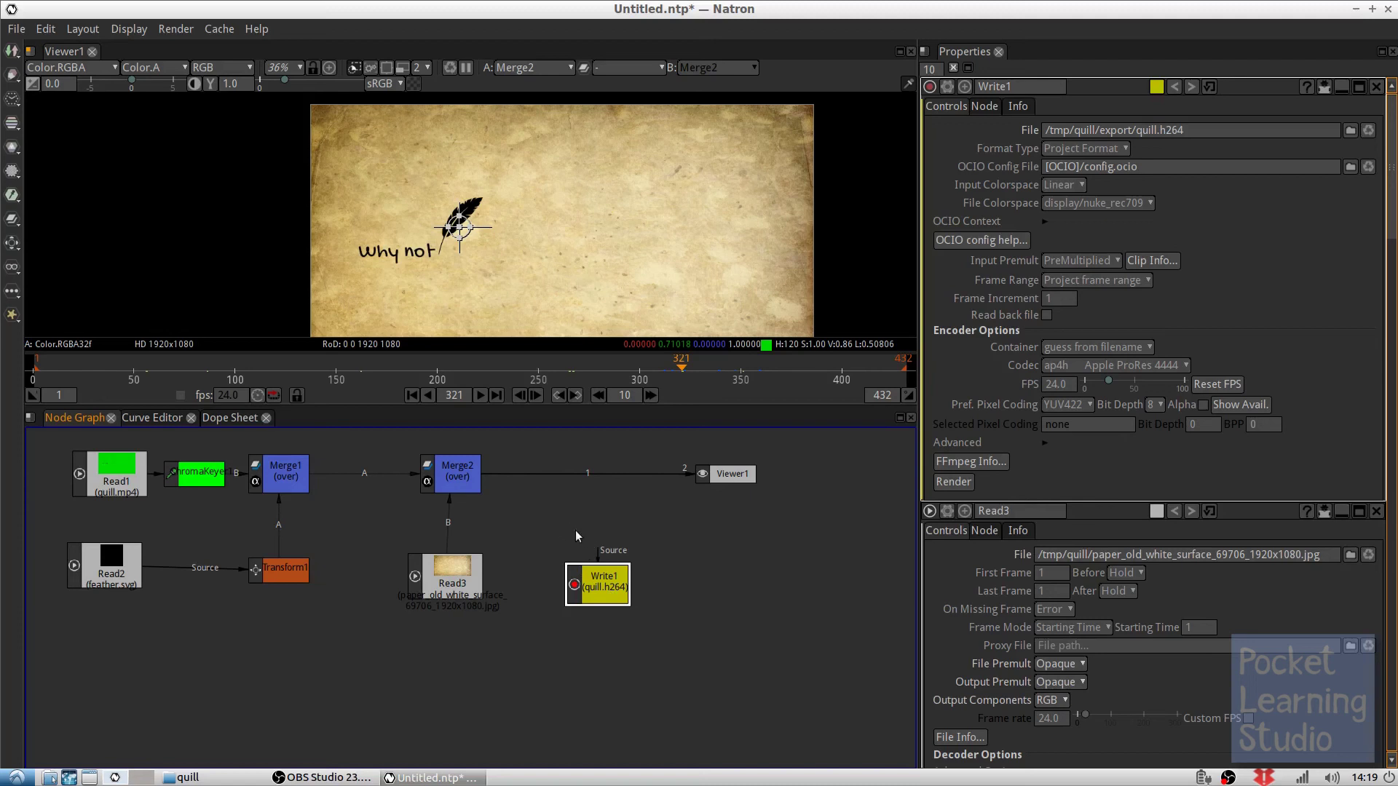
pyautogui.moveTo(601, 555); pyautogui.dragTo(463, 477)
pyautogui.moveTo(604, 597)
pyautogui.mouseDown()
pyautogui.moveTo(632, 575)
pyautogui.moveTo(624, 588)
pyautogui.mouseUp()
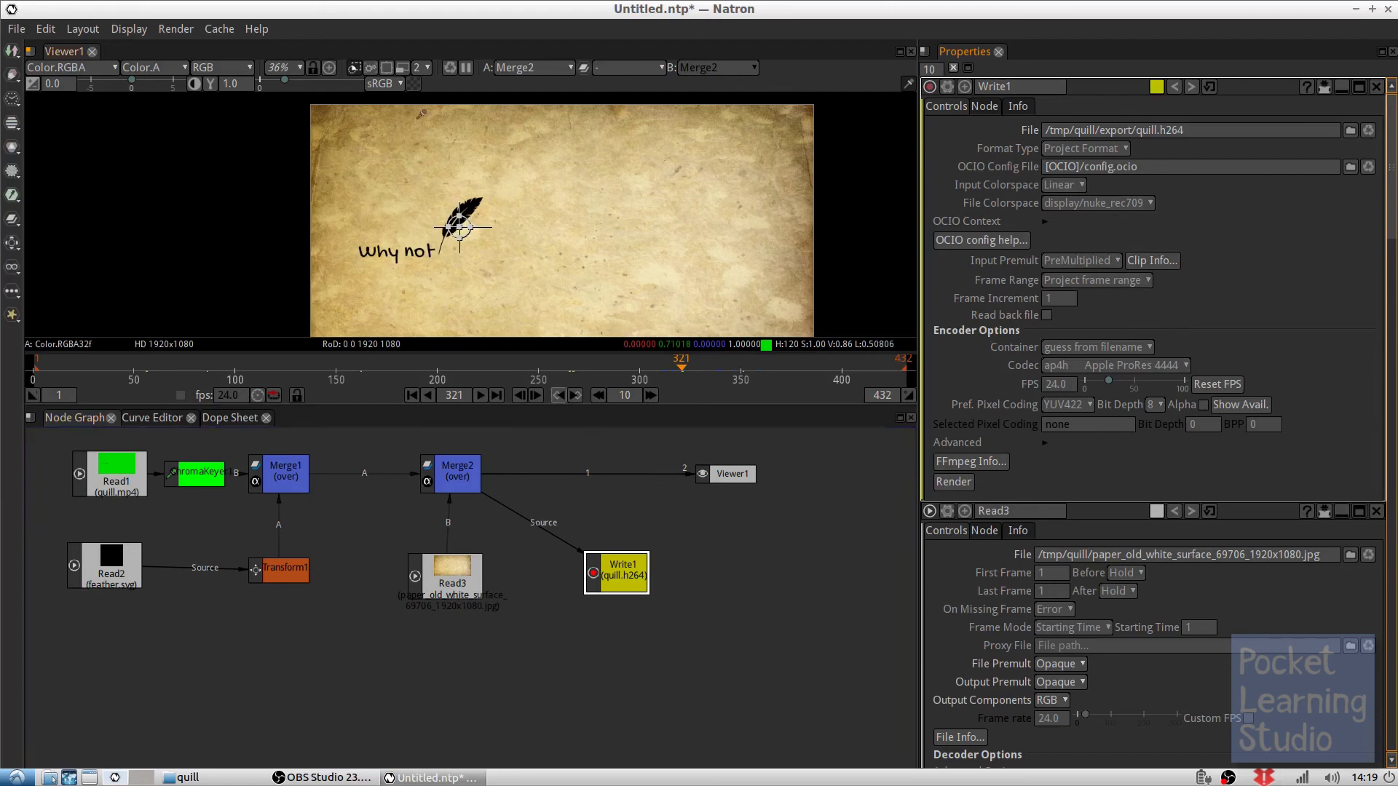
# Try to render all writers, and return to the node graph
pyautogui.click(185, 29)
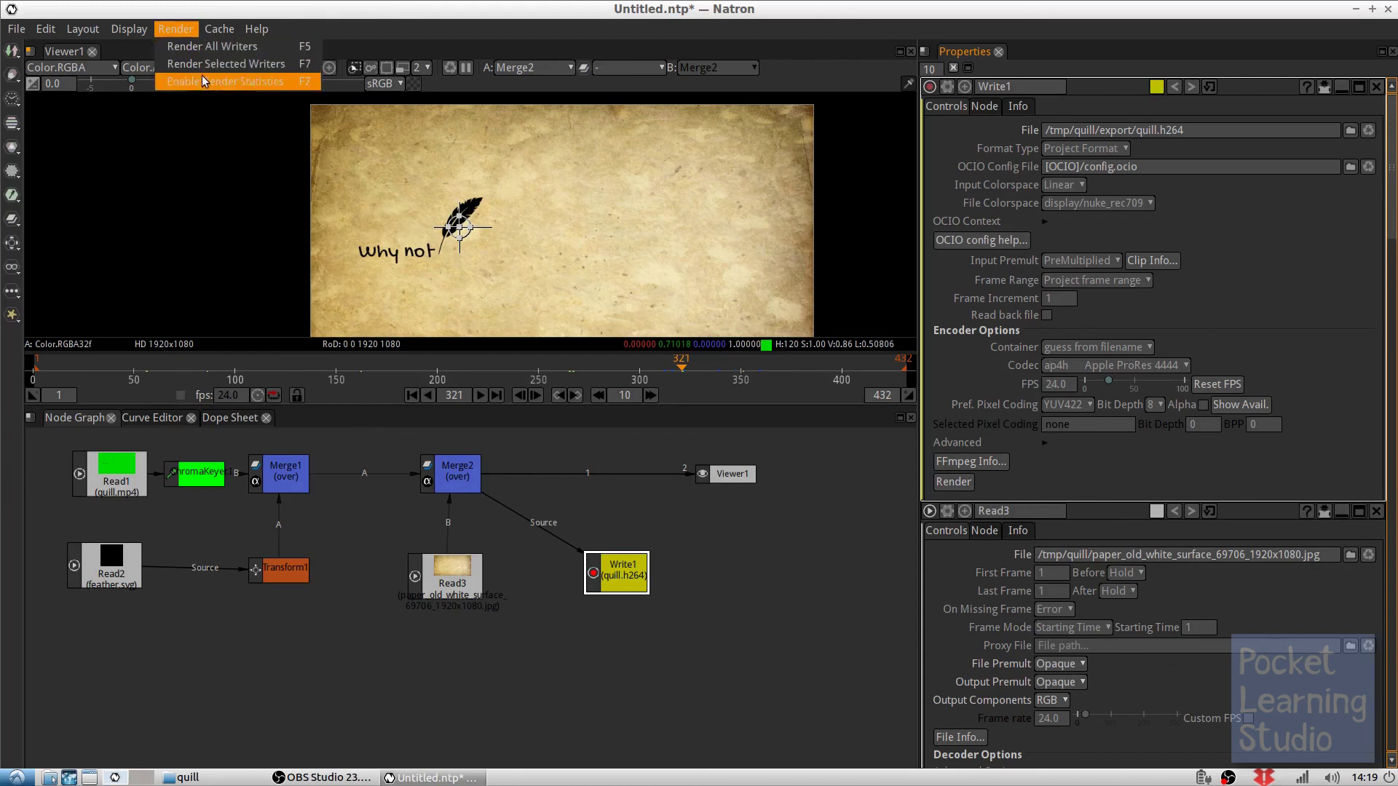
pyautogui.click(203, 49)
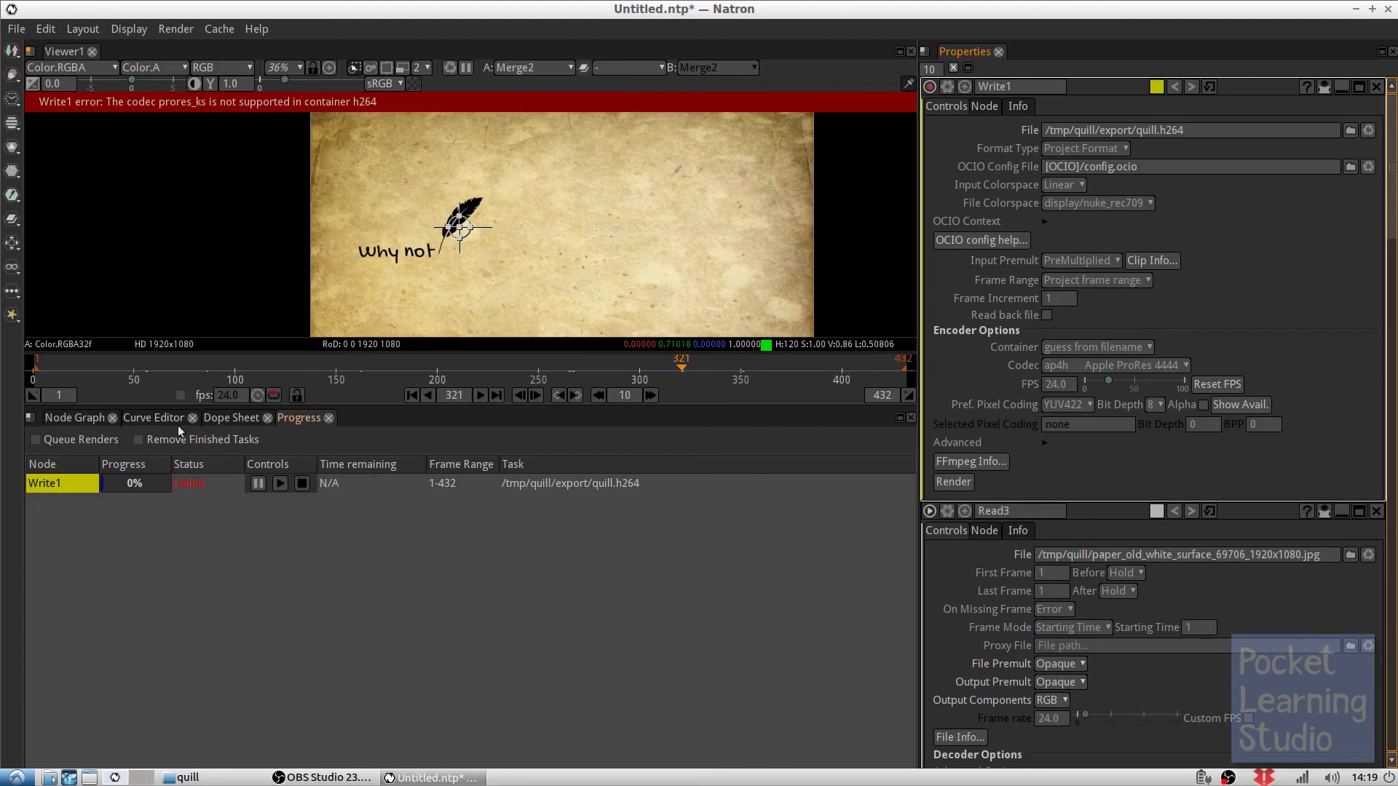
pyautogui.click(75, 417)
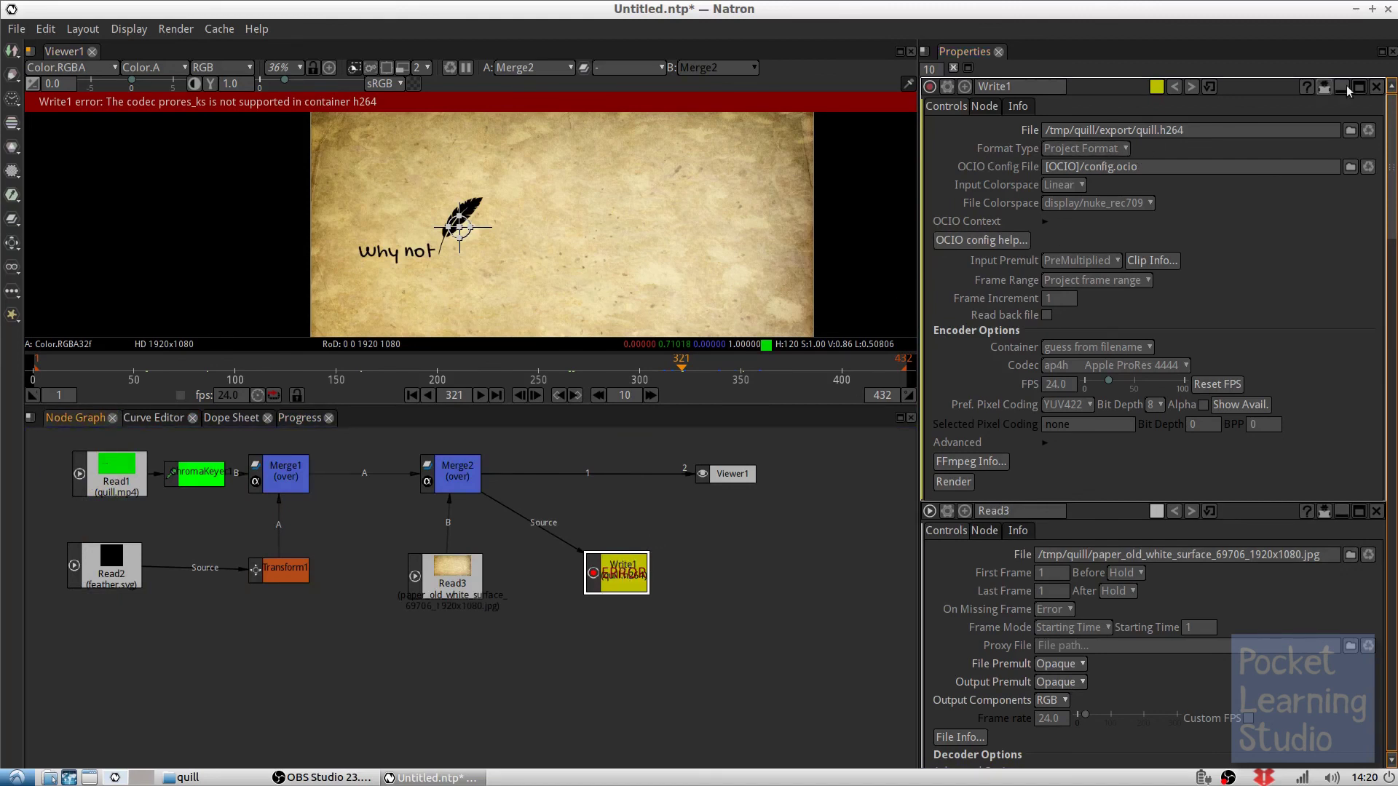
# Change the Write1 node's output to the mp4 file type and save it as quill.mp4 in the export folder
pyautogui.click(1345, 132)
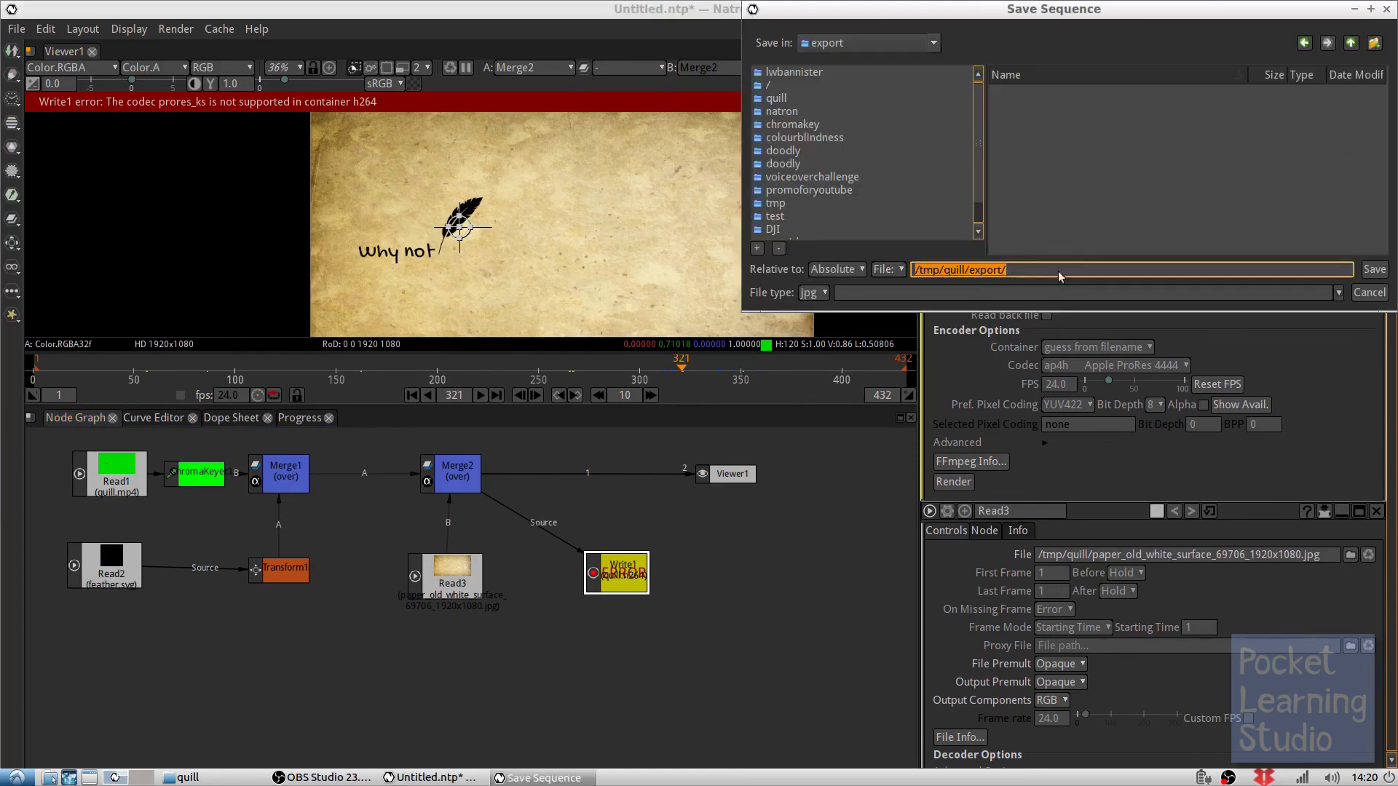
pyautogui.click(808, 293)
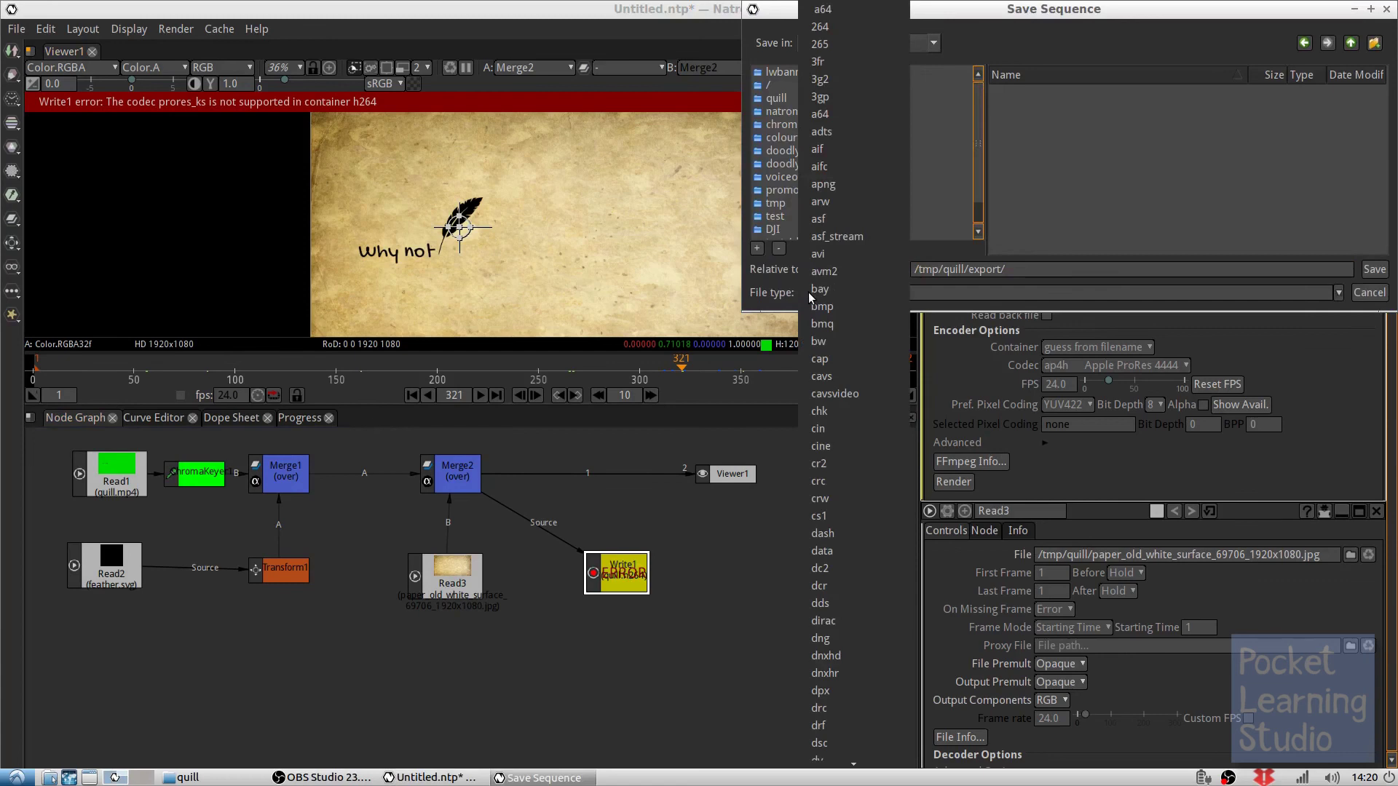
pyautogui.scroll(-7, 879, 358)
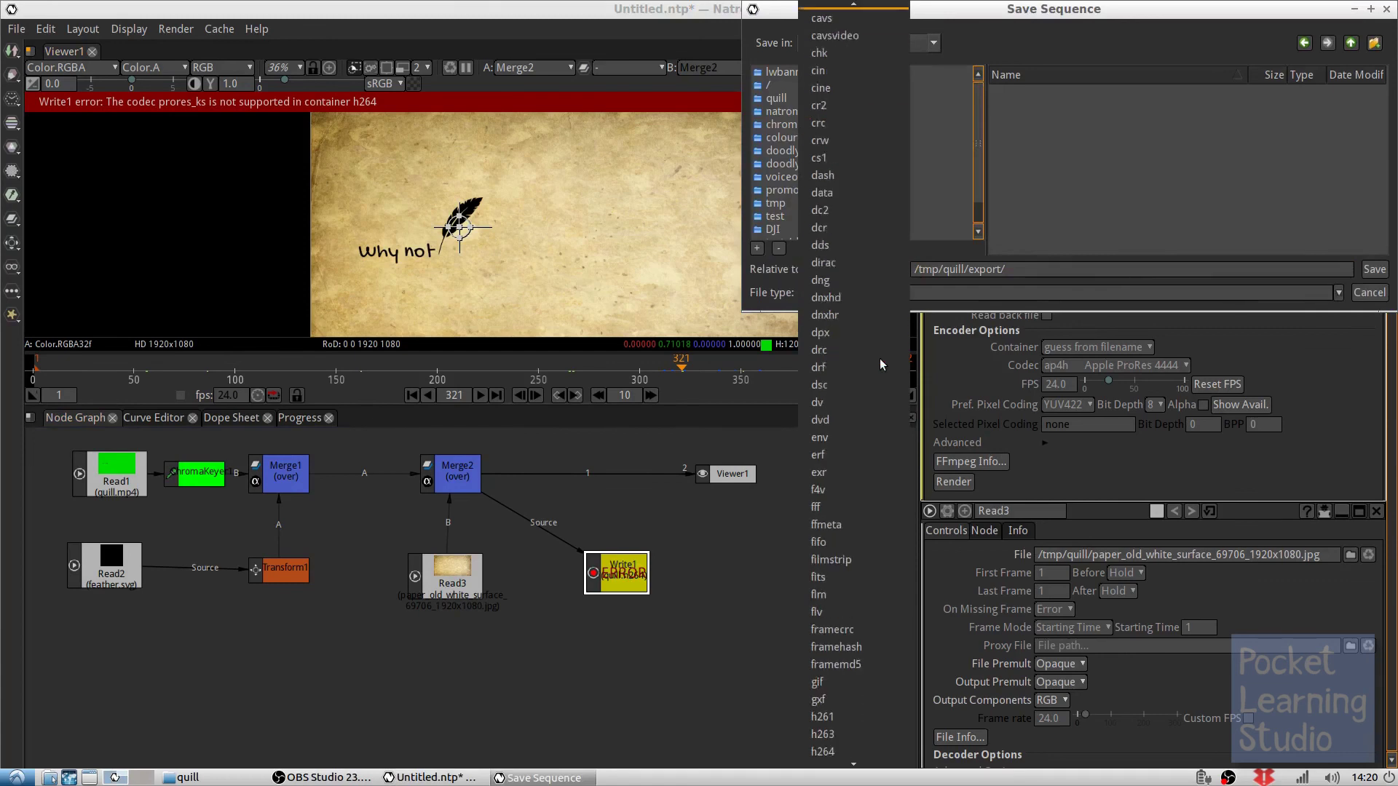
pyautogui.scroll(-11, 879, 358)
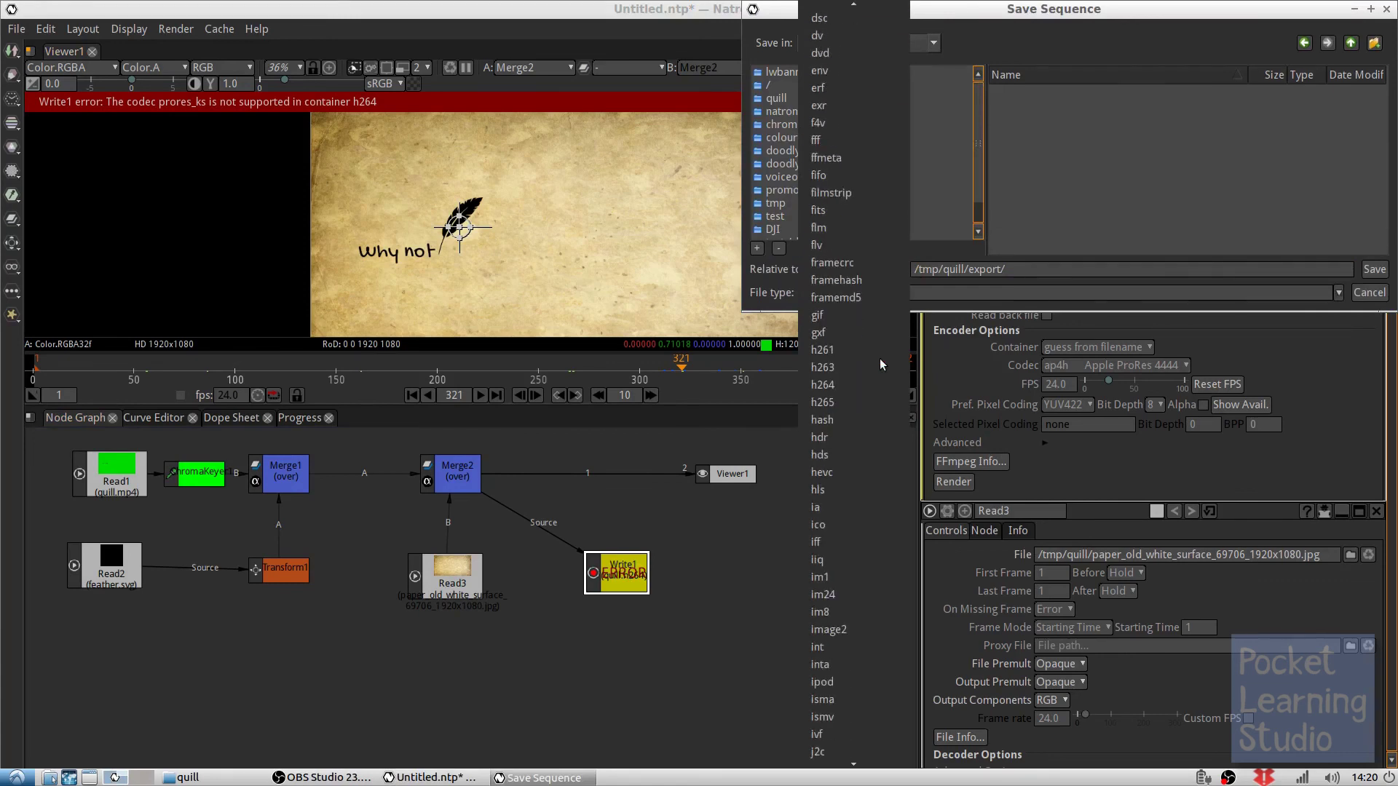
pyautogui.scroll(-4, 879, 358)
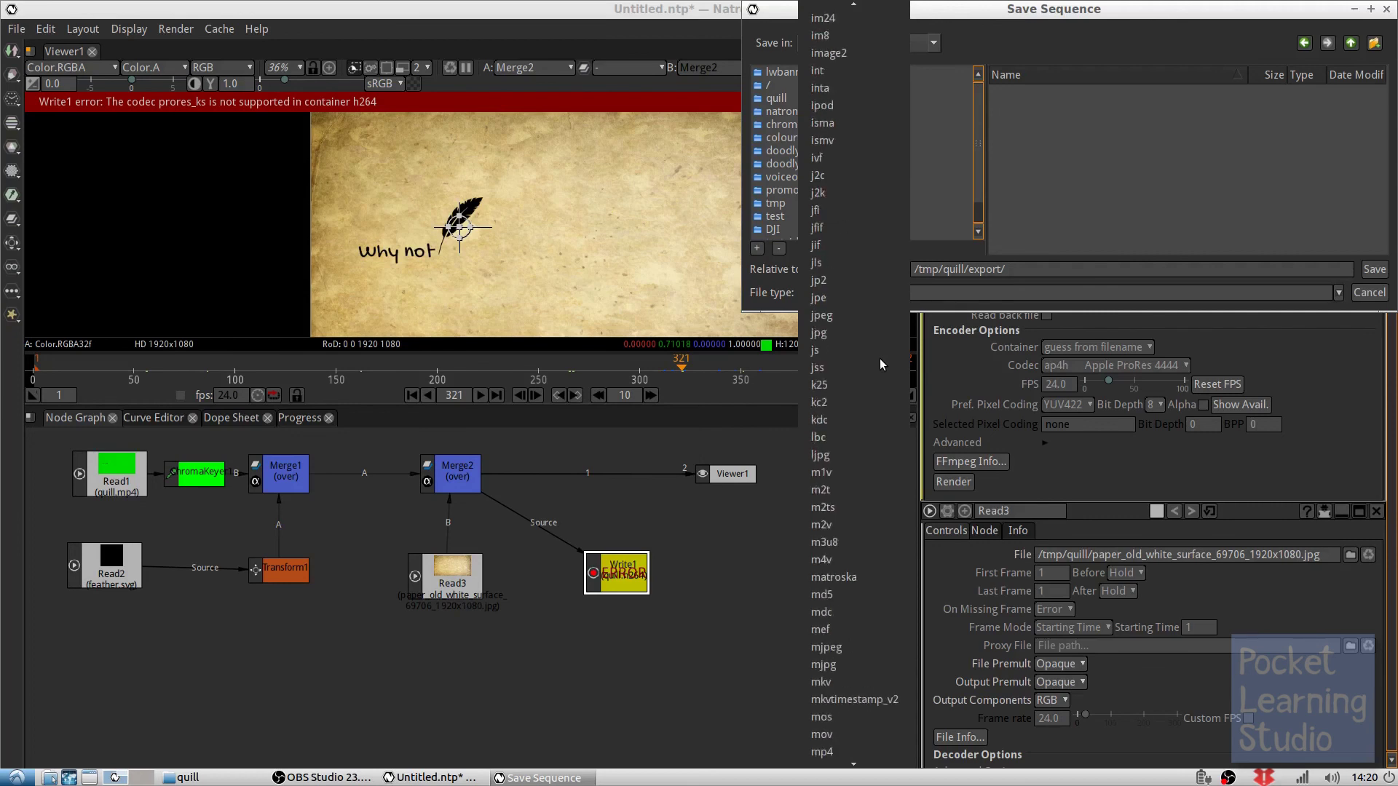
pyautogui.scroll(-4, 880, 358)
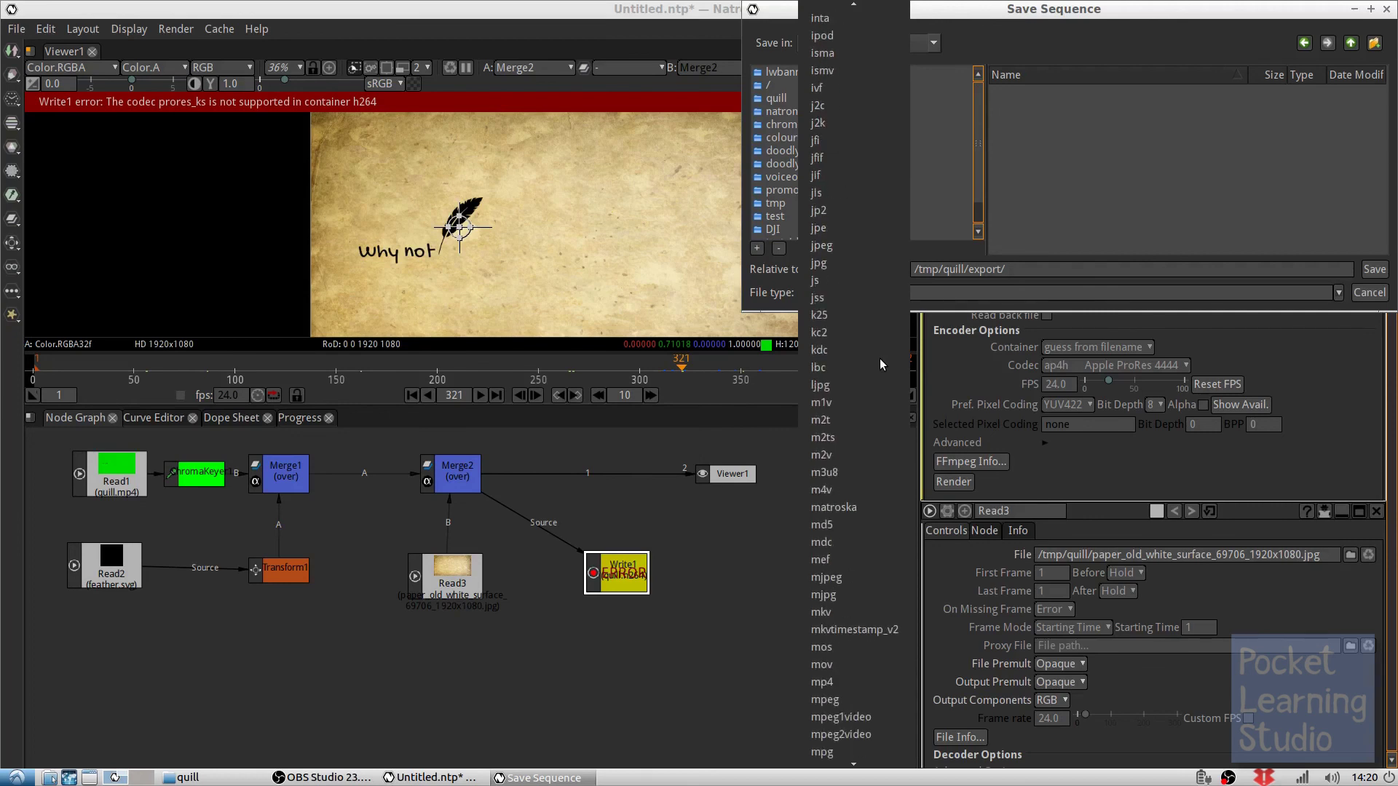
pyautogui.scroll(-1, 879, 358)
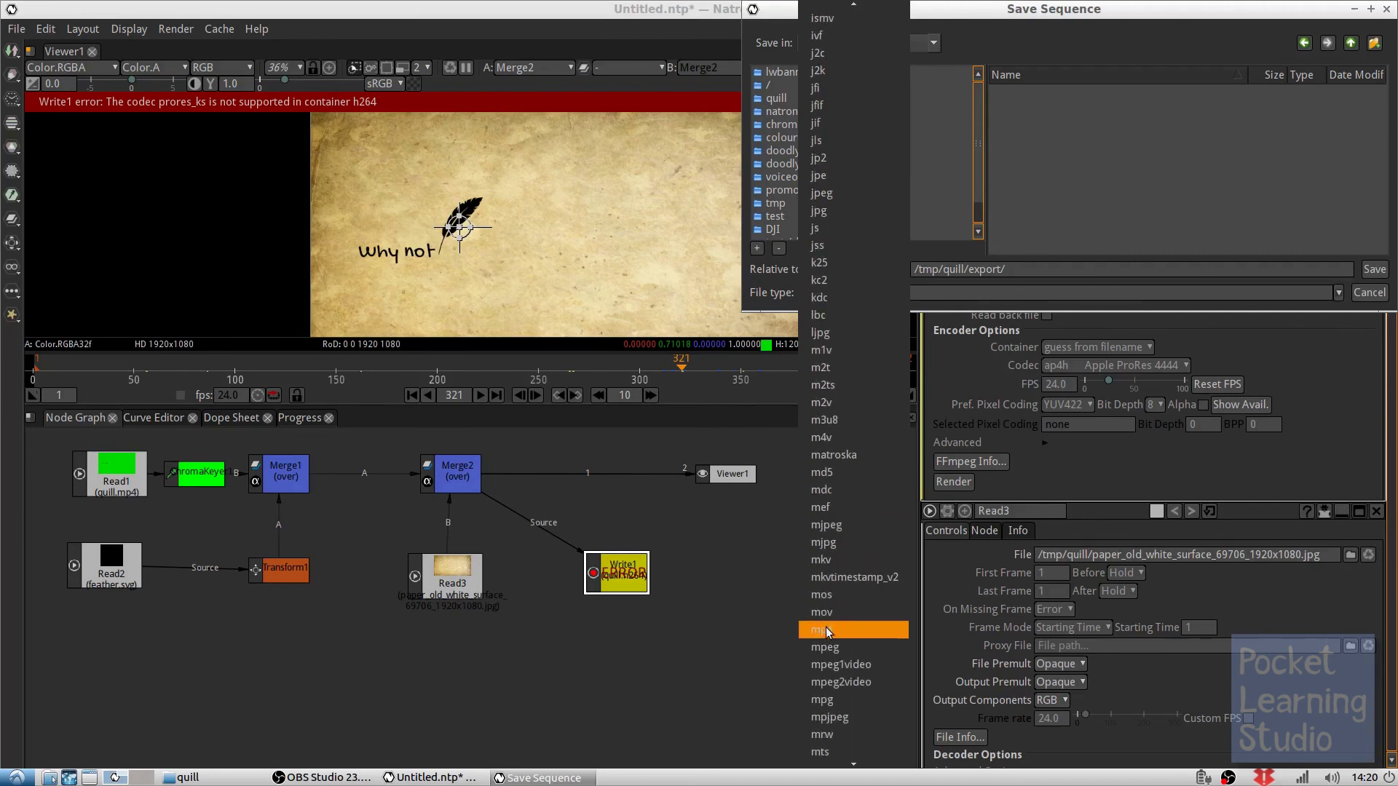
pyautogui.click(826, 630)
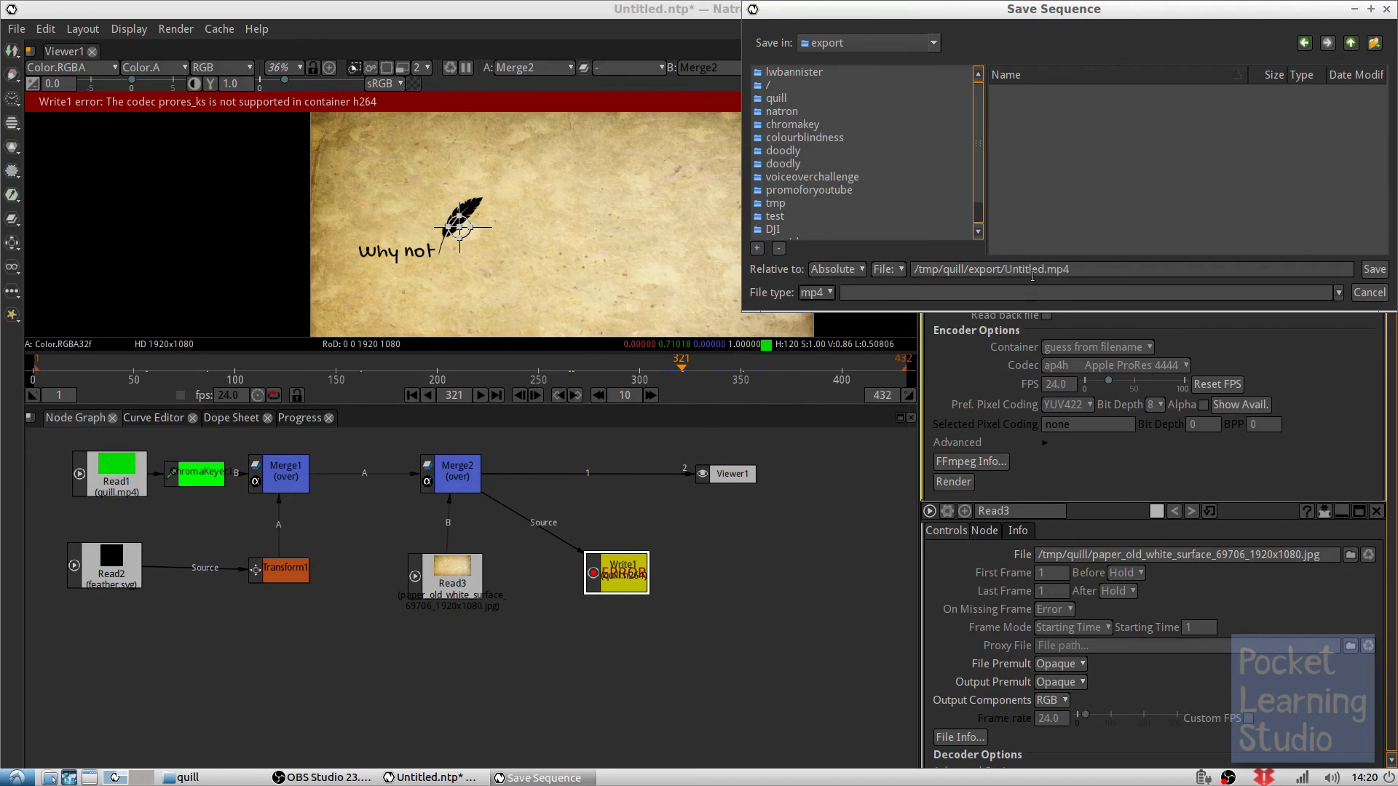
pyautogui.moveTo(1045, 269); pyautogui.dragTo(1007, 268)
pyautogui.write('quill')
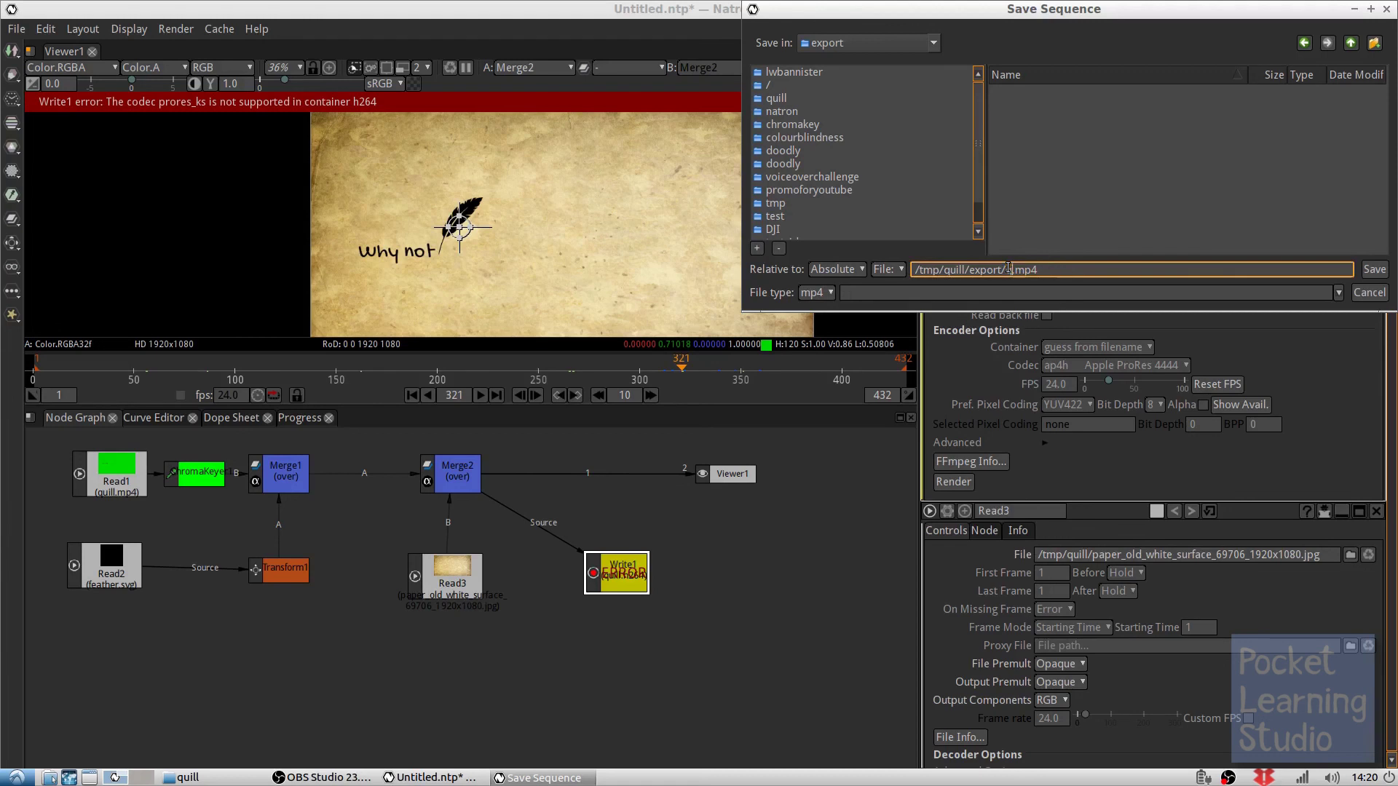
pyautogui.press('Return')
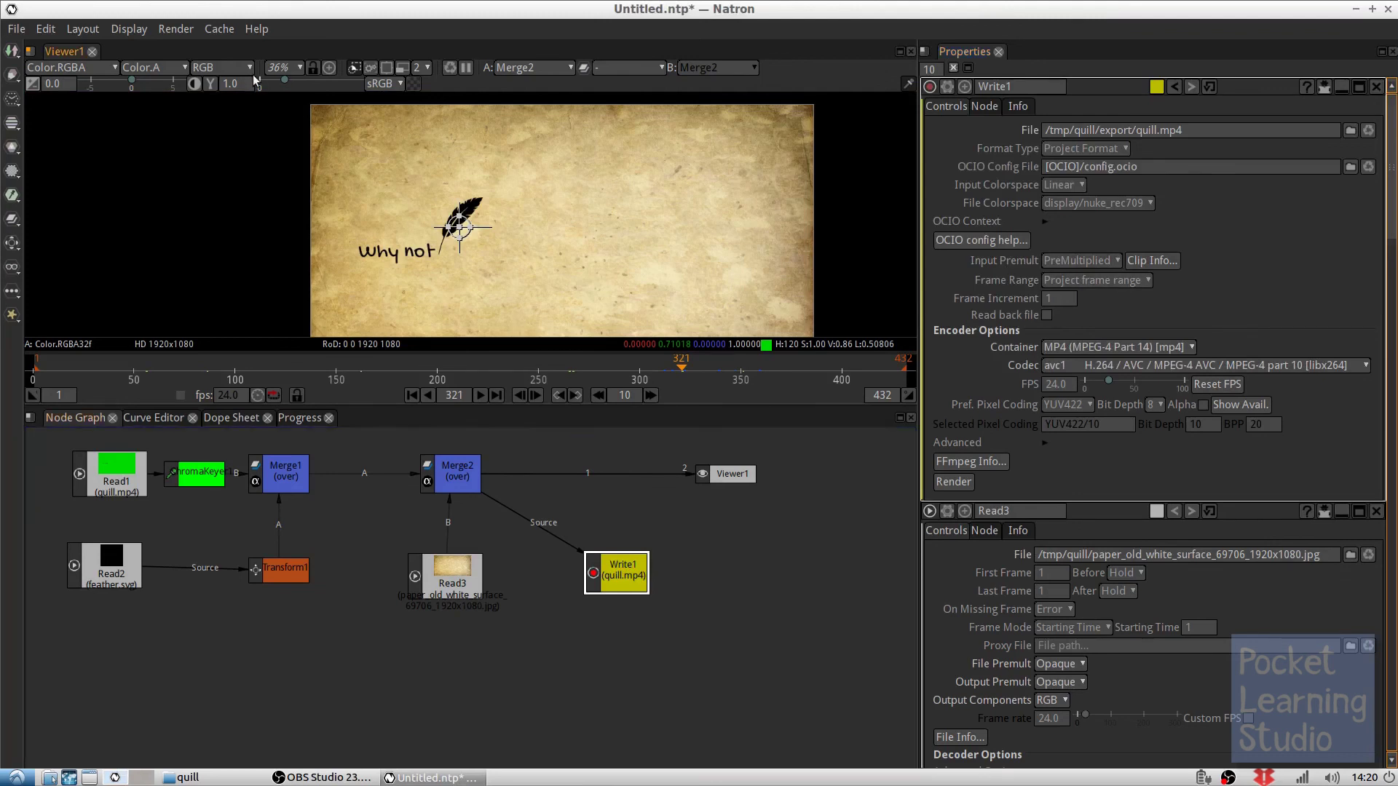
# Render all writers to produce the composited quill.mp4 video
pyautogui.click(189, 32)
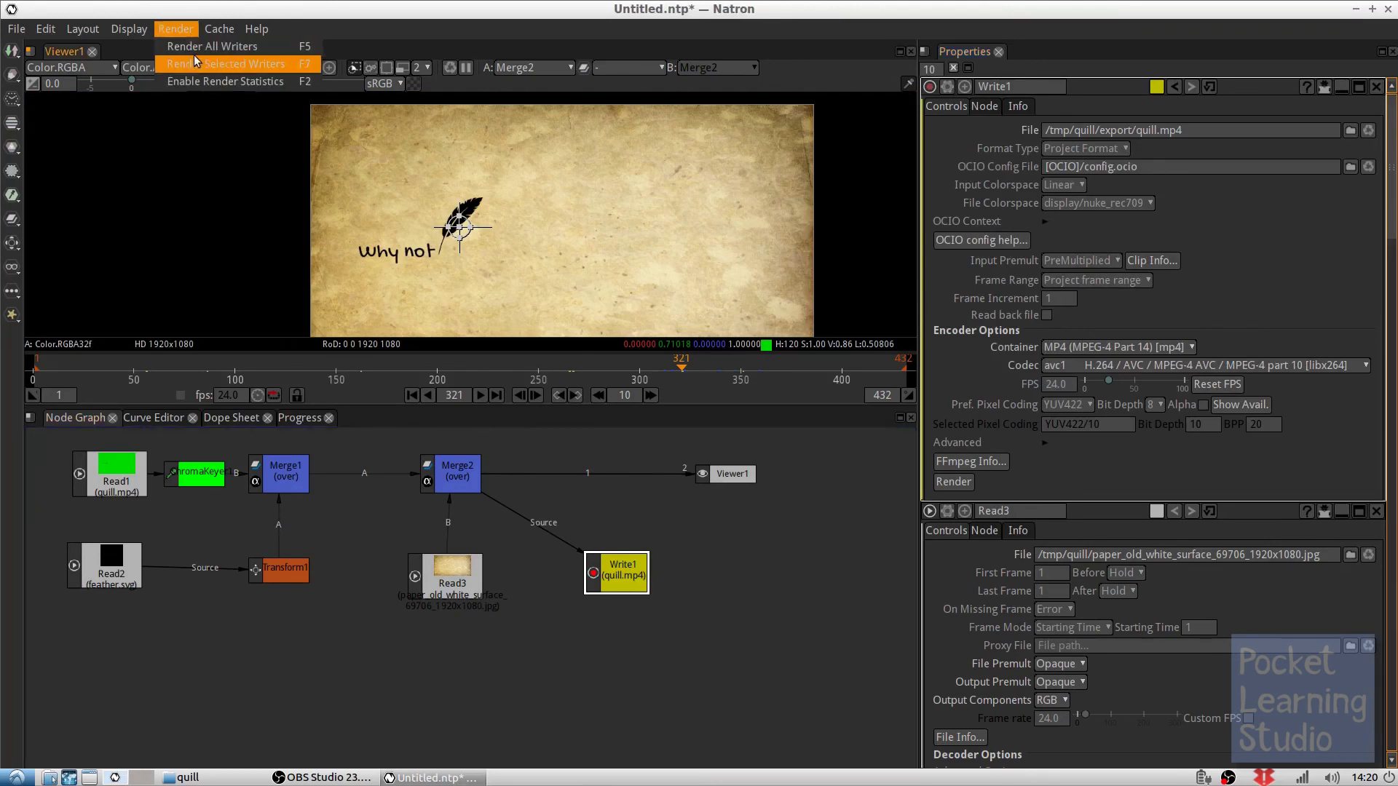
pyautogui.click(196, 47)
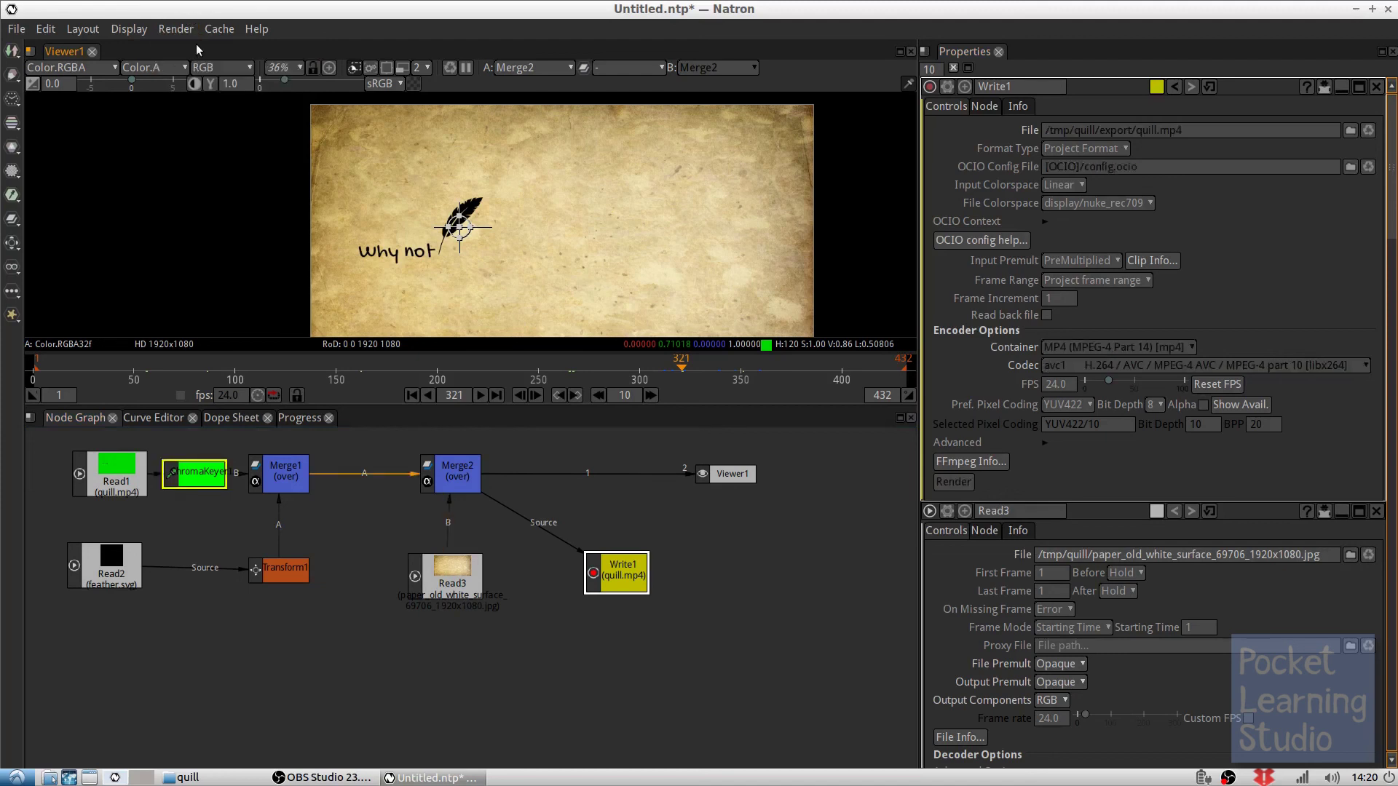